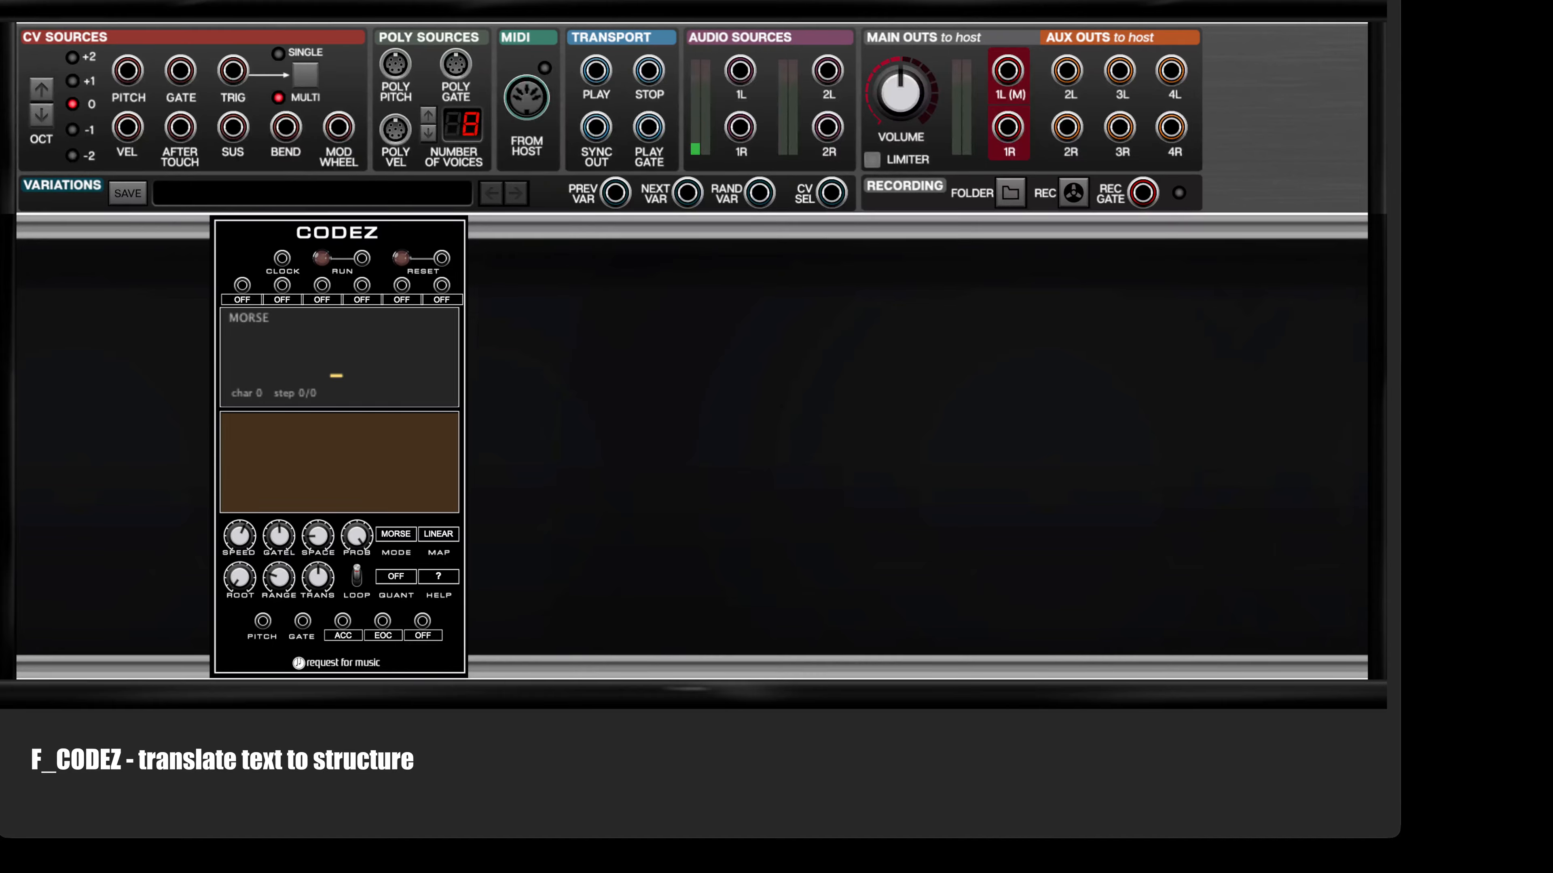
Step: Enter SOS as the message in the CODEZ module's text field
click(368, 463)
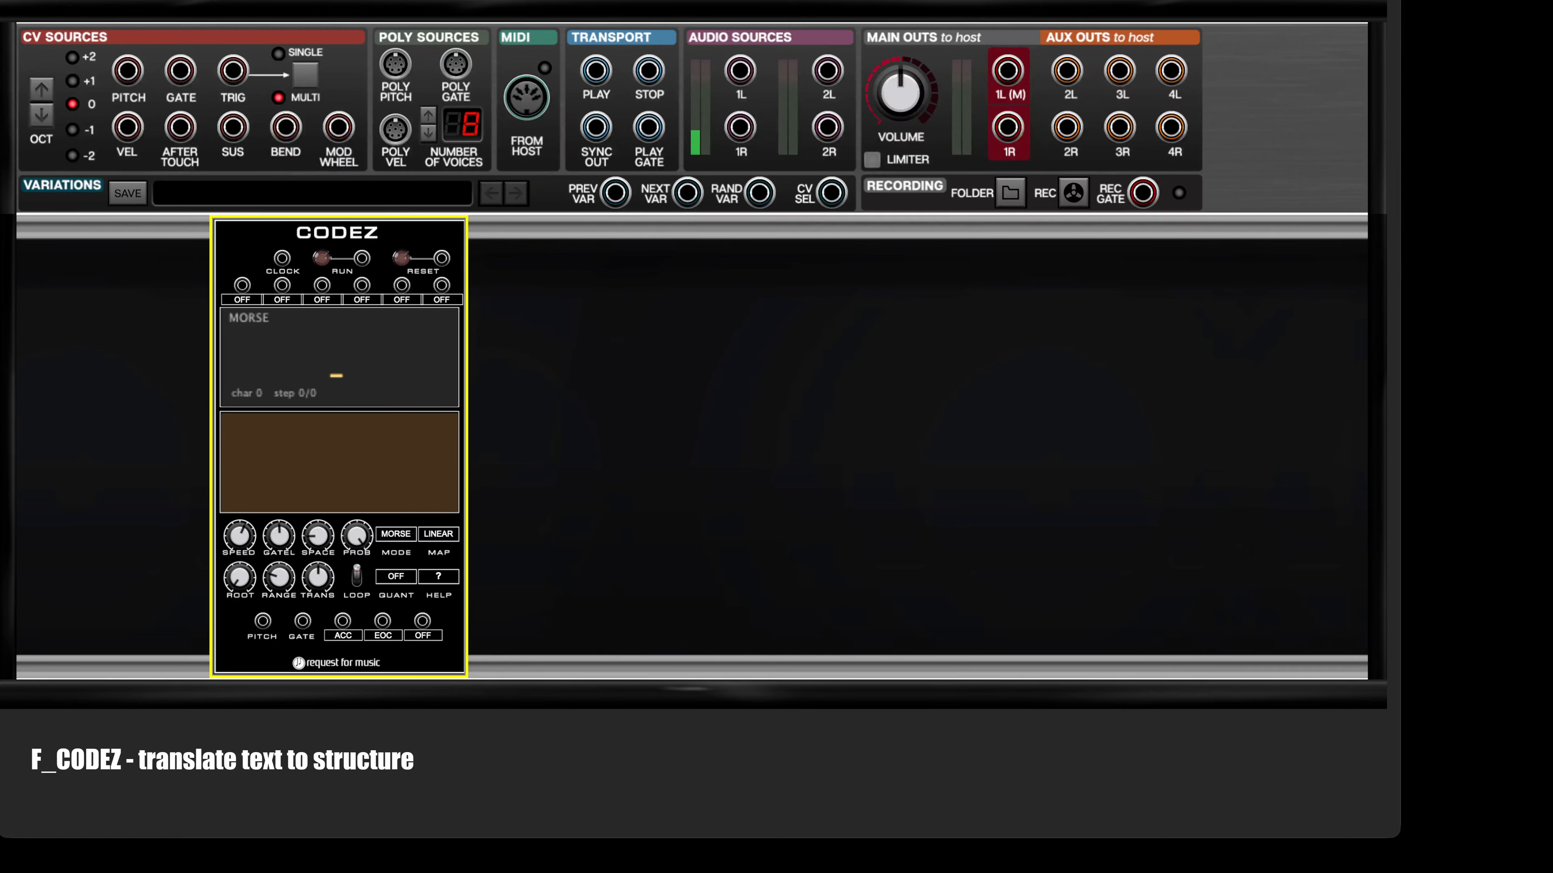
click(278, 425)
click(522, 328)
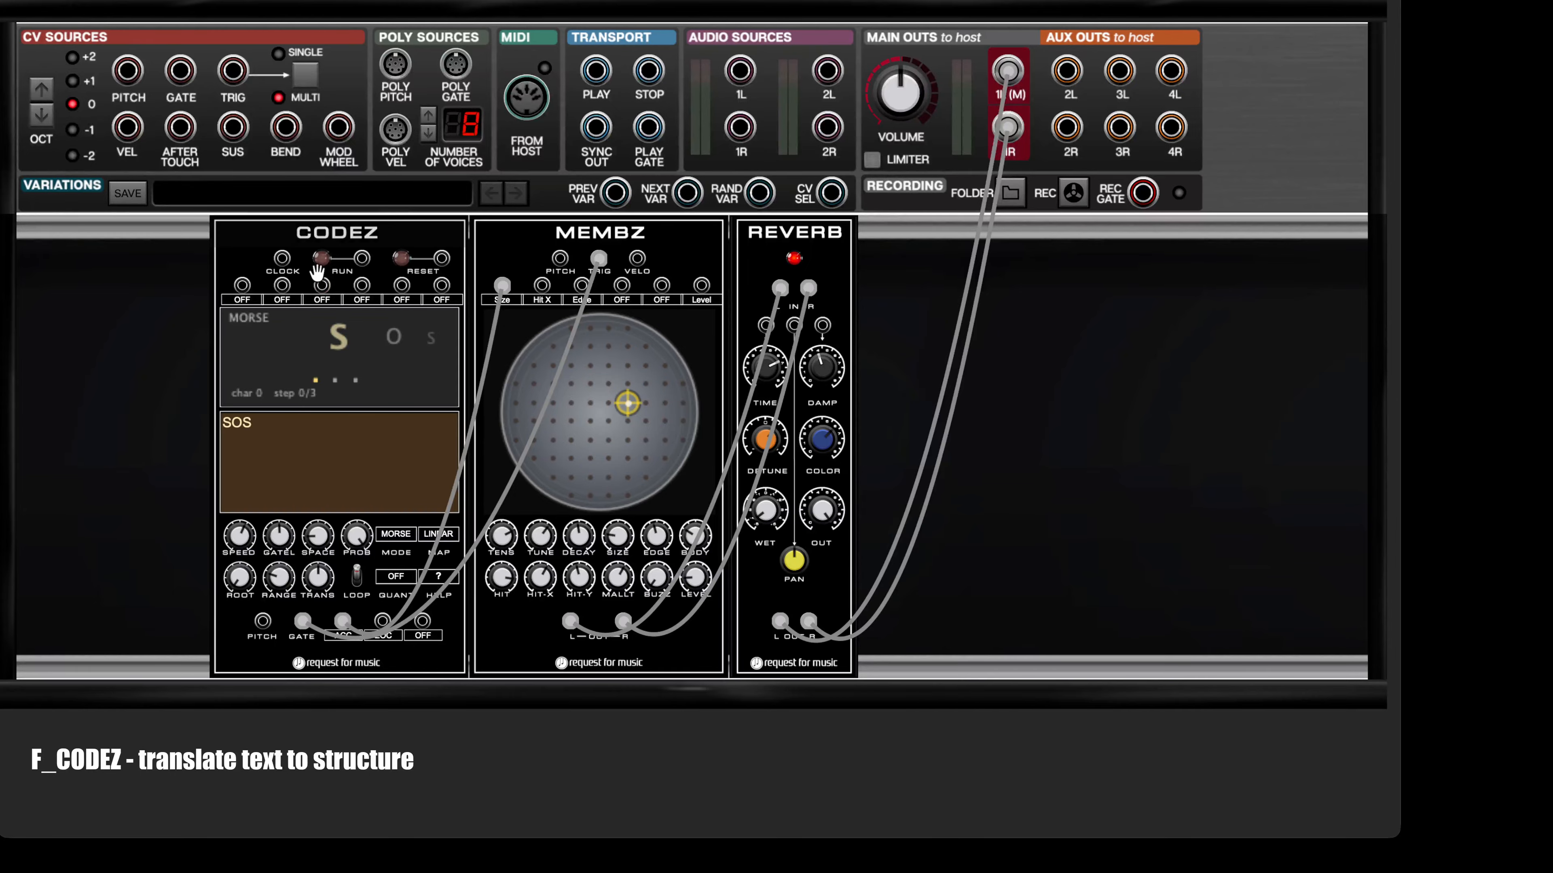
Step: Replace the CODEZ message with HELLO and start its sequence running
double_click(272, 426)
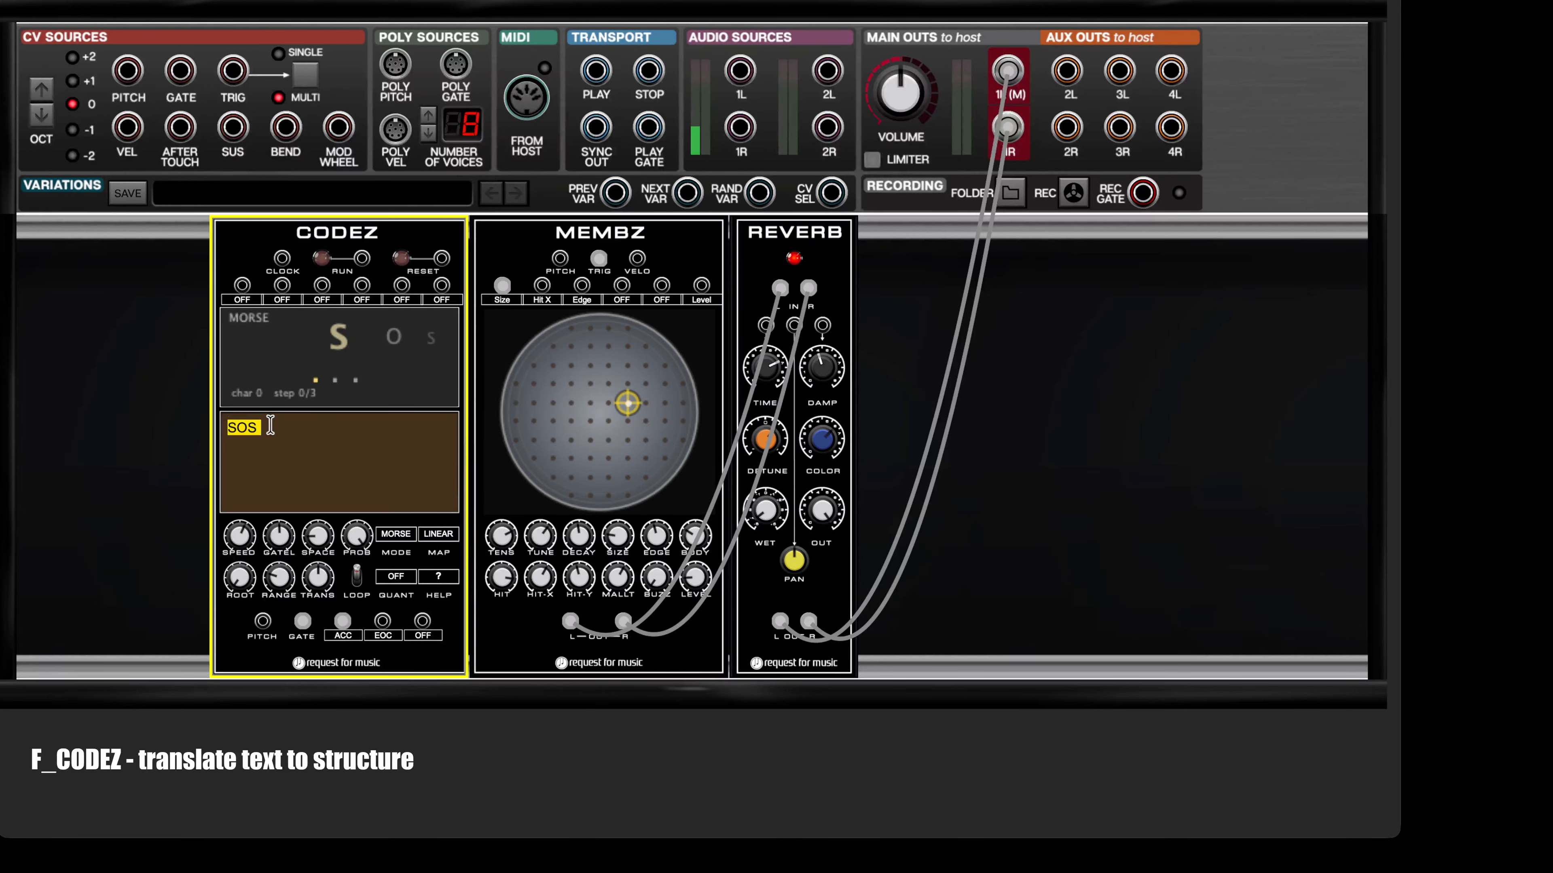
text(HELLO)
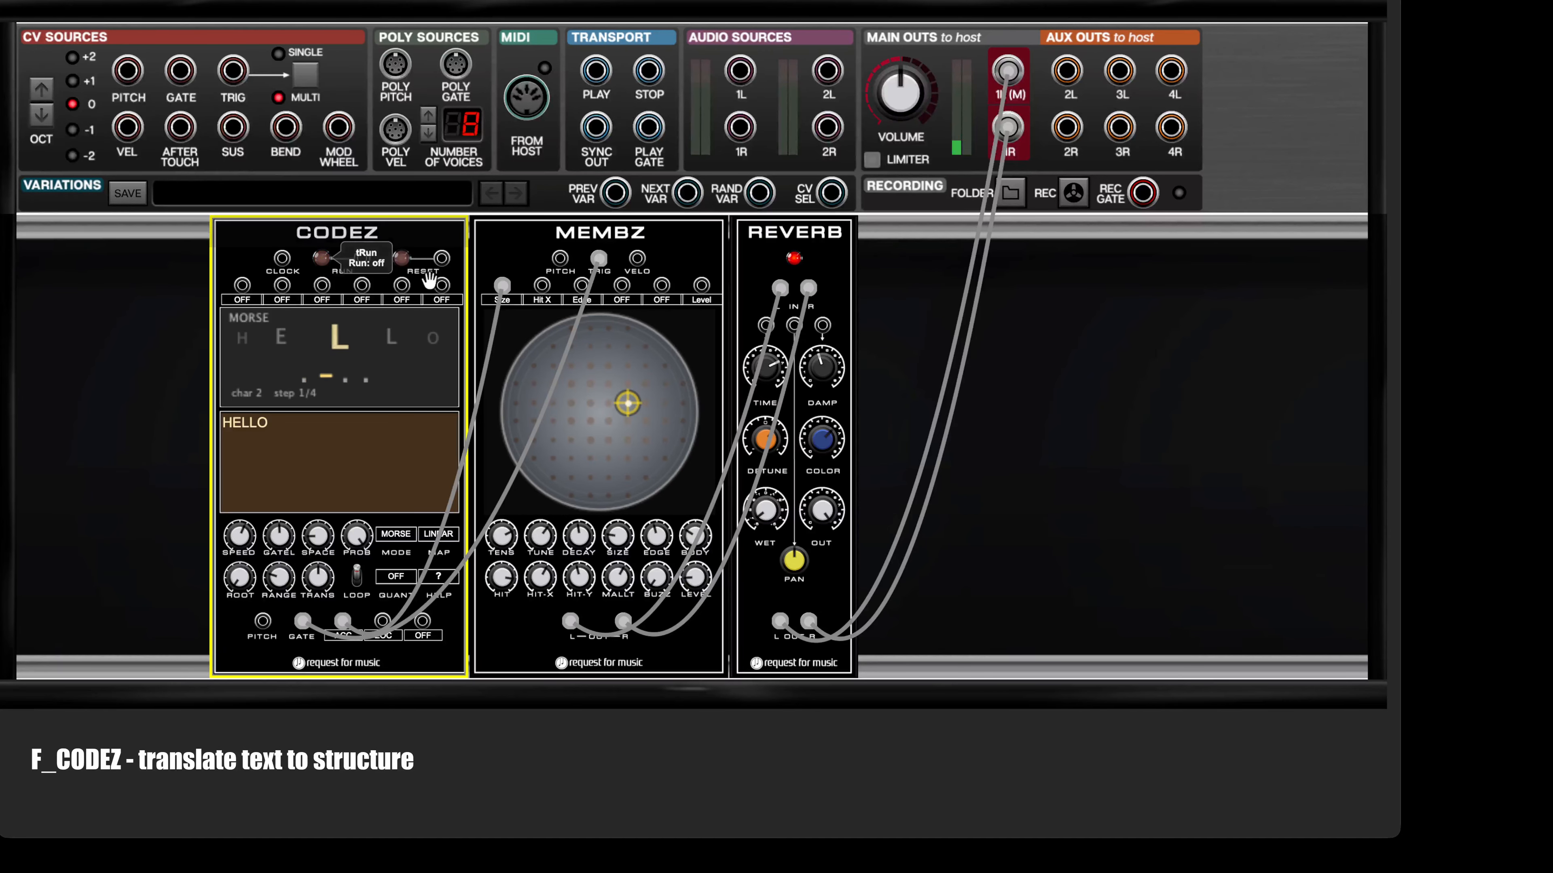
click(321, 257)
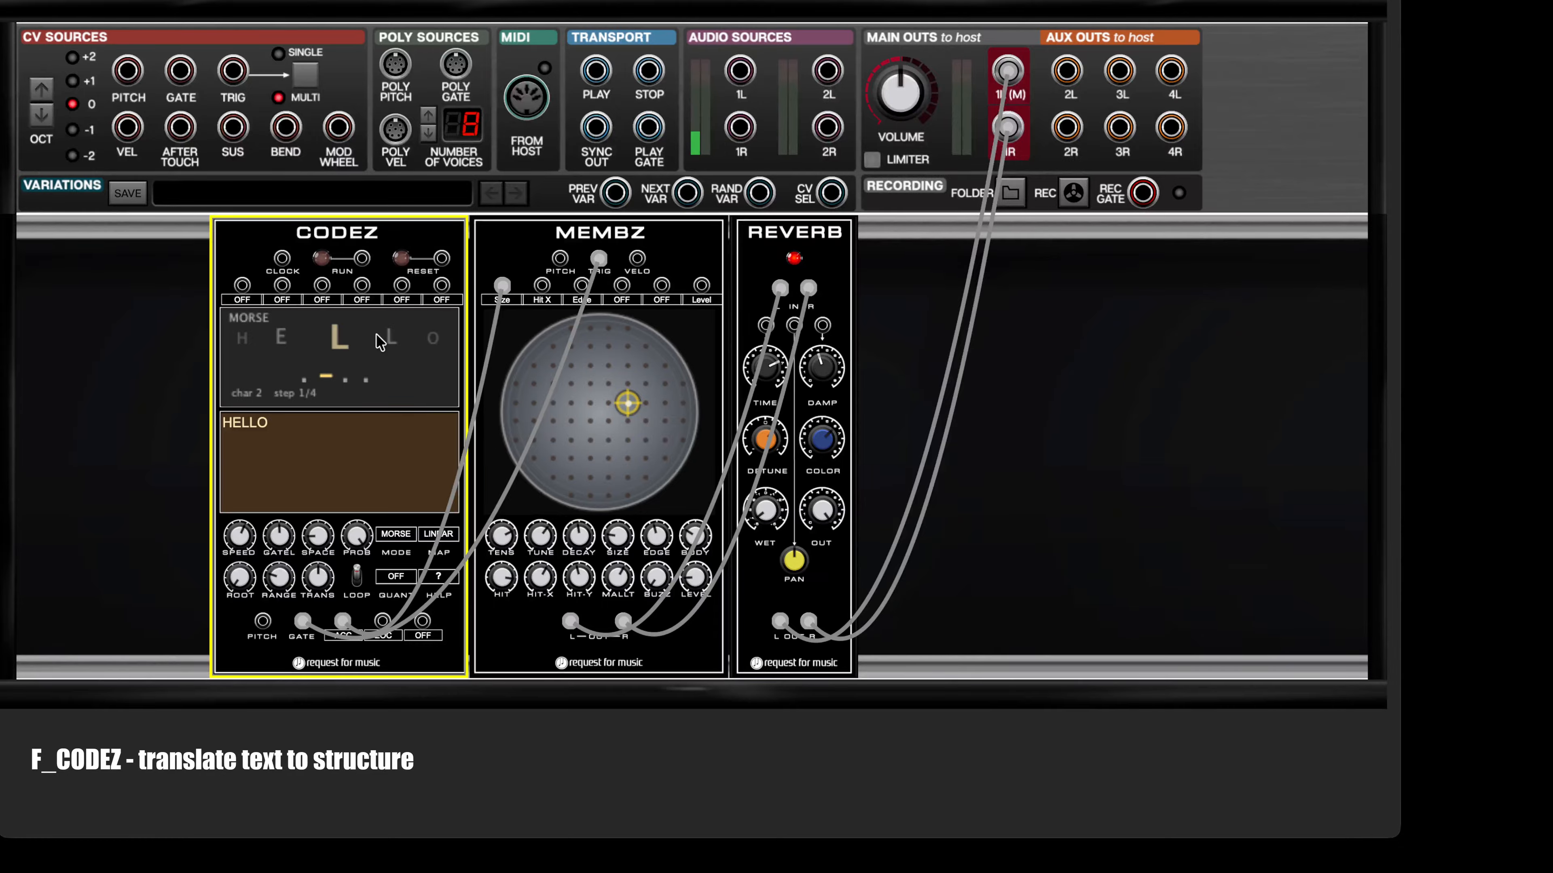
click(329, 256)
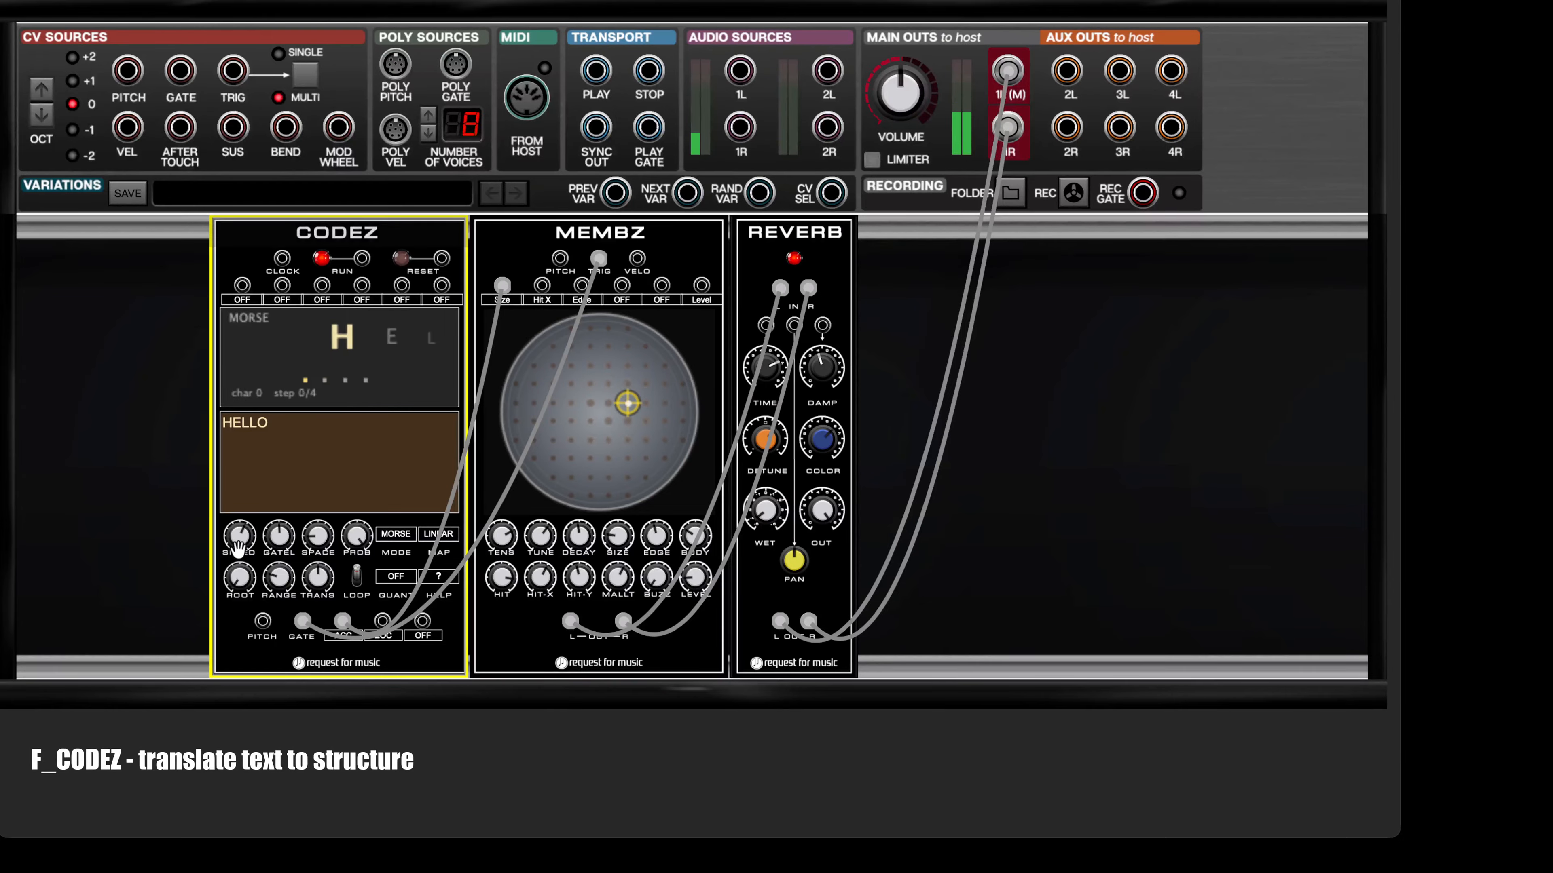
Step: Adjust the CODEZ speed and gate length while the sequence plays, and stop it
drag(239, 549, 257, 593)
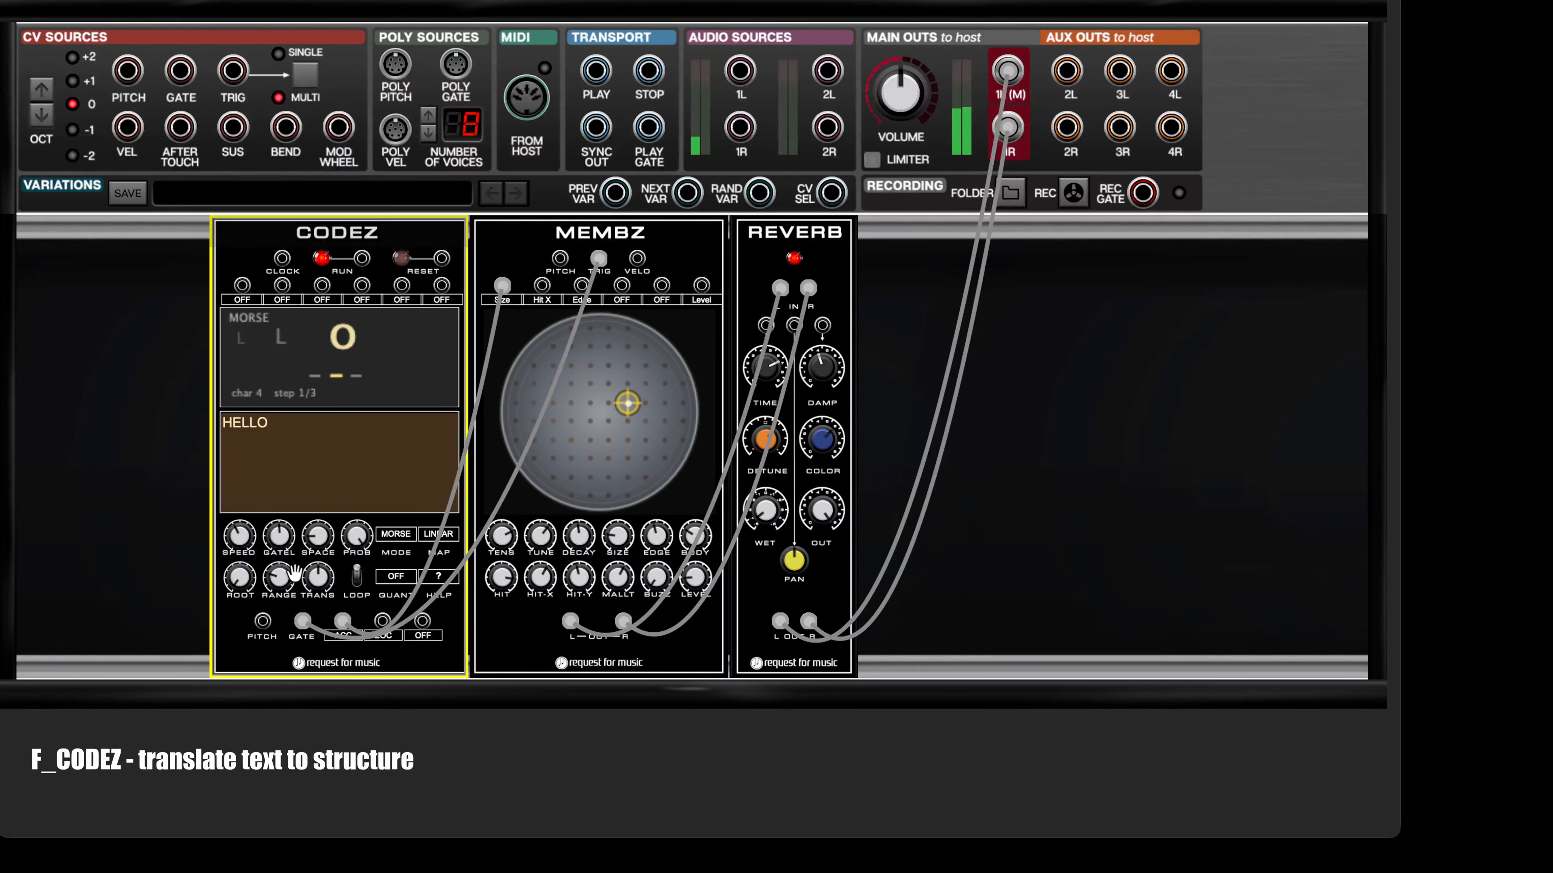
drag(285, 546, 332, 704)
drag(280, 542, 310, 422)
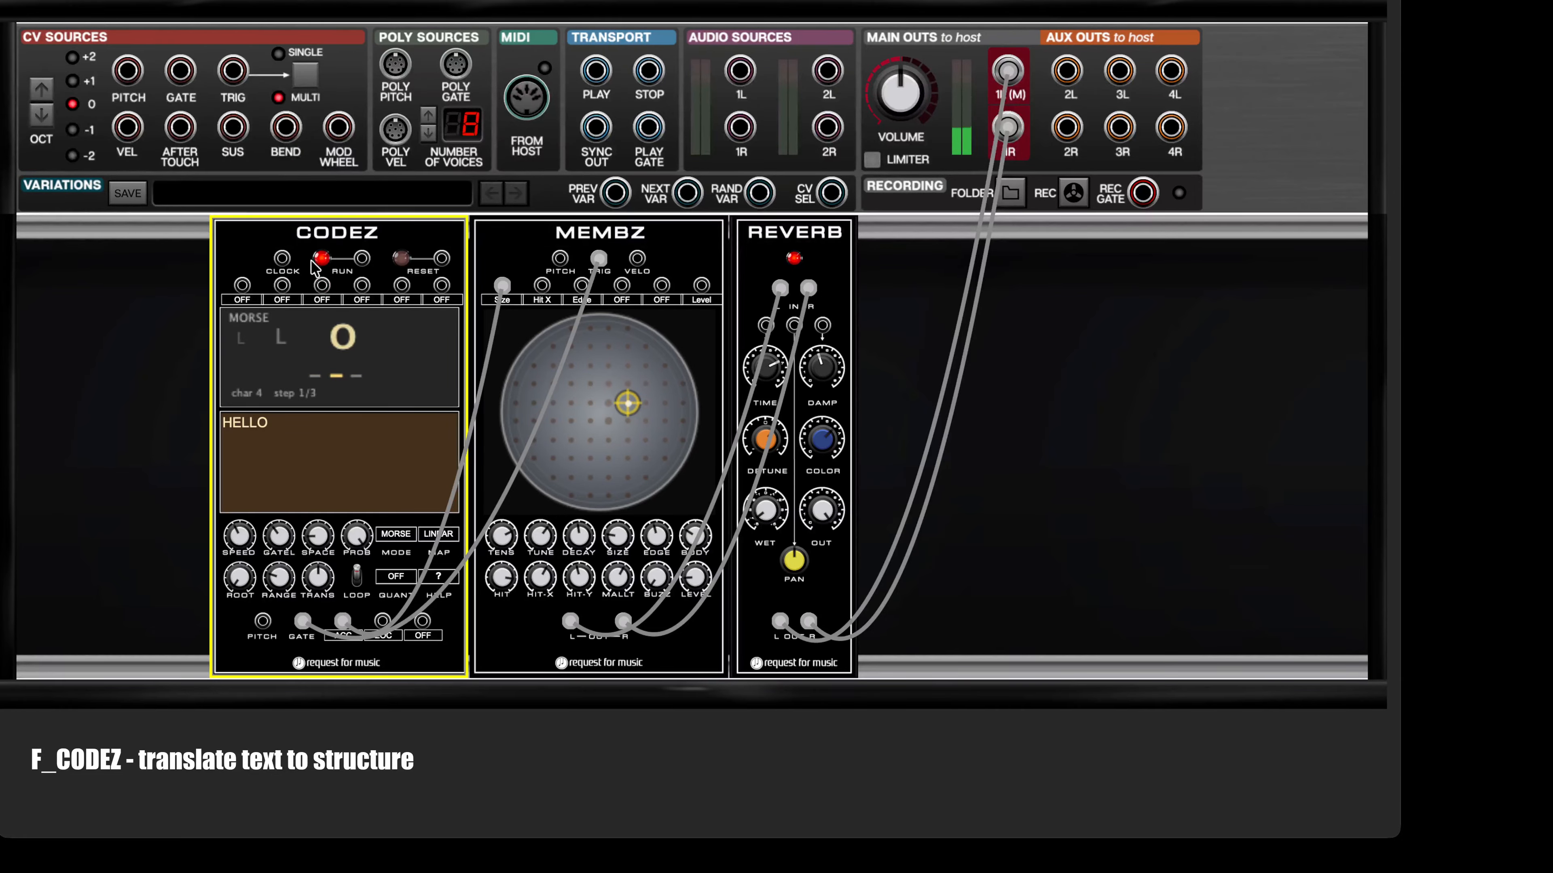
click(987, 389)
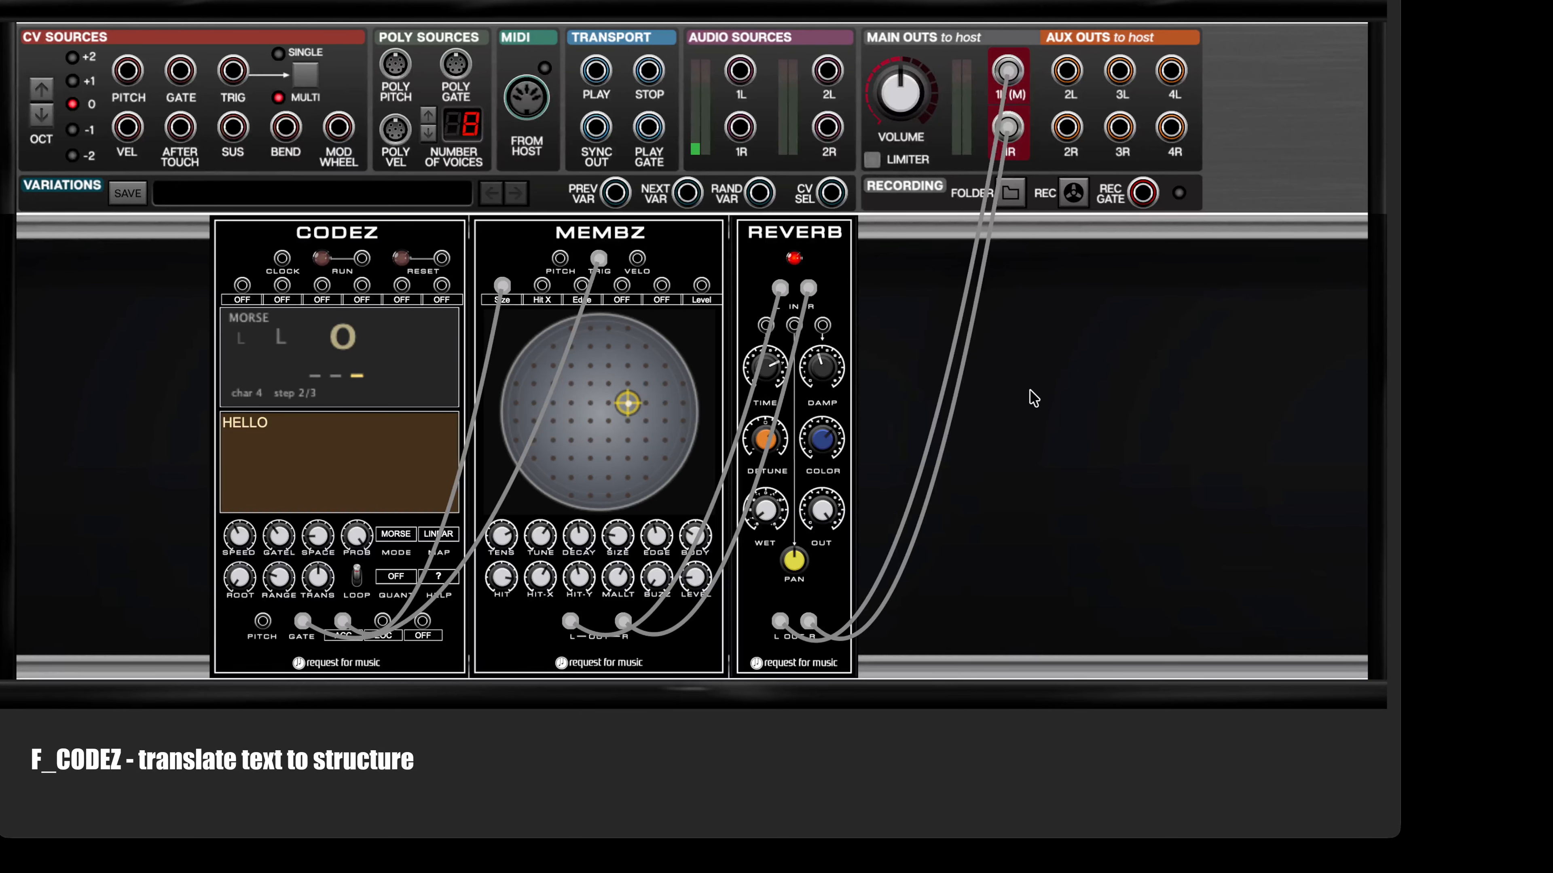
Step: Search the module library for f_vc and add F_VCO and F_VCF between CODEZ and MEMBZ
click(689, 2)
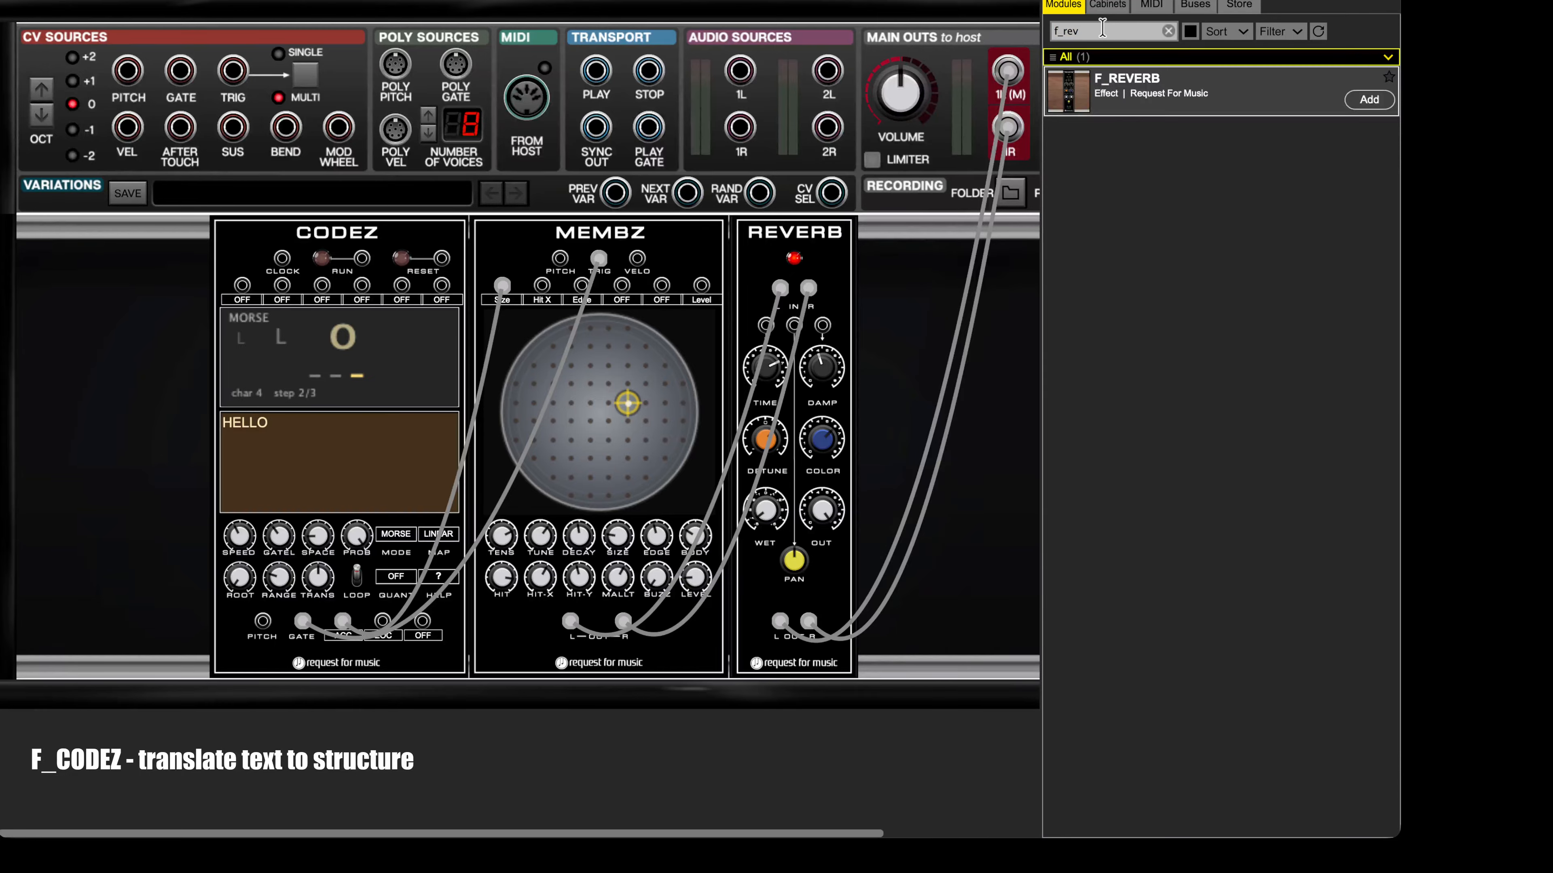
key(BackSpace)
key(BackSpace)
key(BackSpace)
text(vc)
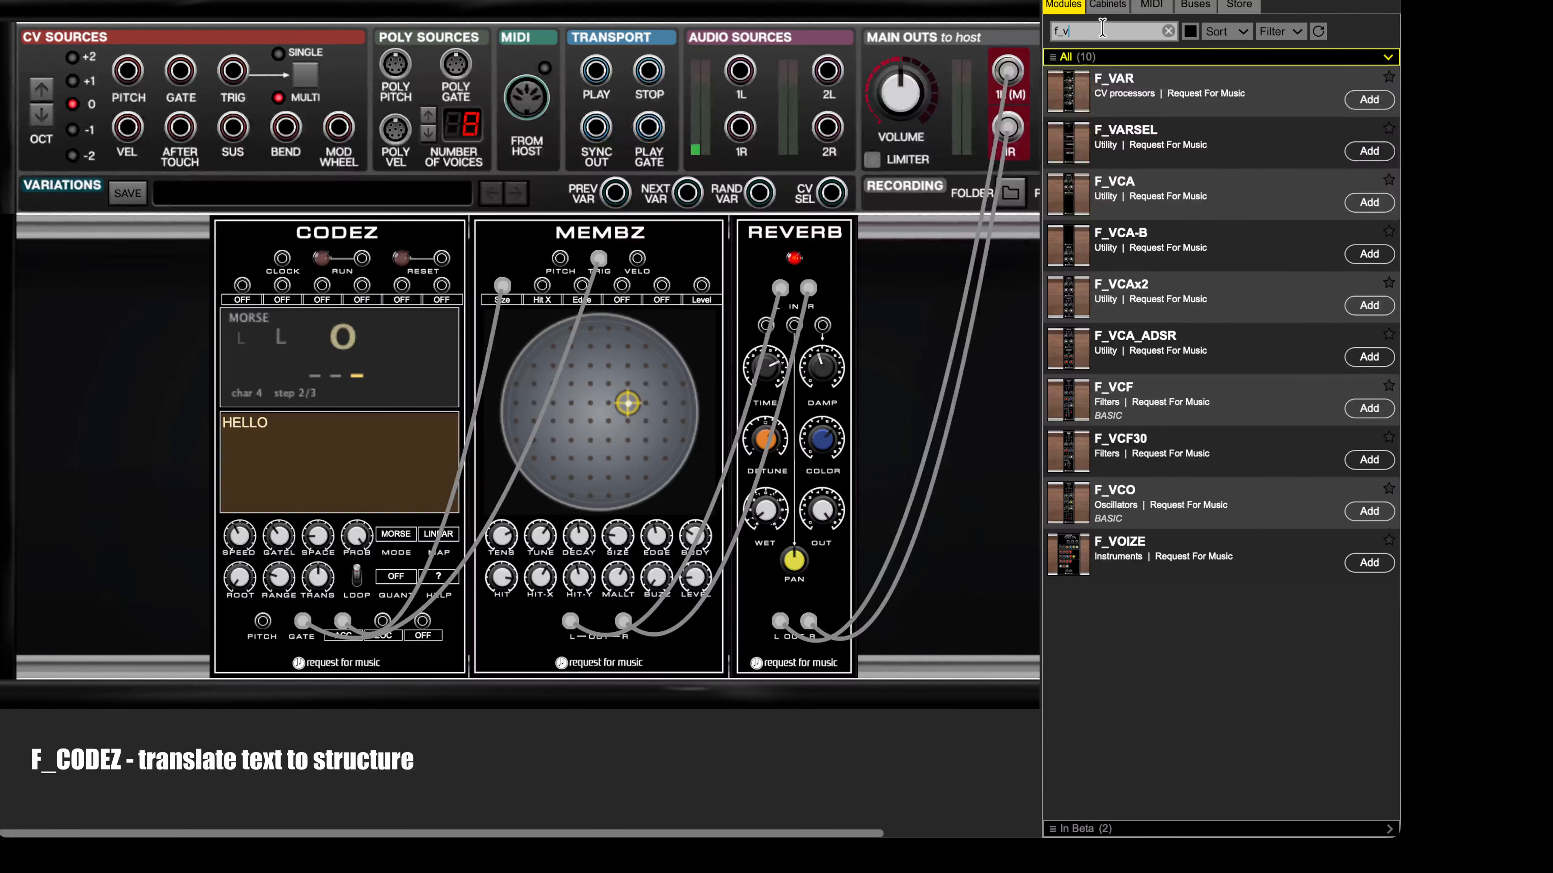
double_click(1093, 391)
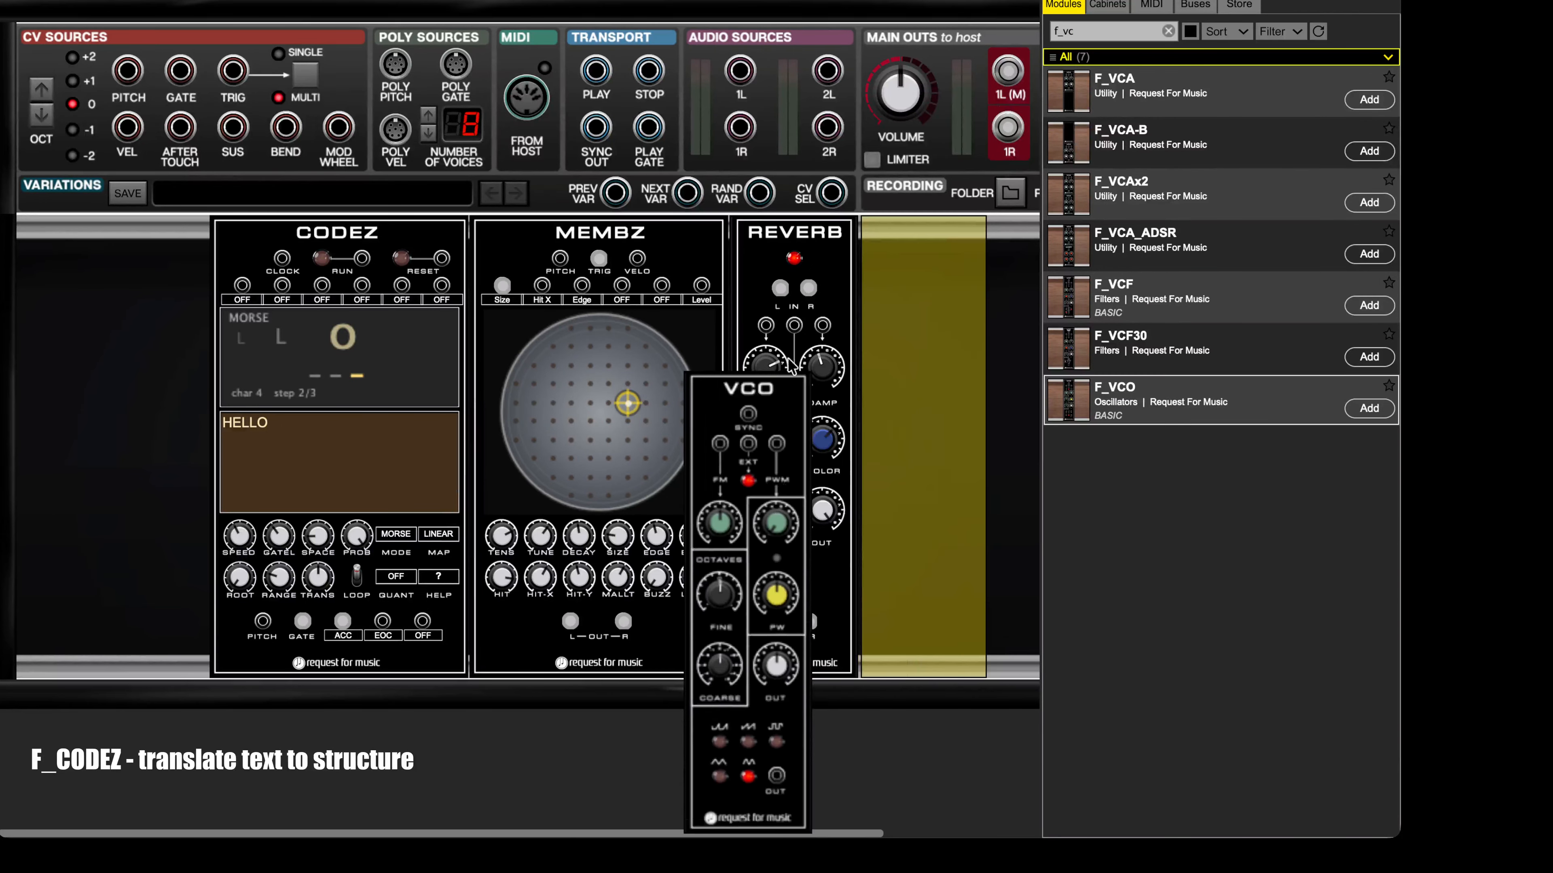
double_click(1117, 305)
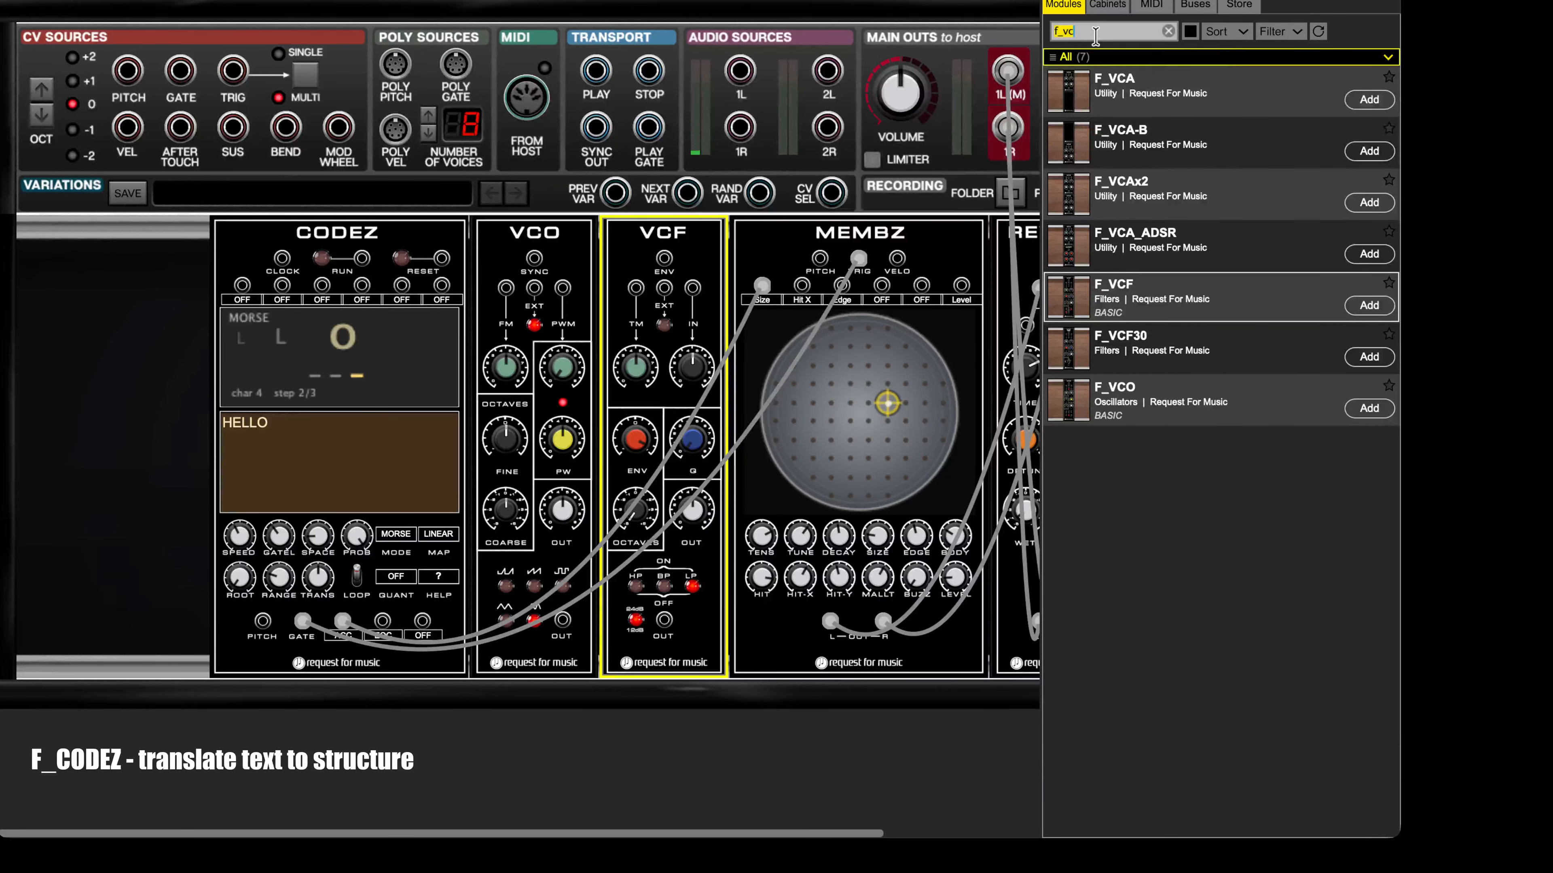
Step: Find the F_ADSR envelope in the module library and place it between the VCO and the VCF
key(BackSpace)
key(BackSpace)
text(ads)
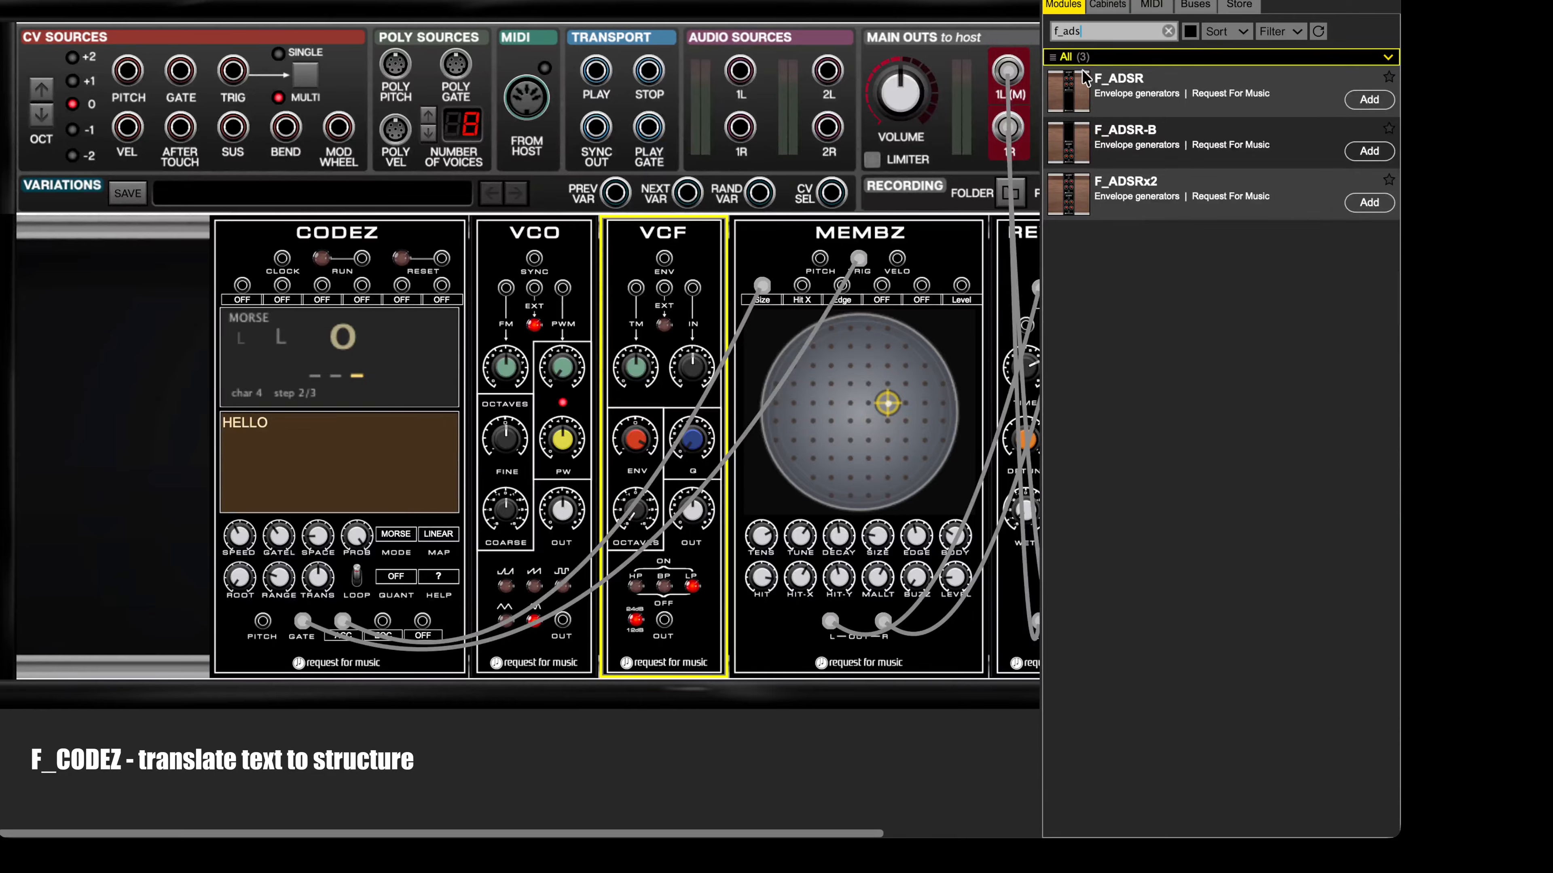
drag(1084, 78, 598, 235)
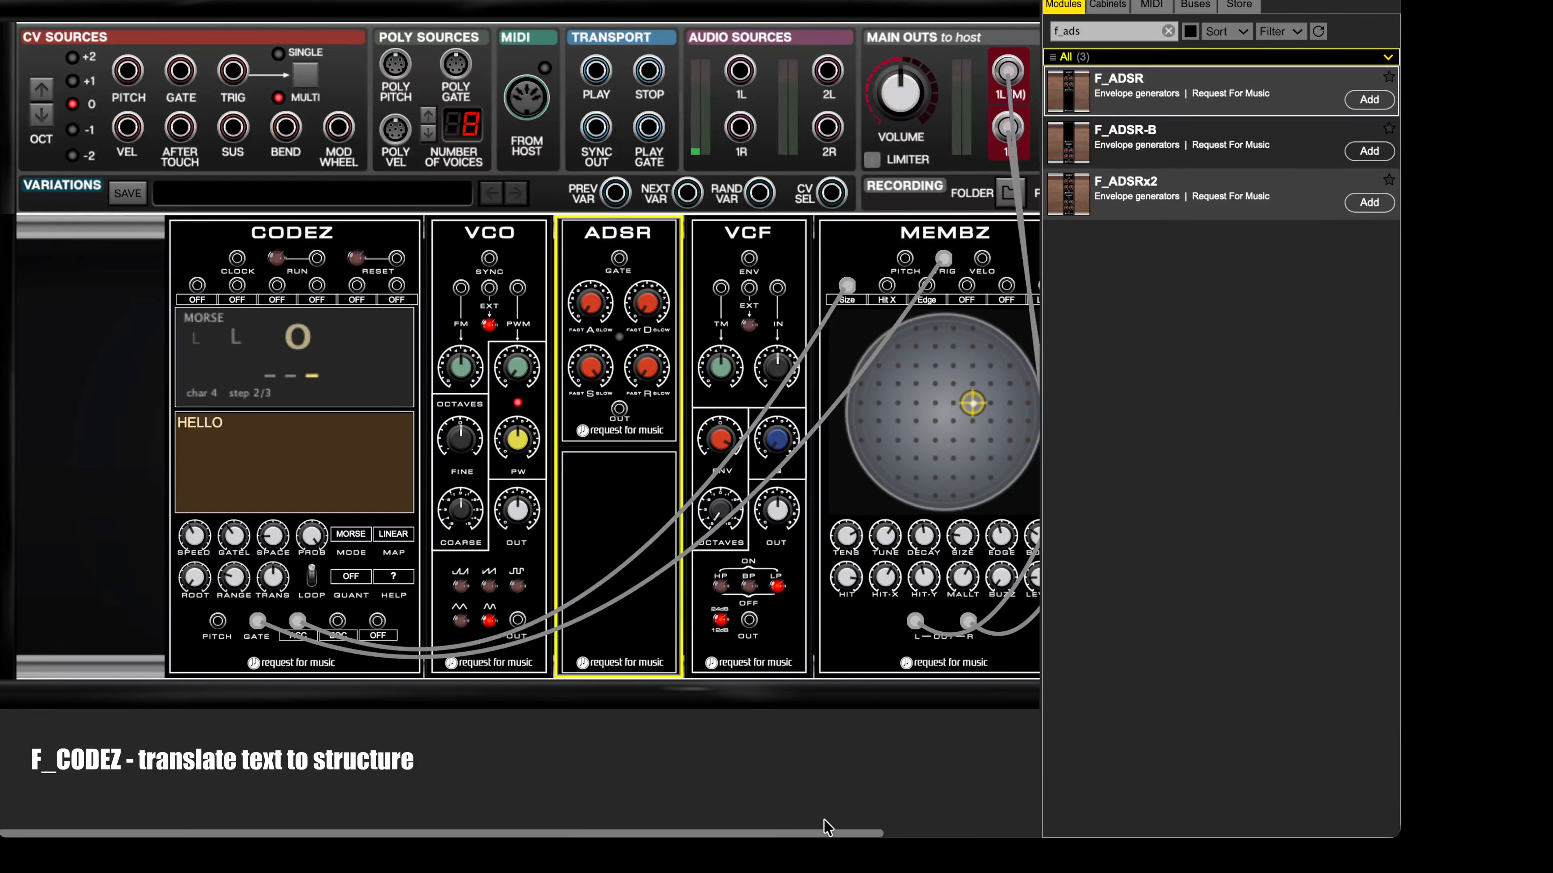
Step: Move the REVERB module next to the VCF and delete the MEMBZ module
drag(822, 834, 1009, 815)
drag(957, 232, 697, 235)
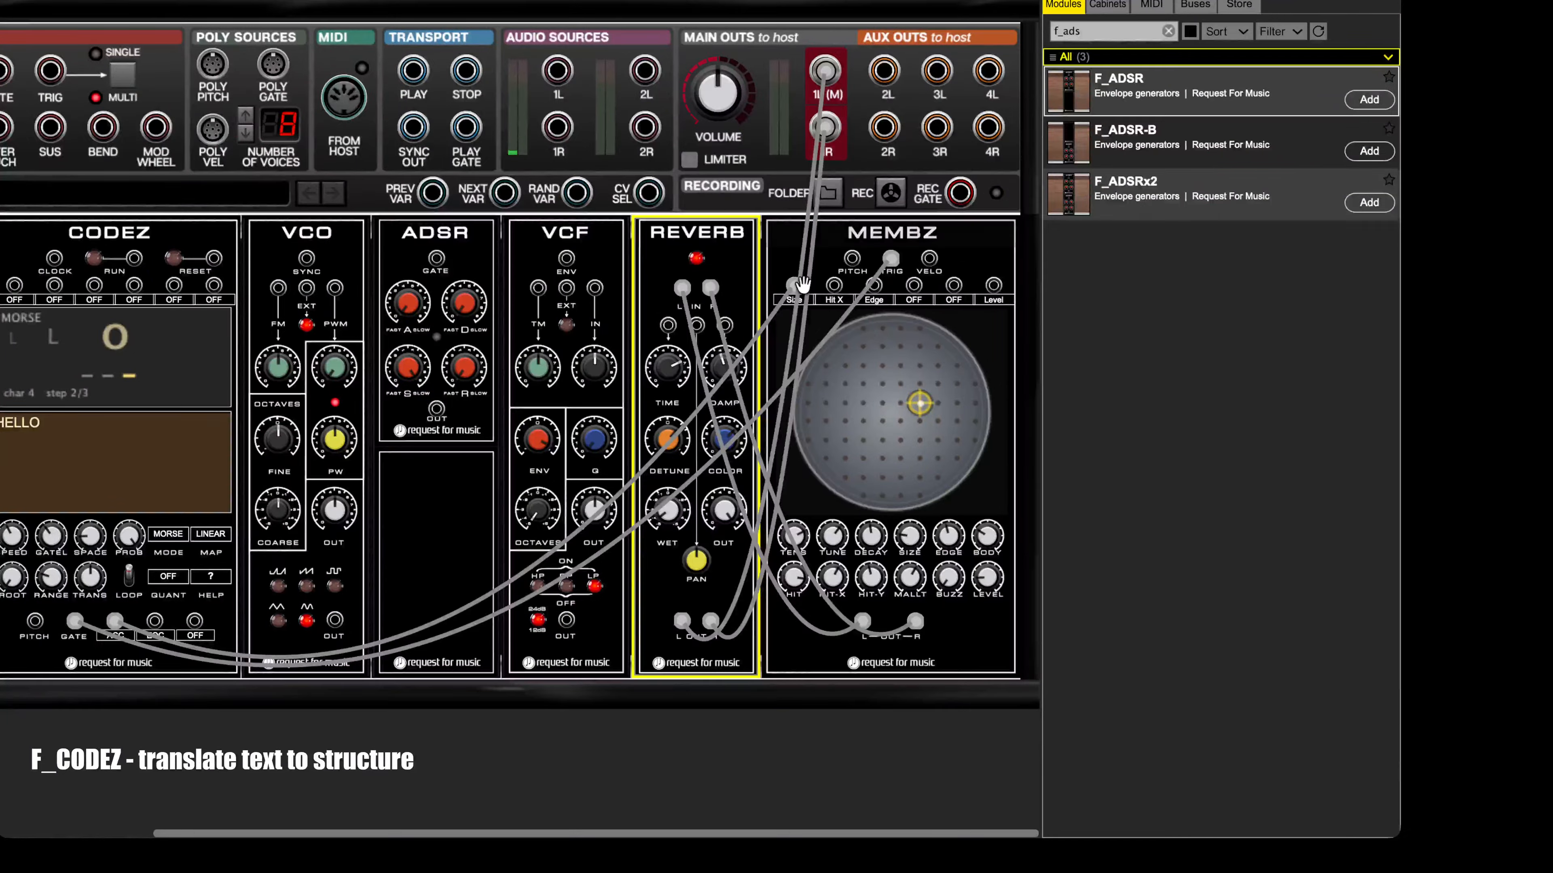
click(896, 242)
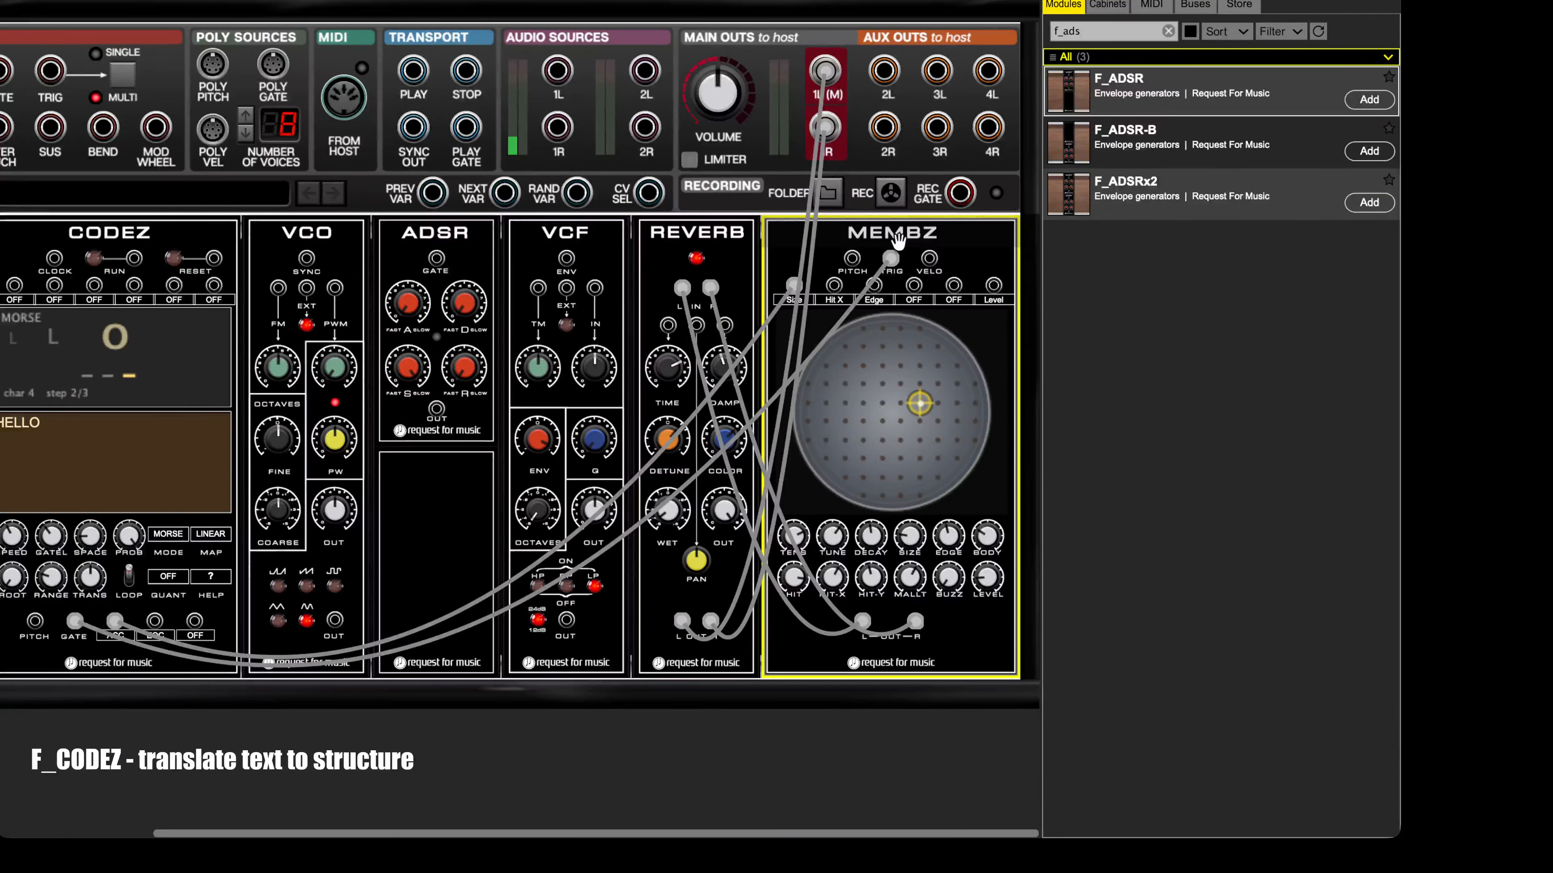
key(Delete)
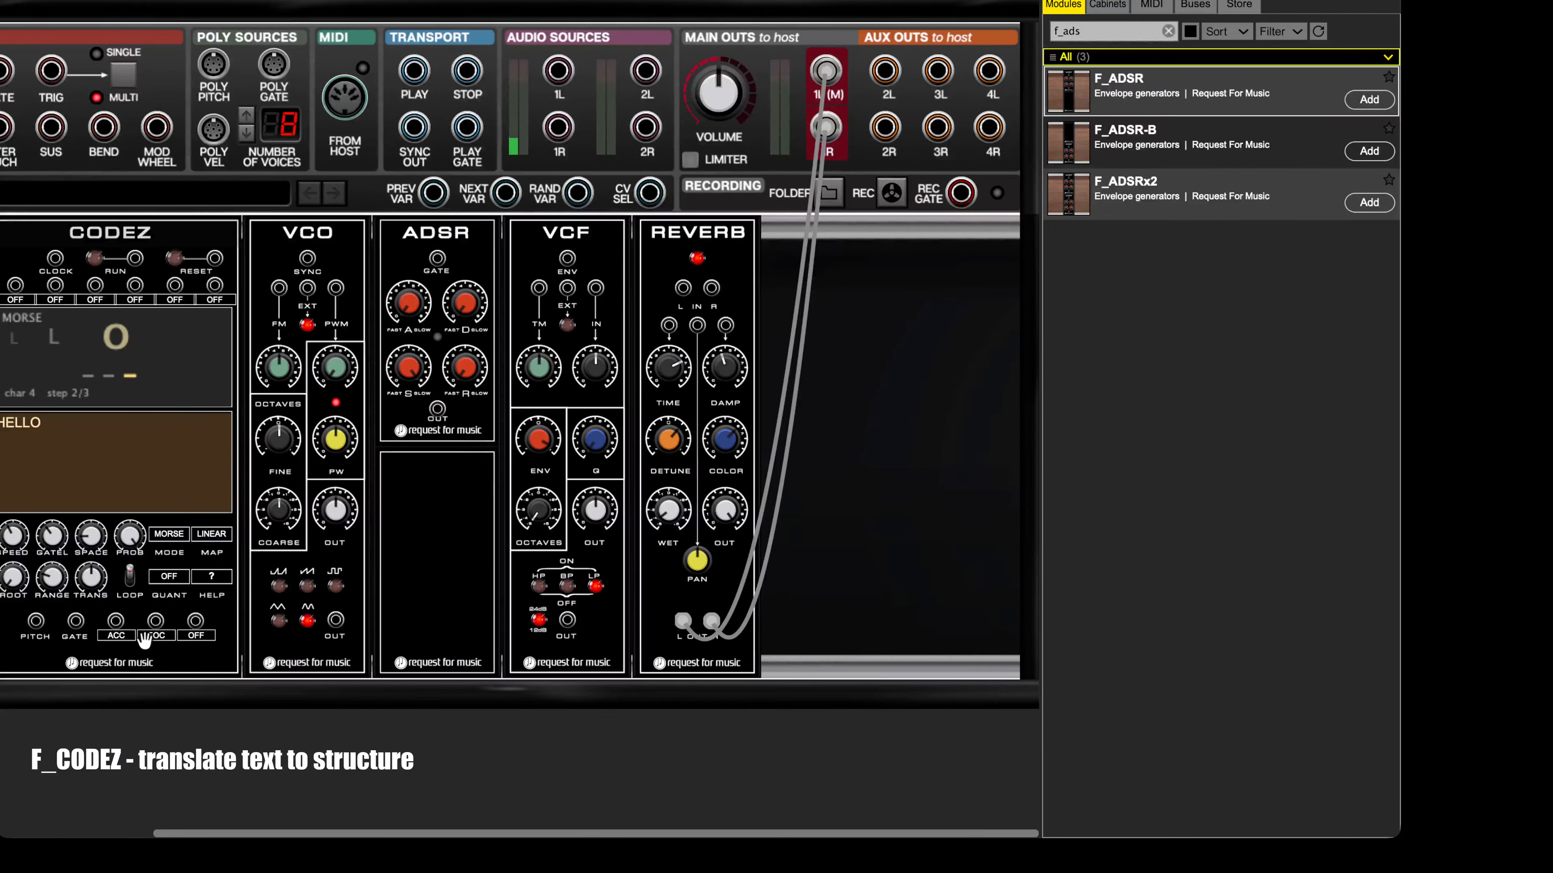
Step: Patch the CODEZ gate output to the ADSR gate and the CODEZ pitch output to the VCO's EXT input
drag(75, 620, 438, 257)
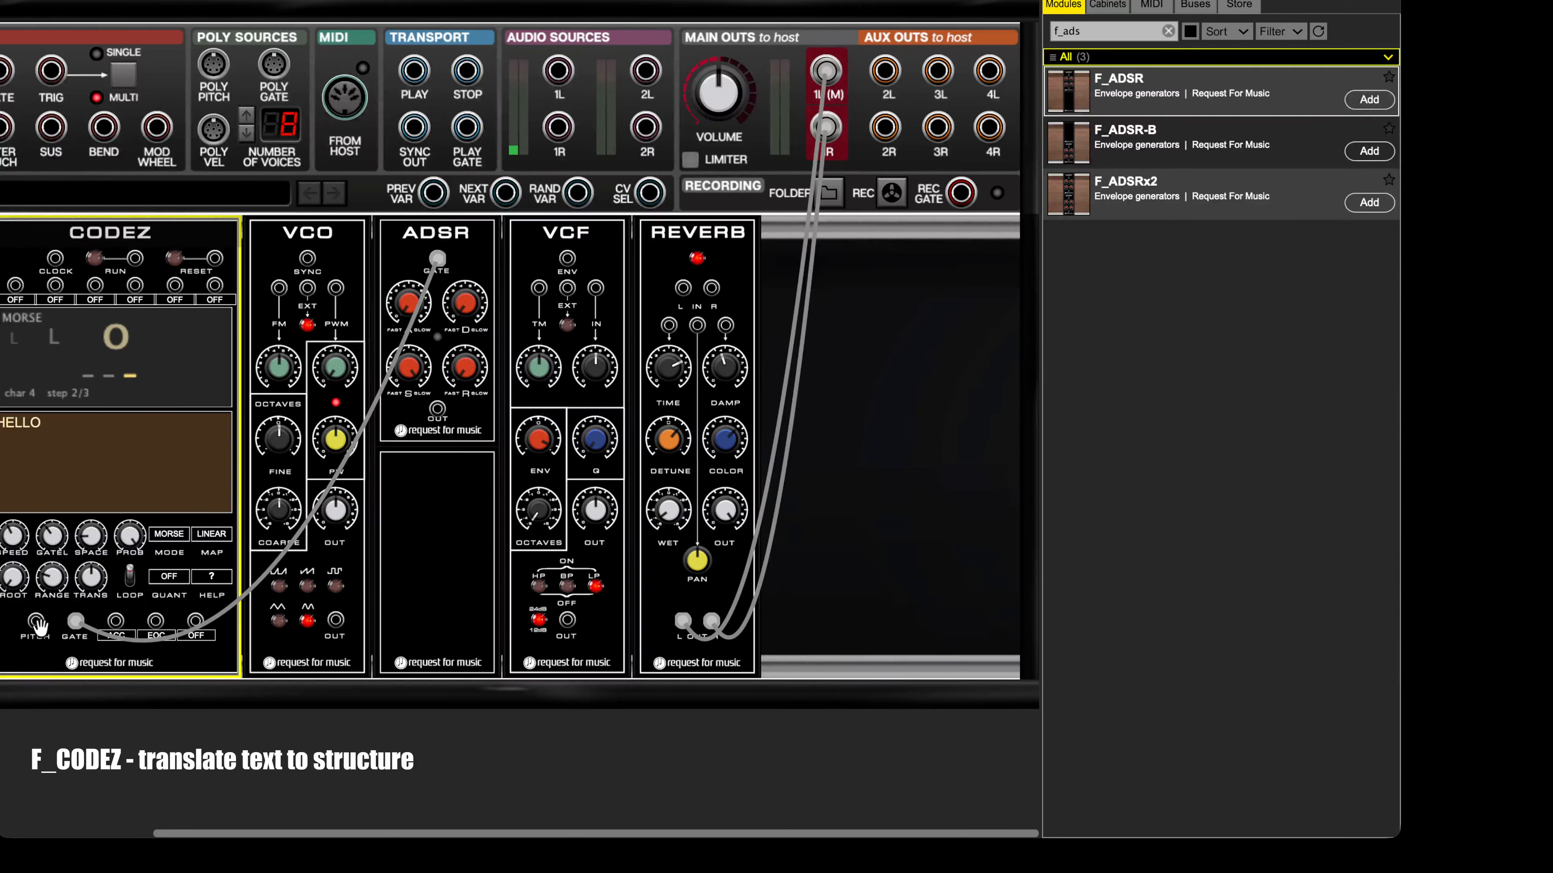
drag(36, 622, 307, 289)
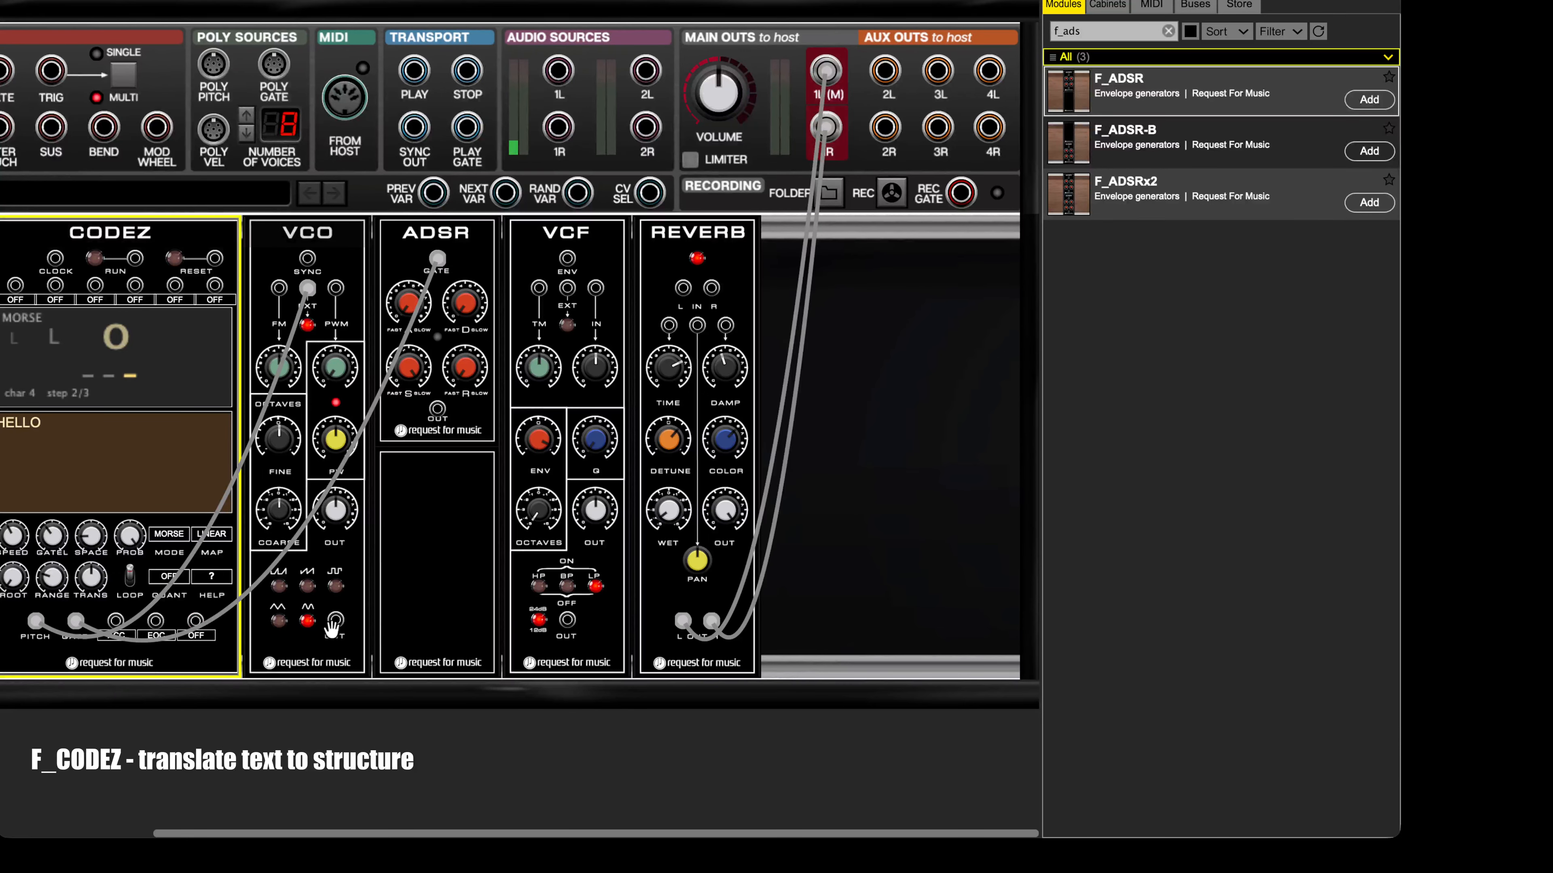
Step: Patch the VCO output to the VCF input, the ADSR output to the VCF's ENV, and the VCF output to the REVERB's left input
drag(333, 625, 596, 288)
drag(451, 415, 438, 409)
drag(569, 623, 682, 287)
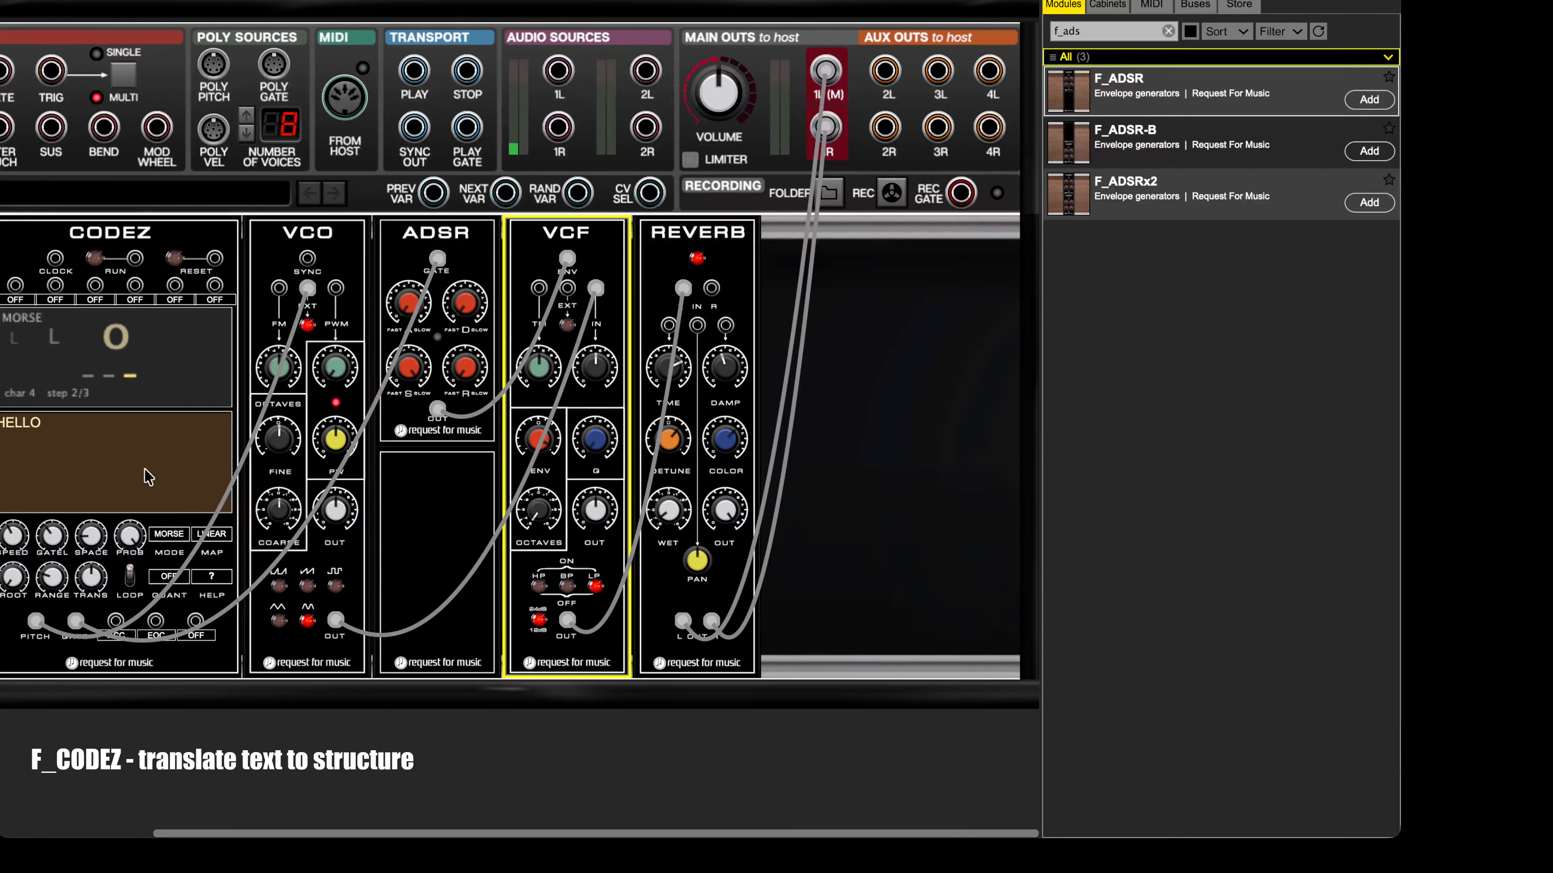
Step: Test the patch, switch the VCO waveform from triangle to sawtooth, and run the CODEZ sequence again
click(96, 259)
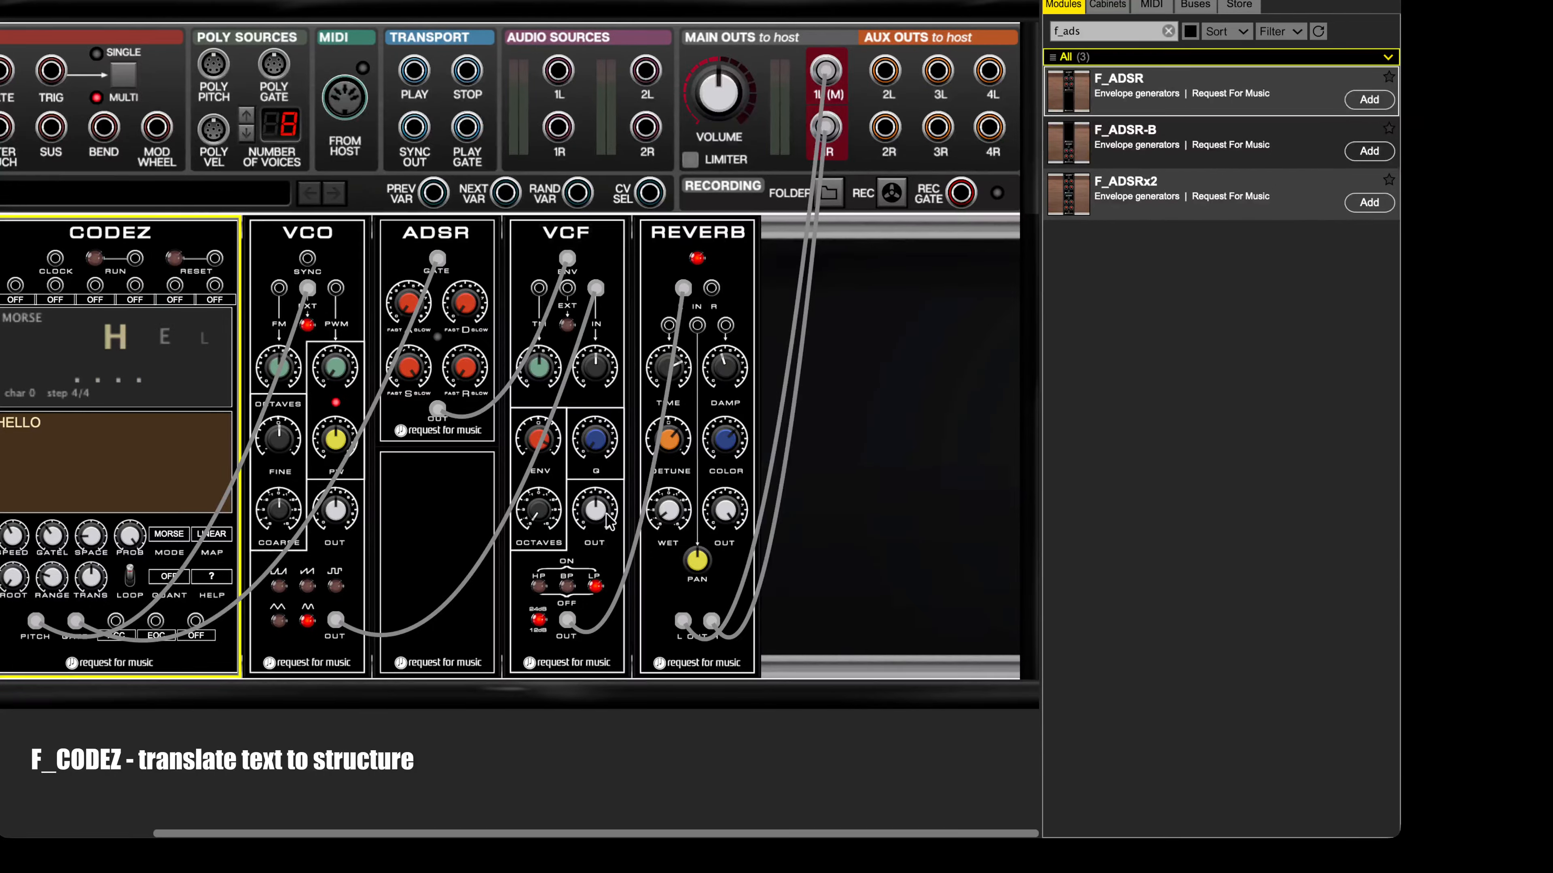
click(307, 620)
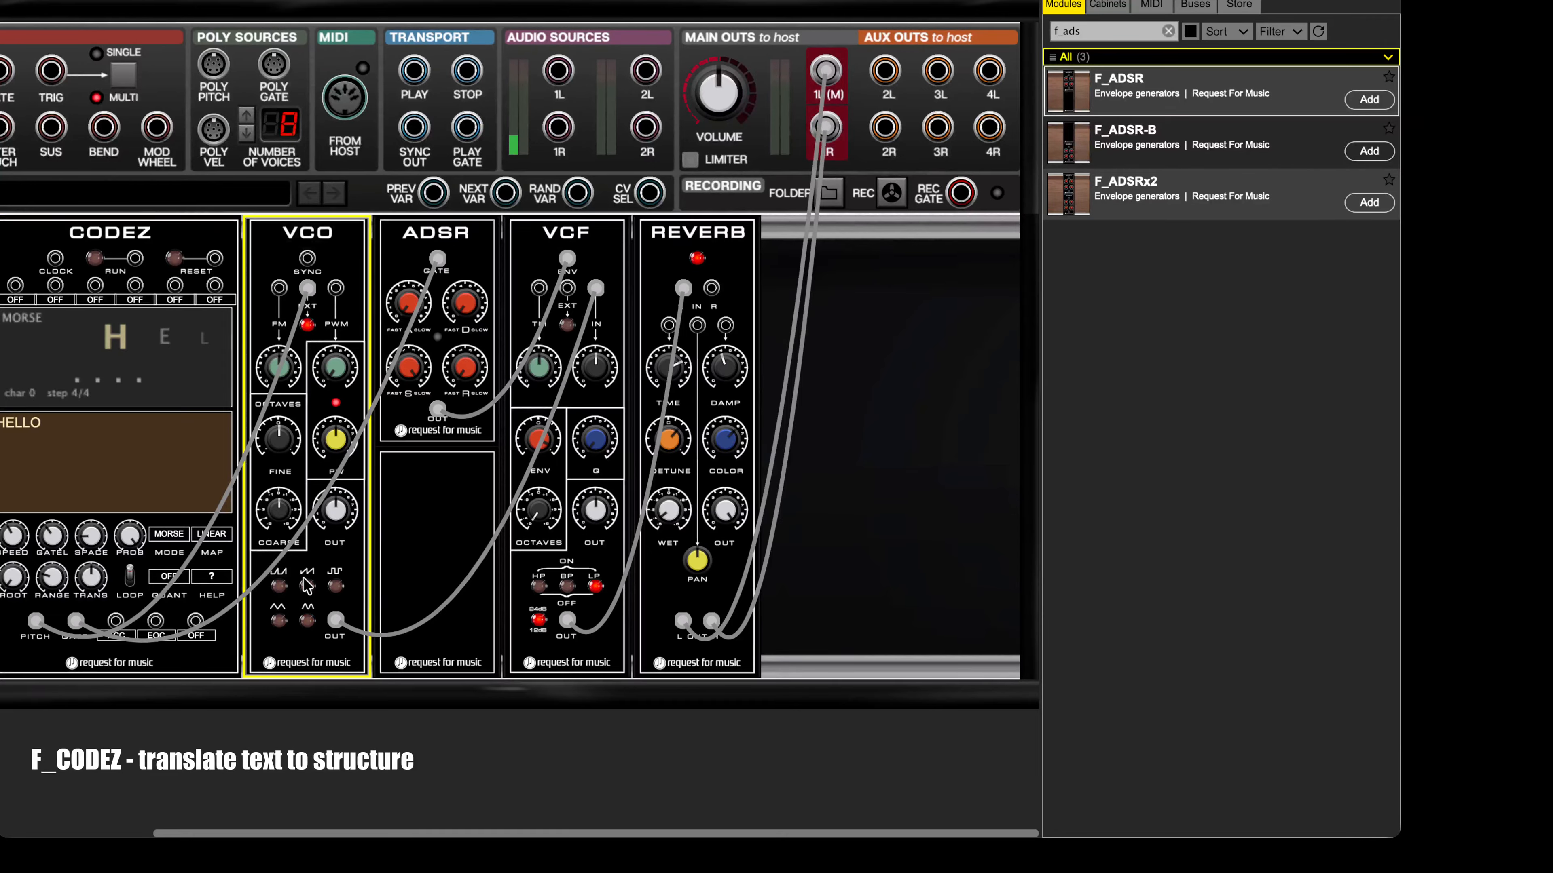
click(94, 259)
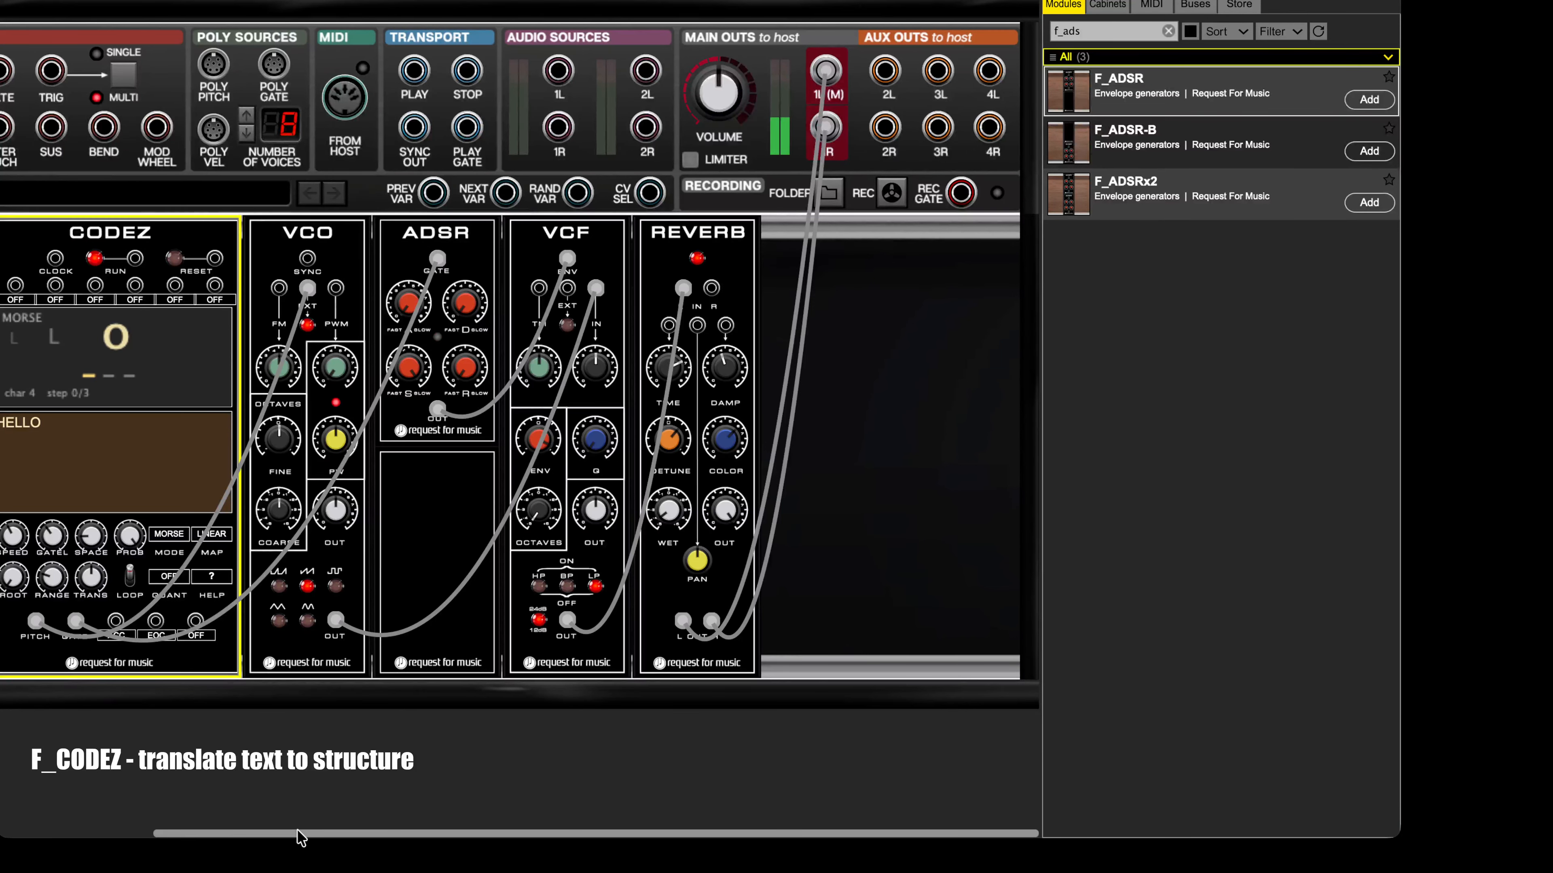
Step: Shape the playing notes by adjusting the ADSR decay and release and the CODEZ gate length
drag(298, 835, 129, 839)
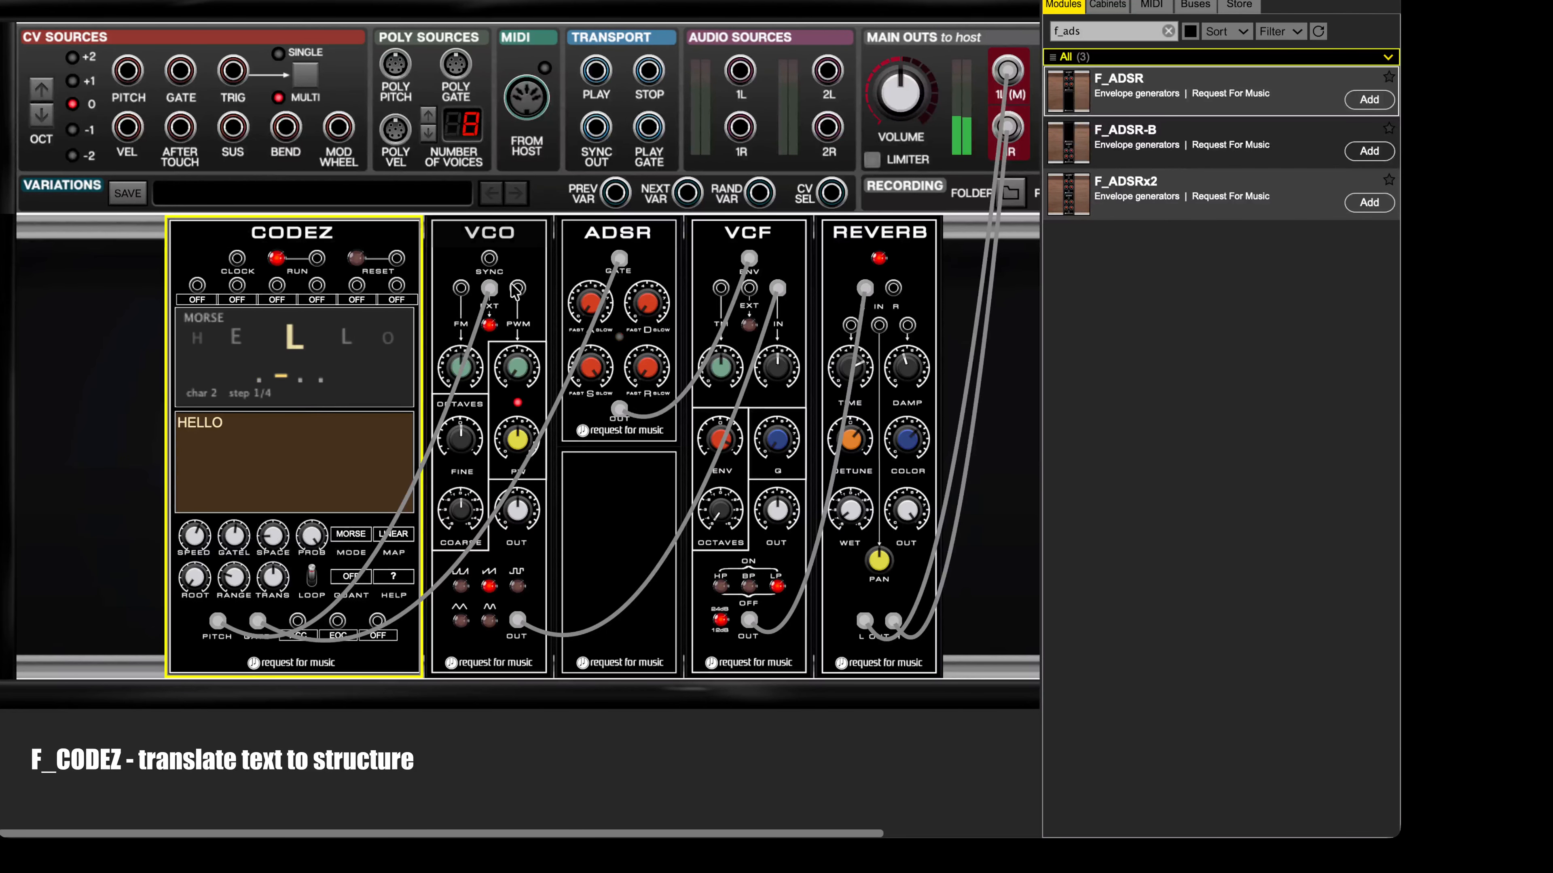
click(646, 358)
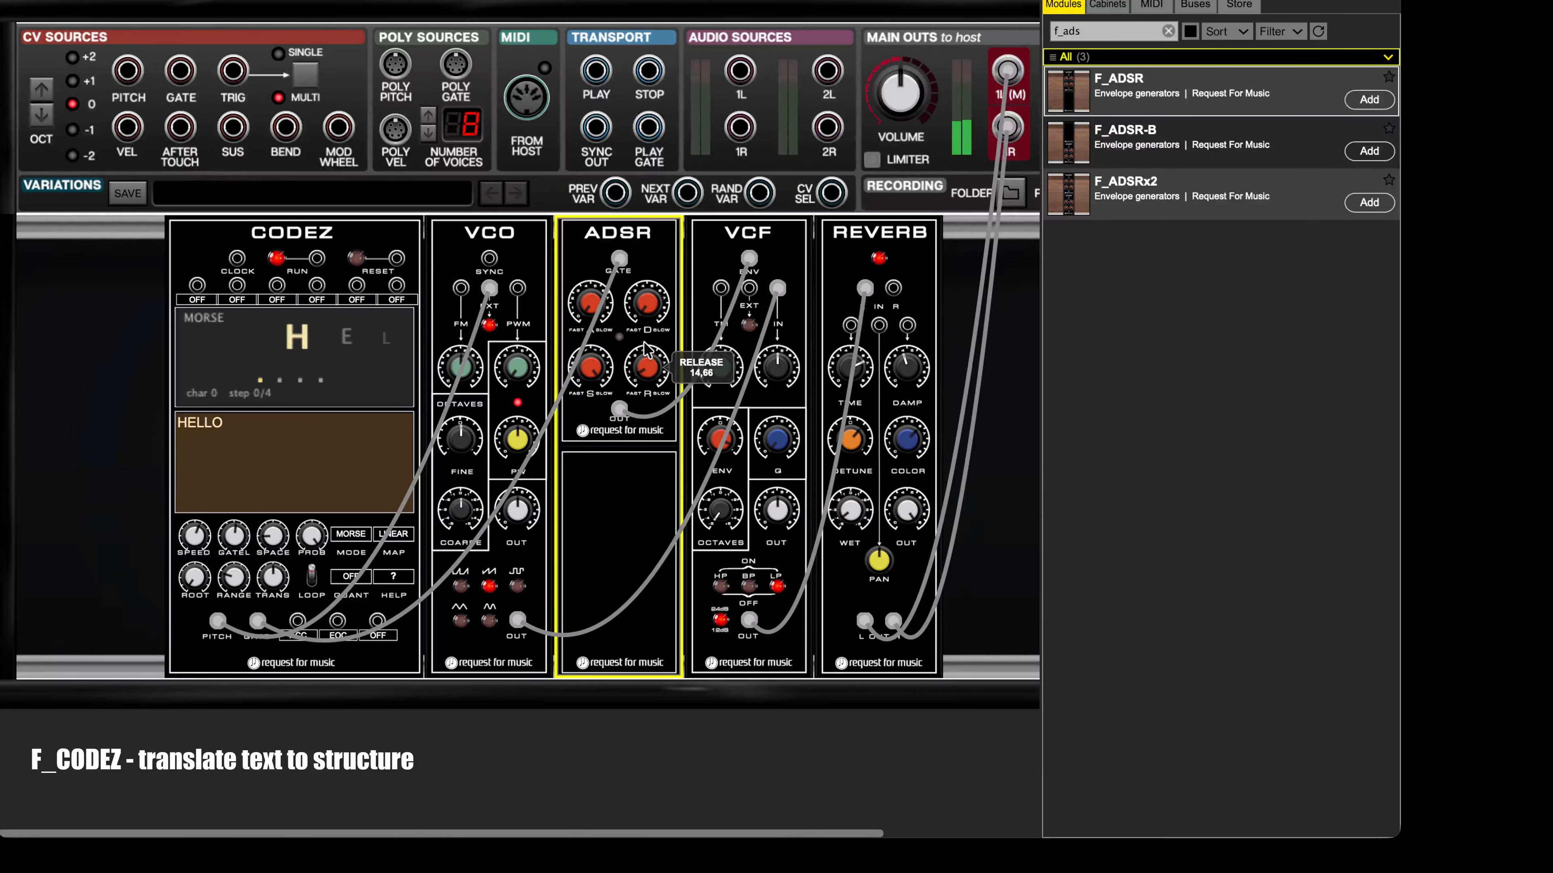
drag(647, 331, 657, 304)
drag(236, 539, 274, 528)
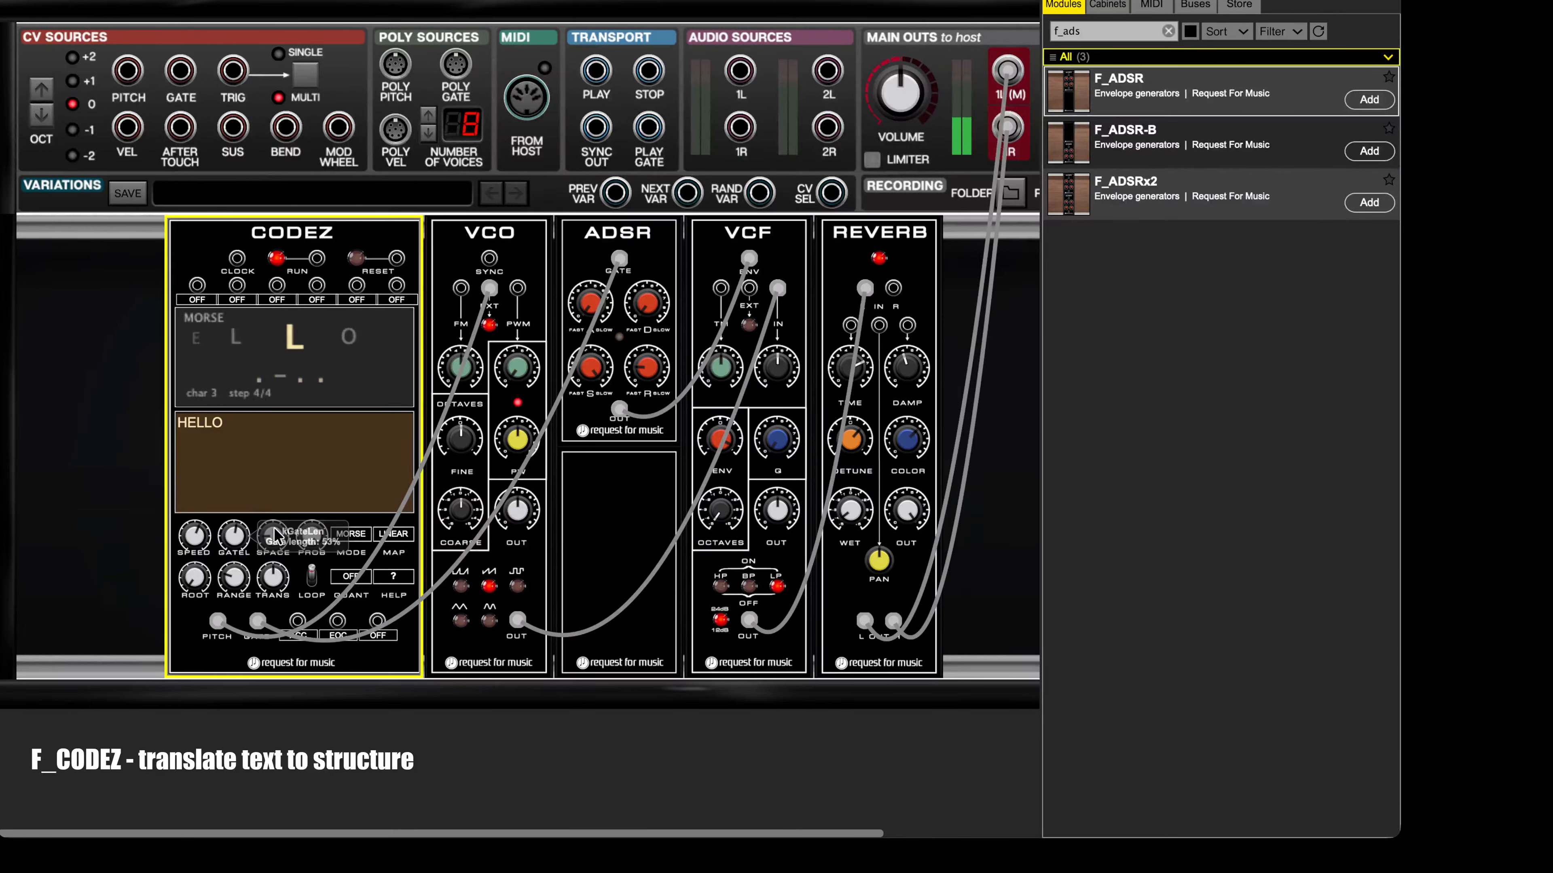
click(646, 301)
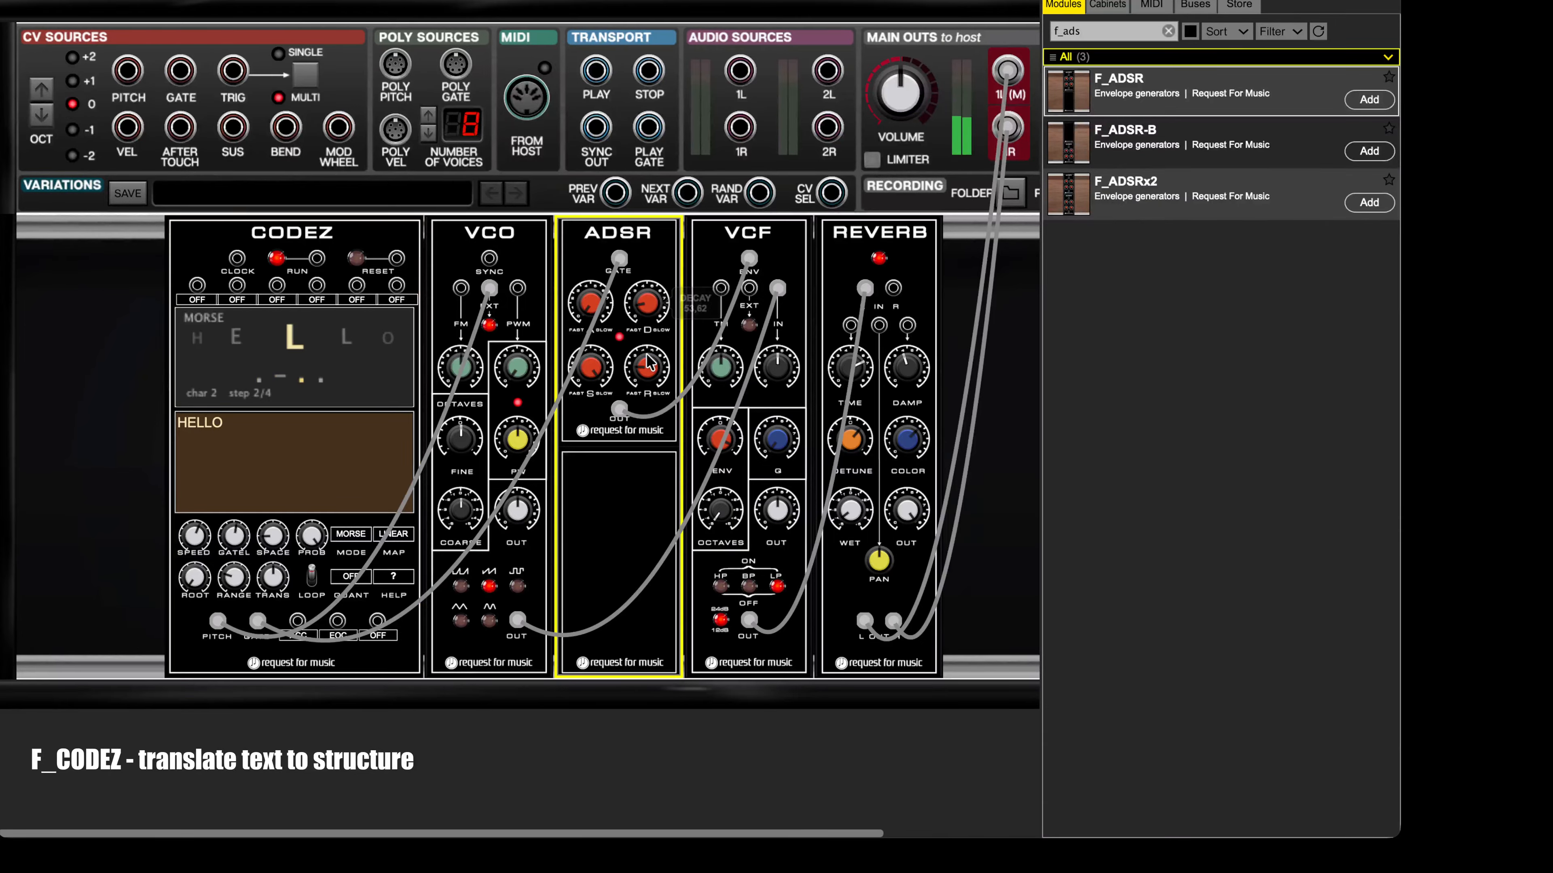
click(764, 439)
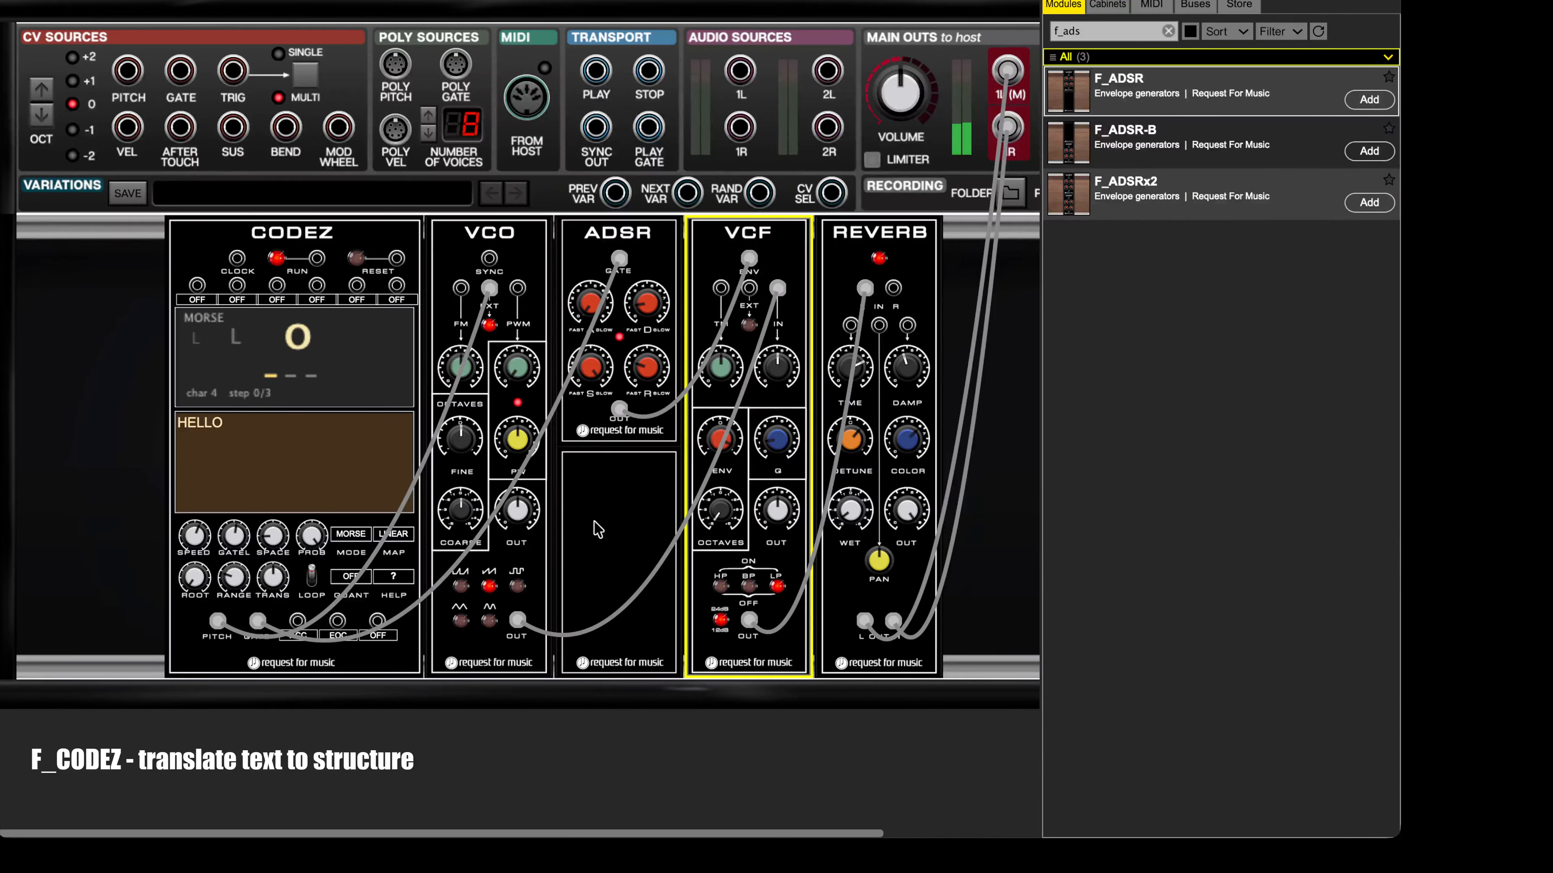
Step: With the CODEZ sequence running, adjust the main output volume and the CODEZ space setting
click(275, 258)
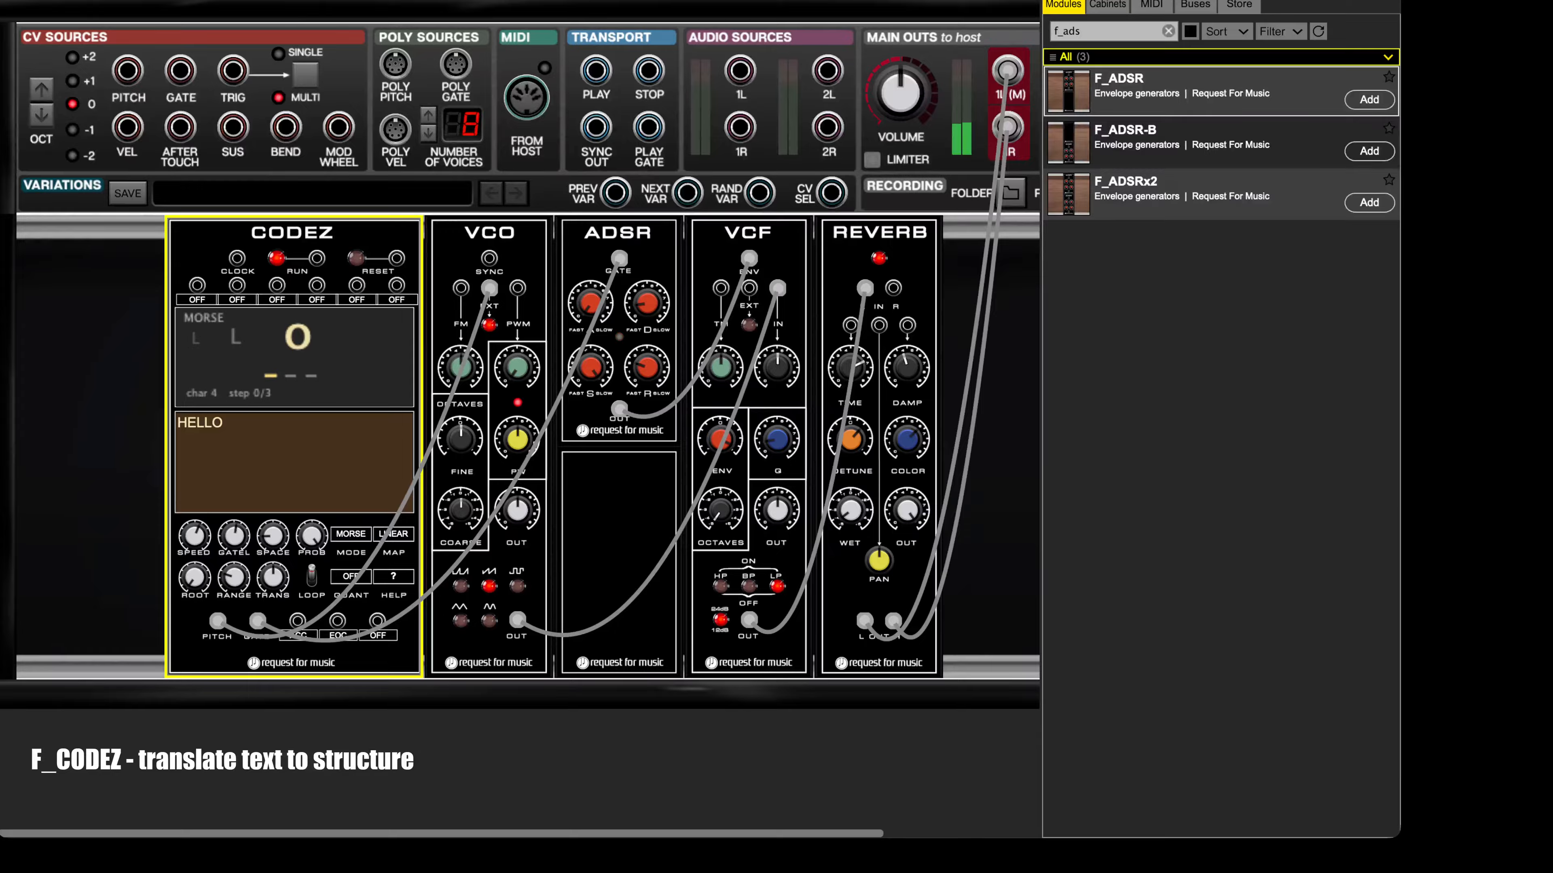
click(910, 58)
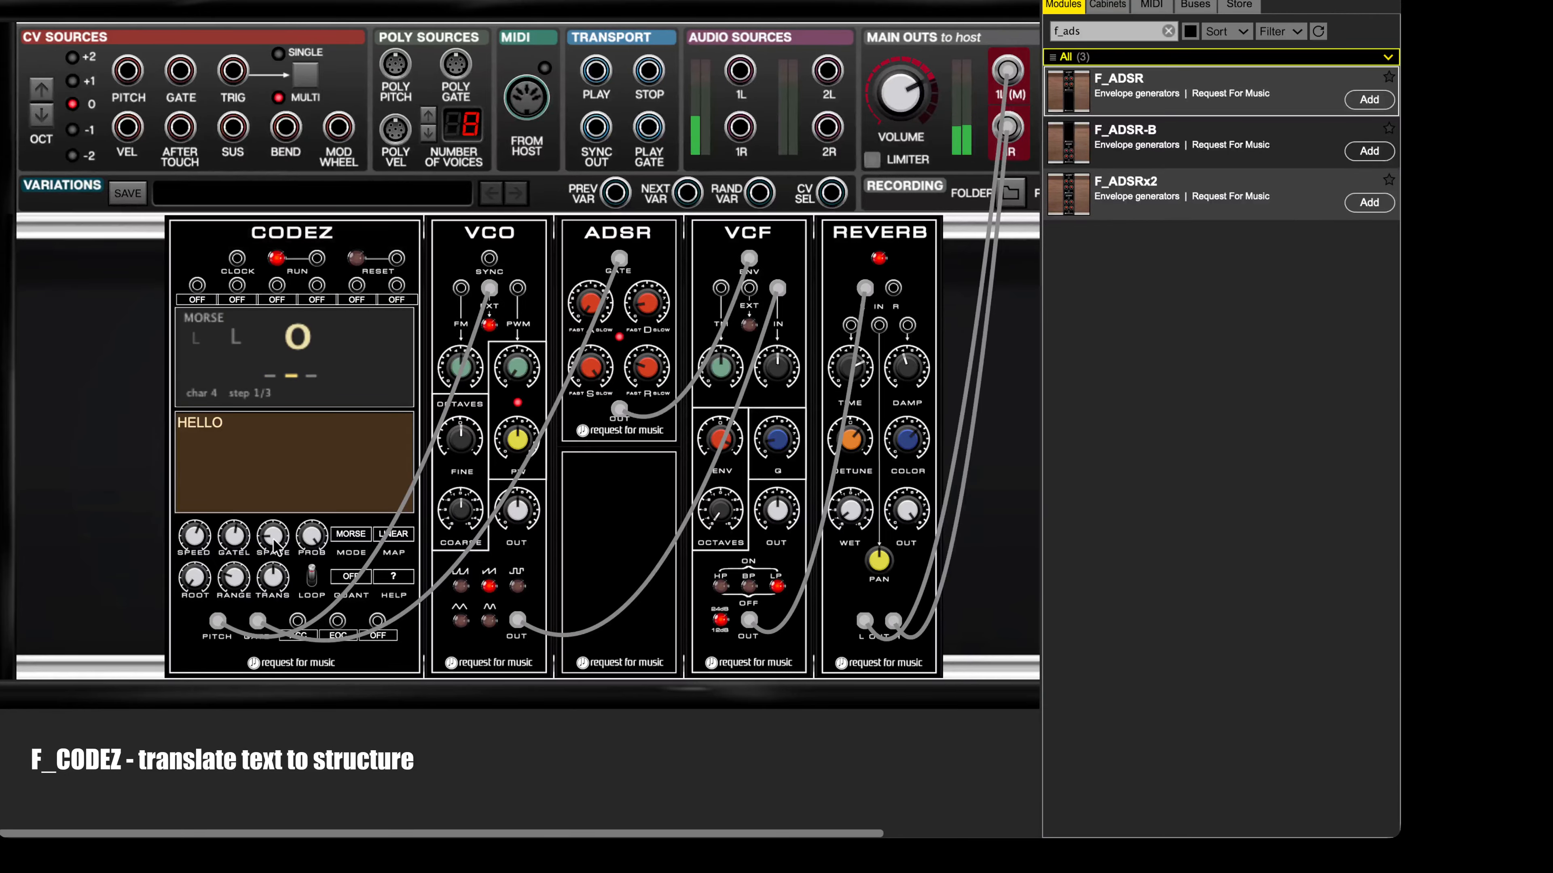
drag(274, 544, 531, 283)
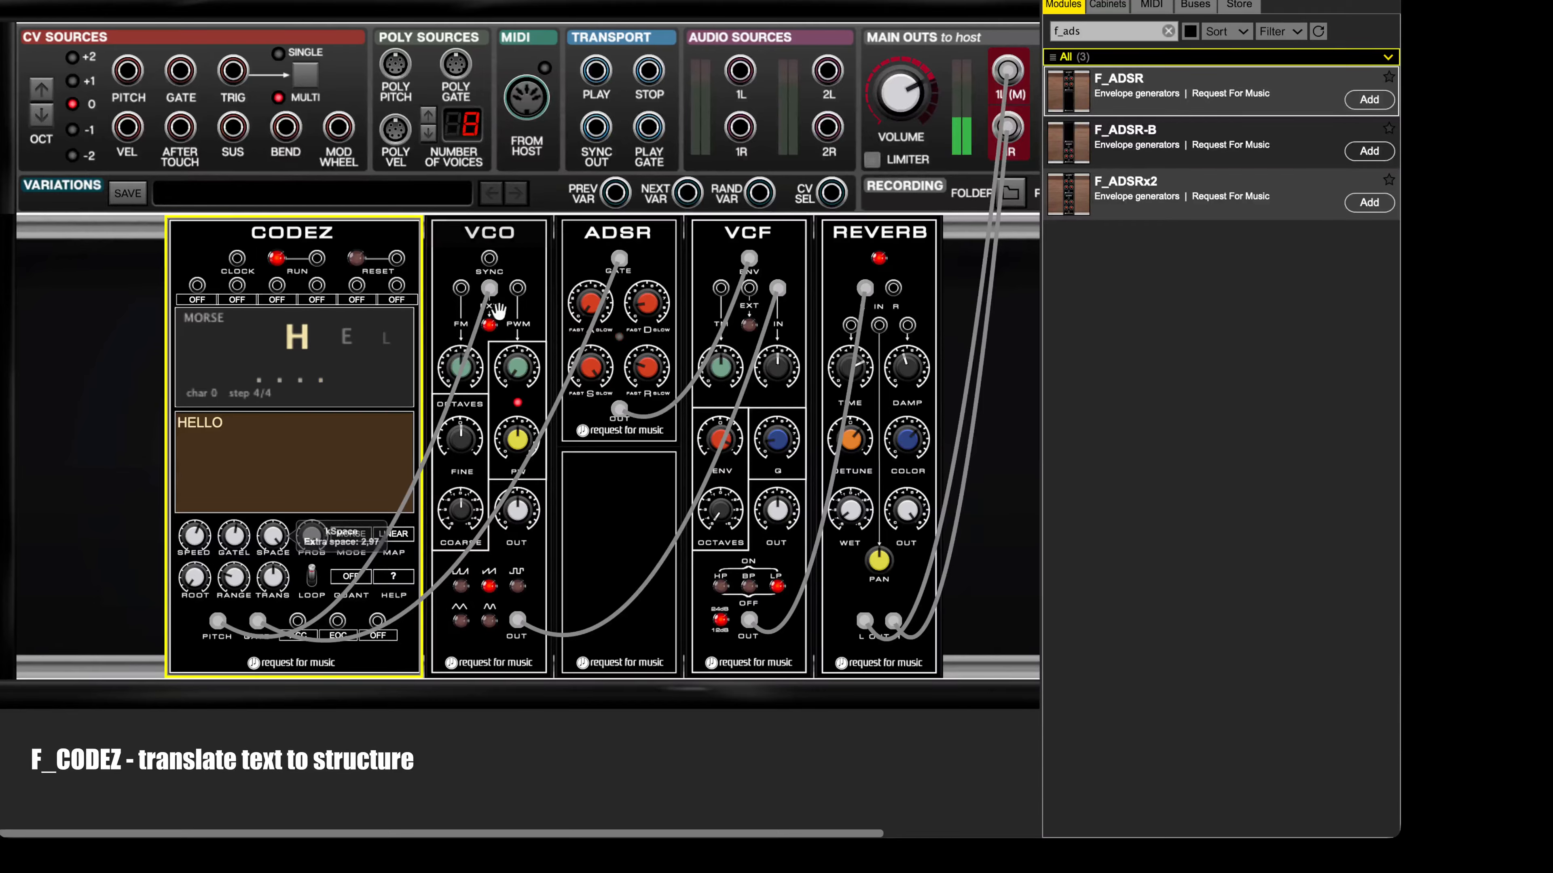
Step: Stop the CODEZ sequence and set its pitch quantization to SCALE
click(276, 259)
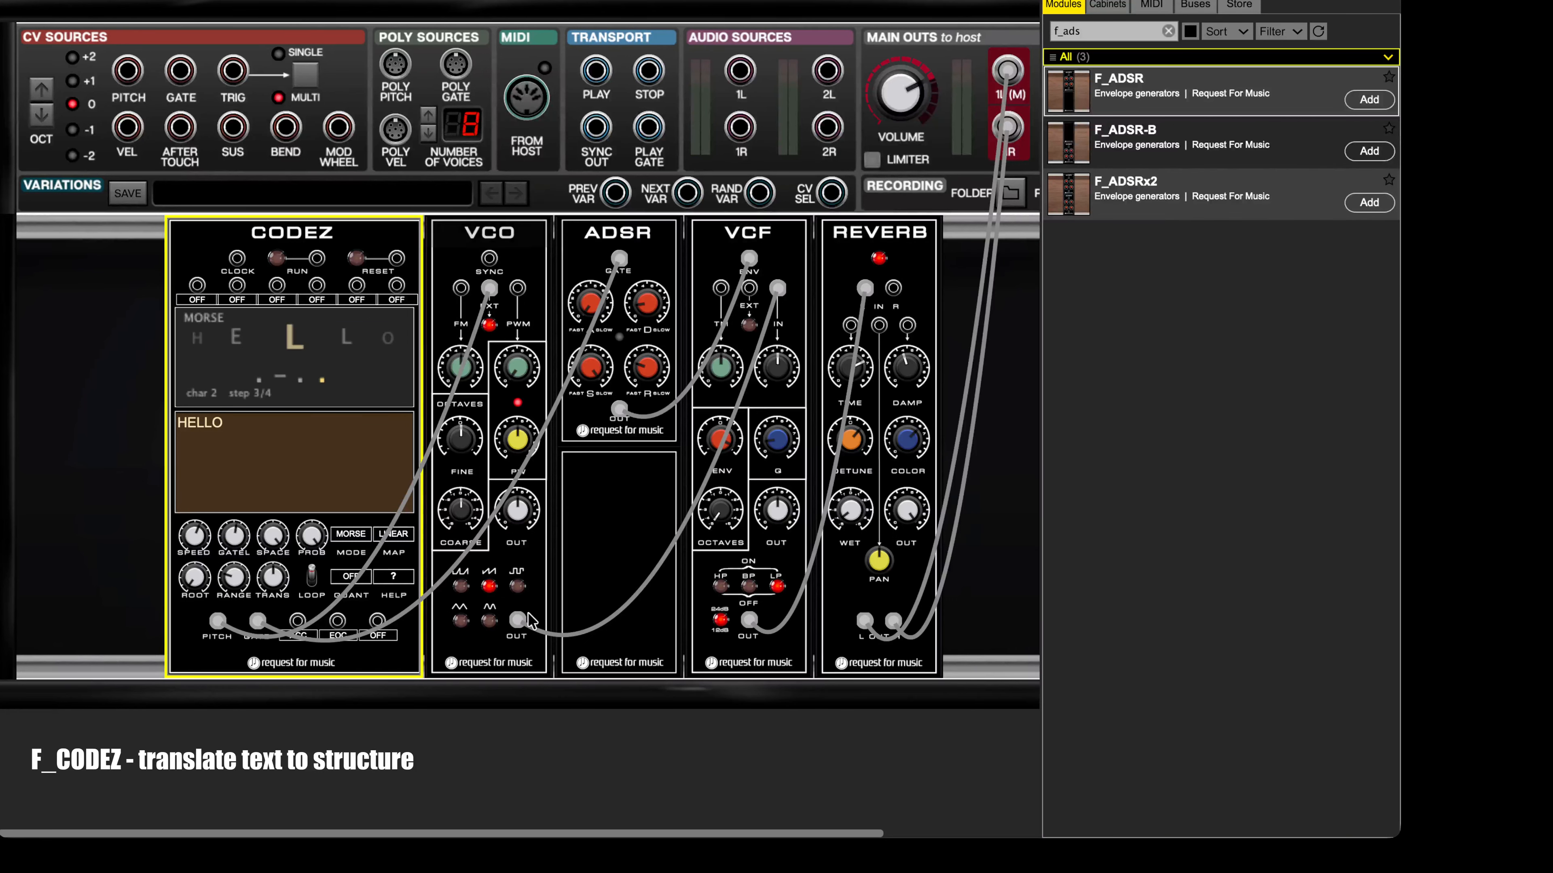
click(362, 577)
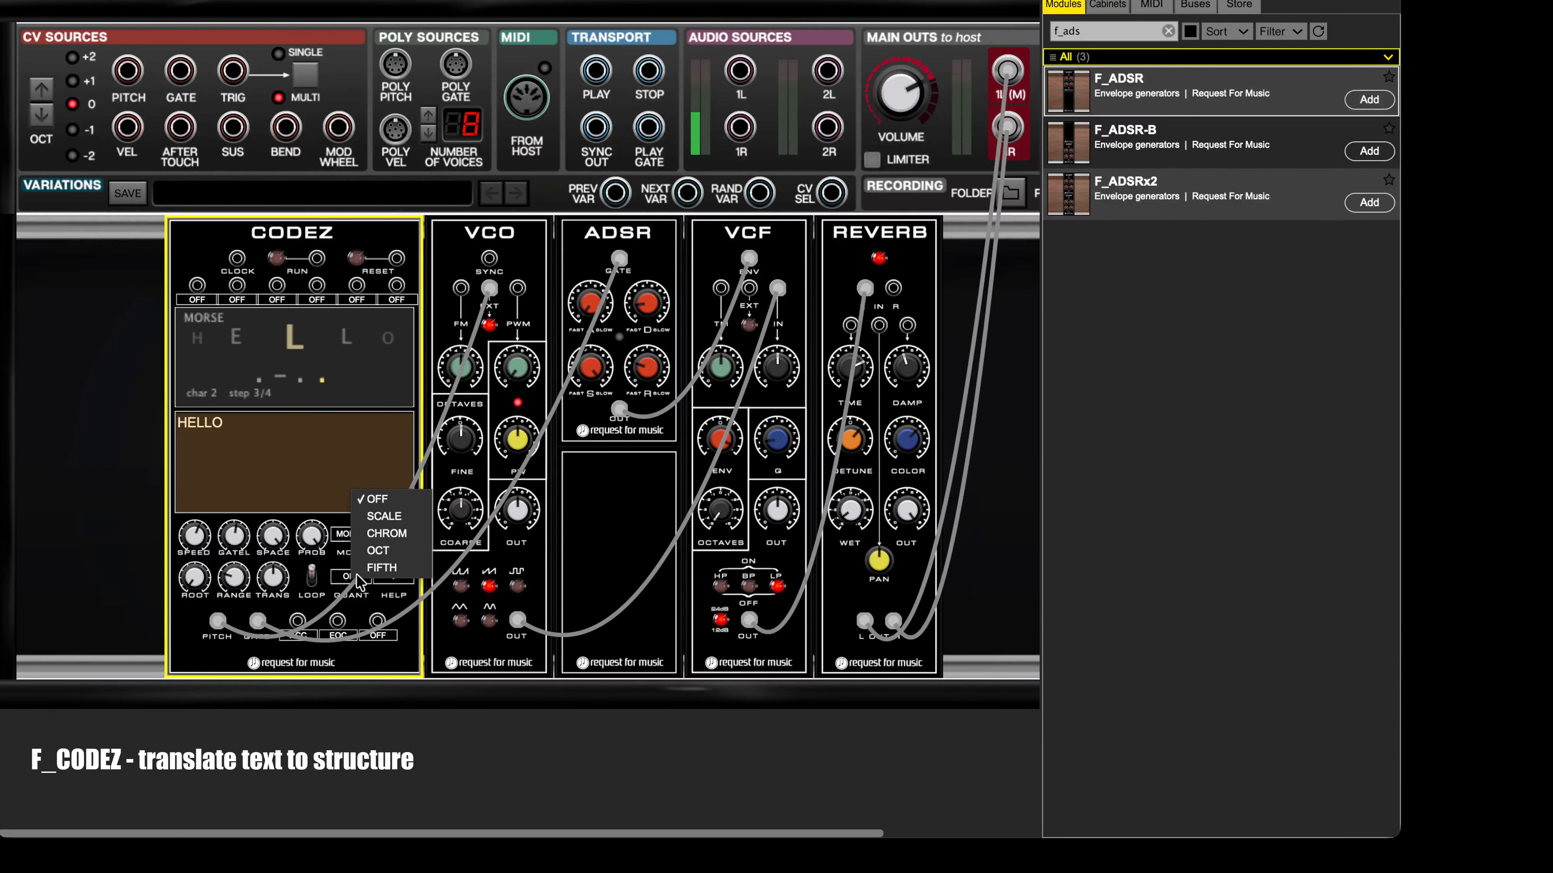
click(377, 520)
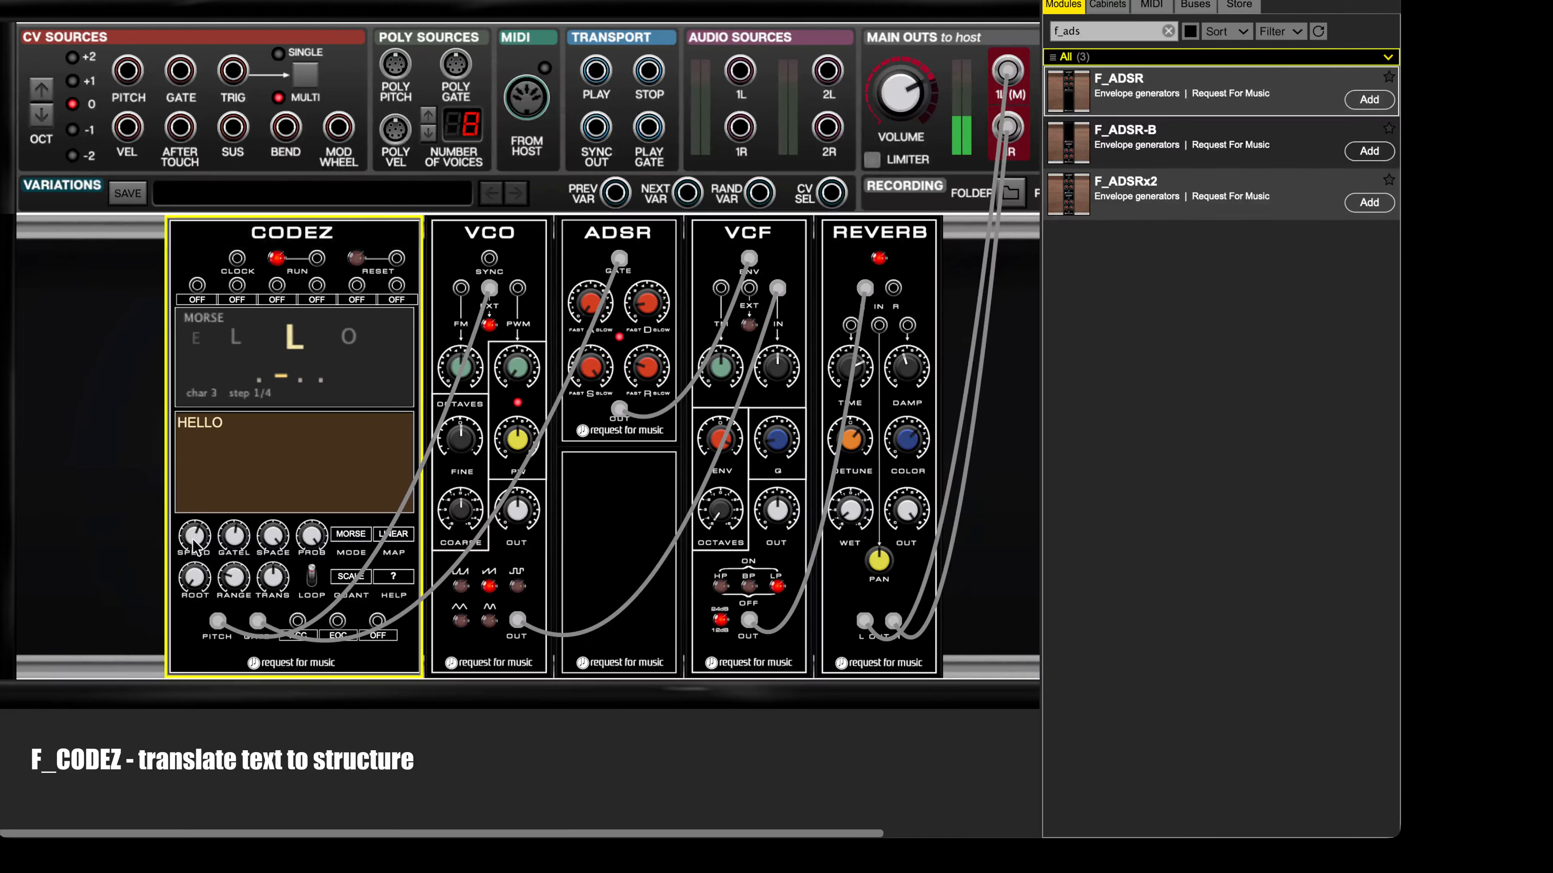
Step: With the HELLO sequence running, adjust the CODEZ extra space and gate length settings
mouse_move(196, 531)
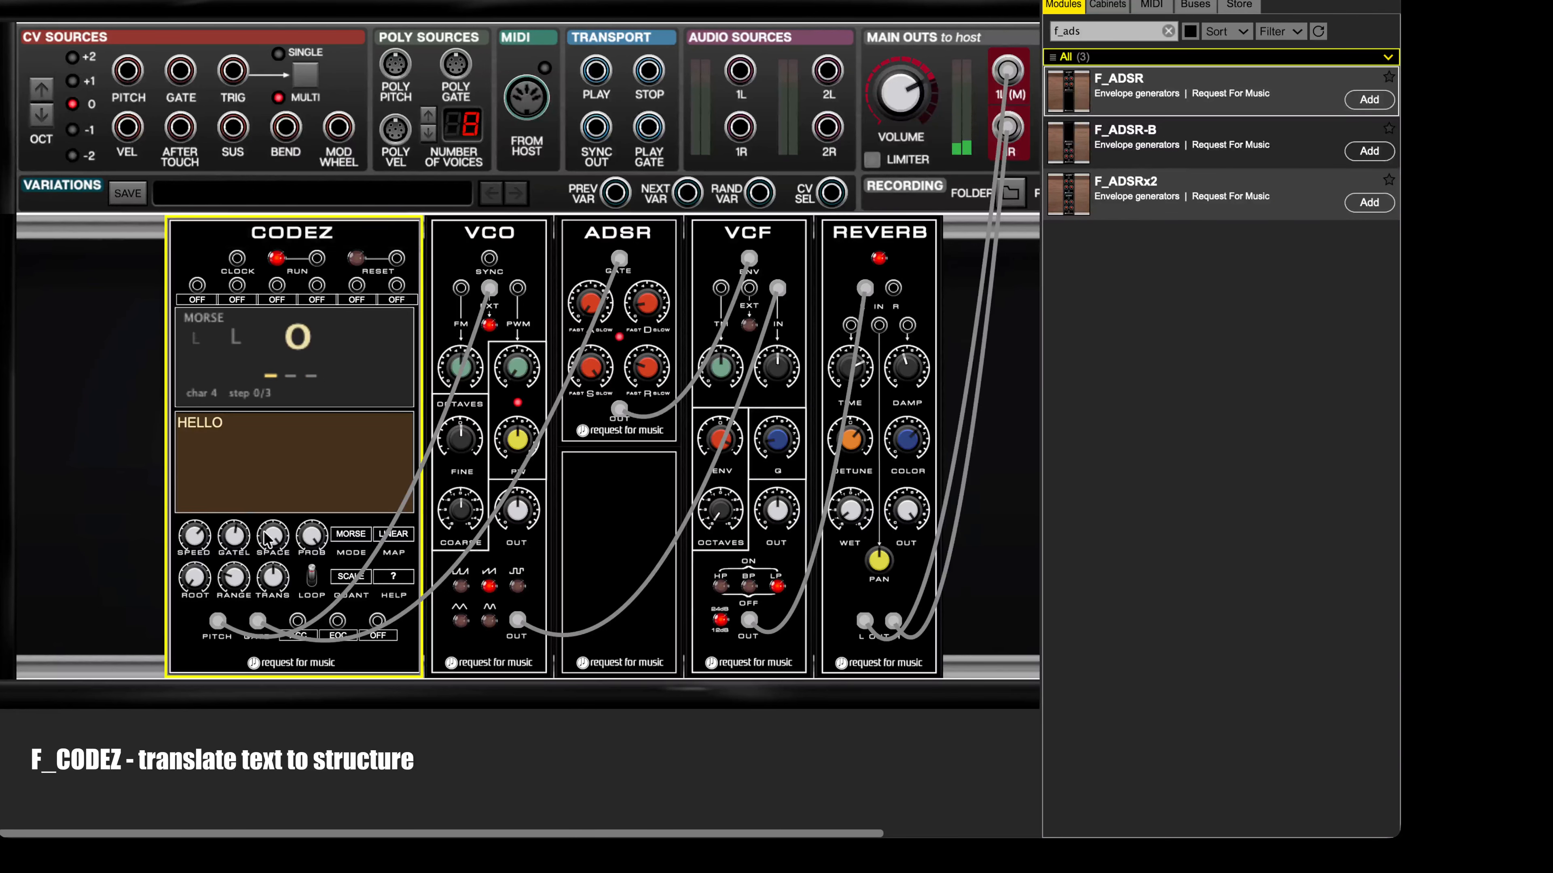
mouse_move(267, 538)
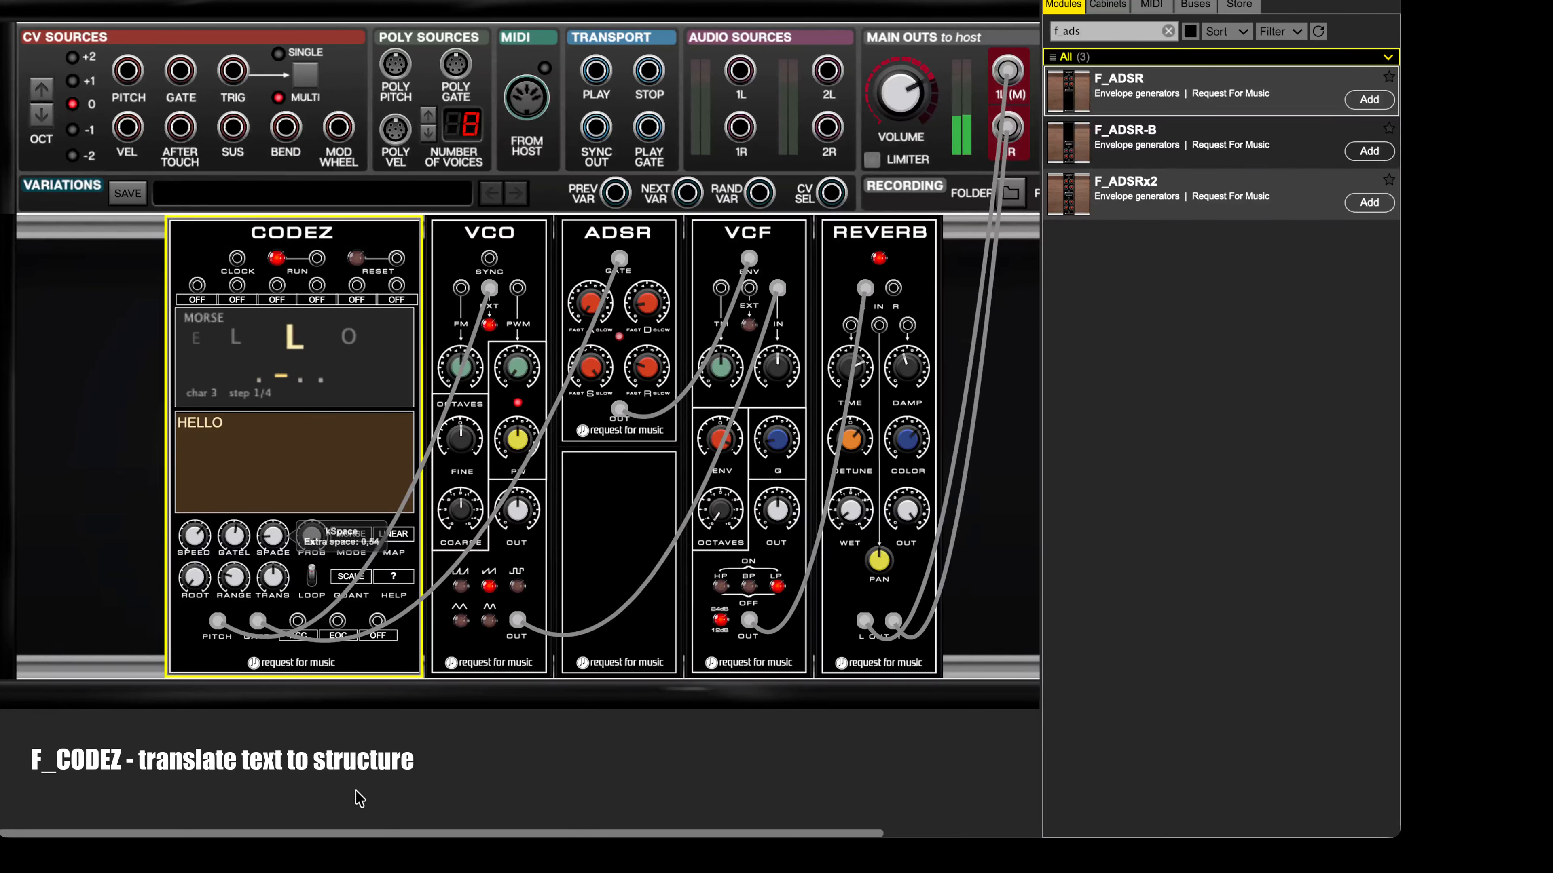
drag(268, 530, 272, 530)
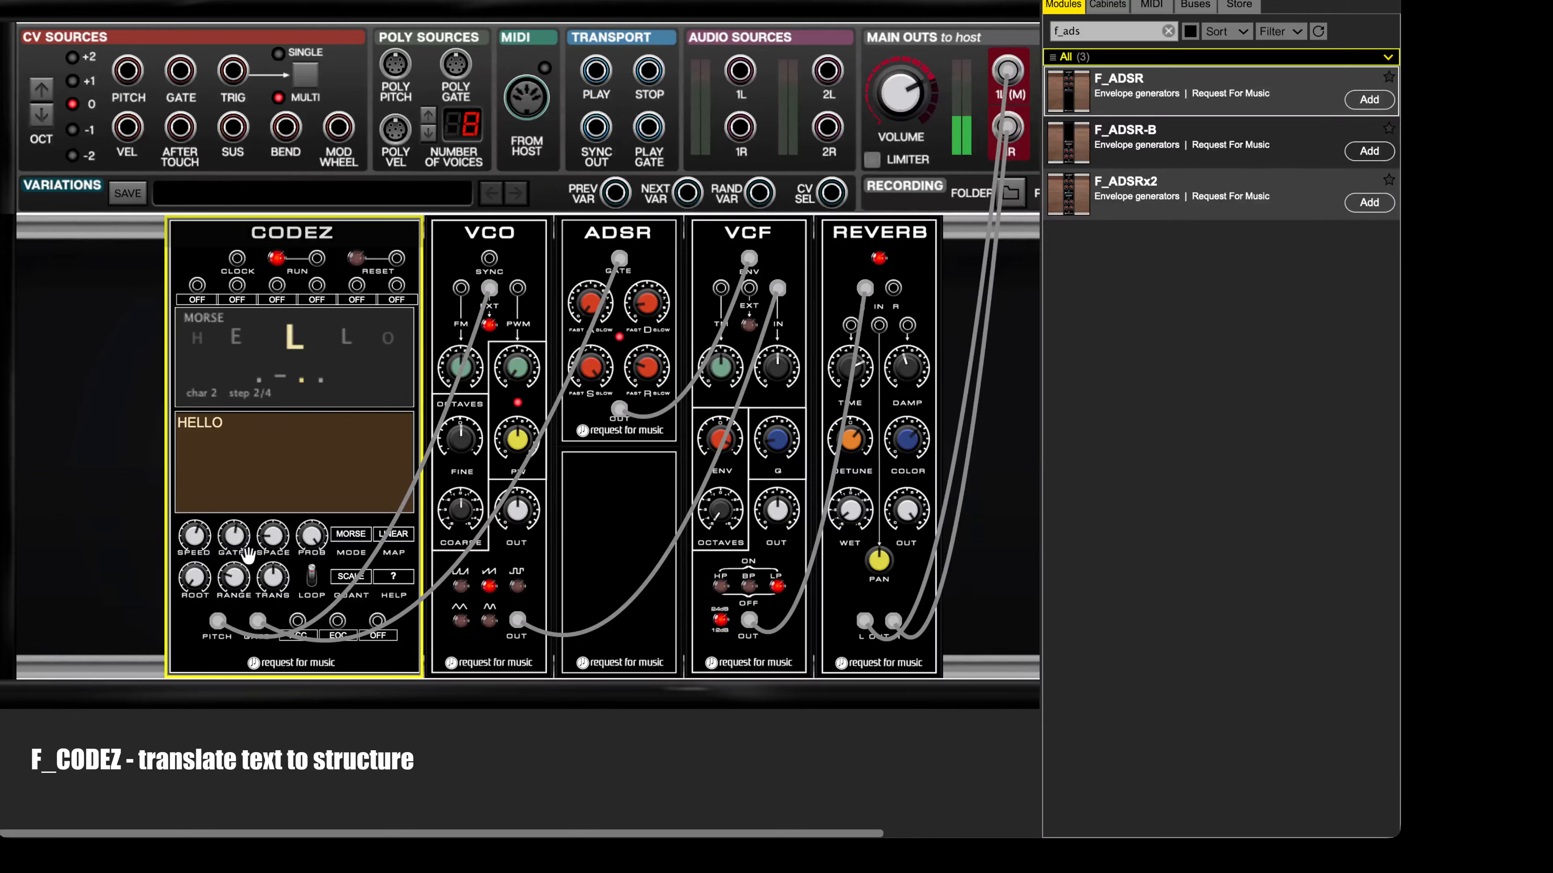
drag(238, 536, 251, 591)
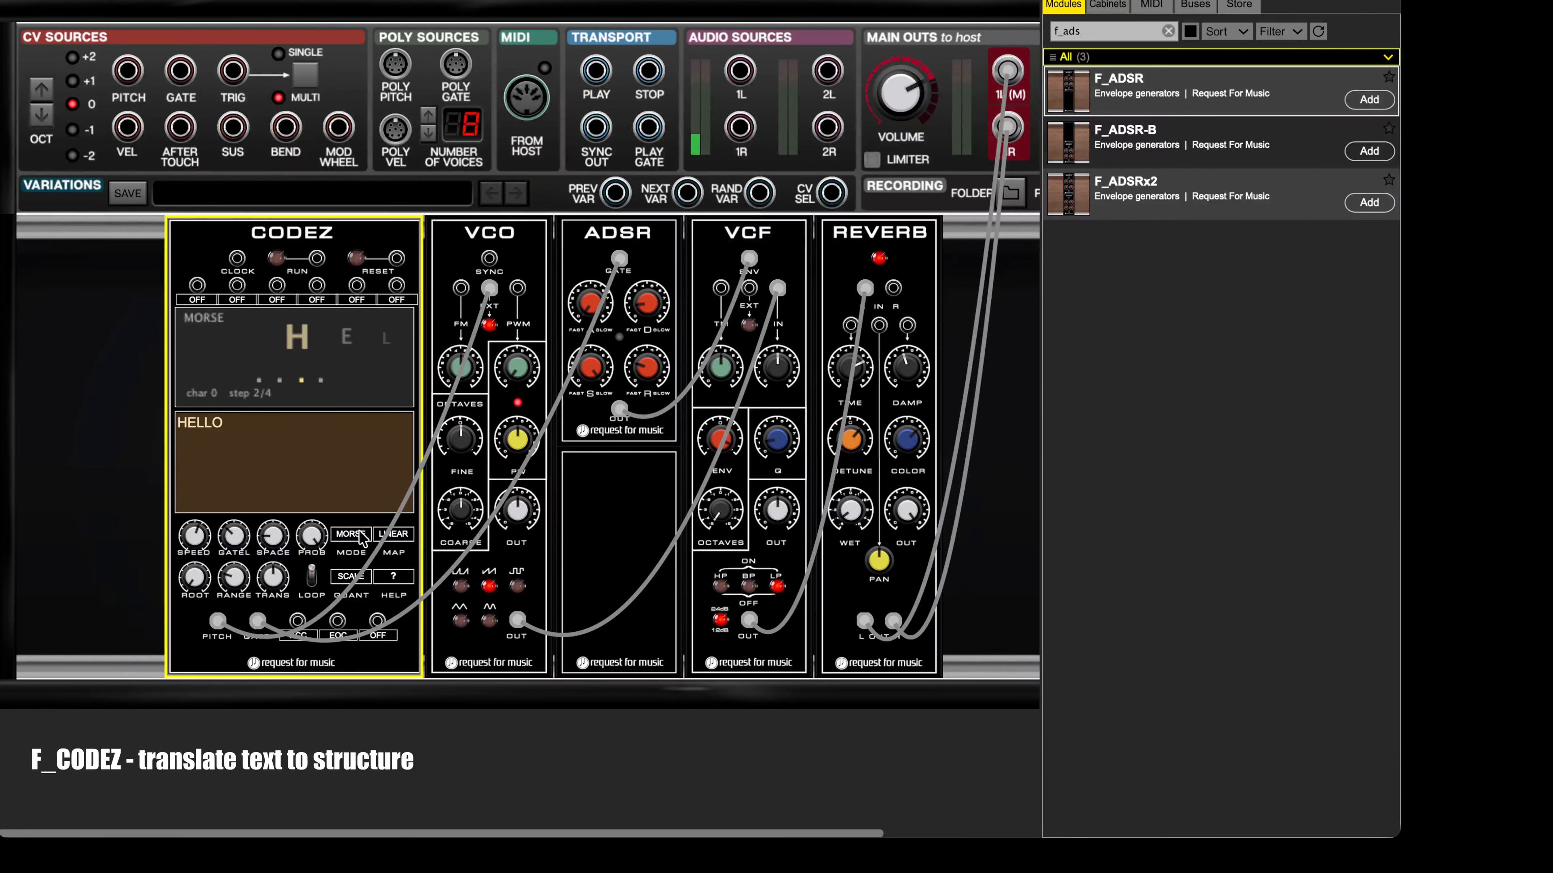
Step: Set the CODEZ pitch map to WRAP12 and start the sequence
click(392, 535)
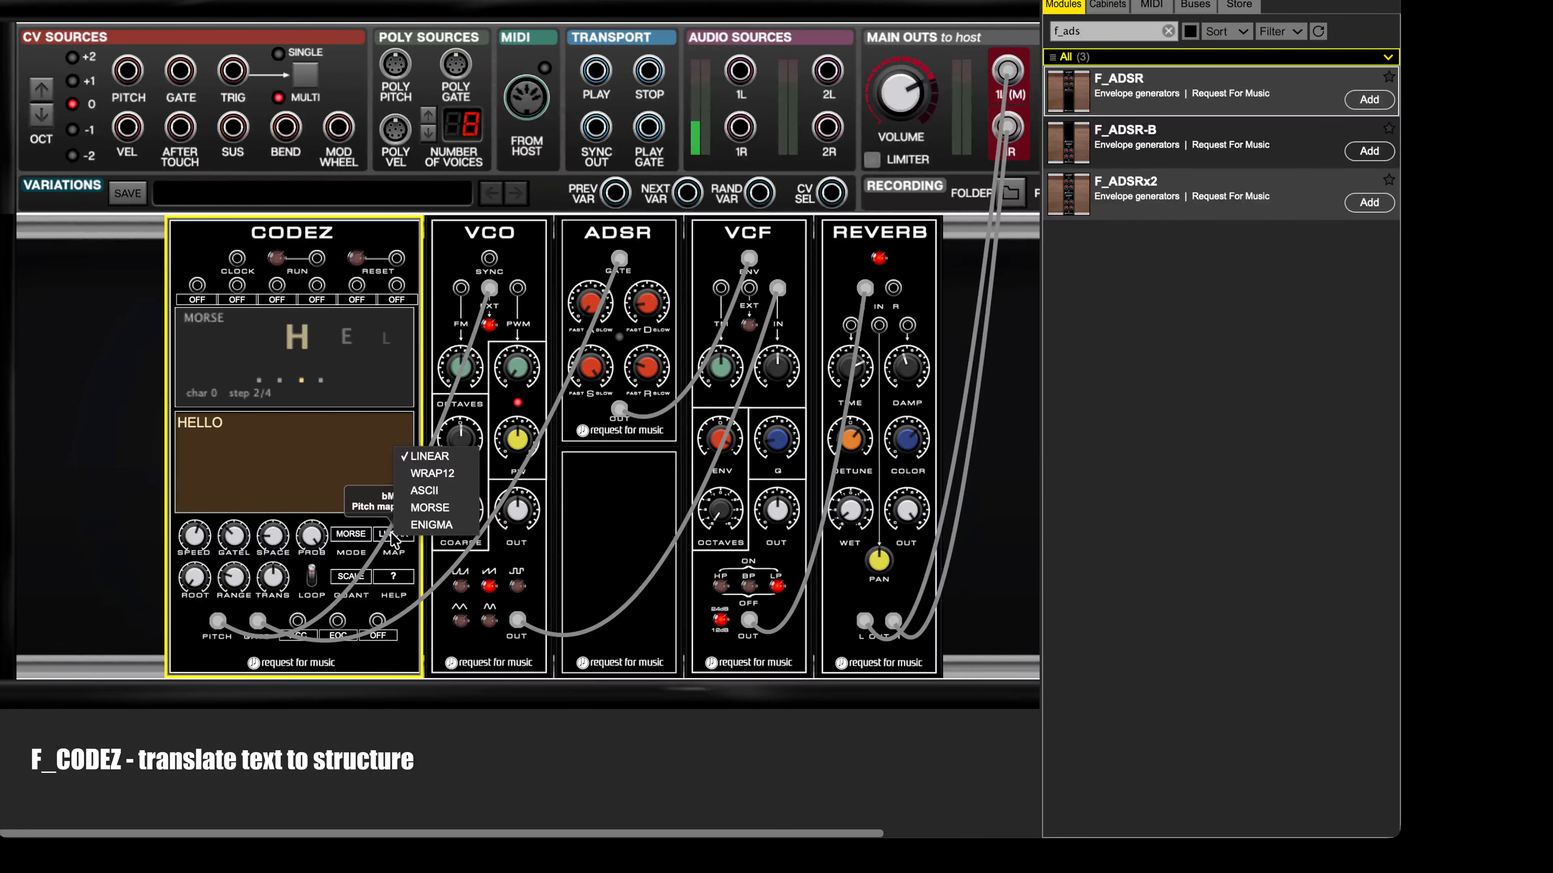
click(436, 478)
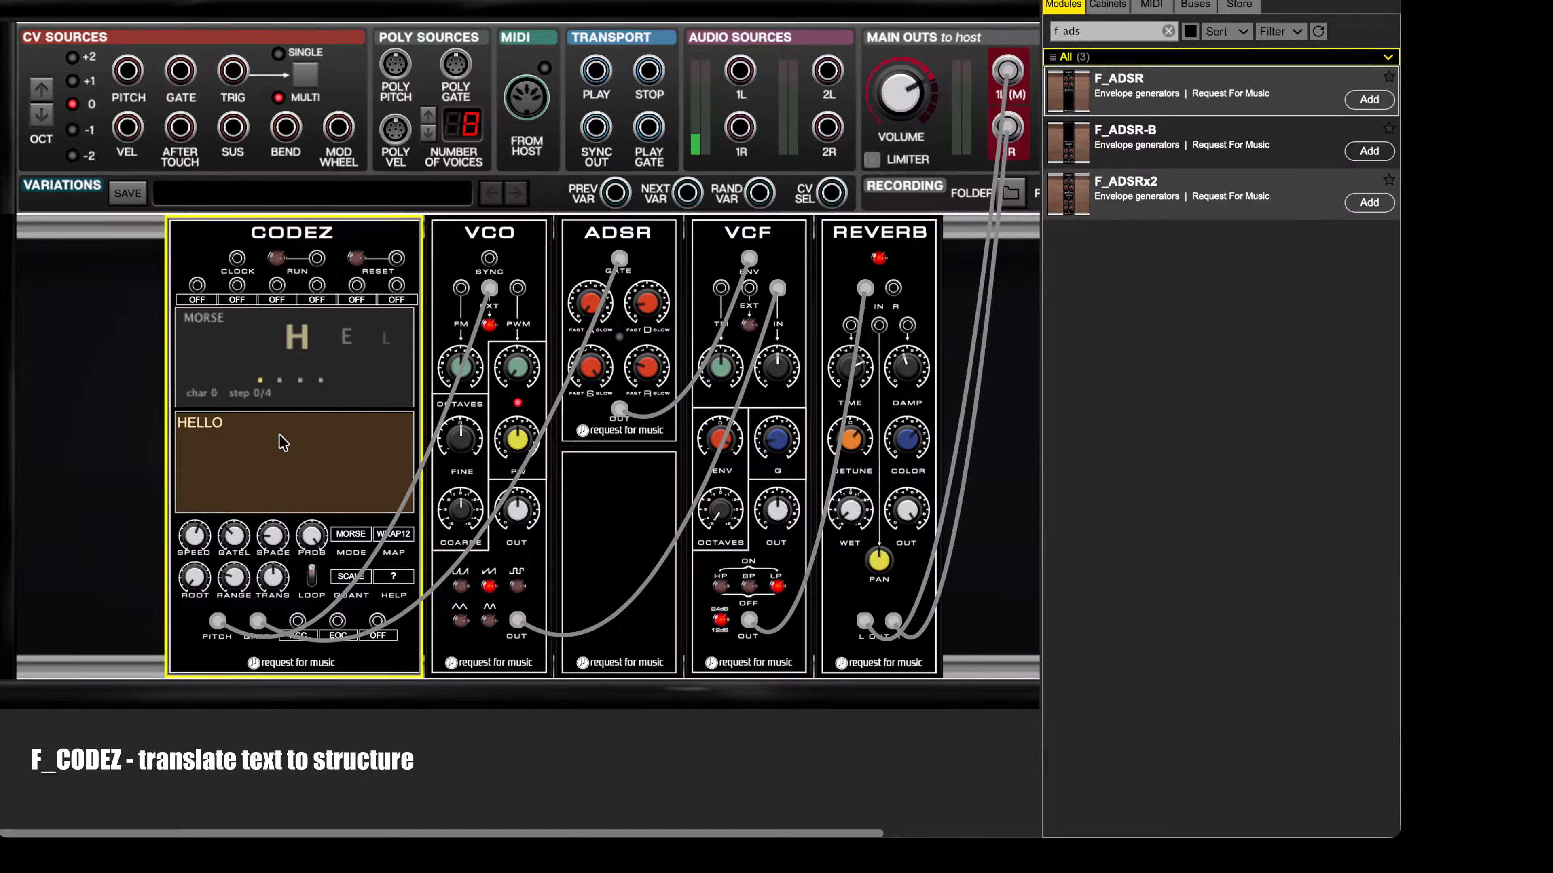
click(276, 259)
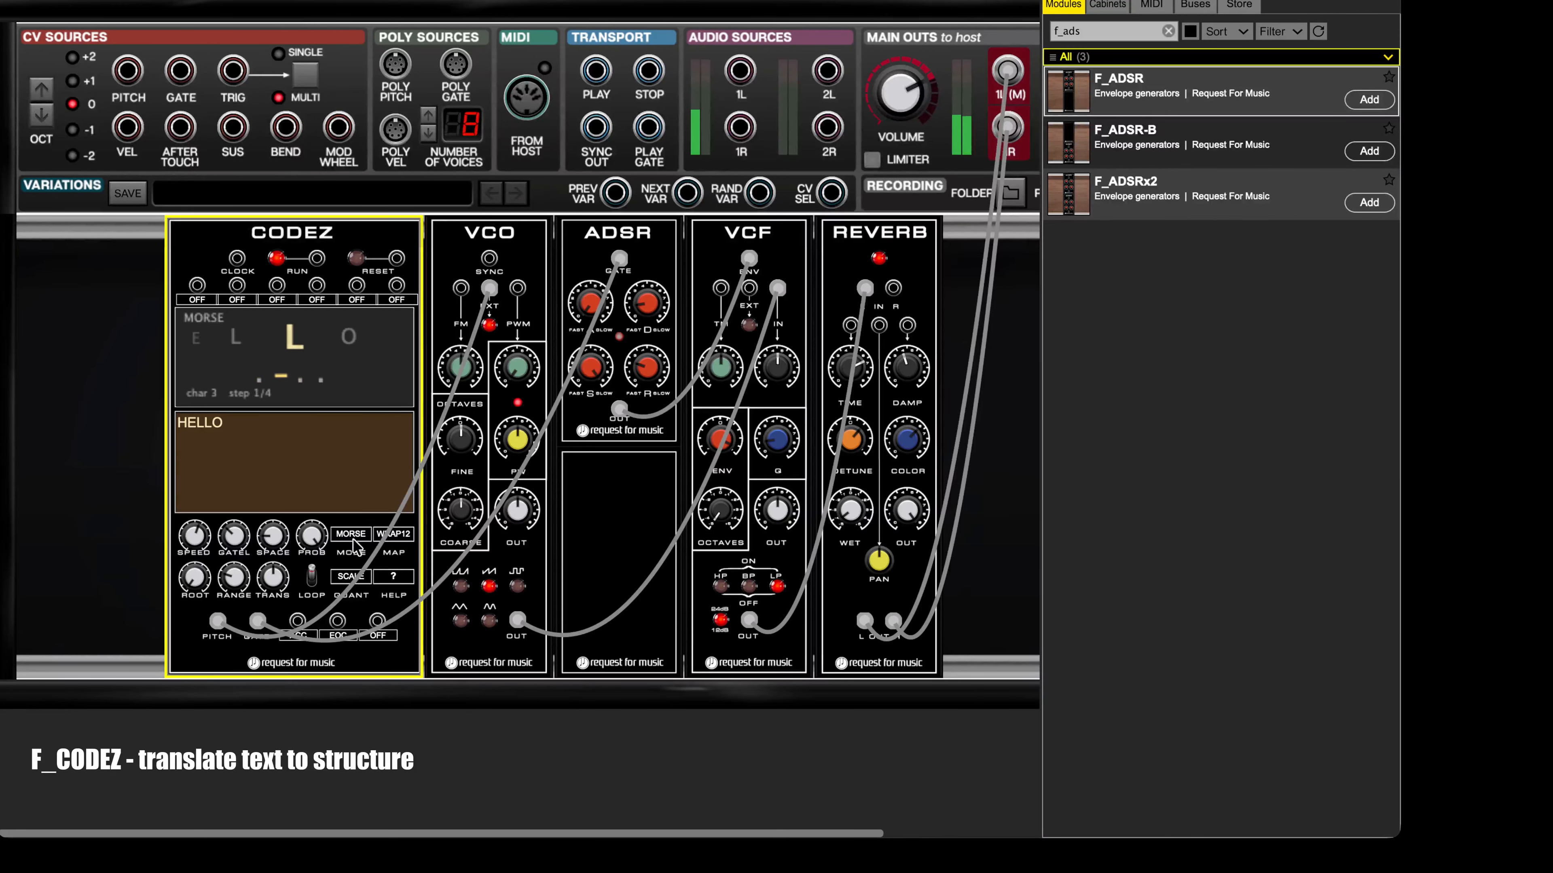
Step: While the HELLO sequence plays, switch the CODEZ pitch map to ASCII and on to MORSE
click(392, 533)
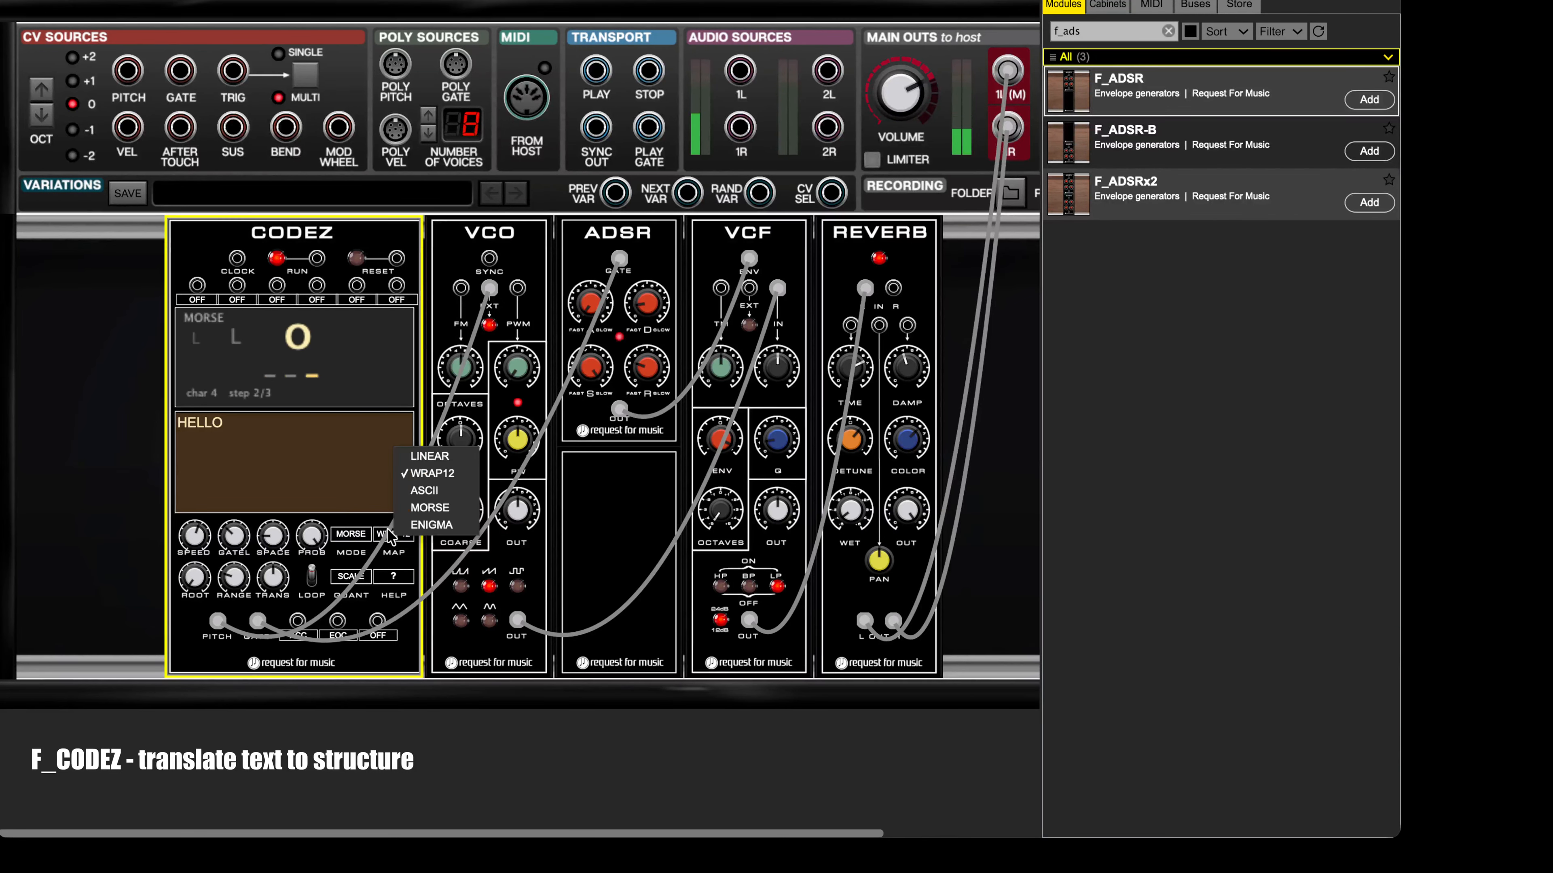
click(415, 494)
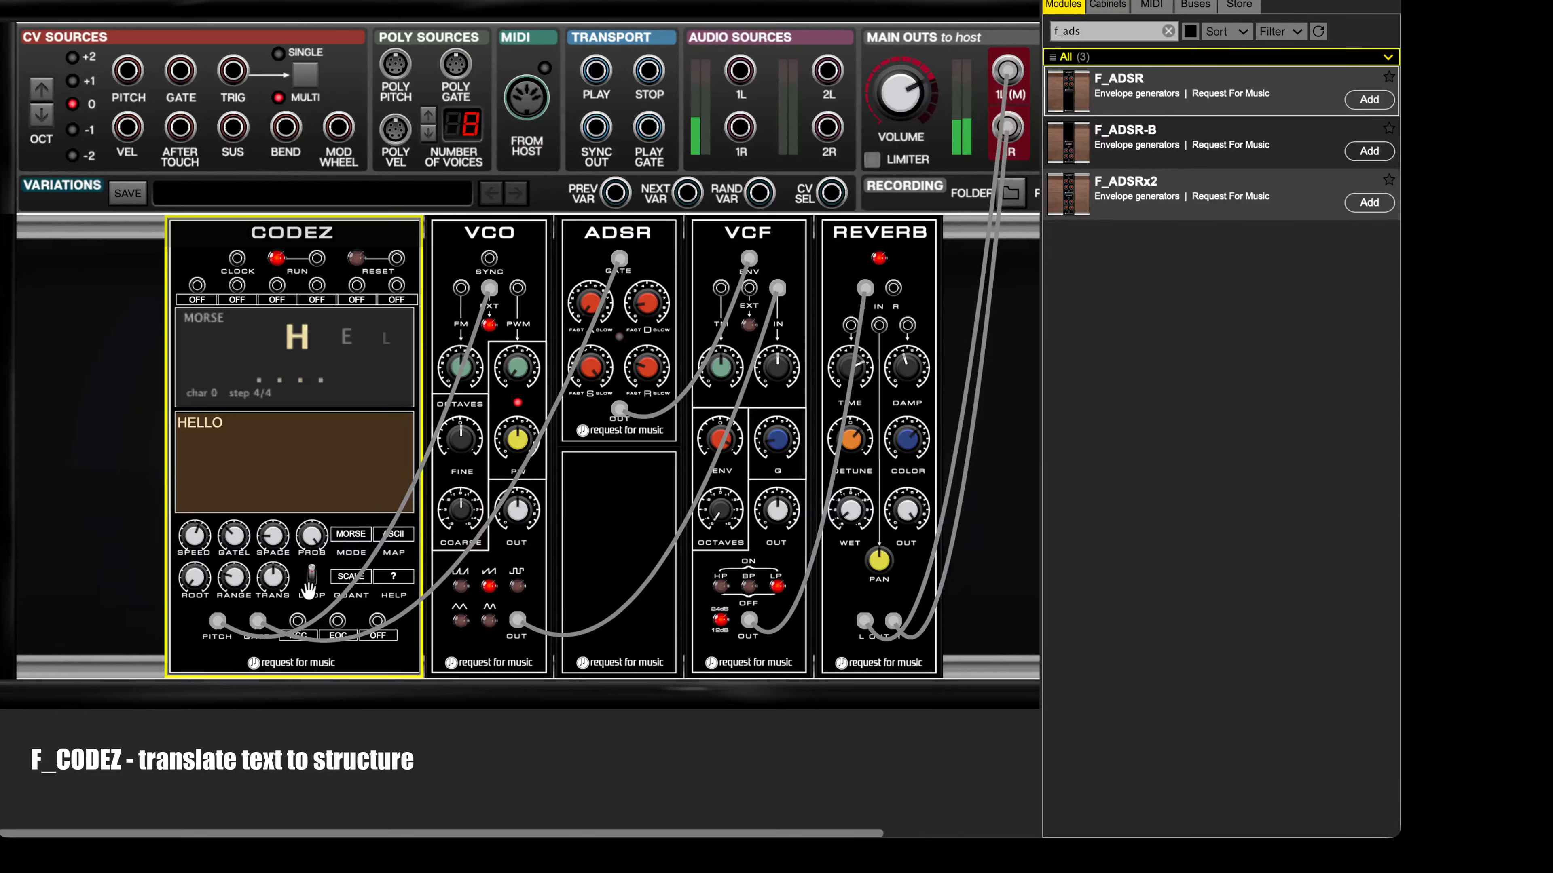
click(393, 536)
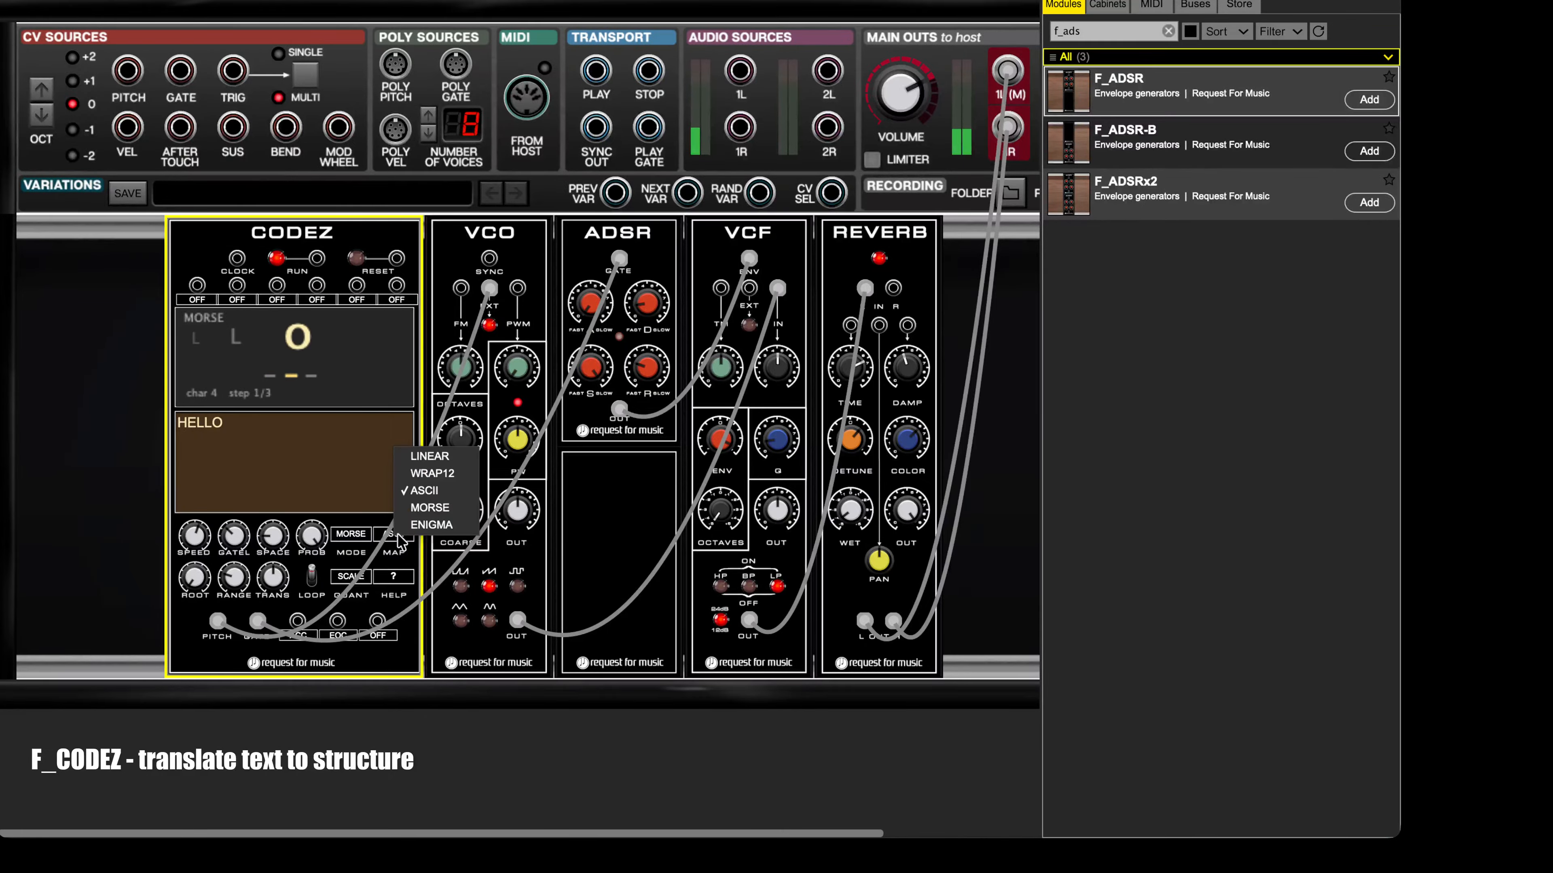
click(427, 507)
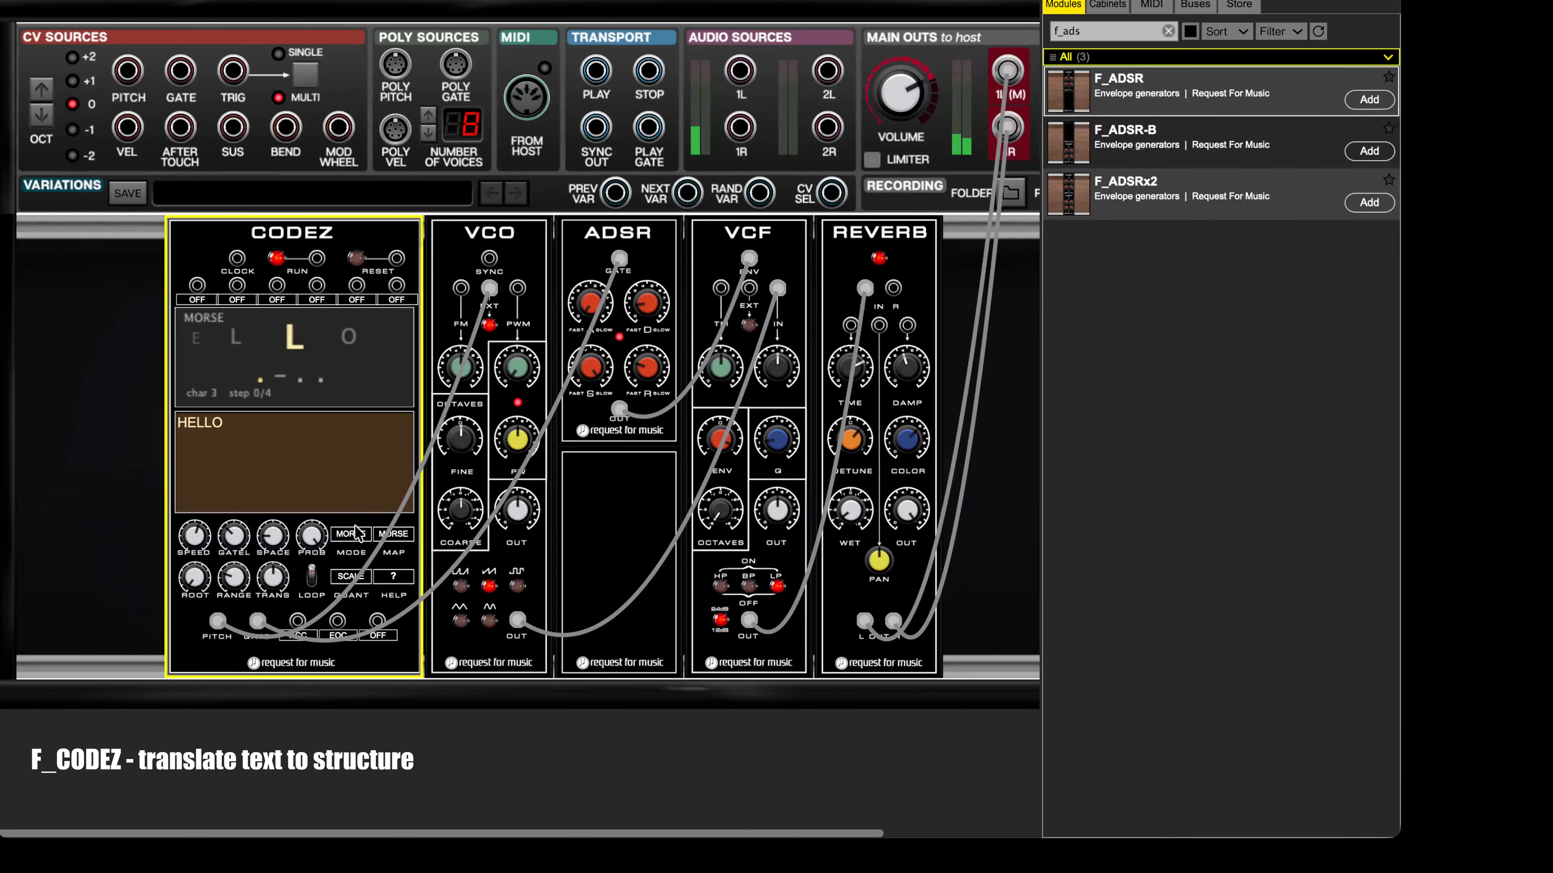
Step: Set the CODEZ pitch map to ENIGMA and stop the sequence
scroll(318, 407, right, 2)
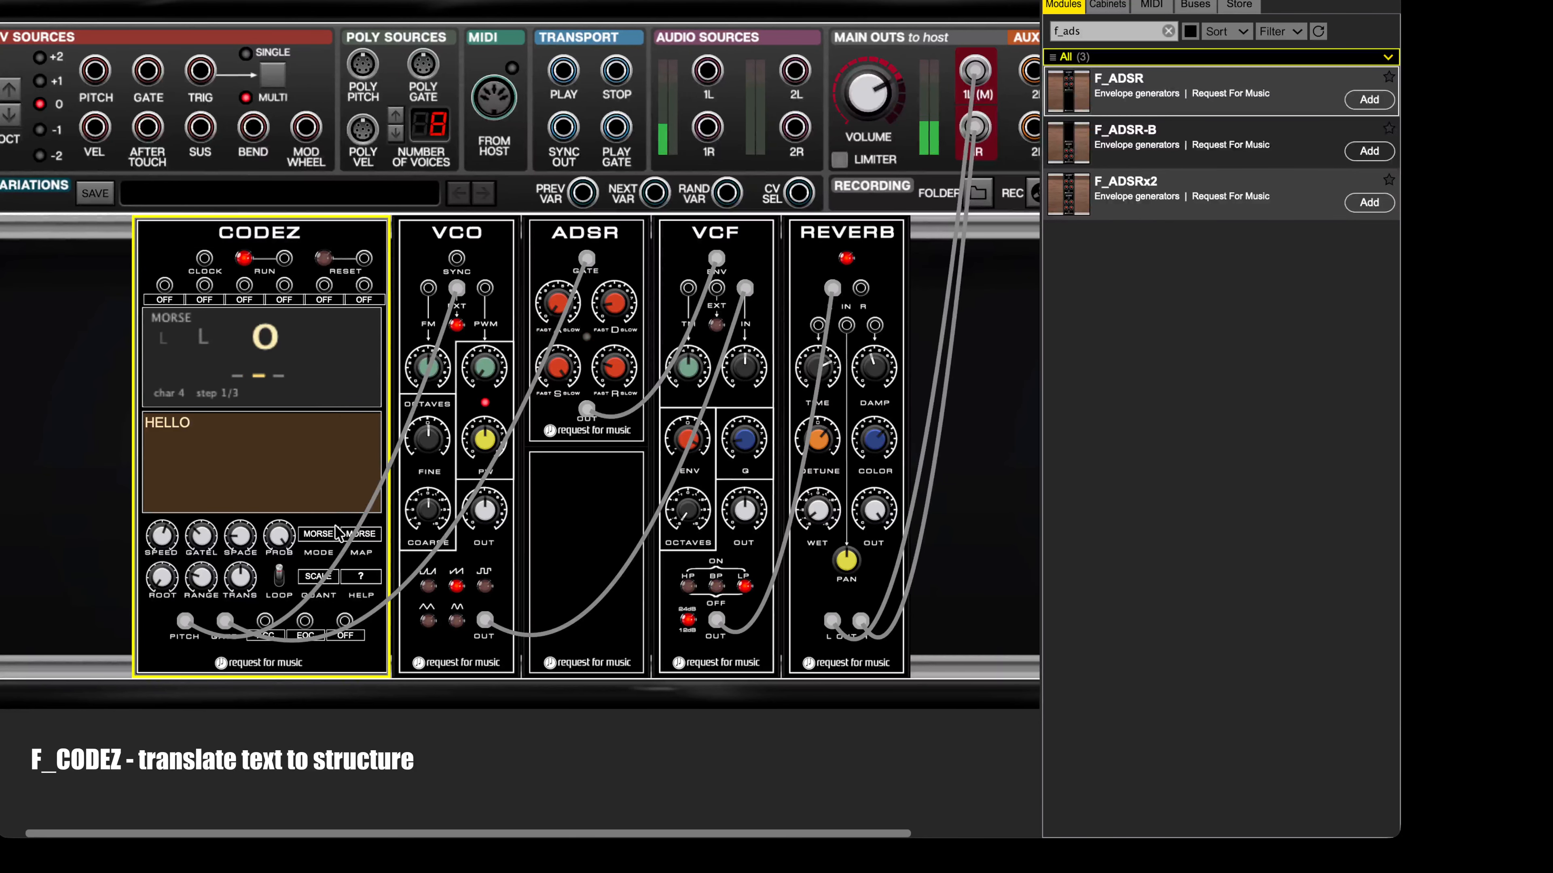
click(365, 538)
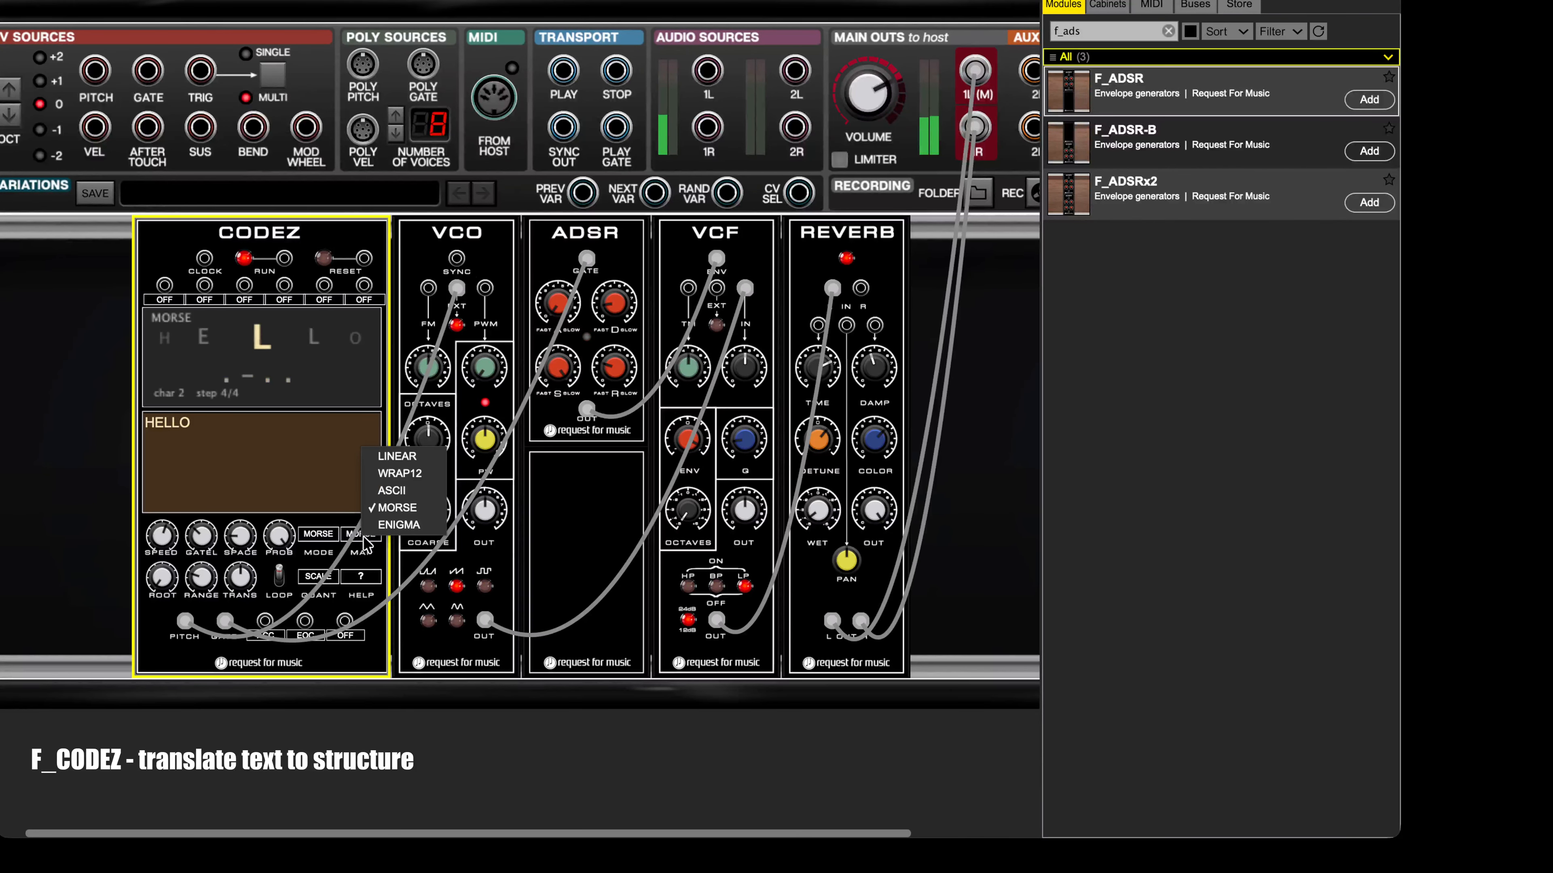
click(370, 537)
click(239, 258)
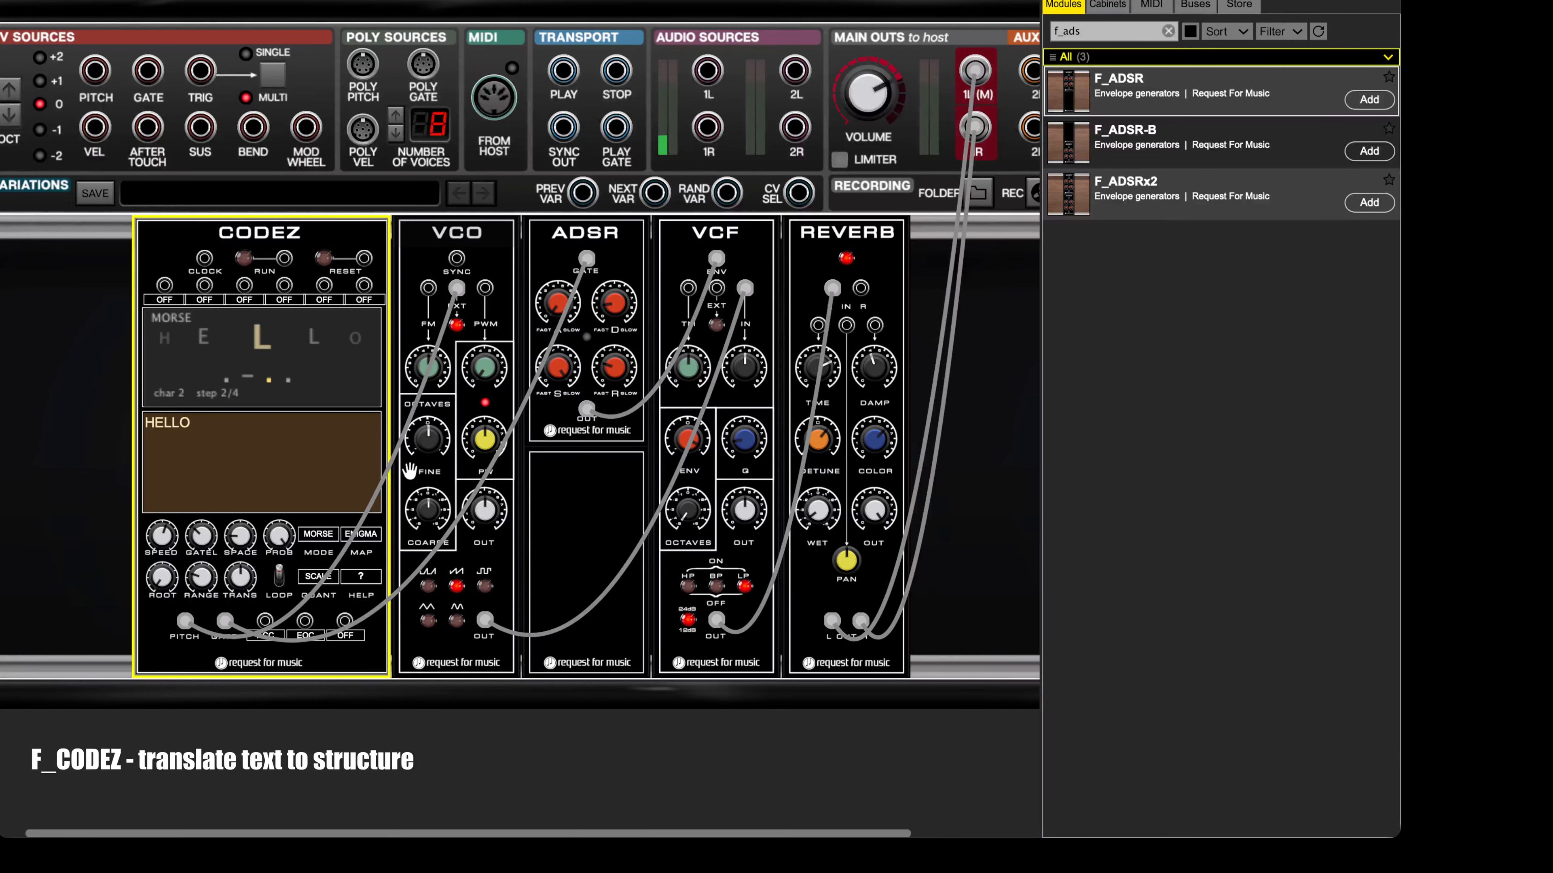
Step: Replace the CODEZ text with AAAA and set the pitch map to LINEAR
double_click(188, 423)
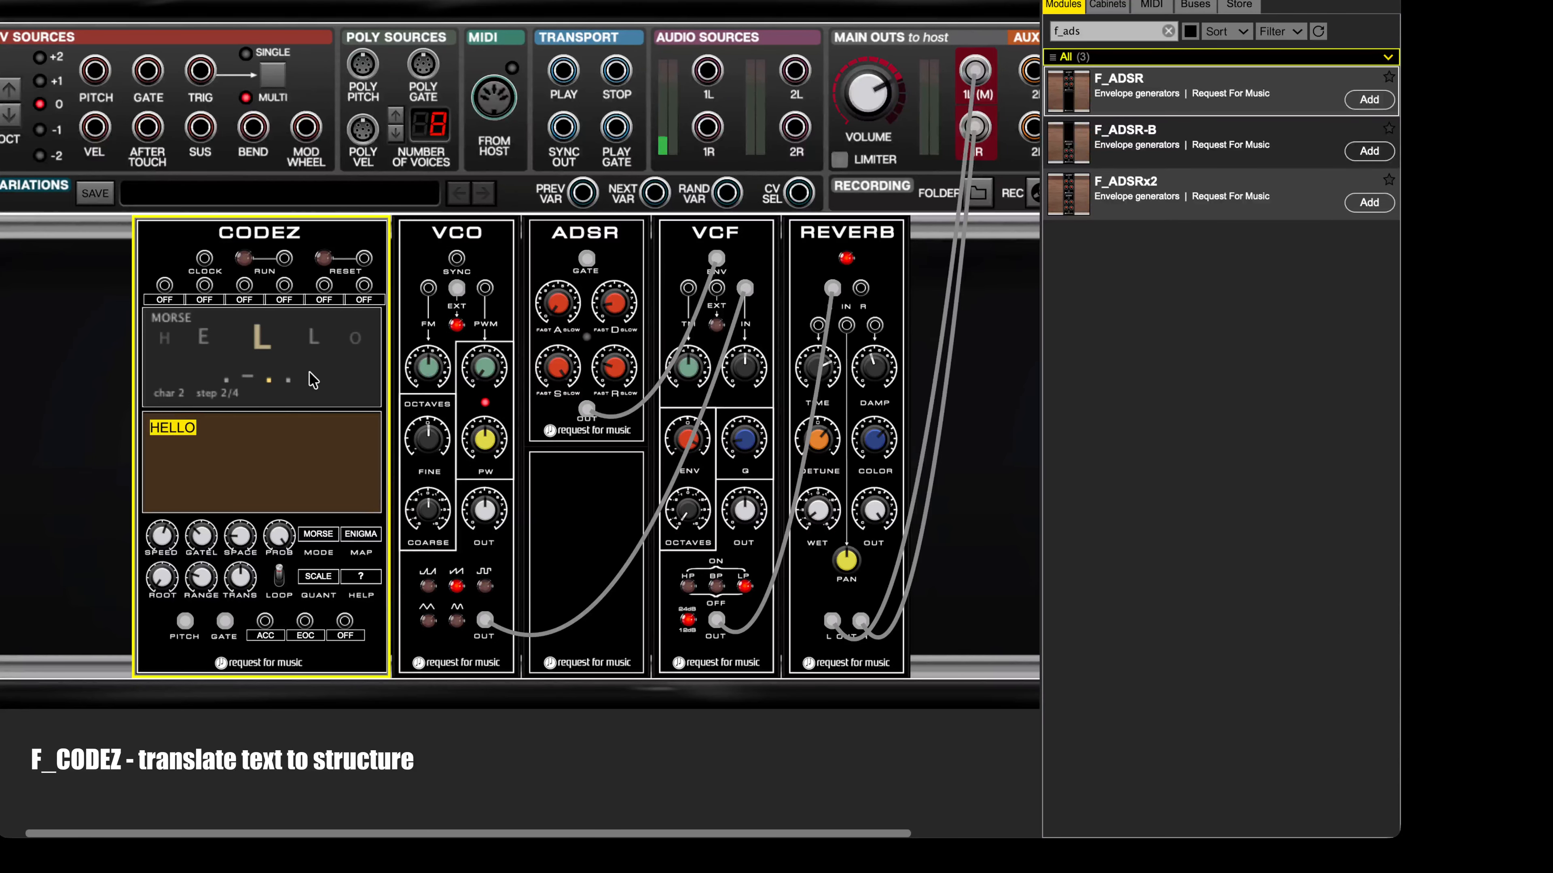
text(AAAA)
click(374, 537)
click(394, 464)
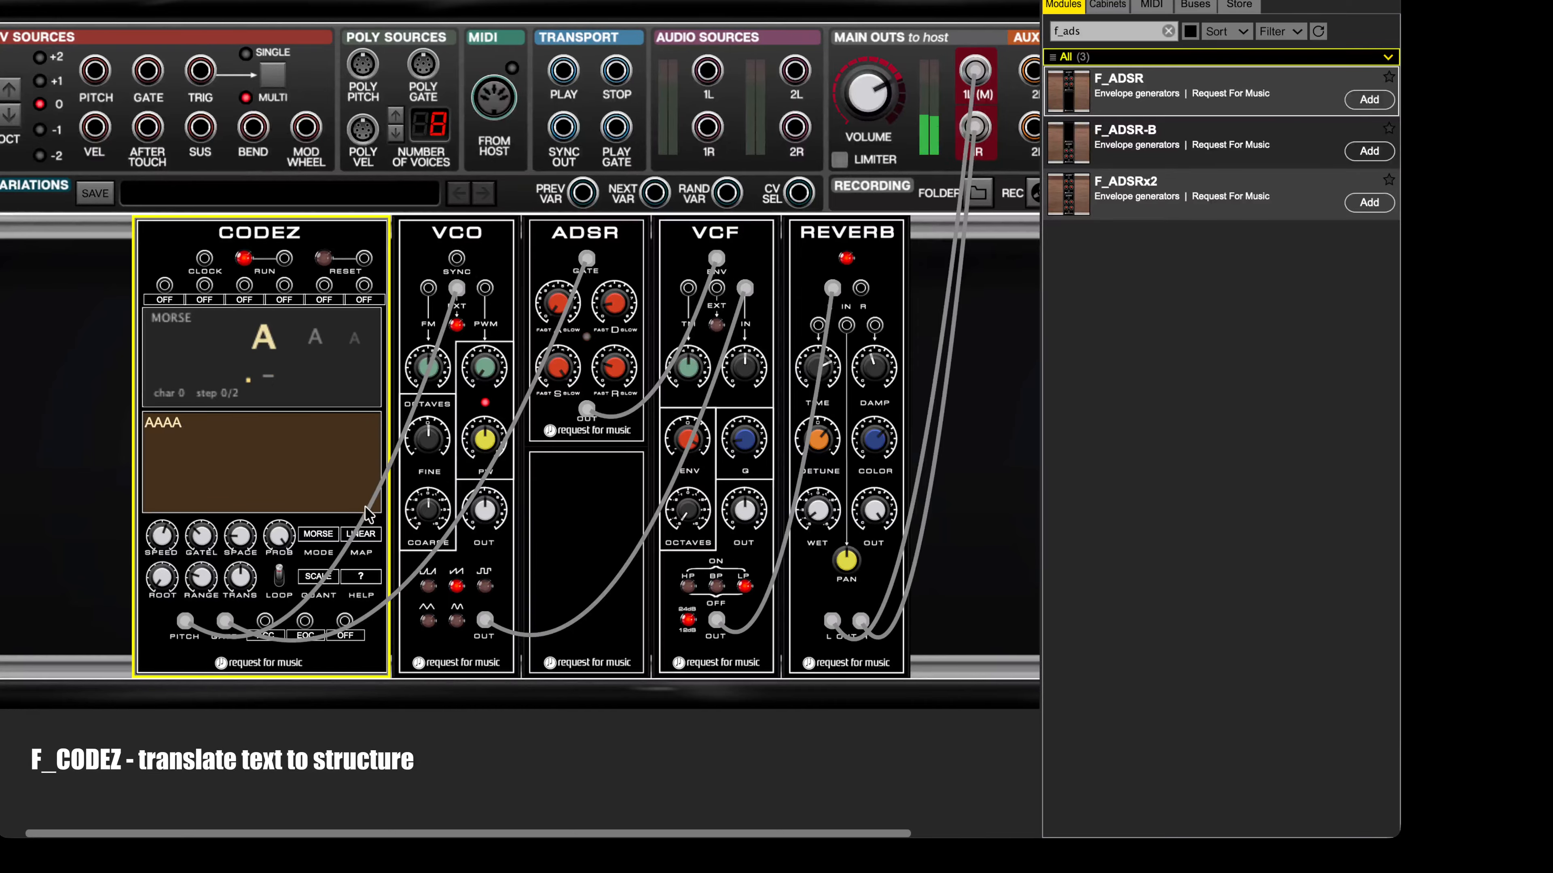
Step: Try the ENIGMA pitch map on the running AAAA sequence and return it to LINEAR
click(377, 531)
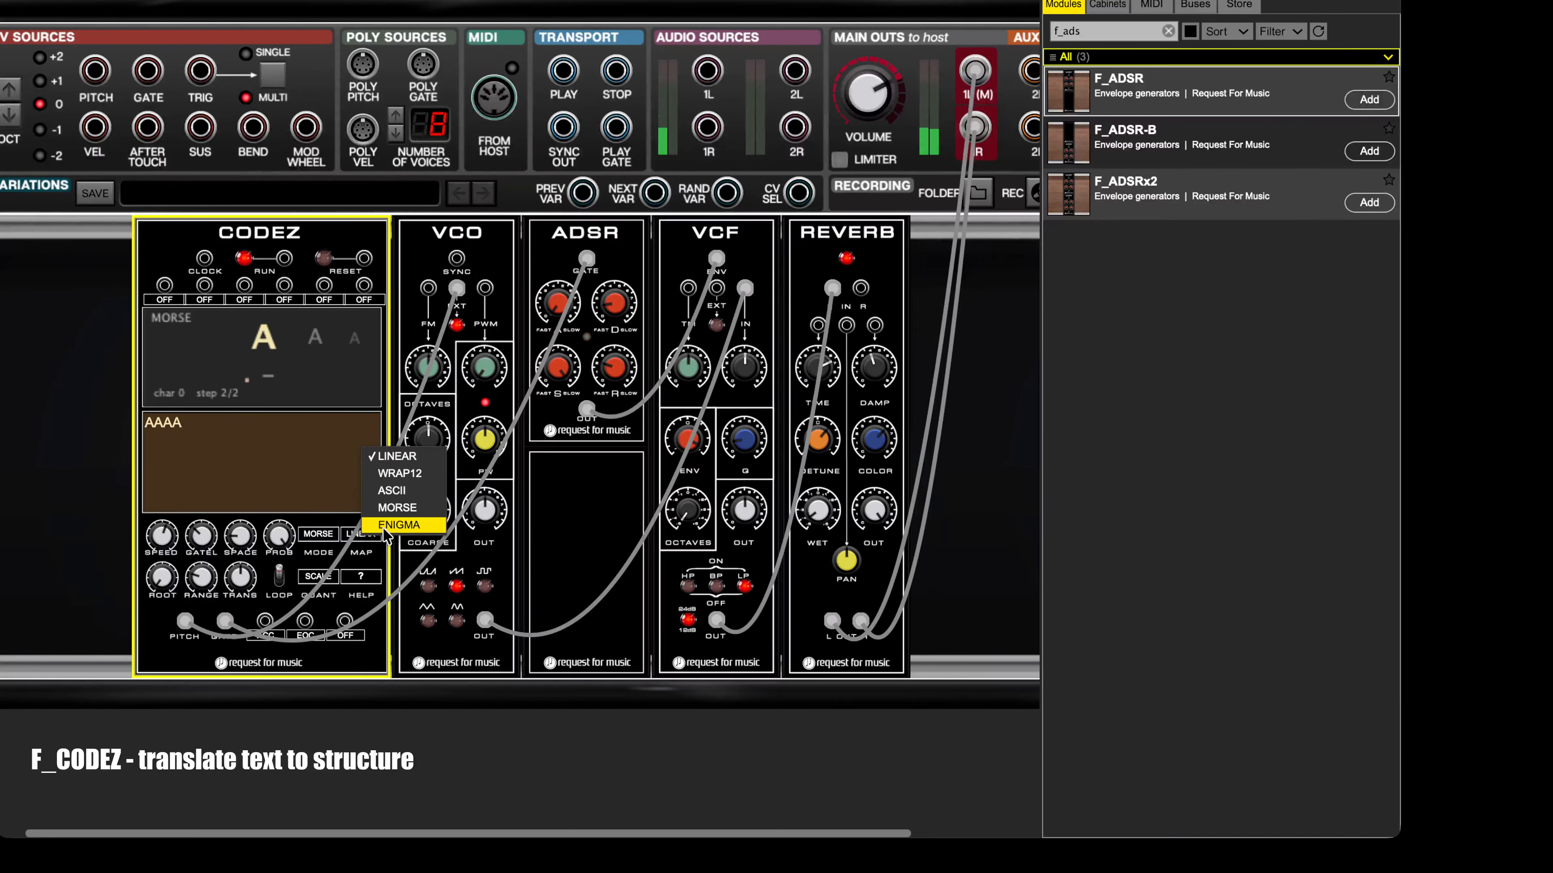
click(400, 525)
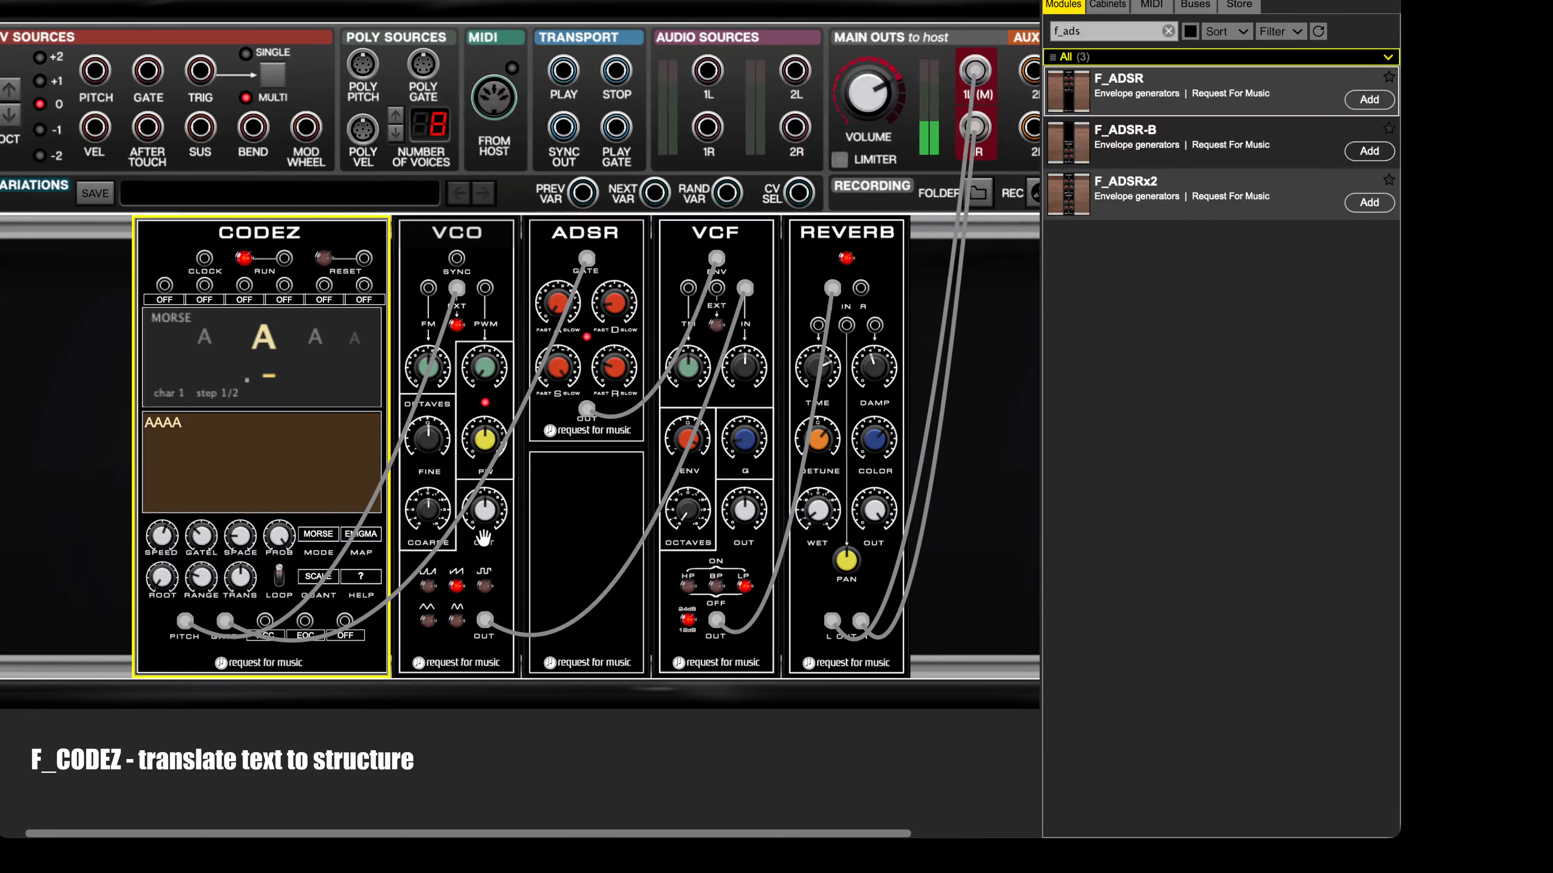
click(375, 539)
click(395, 453)
Step: Audition the AAAA sequence with the pitch map set in turn to WRAP12, ASCII and MORSE
click(372, 541)
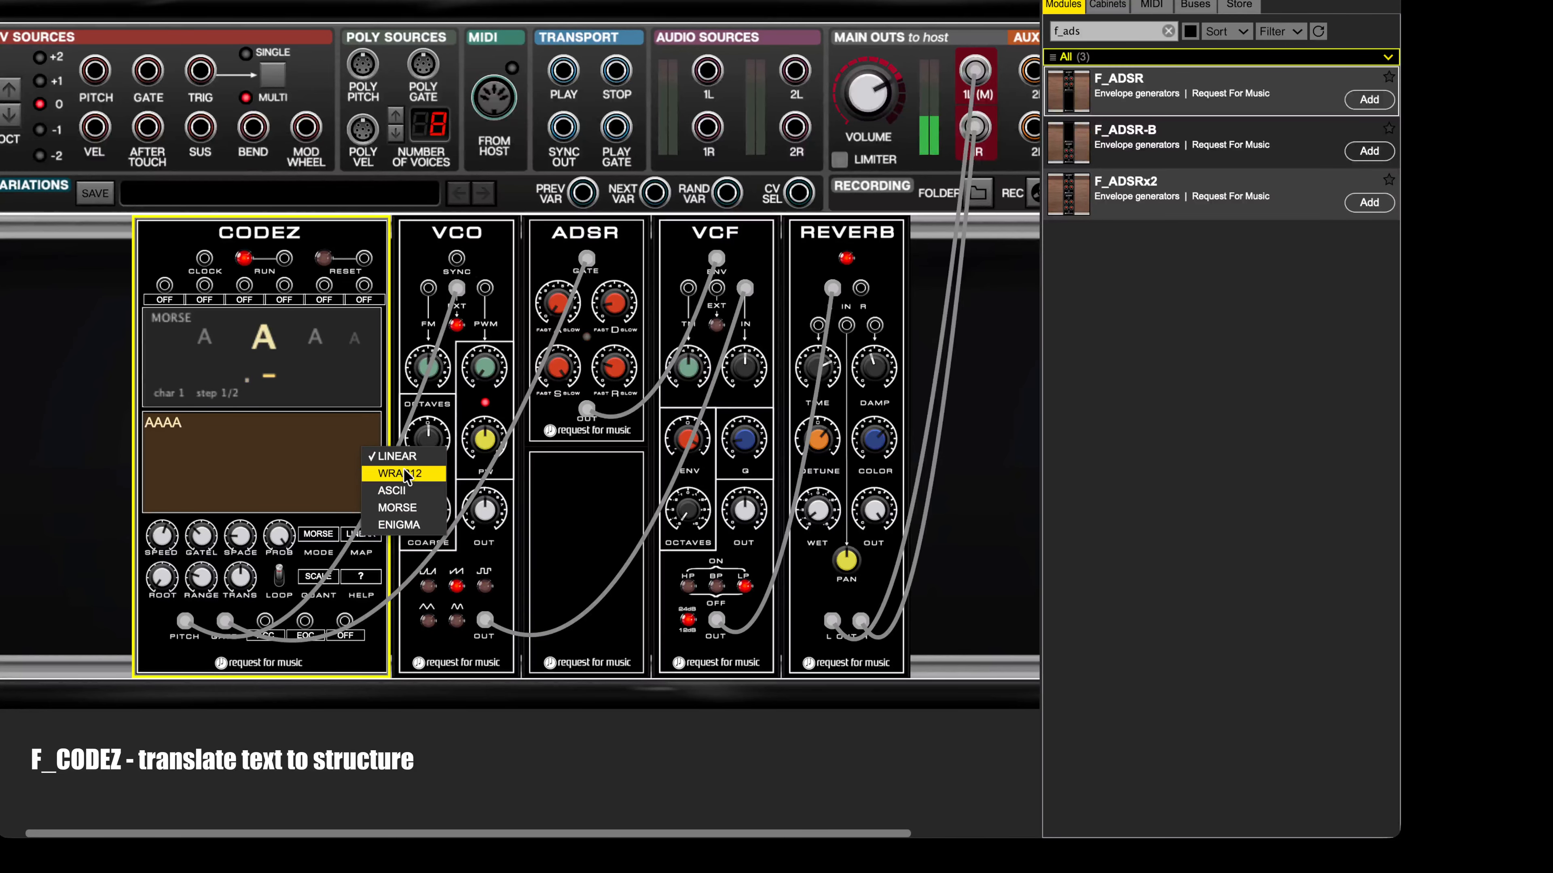
click(406, 474)
click(367, 536)
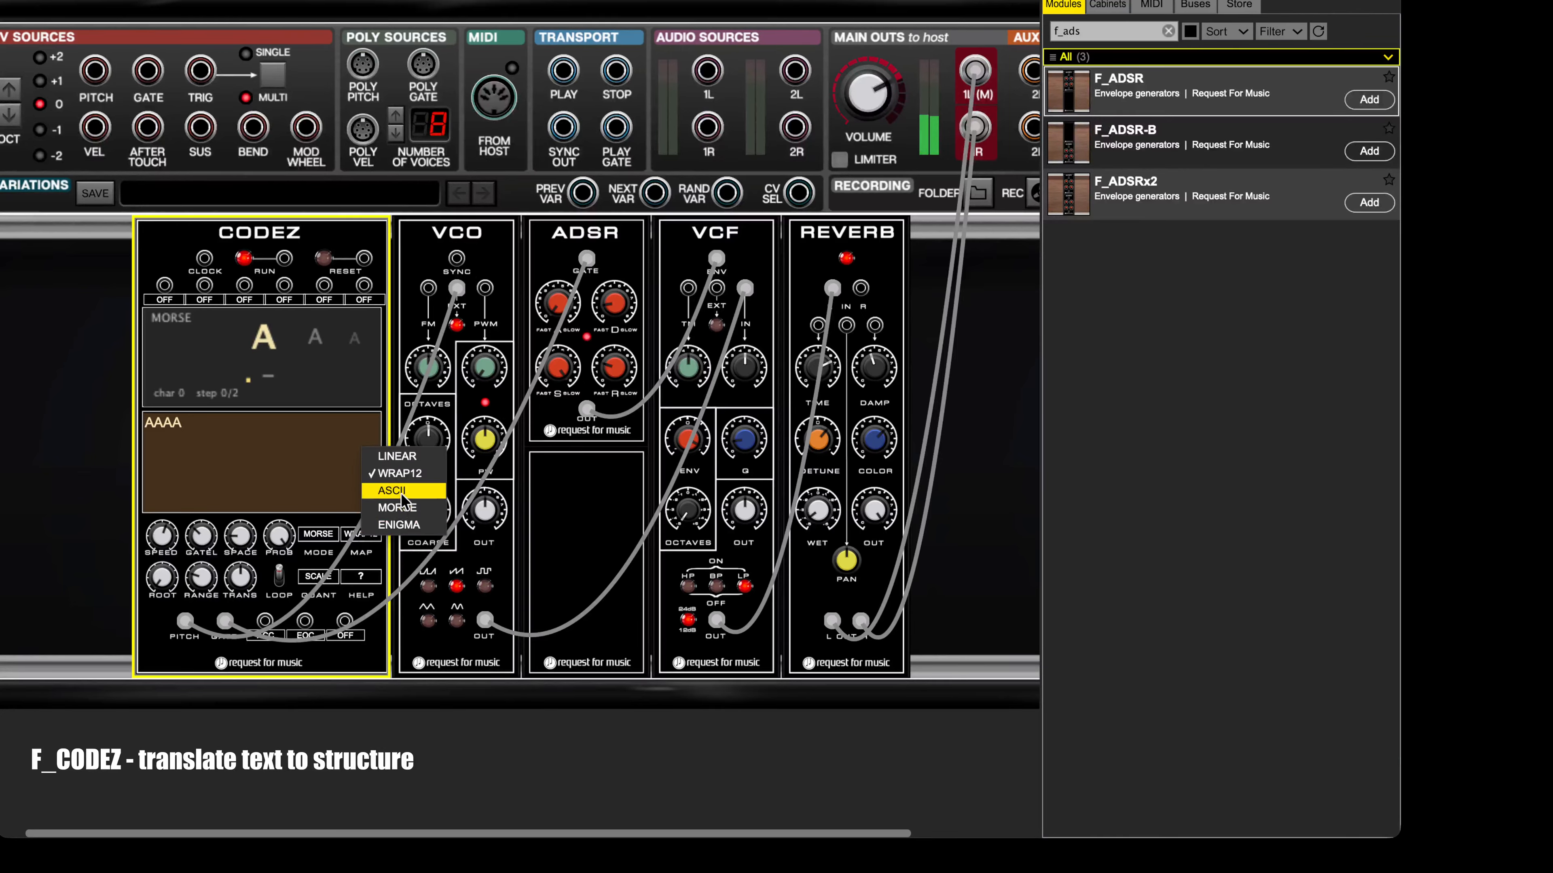
click(402, 492)
click(369, 537)
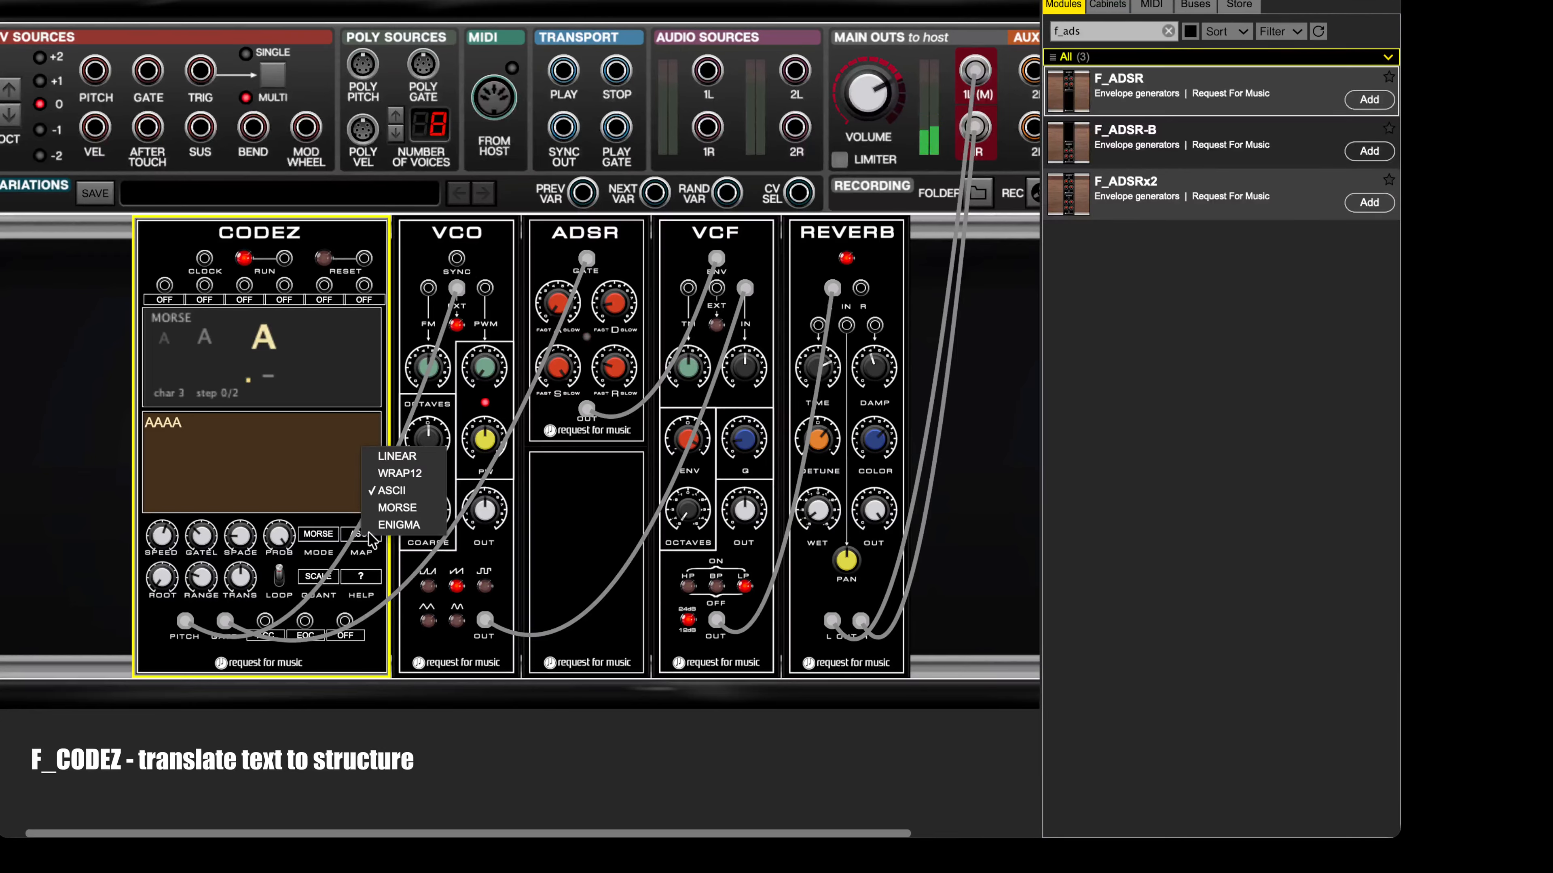
click(385, 512)
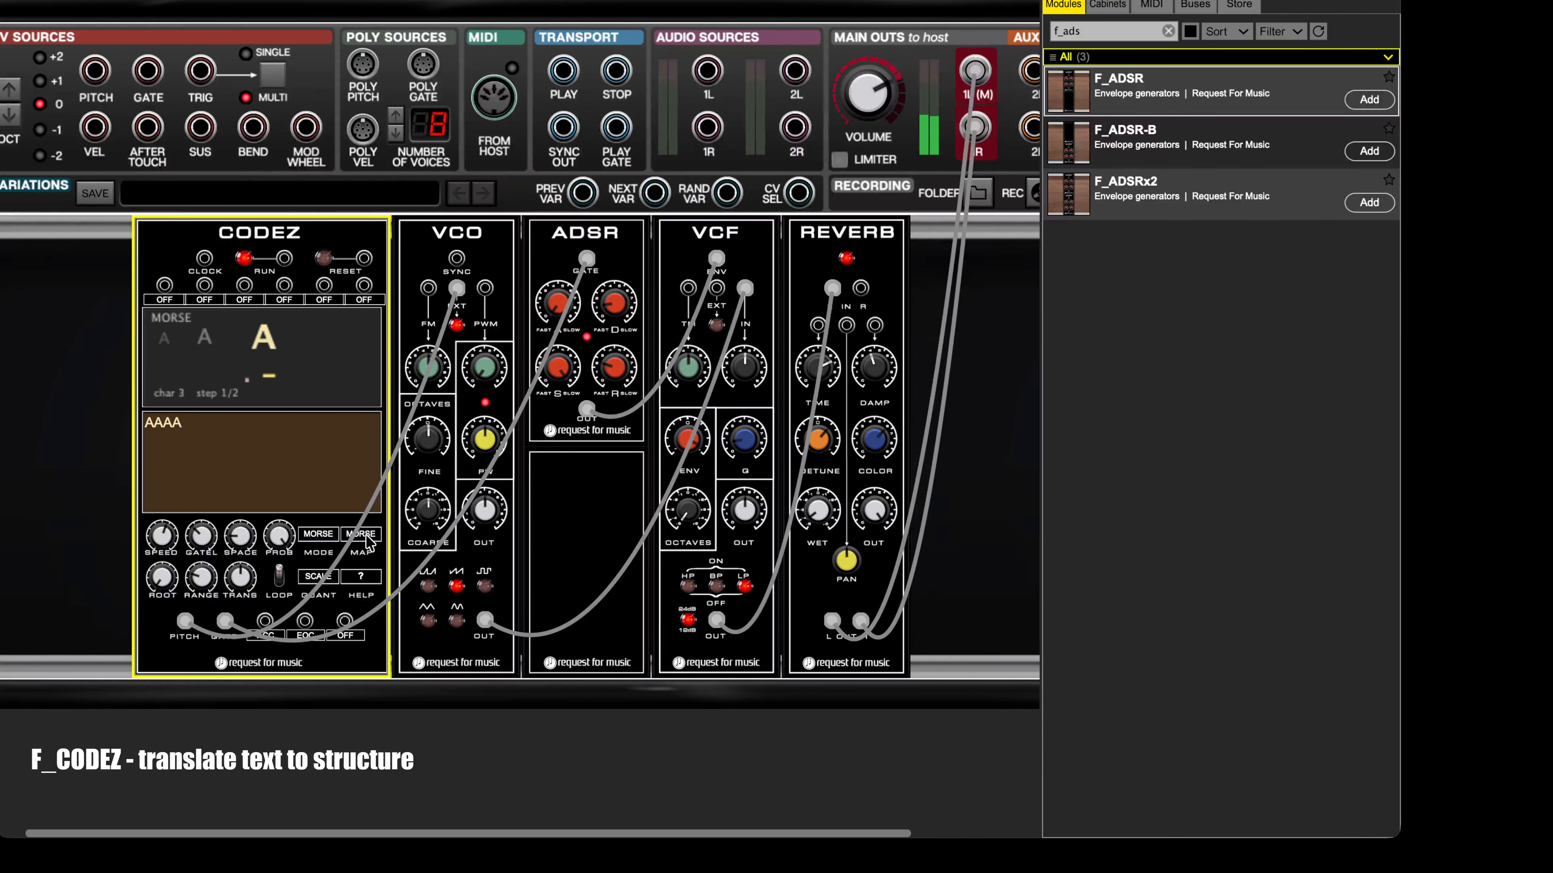
Step: Set the pitch map for the AAAA sequence to ENIGMA and stop the playback
click(368, 536)
click(388, 530)
click(240, 257)
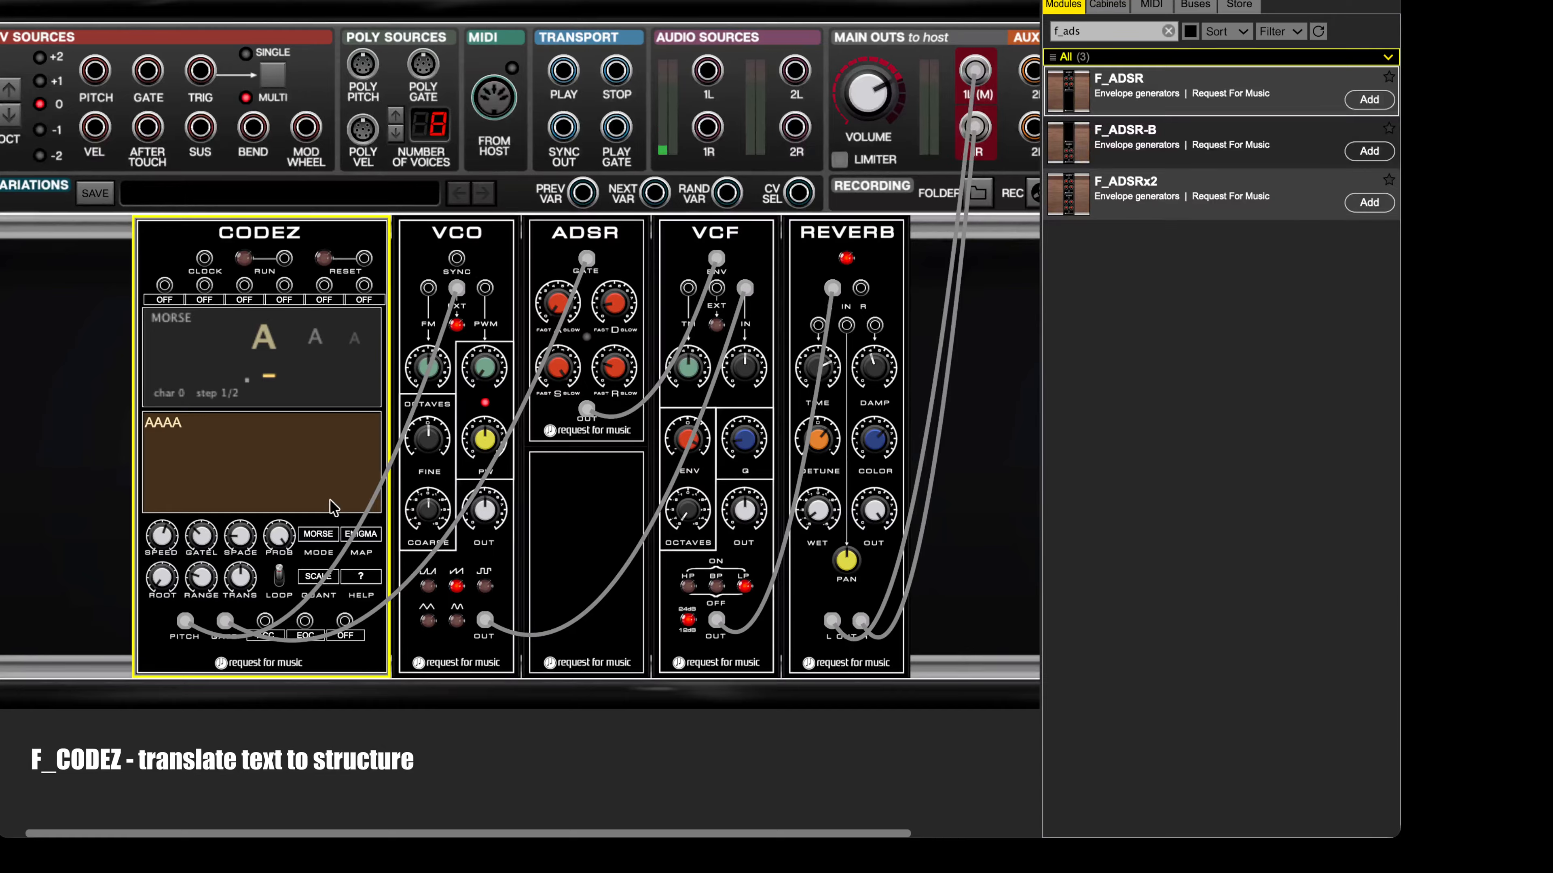
Step: Replace the CODEZ text with "A C E G I K M O" and set the pitch map to LINEAR
double_click(182, 427)
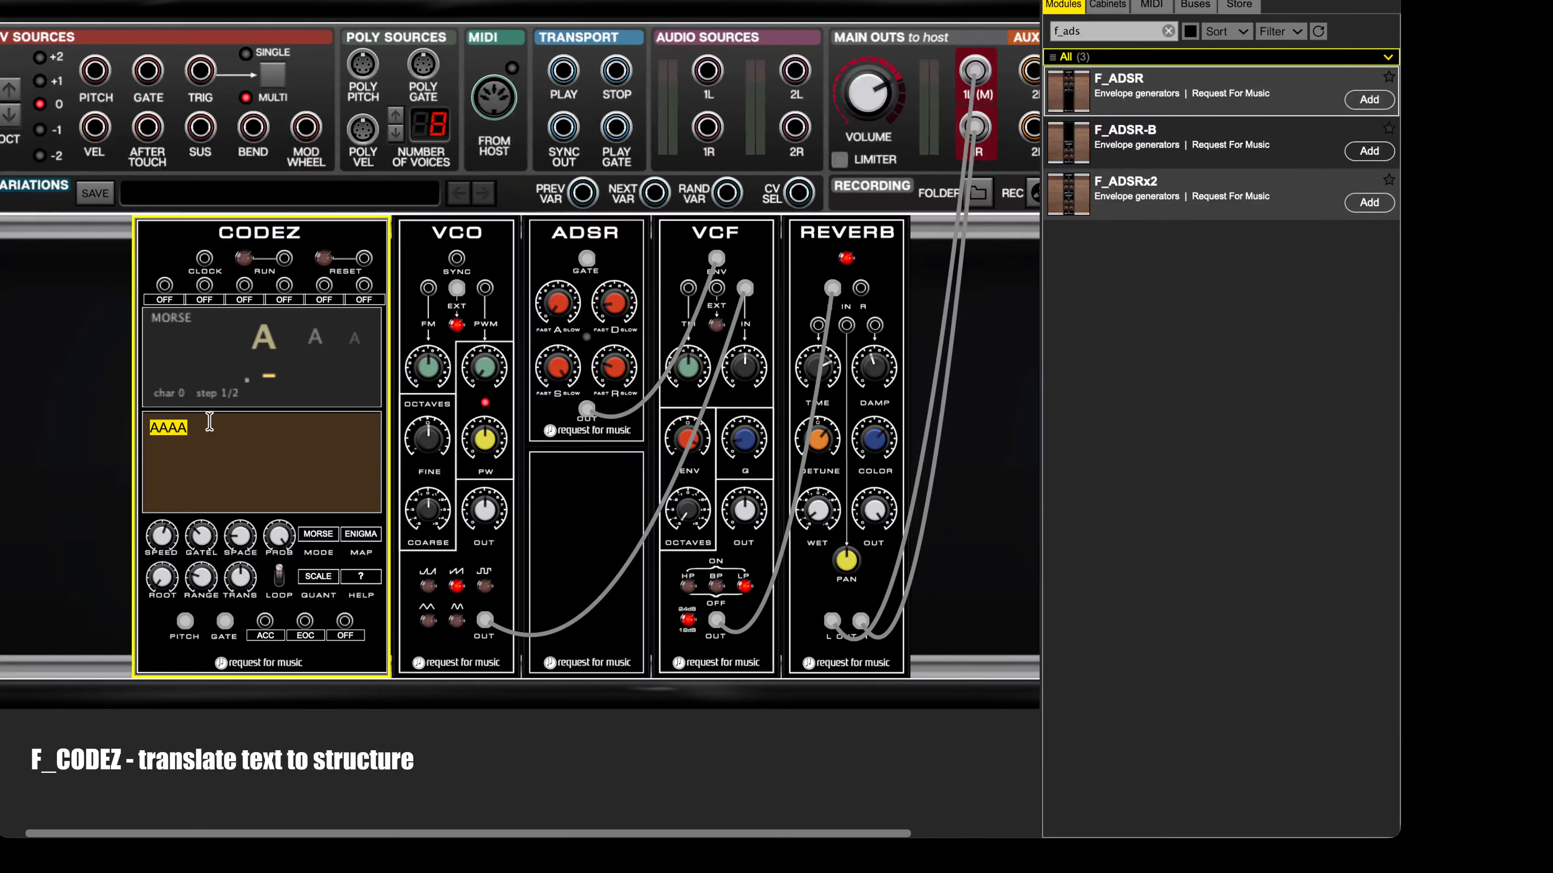
text(ACEGIKMO)
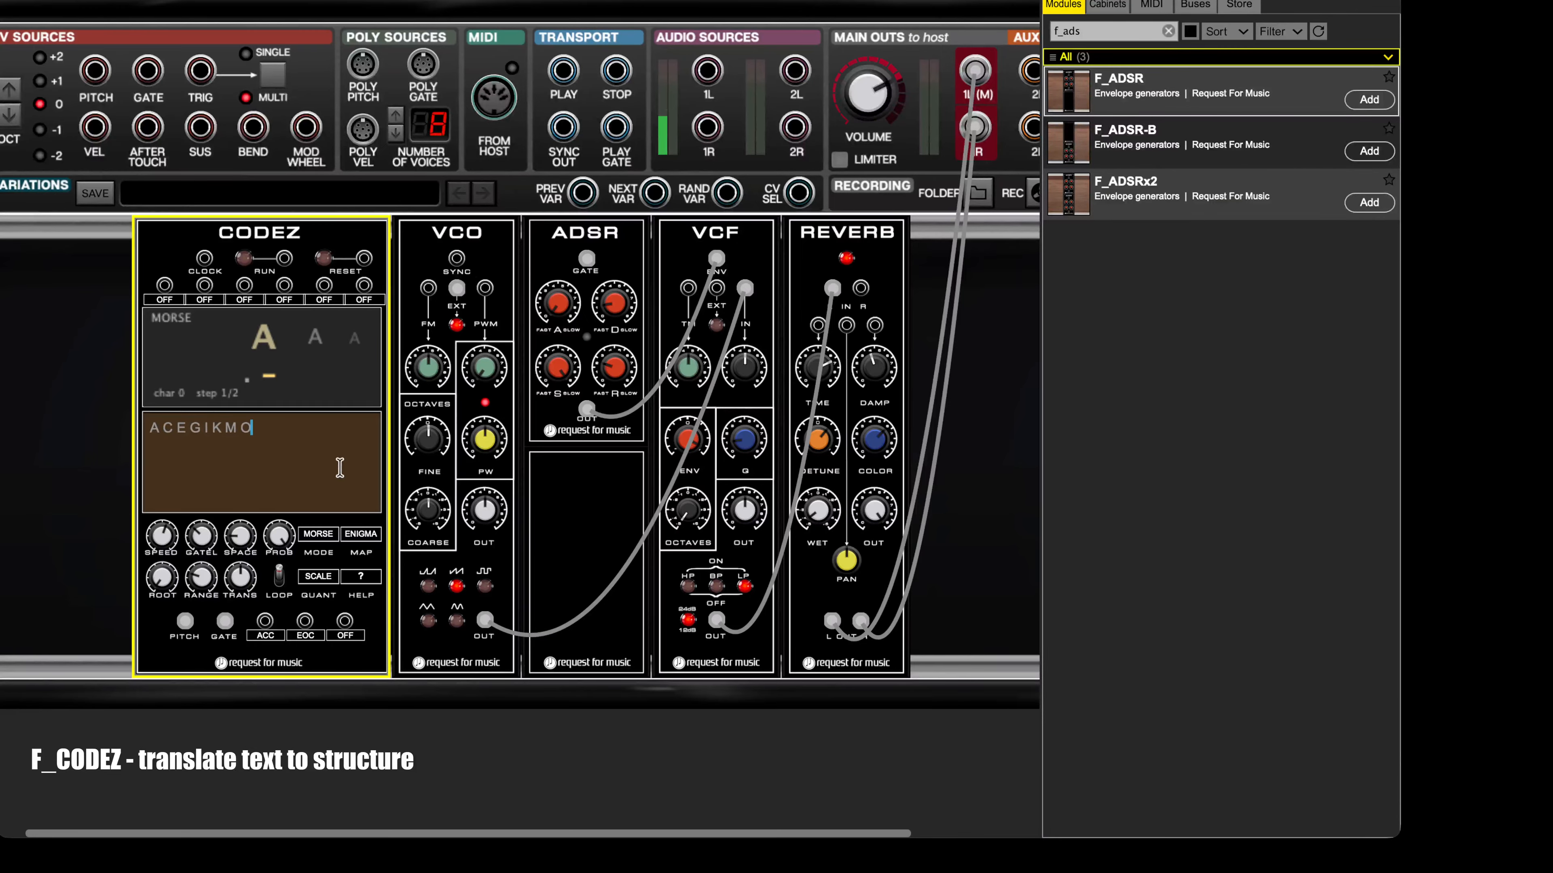
click(361, 535)
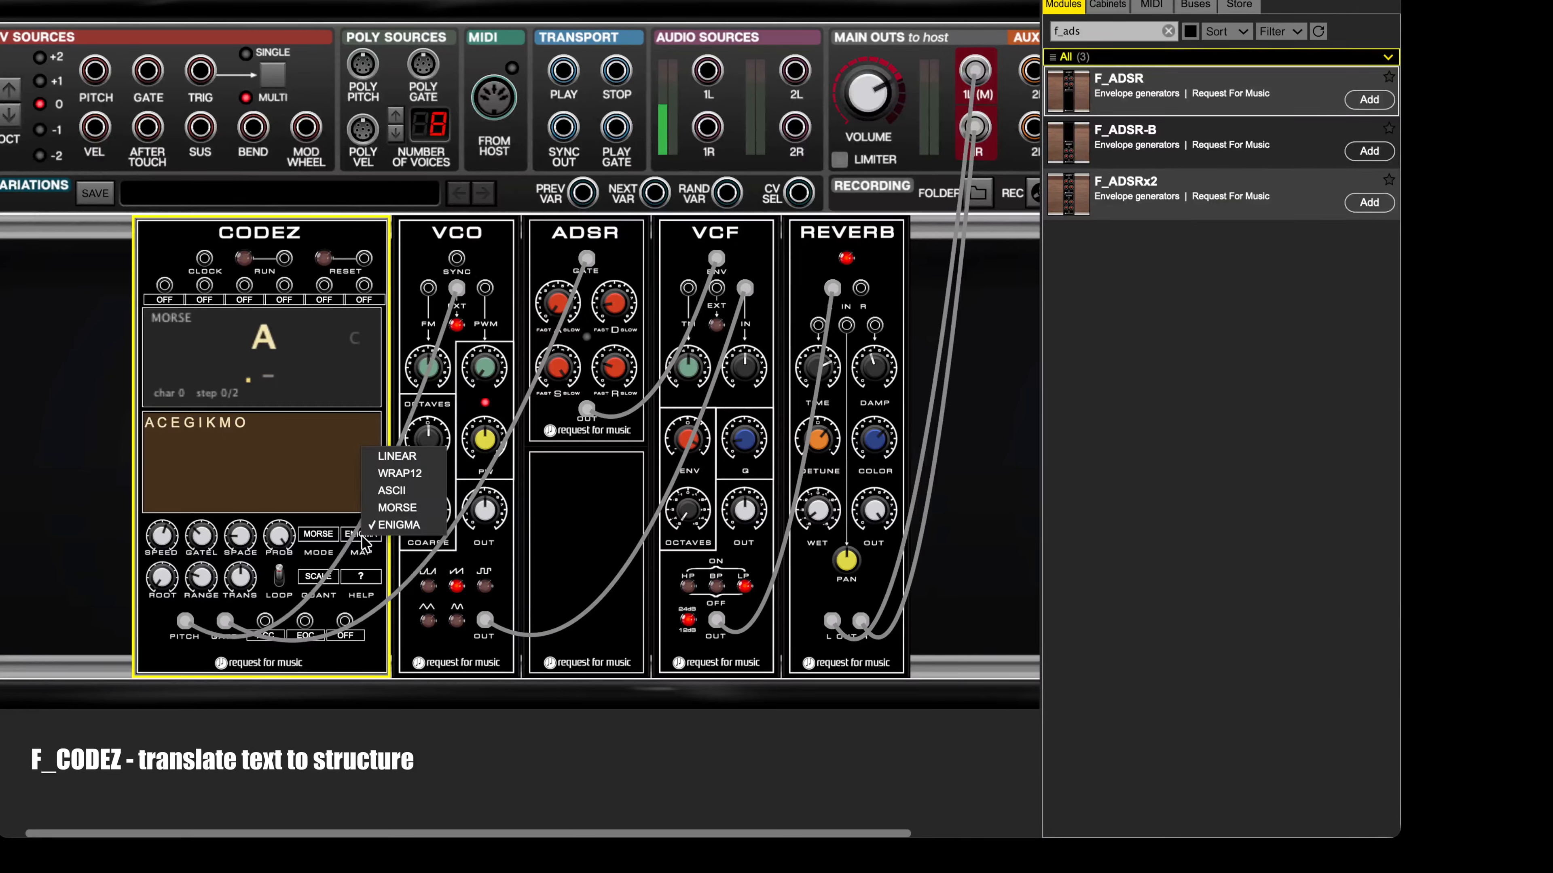
click(397, 456)
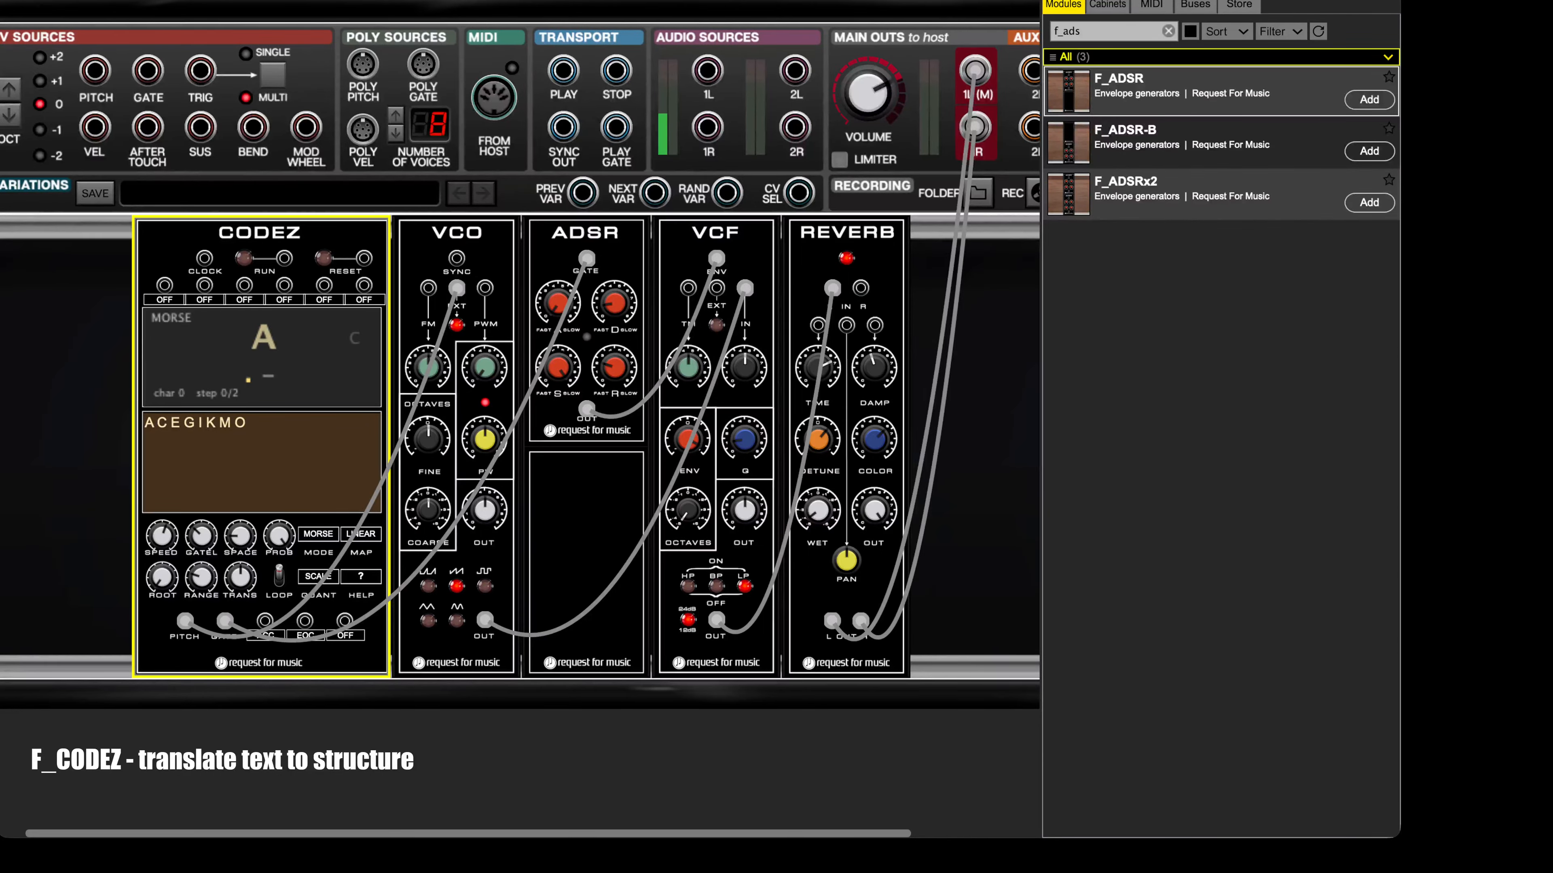
Step: Keep the CODEZ pitch quantization on SCALE and start the sequence with the new letters
click(326, 577)
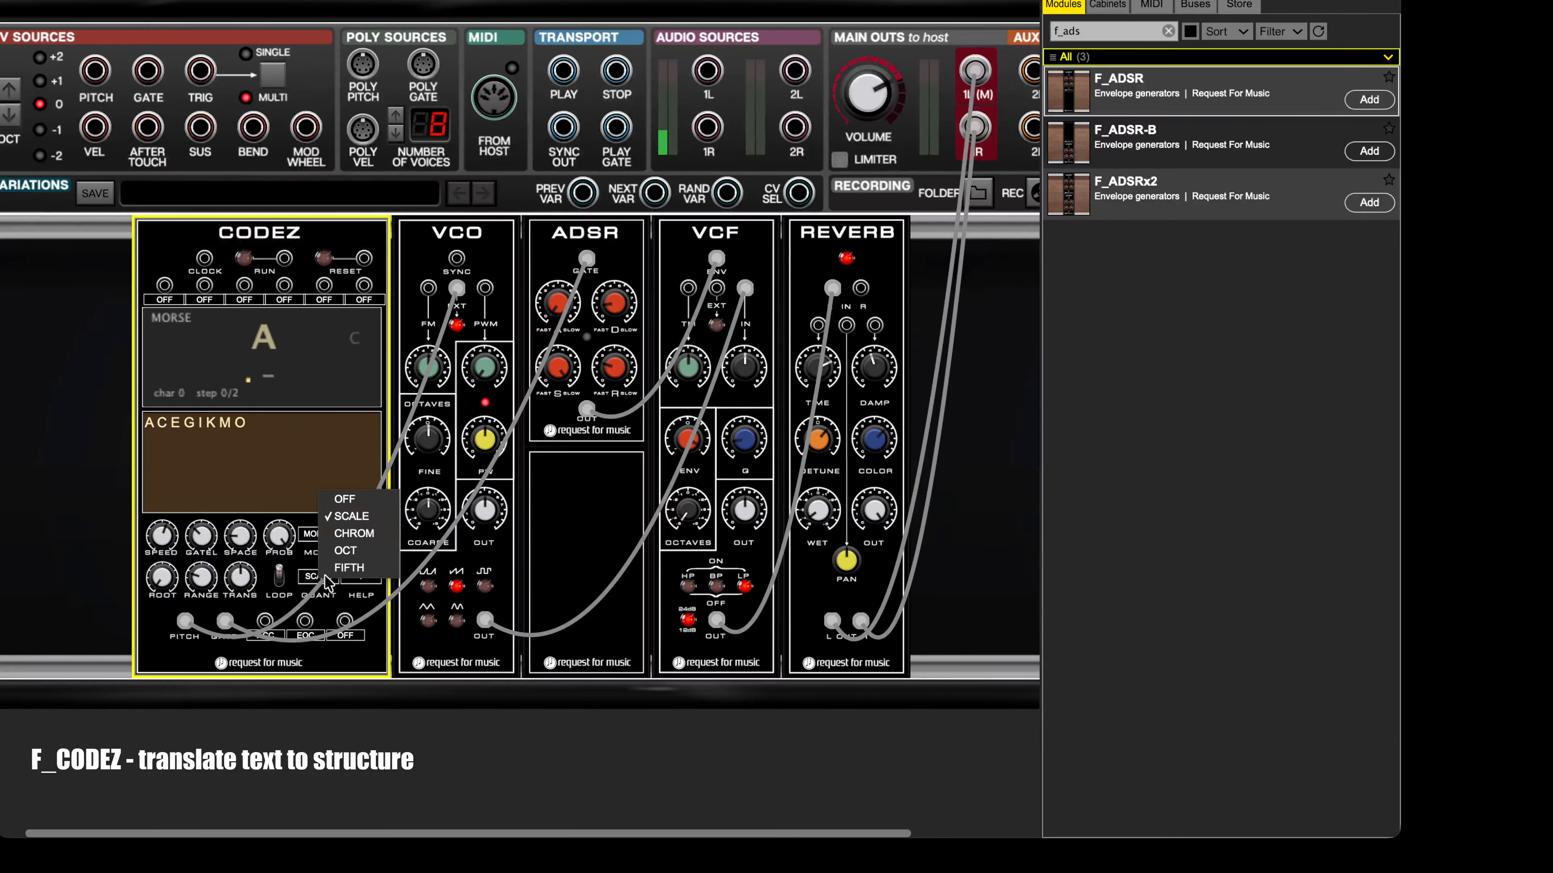
click(345, 515)
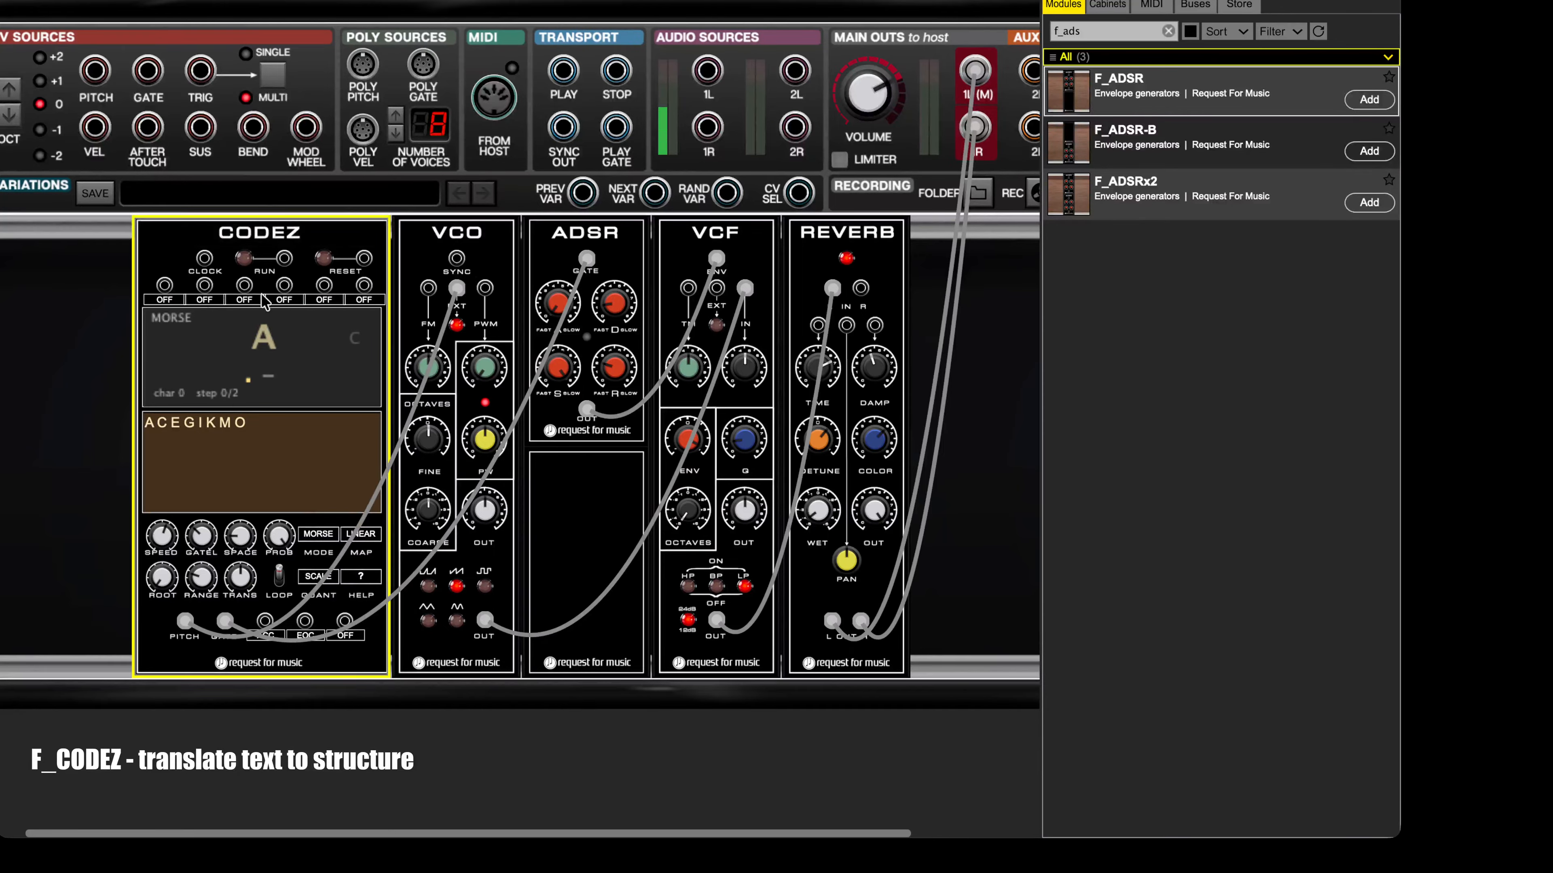
click(244, 259)
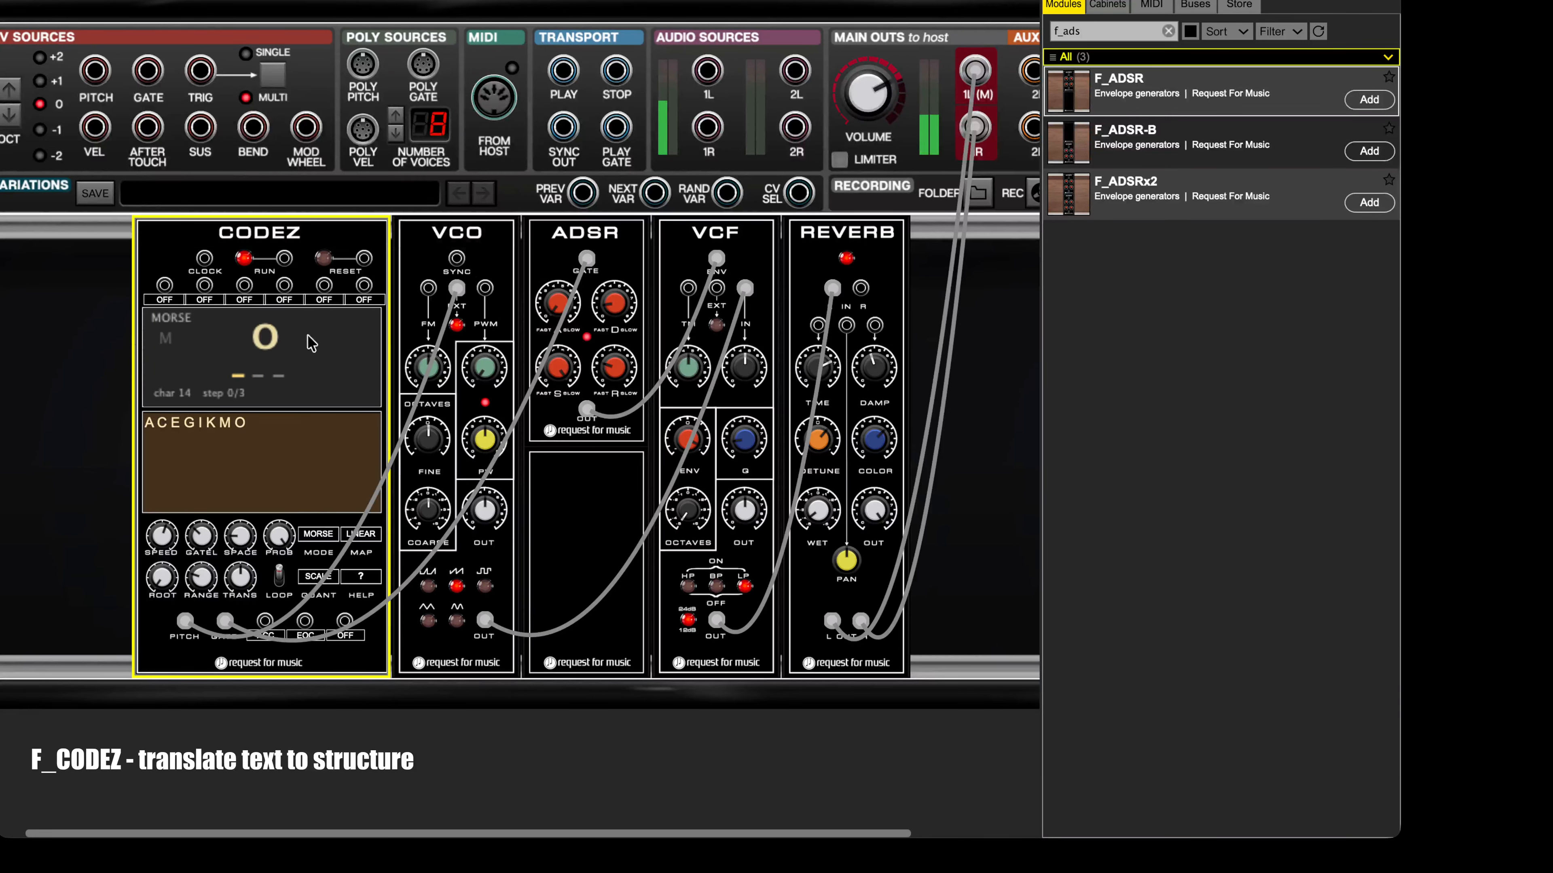
Step: Try the MORSE pitch map on the spaced-letter sequence and switch back to LINEAR
click(361, 533)
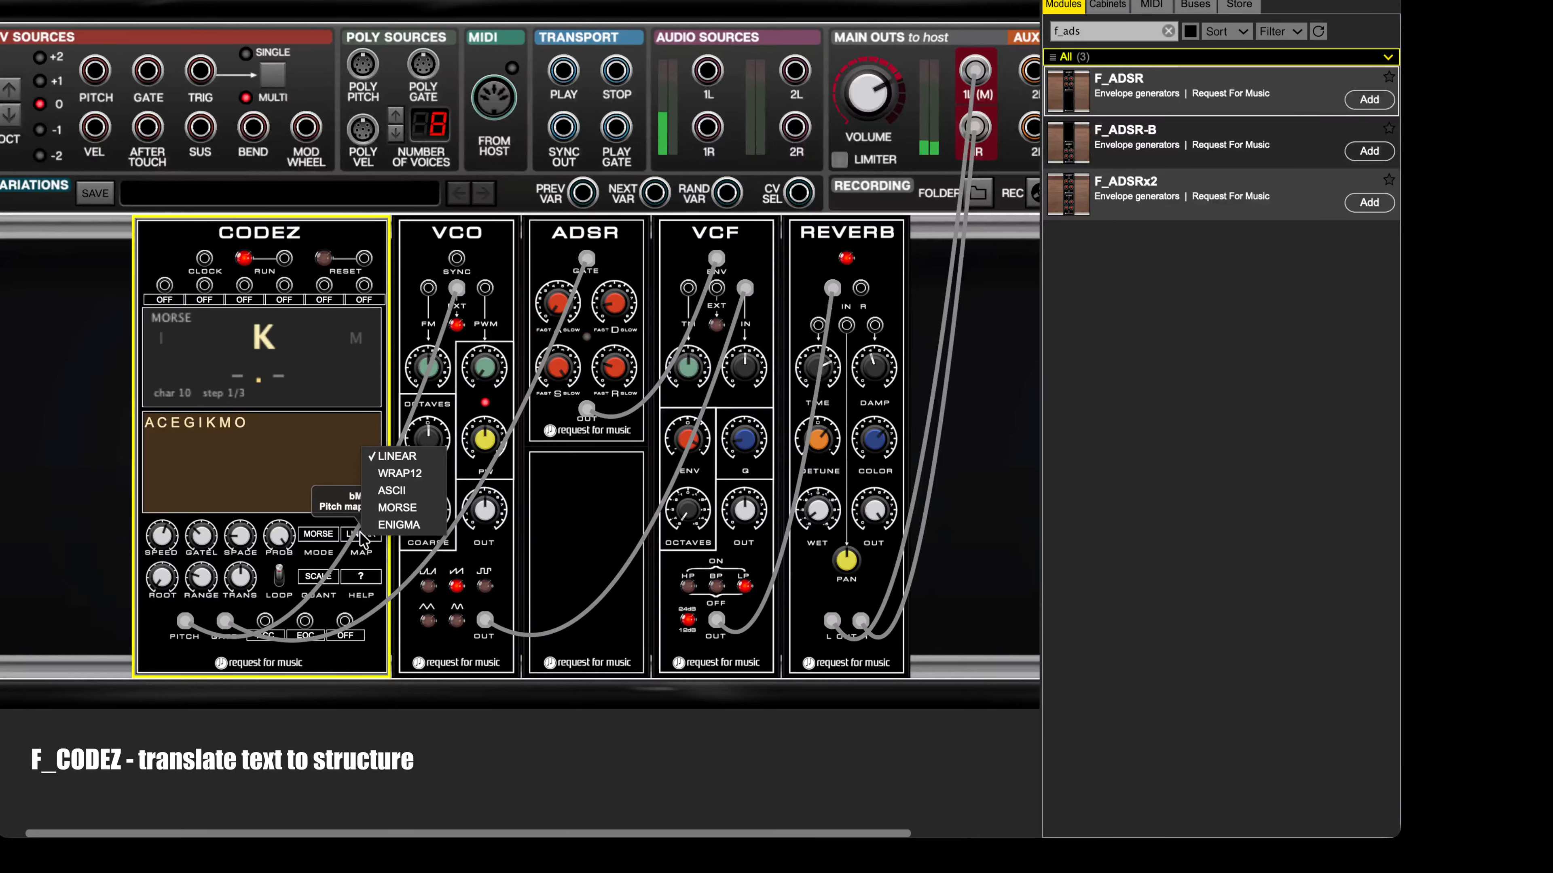
click(398, 508)
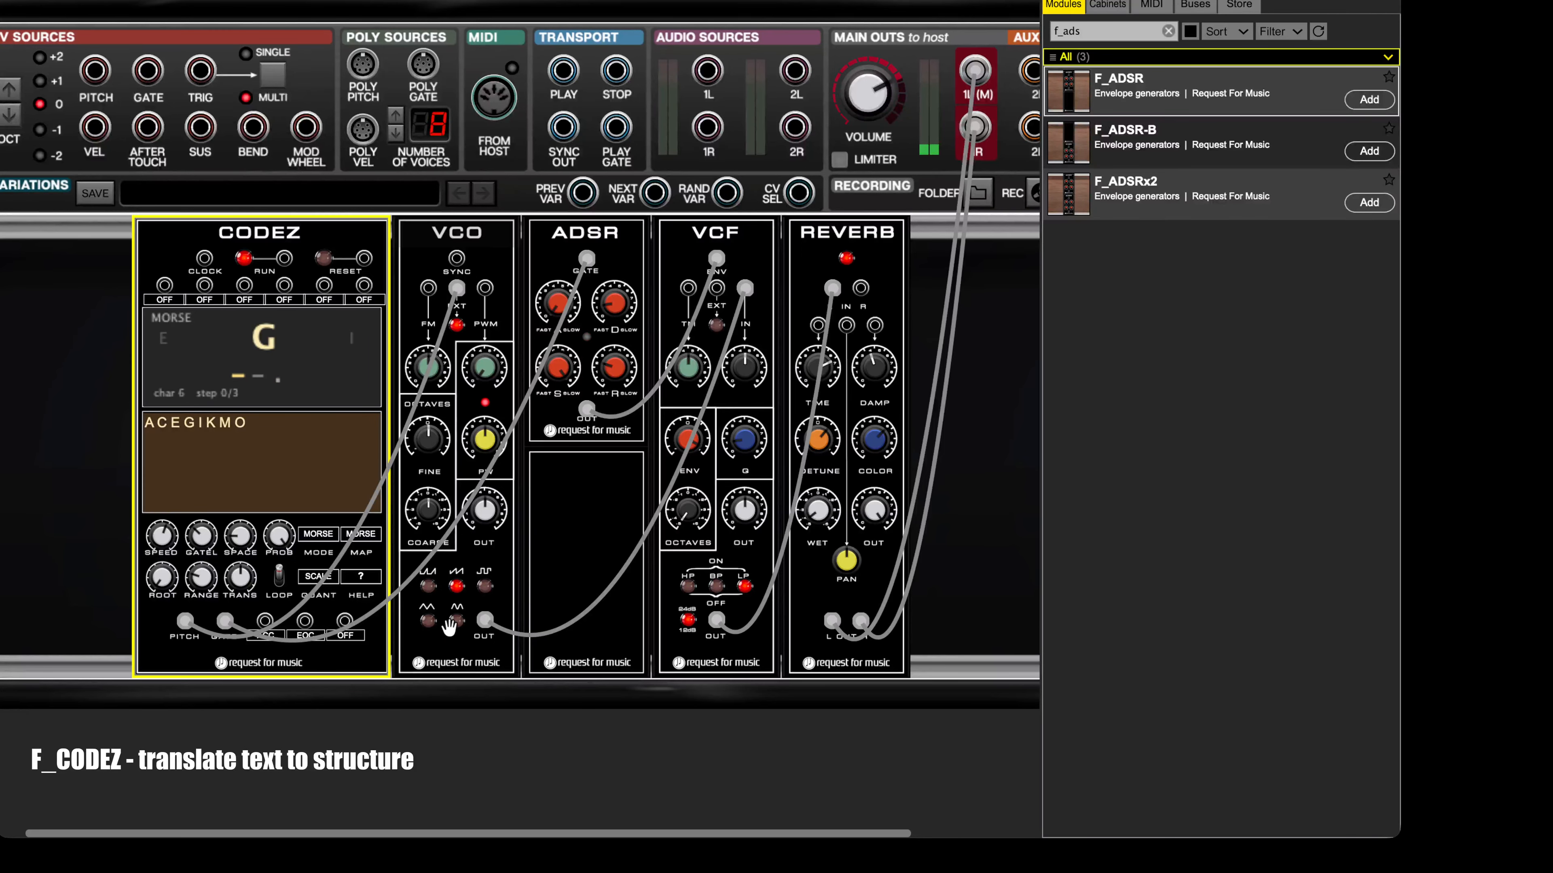
click(361, 534)
click(397, 456)
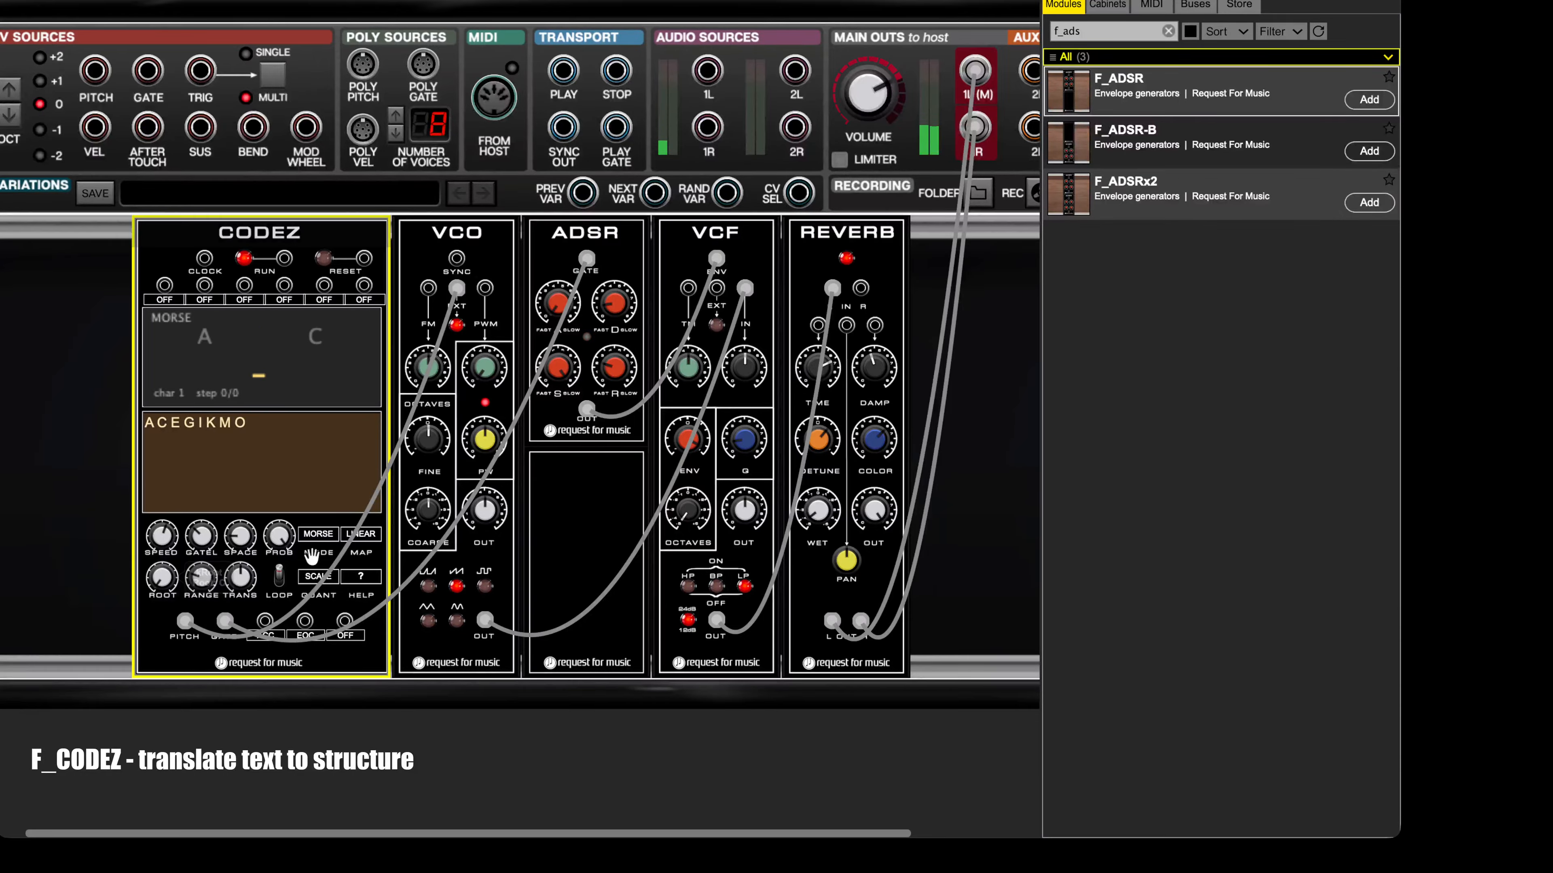
Step: Compare the CHROM, OCT and FIFTH pitch quantization modes on the A C E G I K M O sequence, ending on FIFTH
click(322, 577)
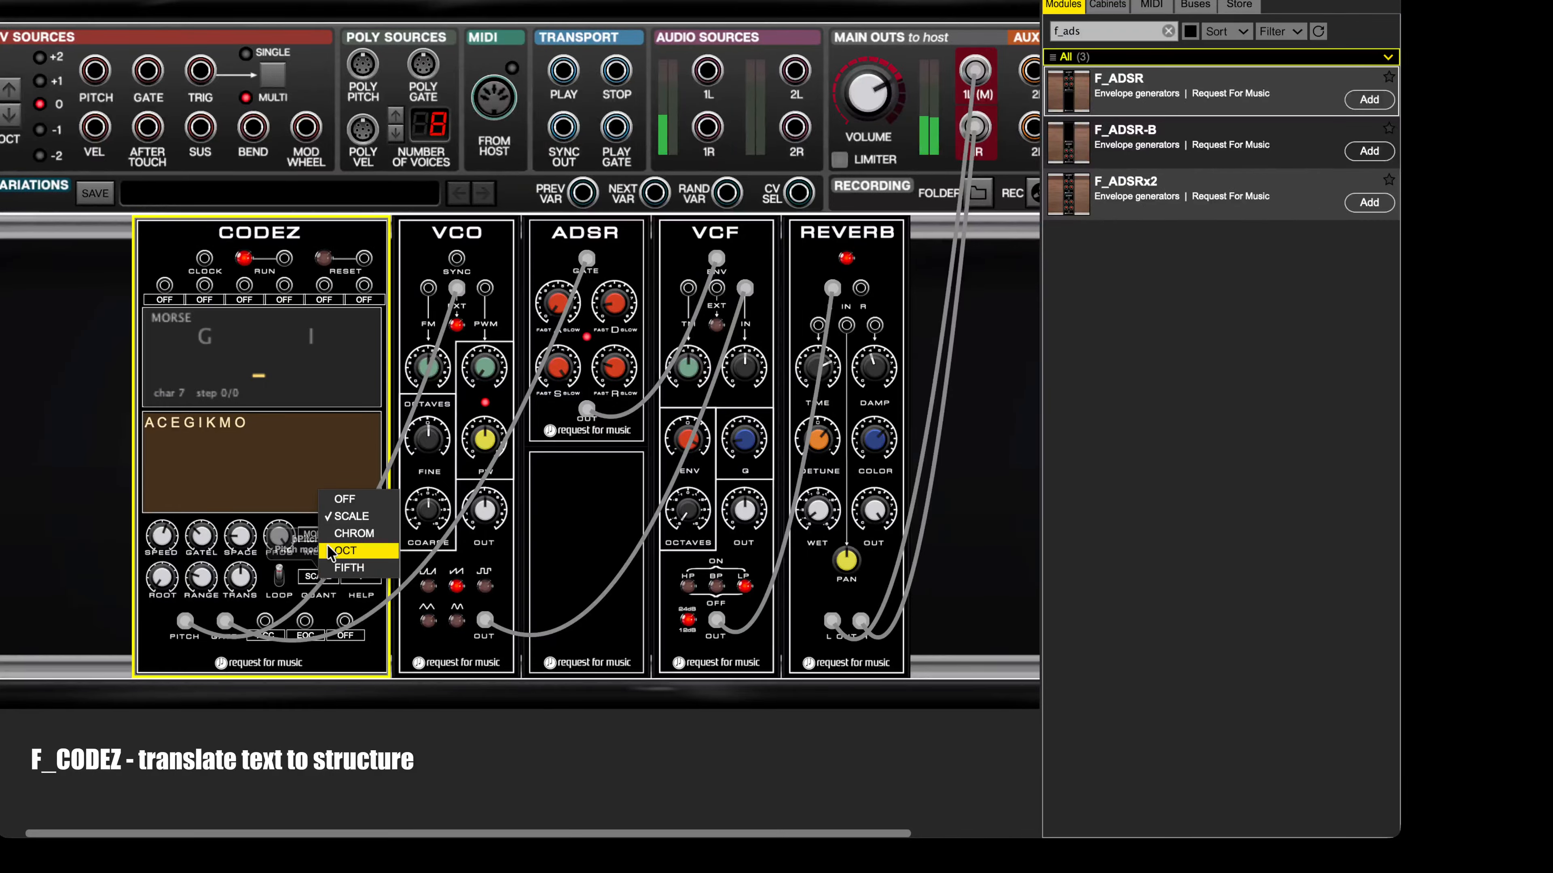
click(338, 535)
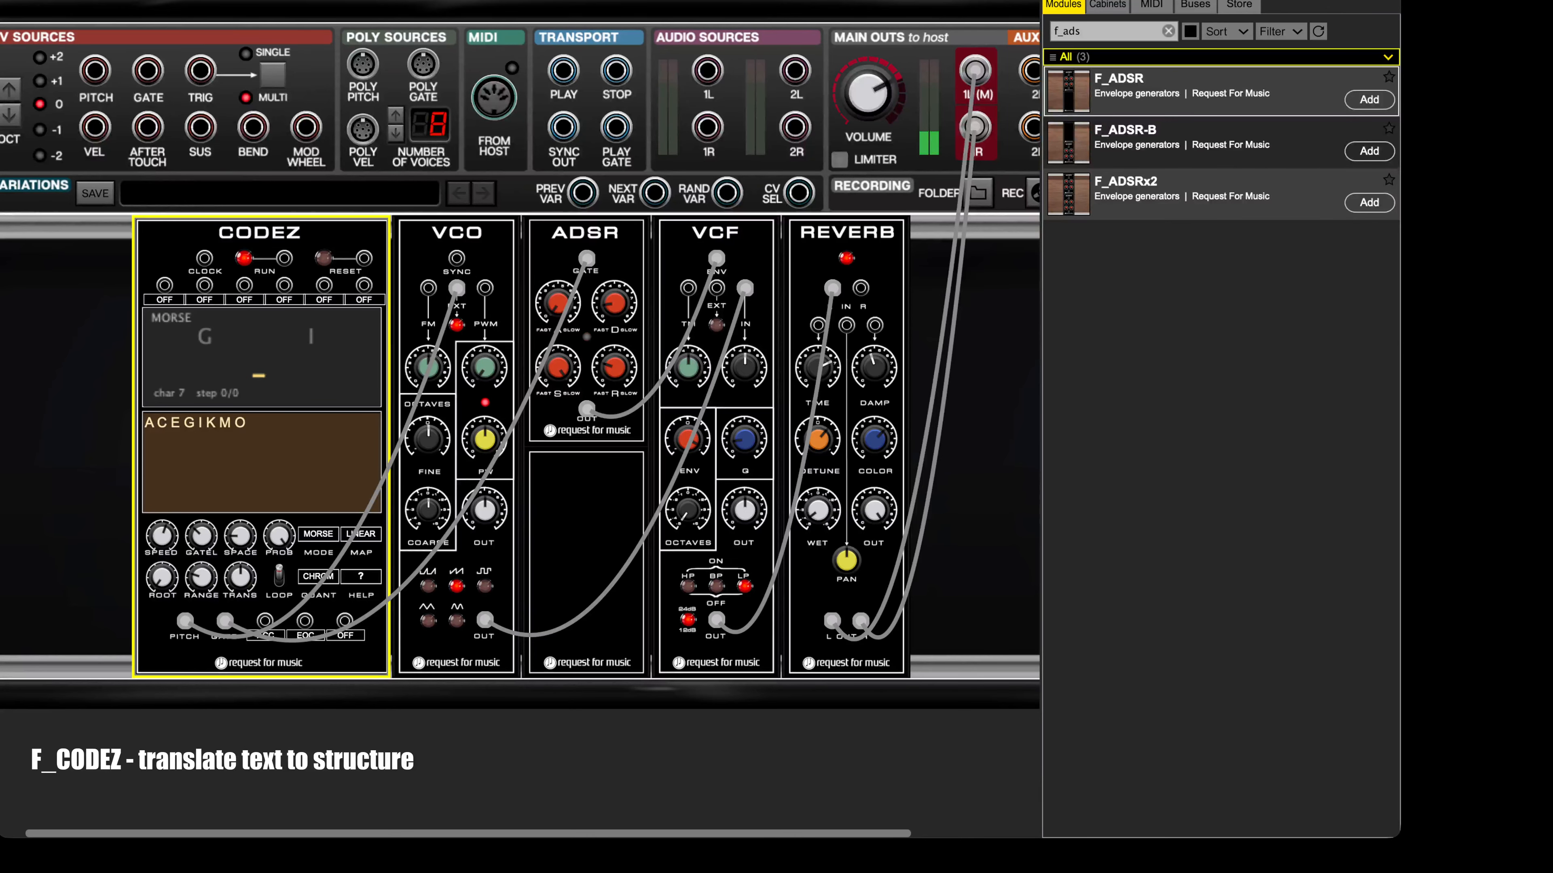
click(317, 577)
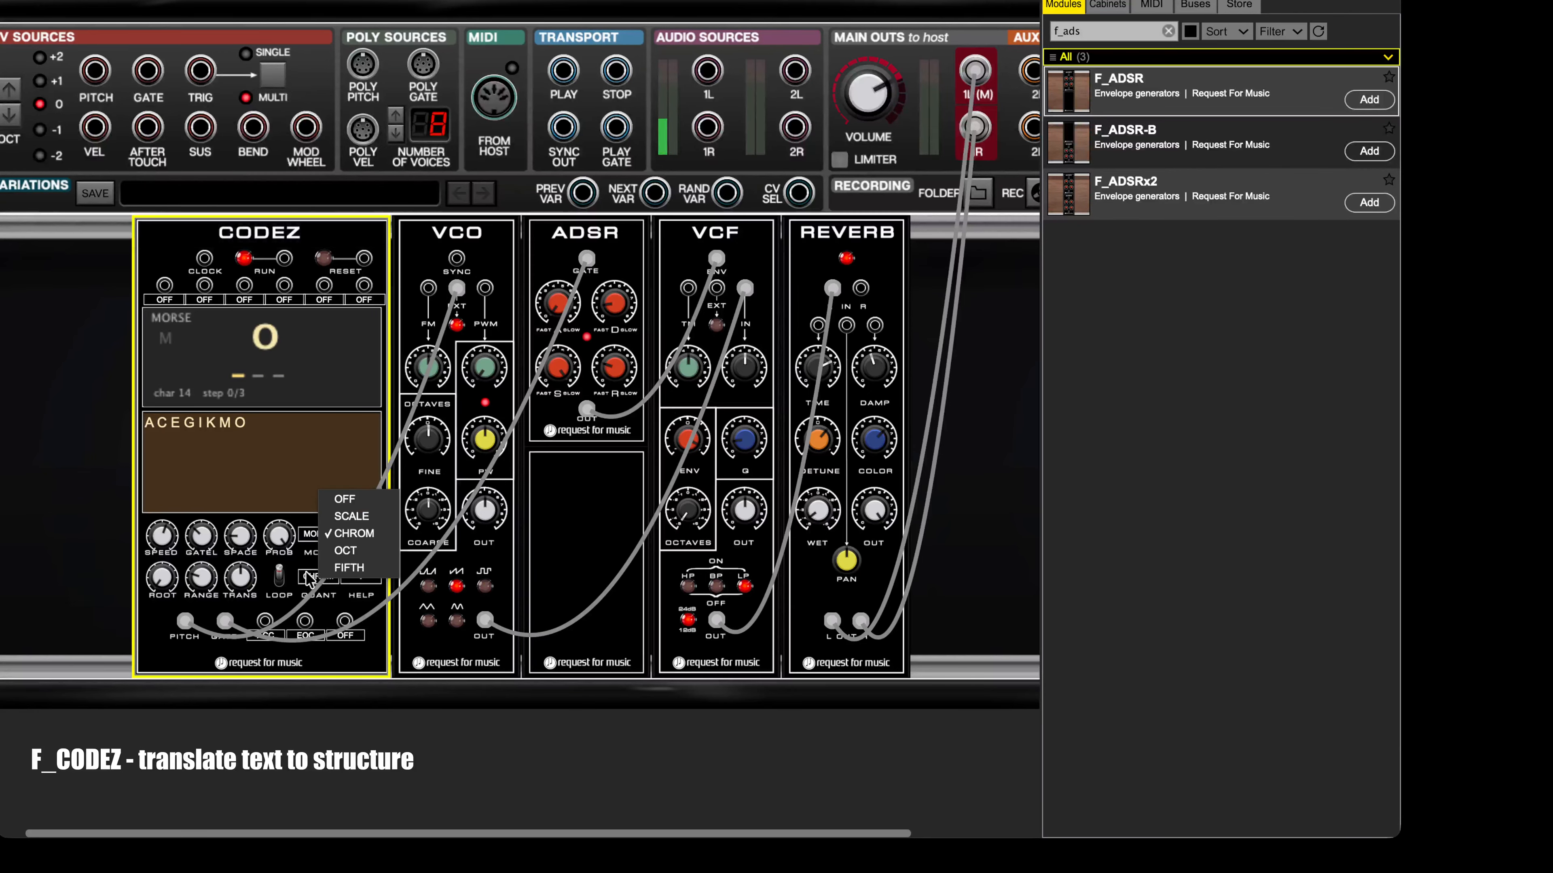
click(350, 552)
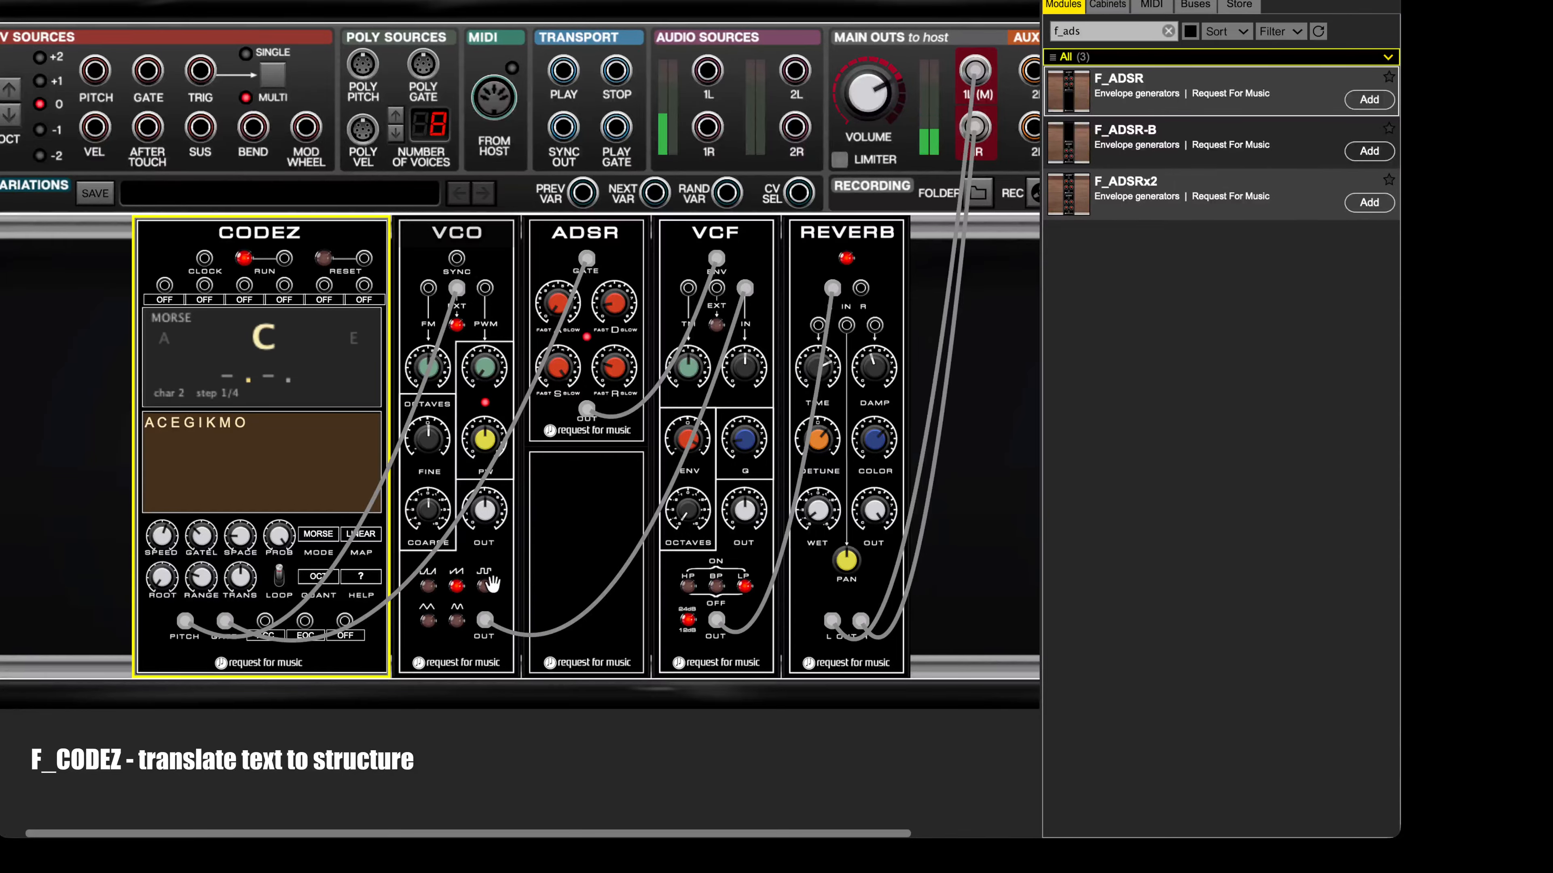
click(306, 576)
click(348, 567)
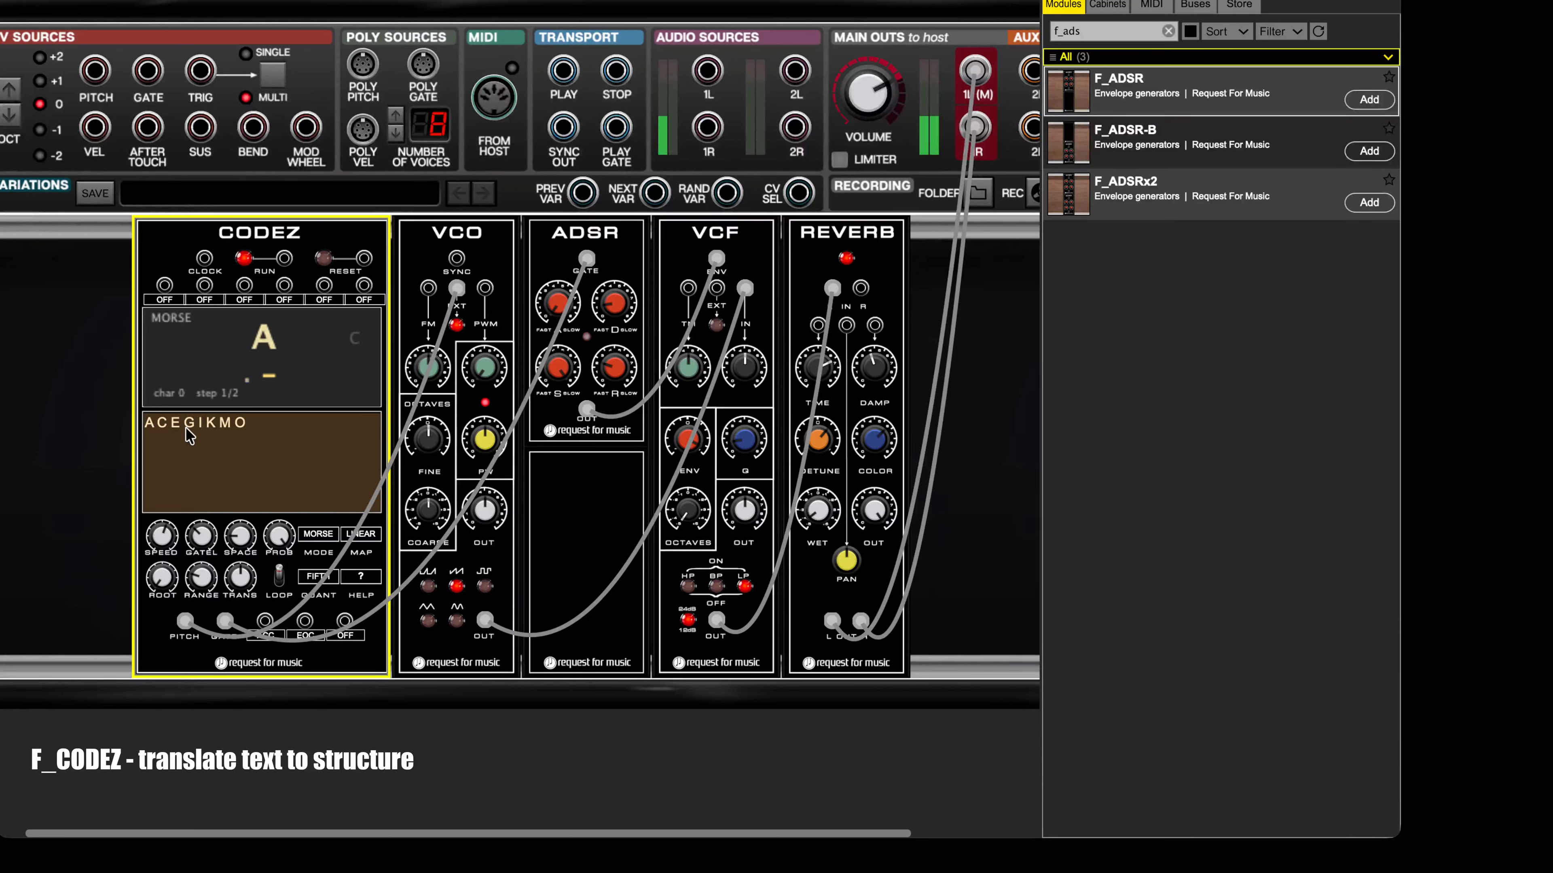
Step: Replace the CODEZ text with the wider-spread letters "A G R U C L X H Z"
double_click(243, 421)
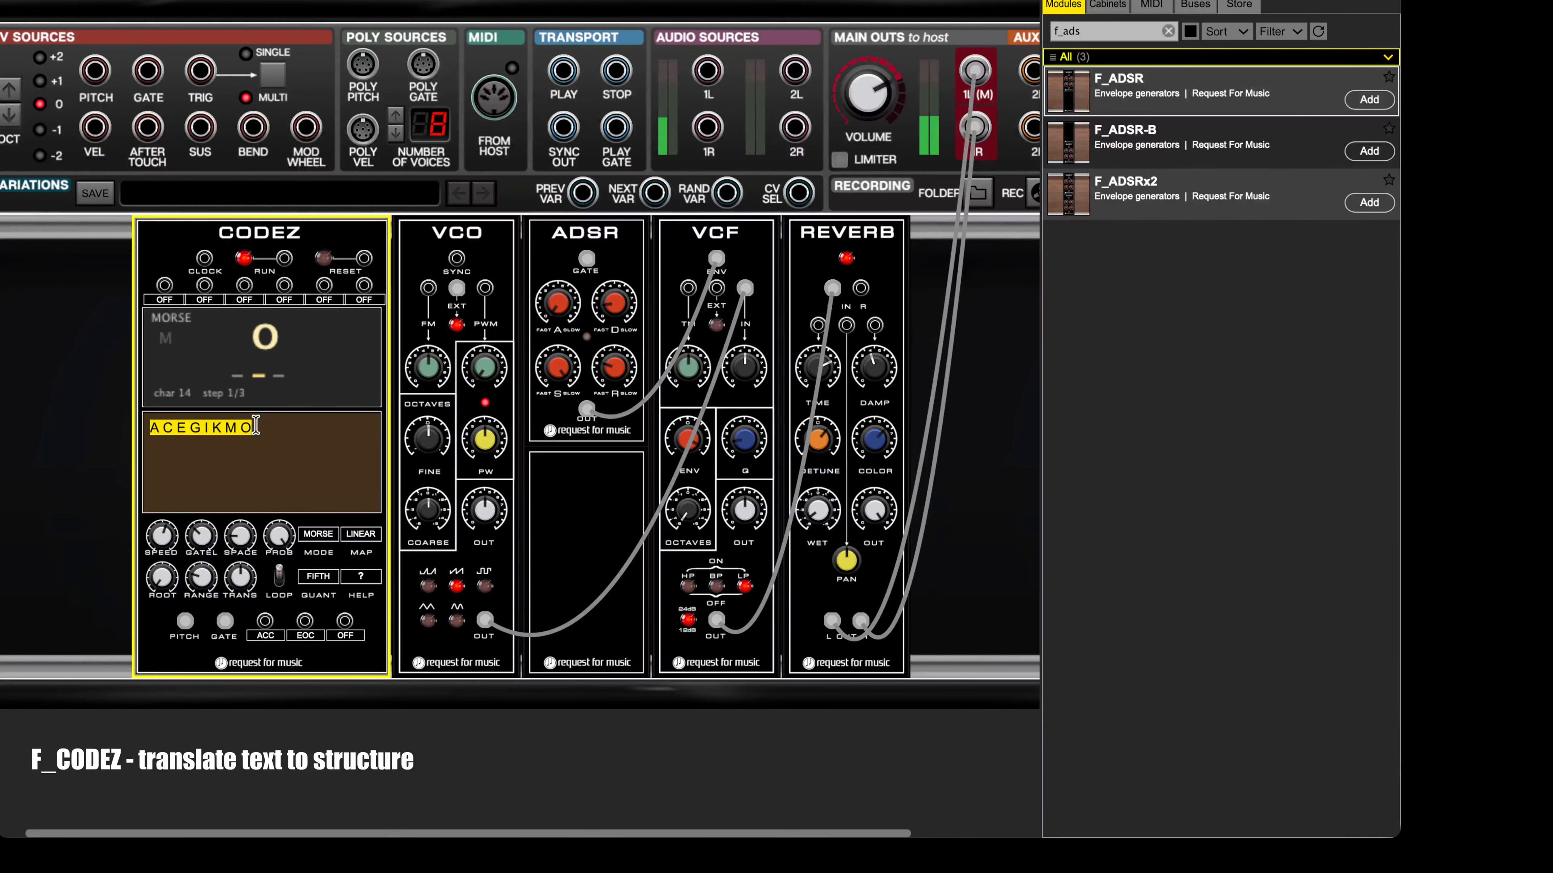
text(A)
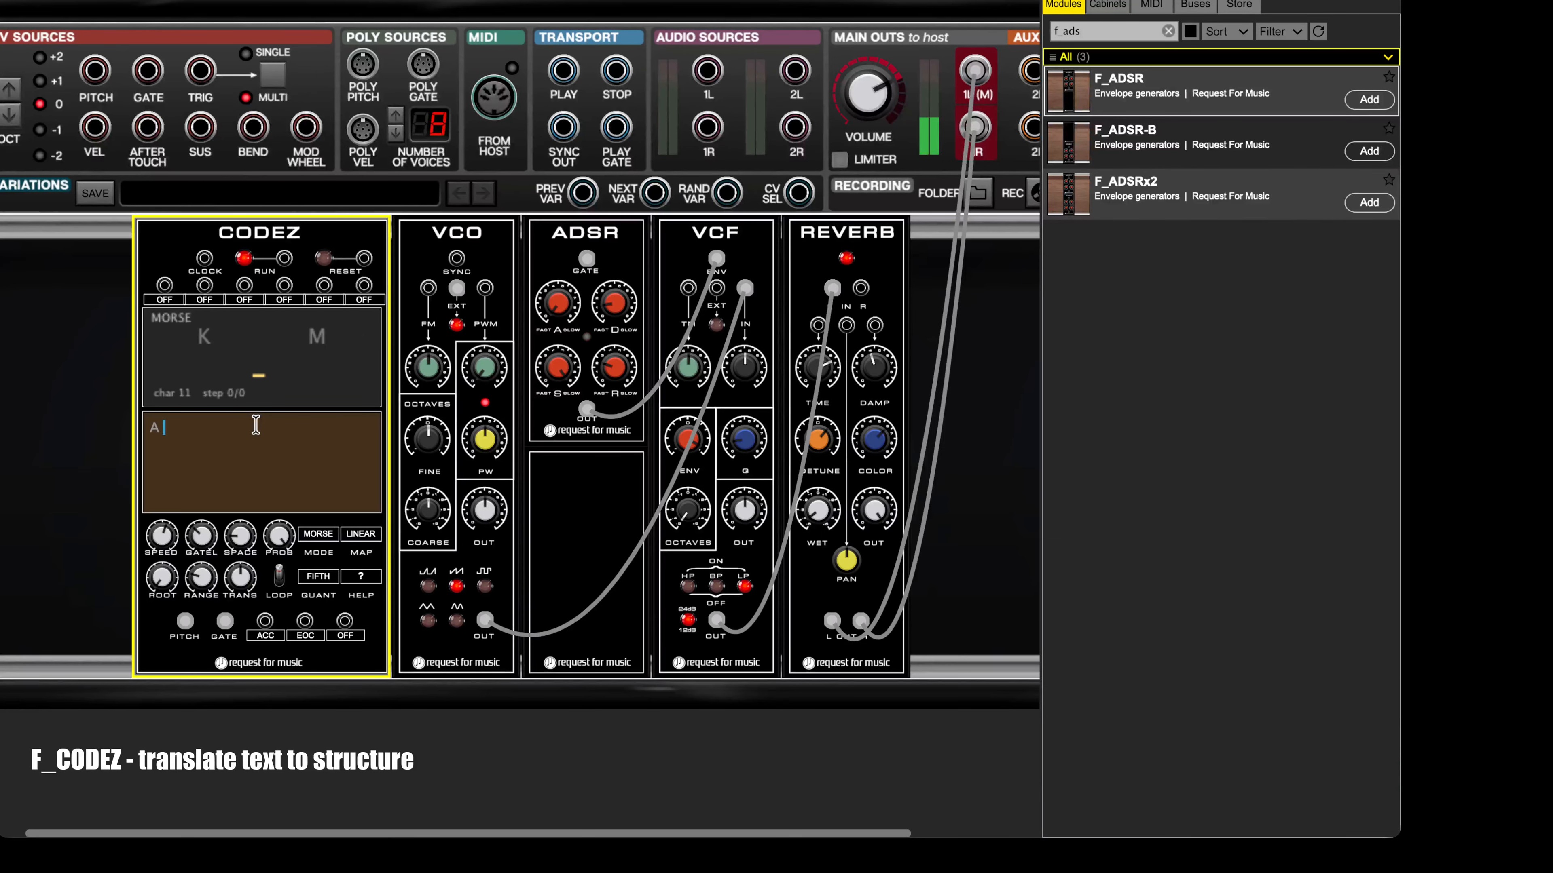
text( GR)
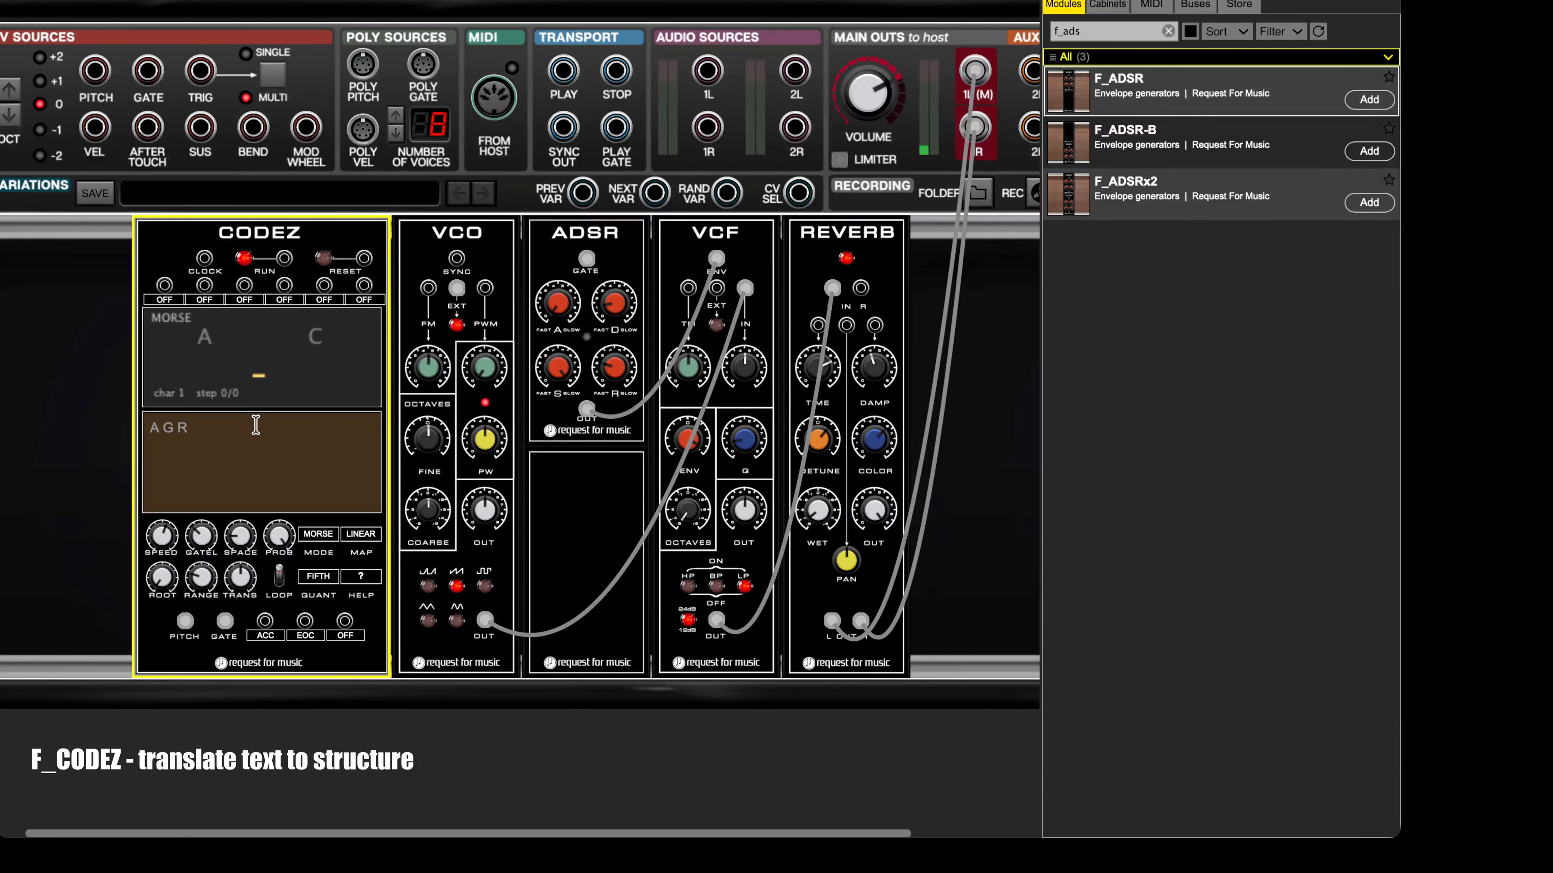
text(UC)
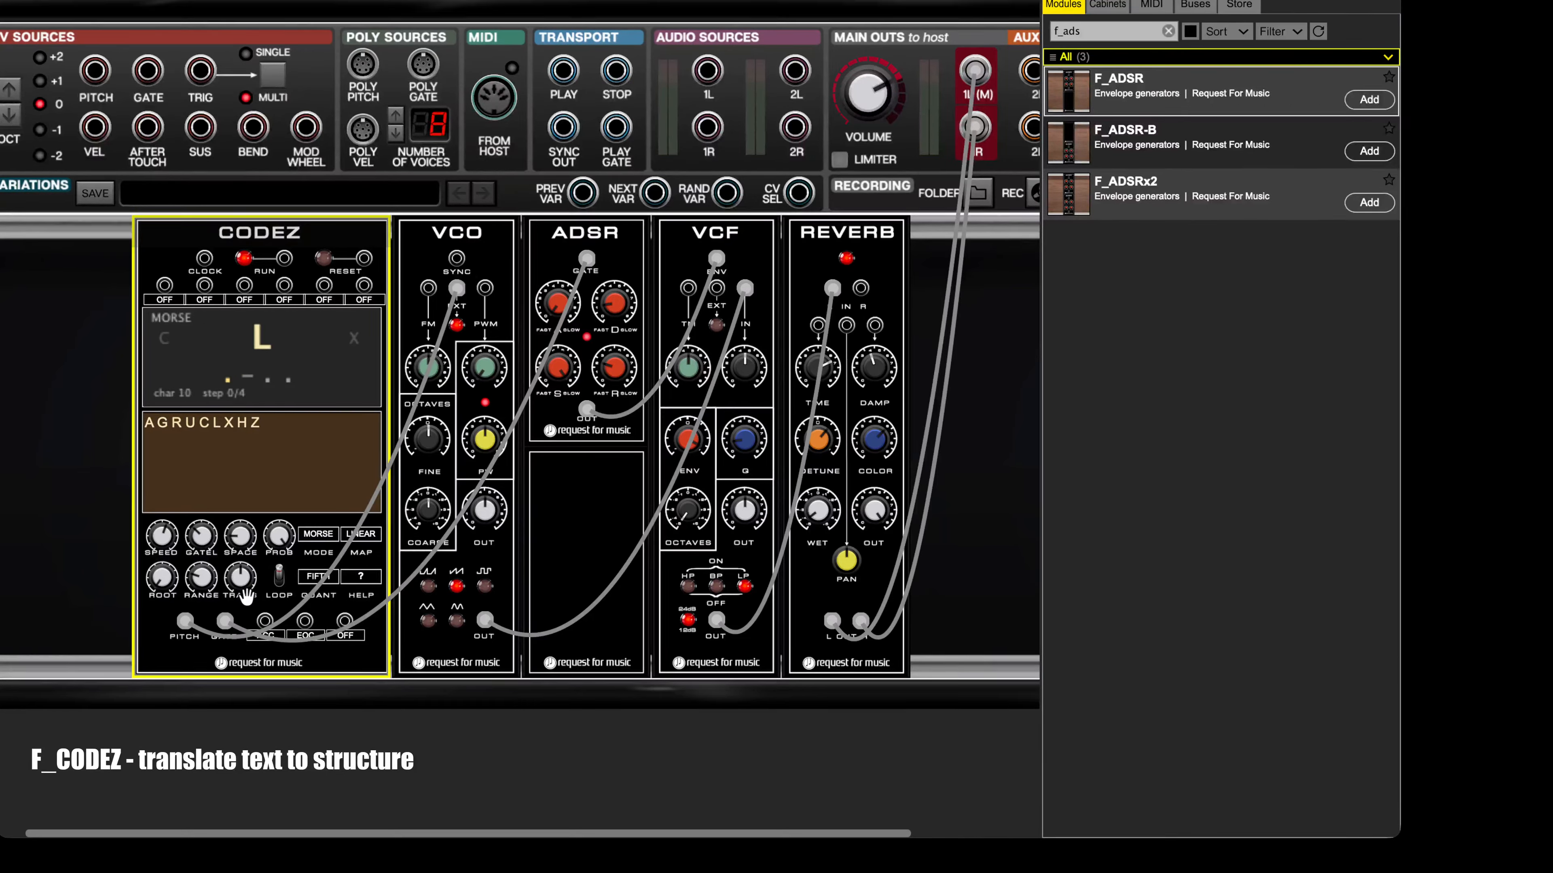
Step: Try SCALE quantization on the new letter sequence and change it to OCT
click(313, 577)
click(327, 505)
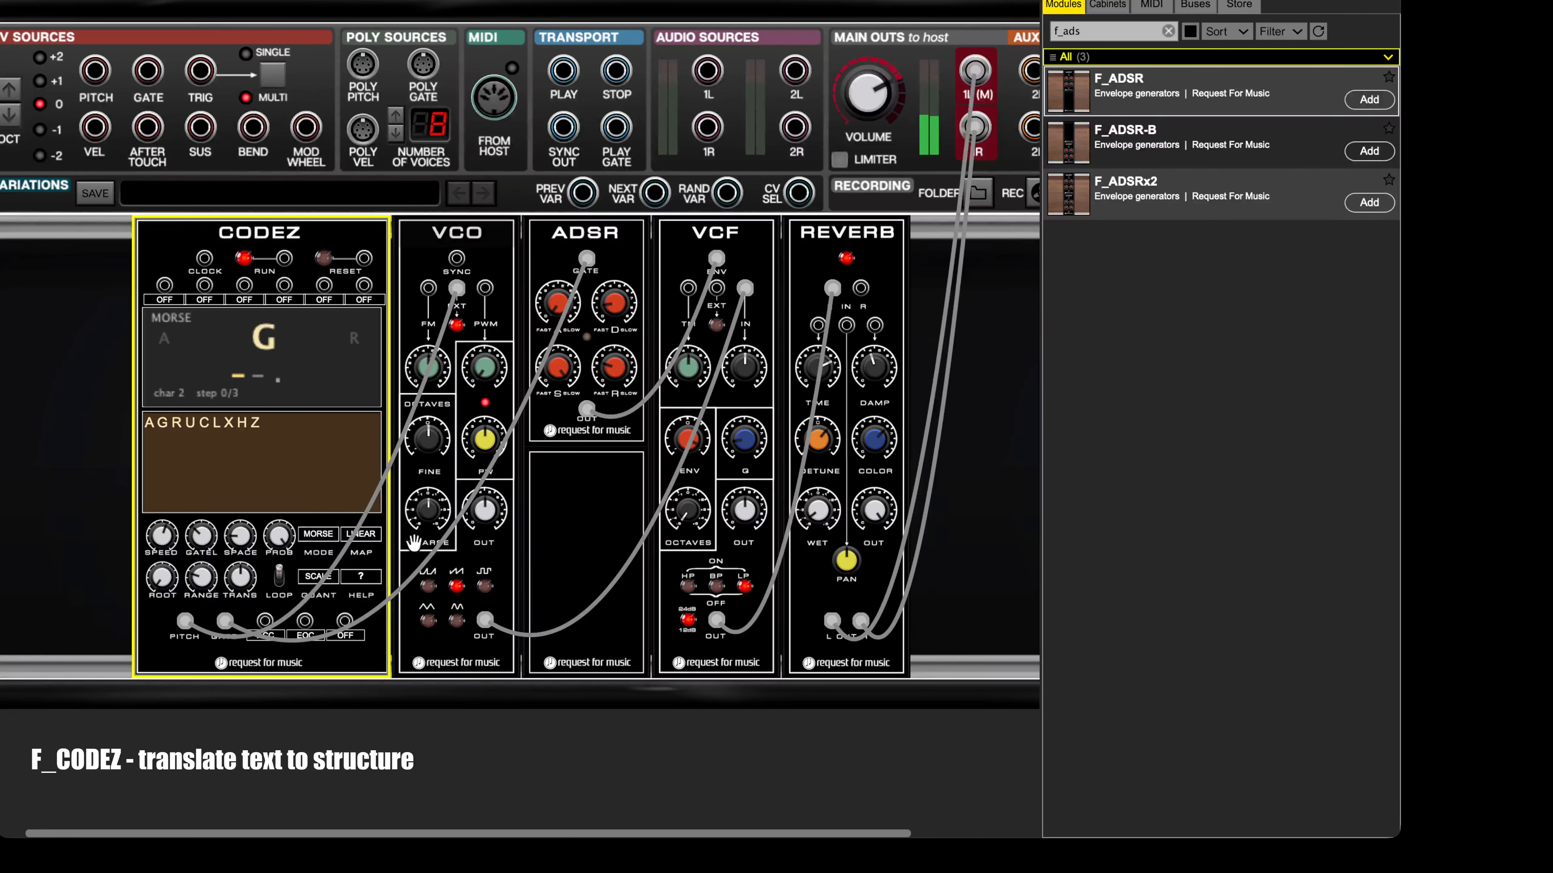
click(315, 577)
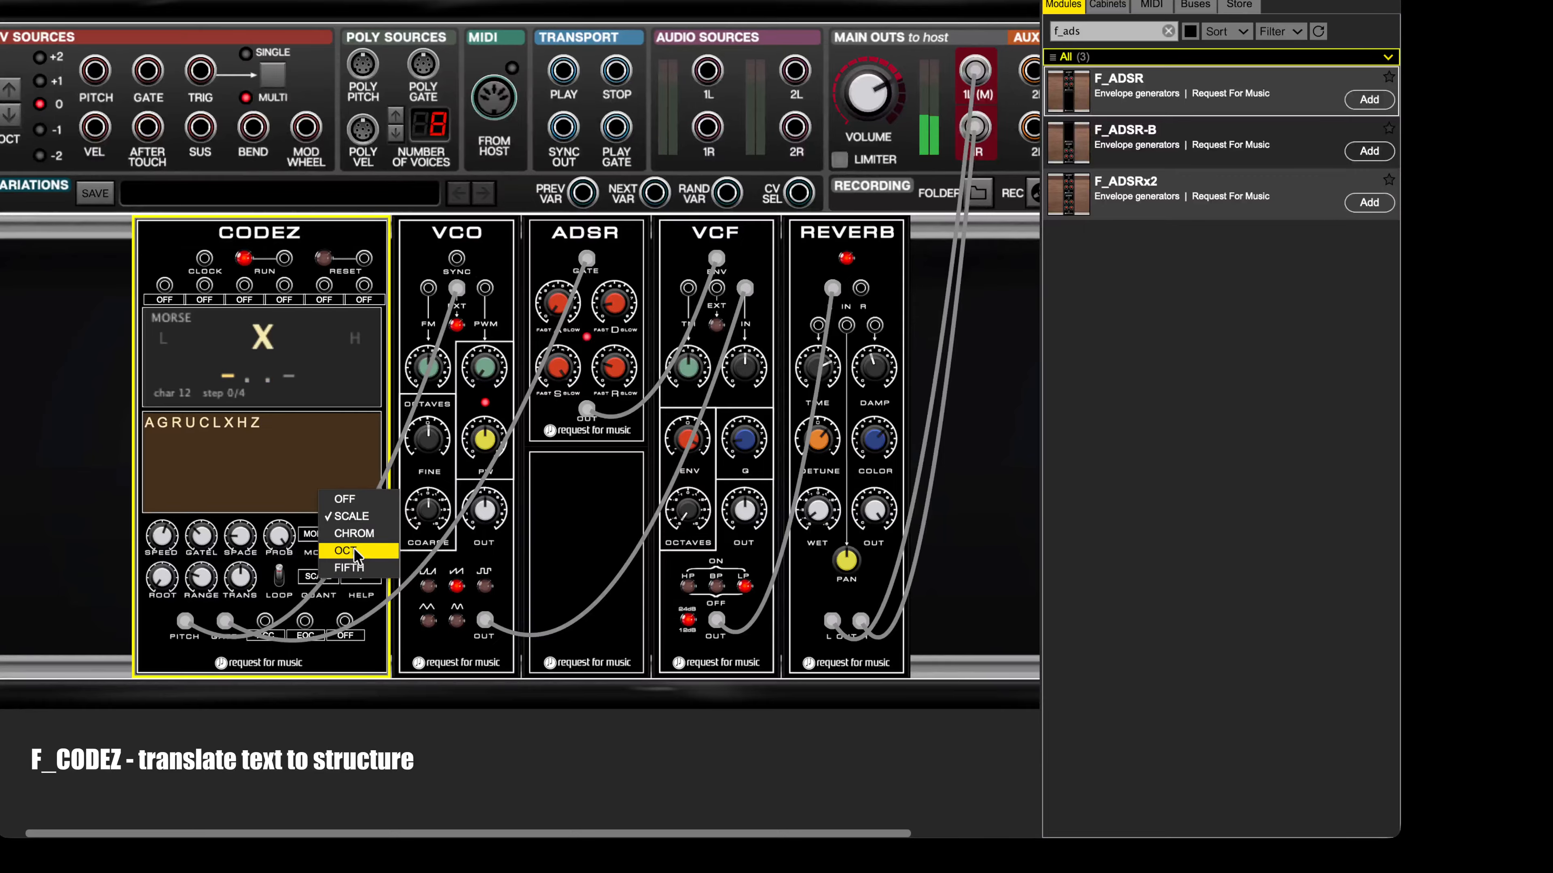
click(342, 538)
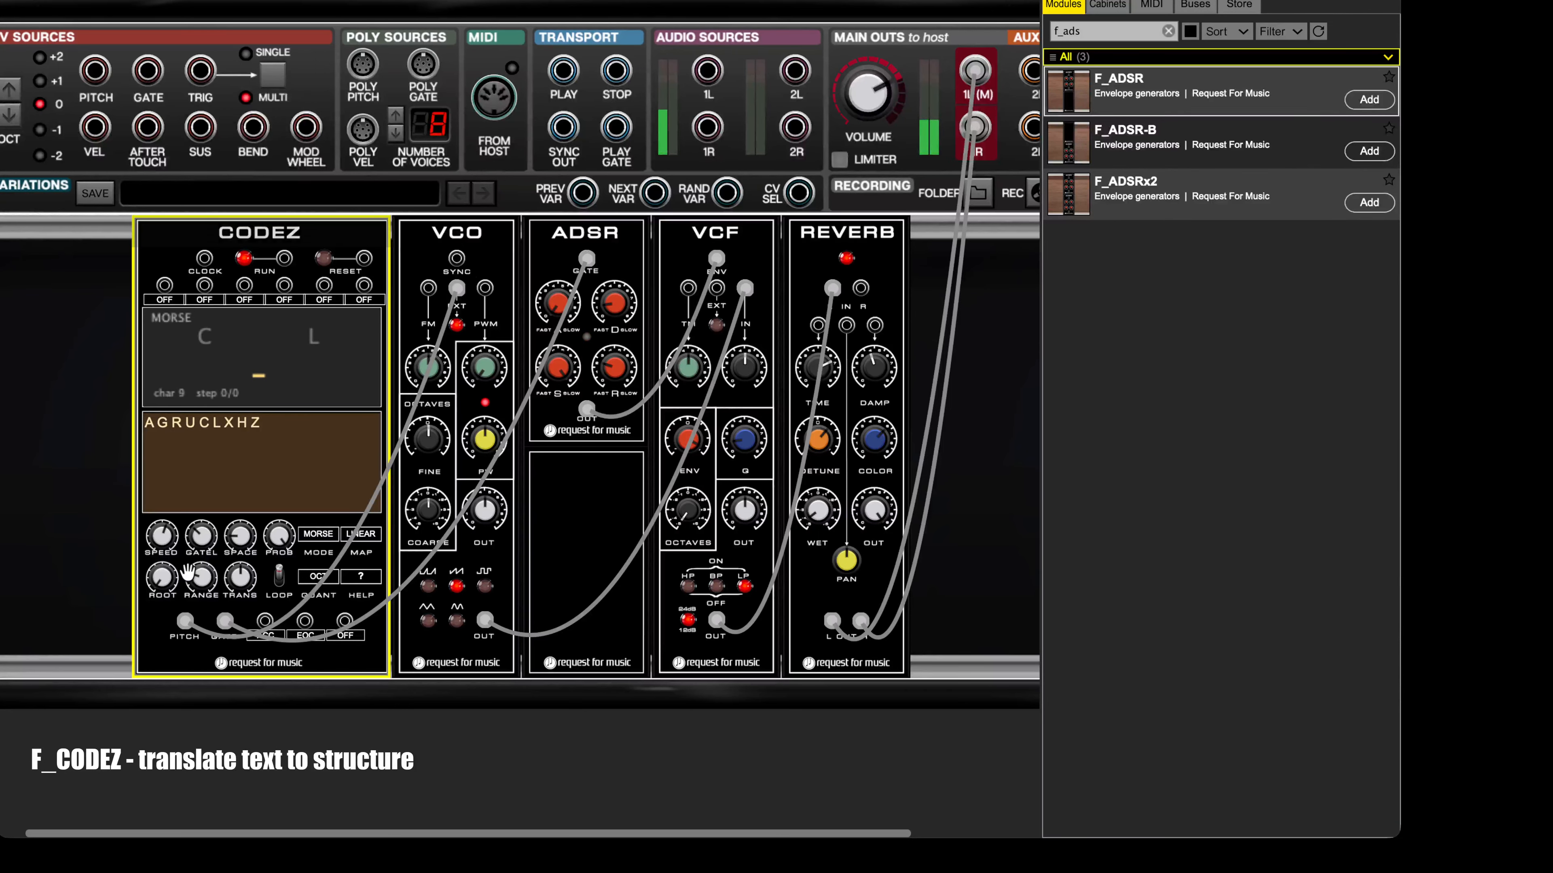
Step: Raise the CODEZ pitch range above 2 octaves and set the pitch quantization to FIFTH
mouse_move(202, 577)
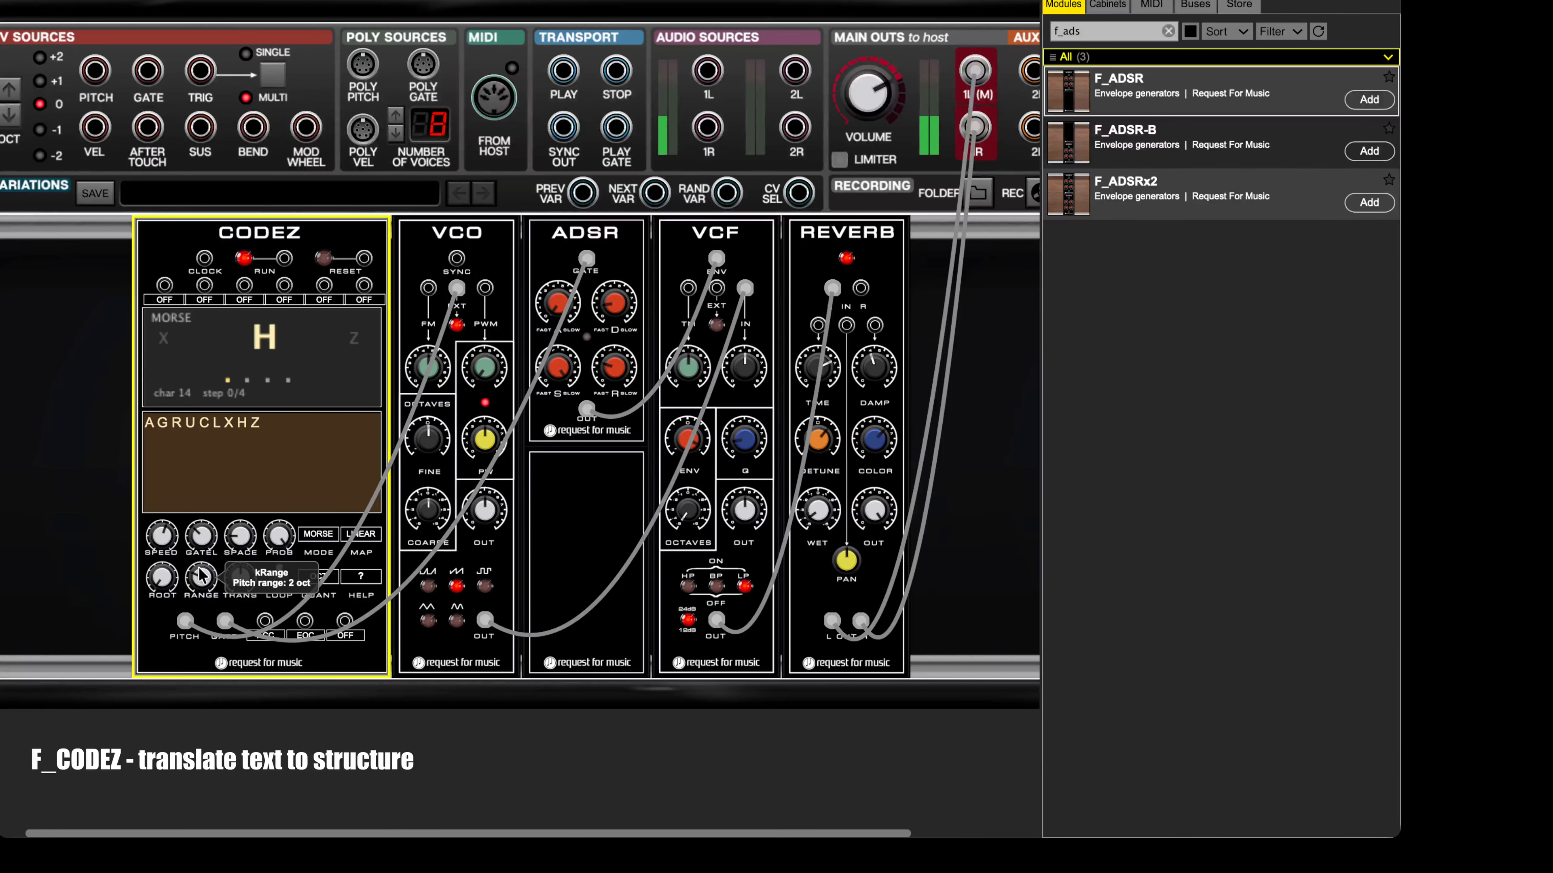
drag(202, 578, 261, 454)
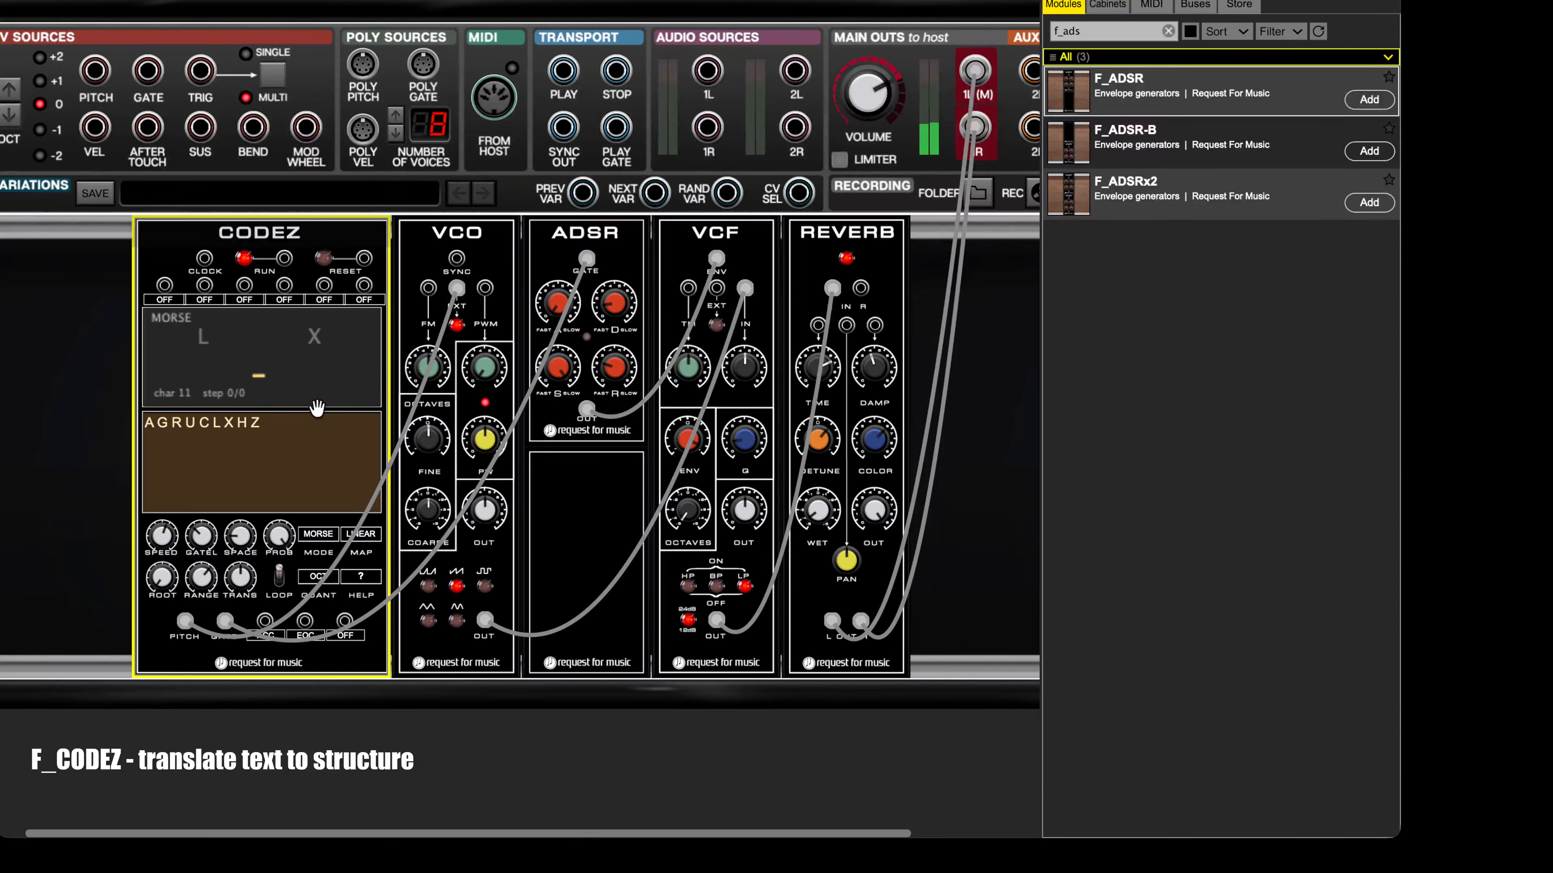
click(319, 577)
click(344, 565)
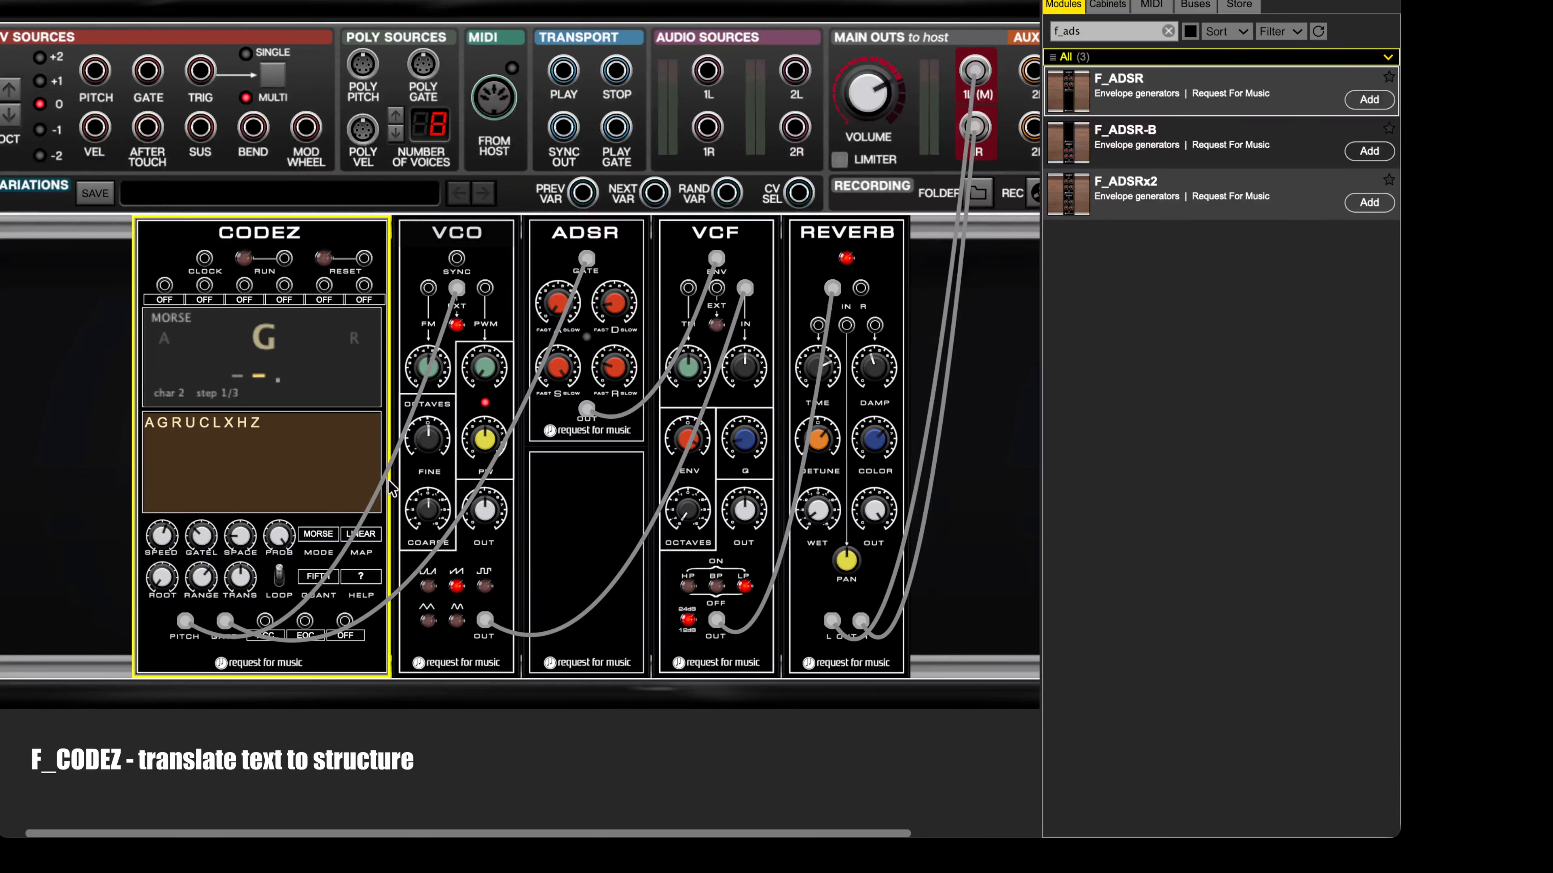
Step: Play HELLO as the CODEZ text and set its pitch quantization to SCALE
click(215, 422)
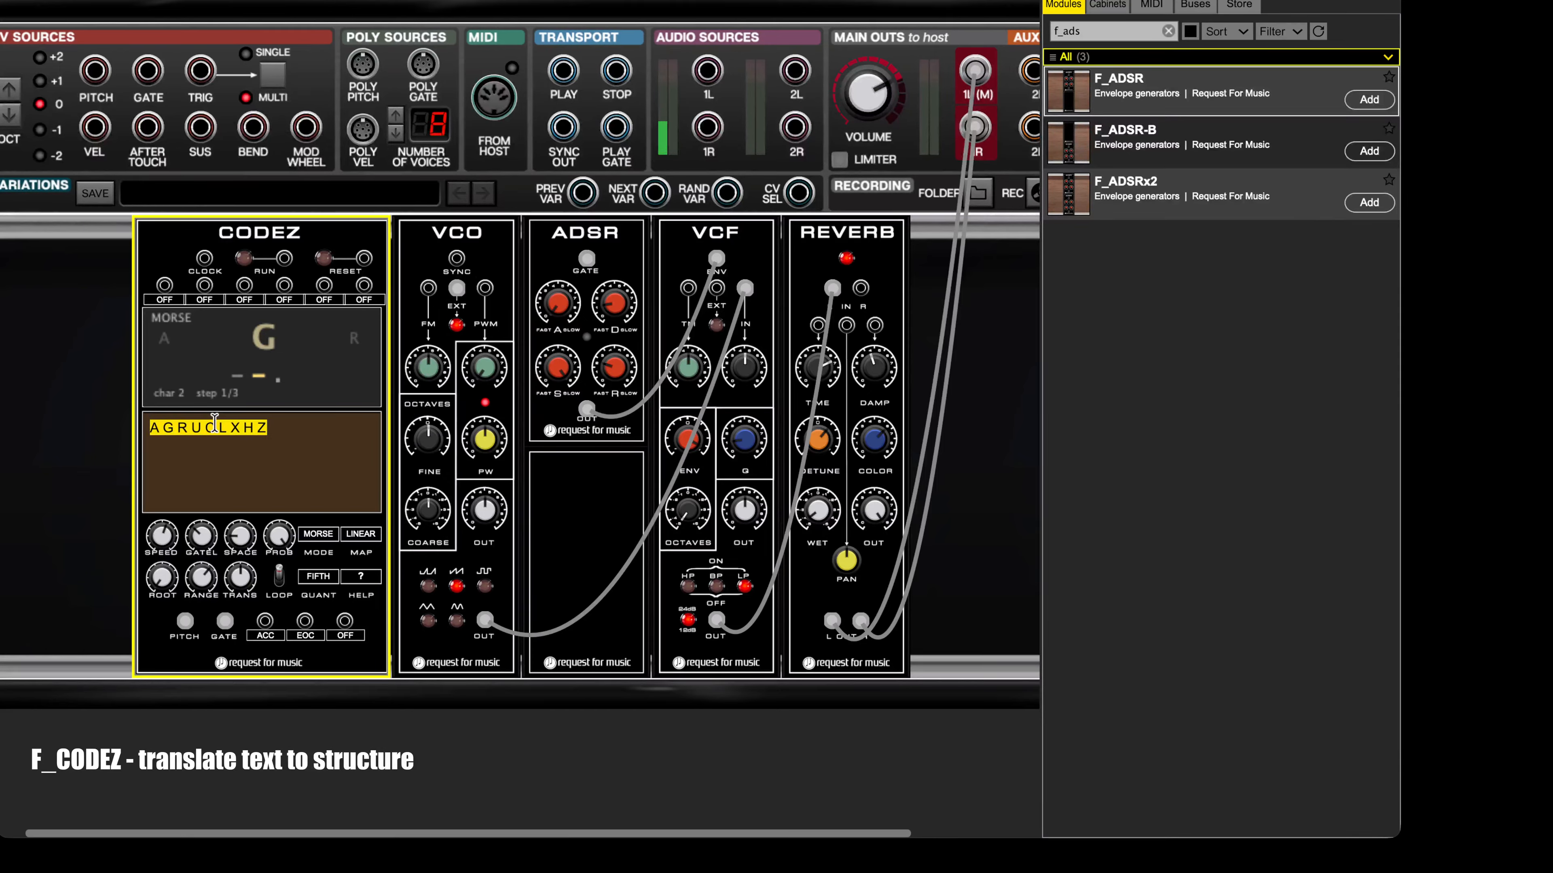
text(HELLO)
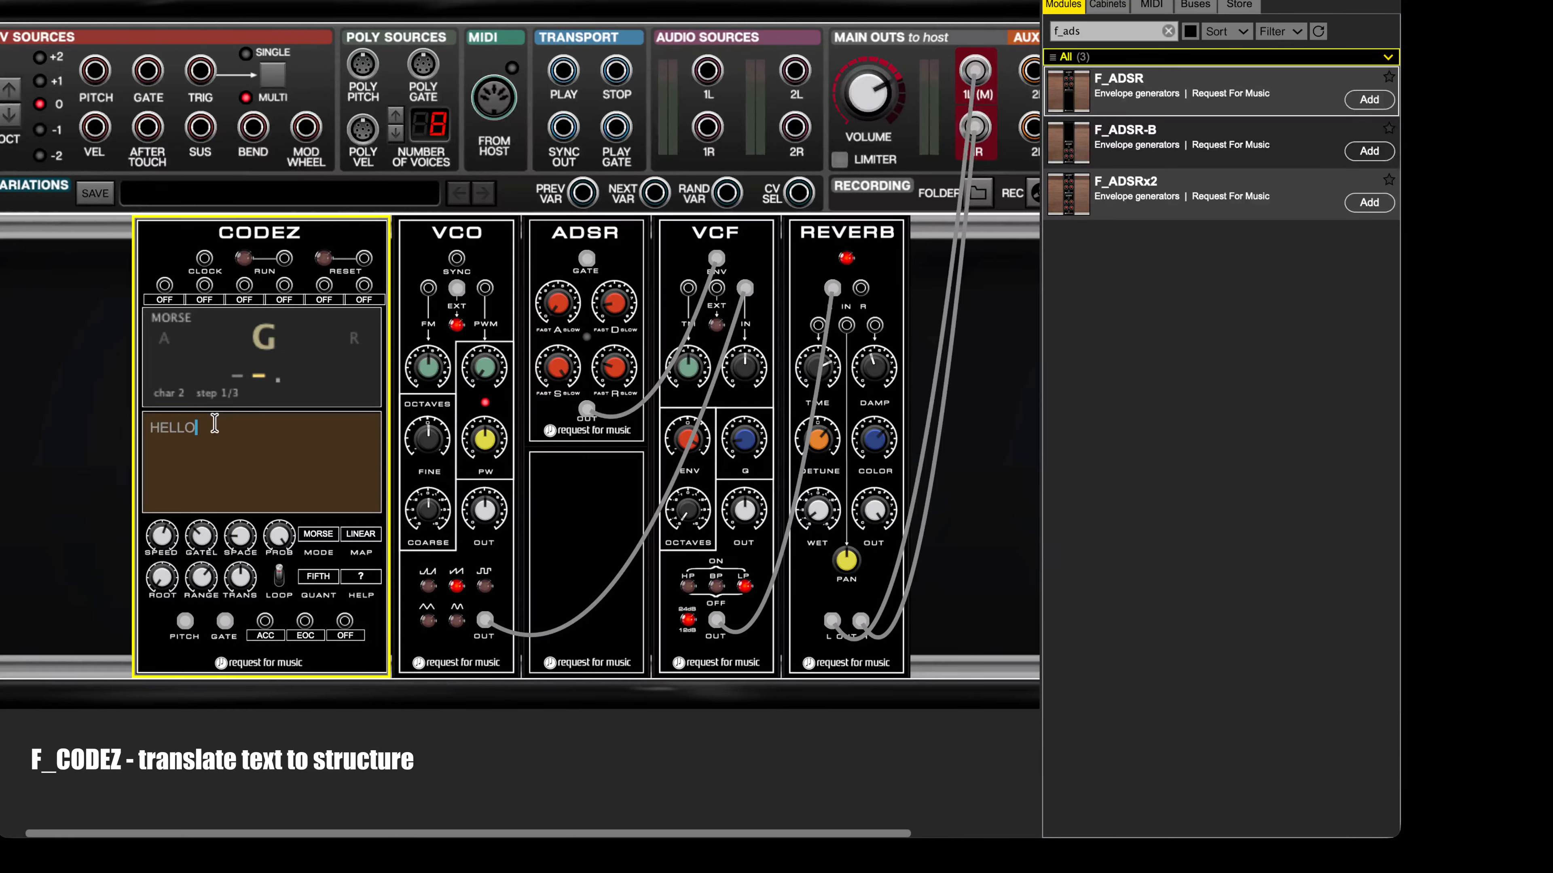
click(342, 394)
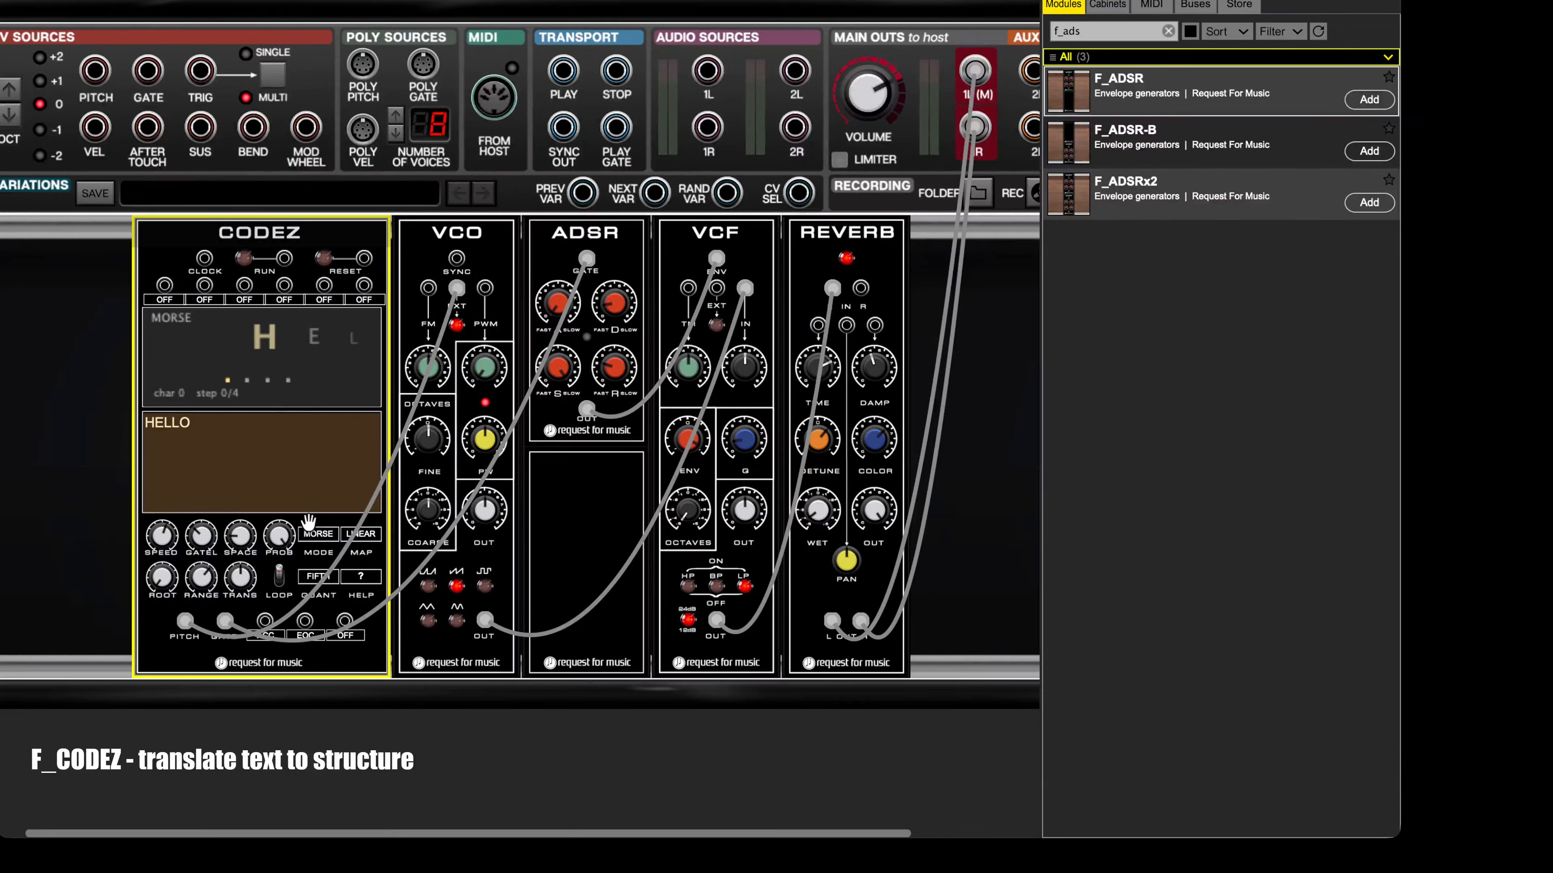
click(243, 257)
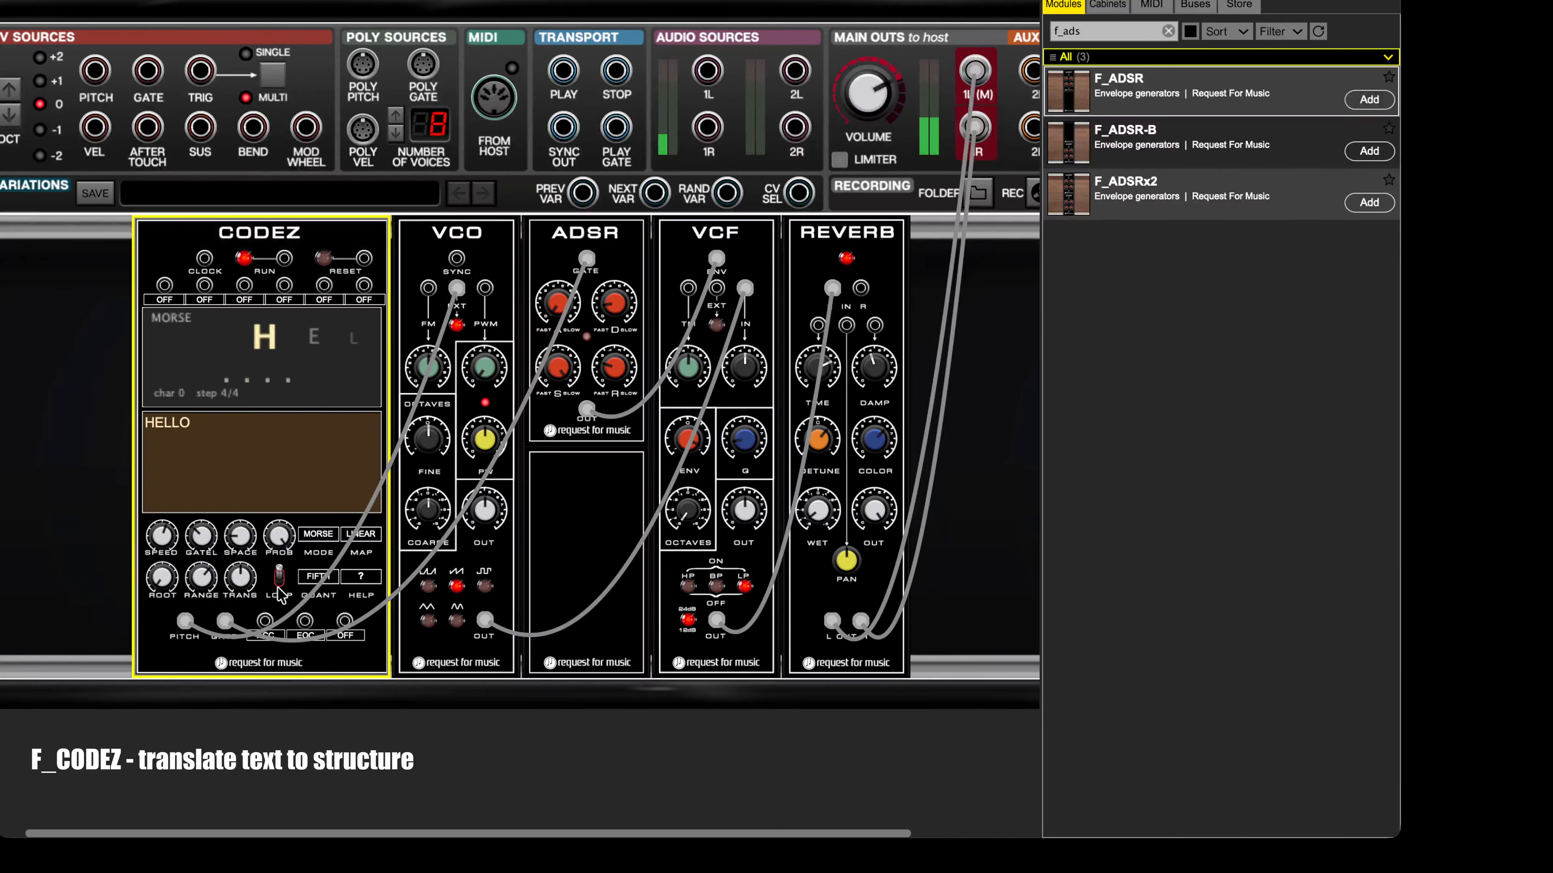
click(322, 581)
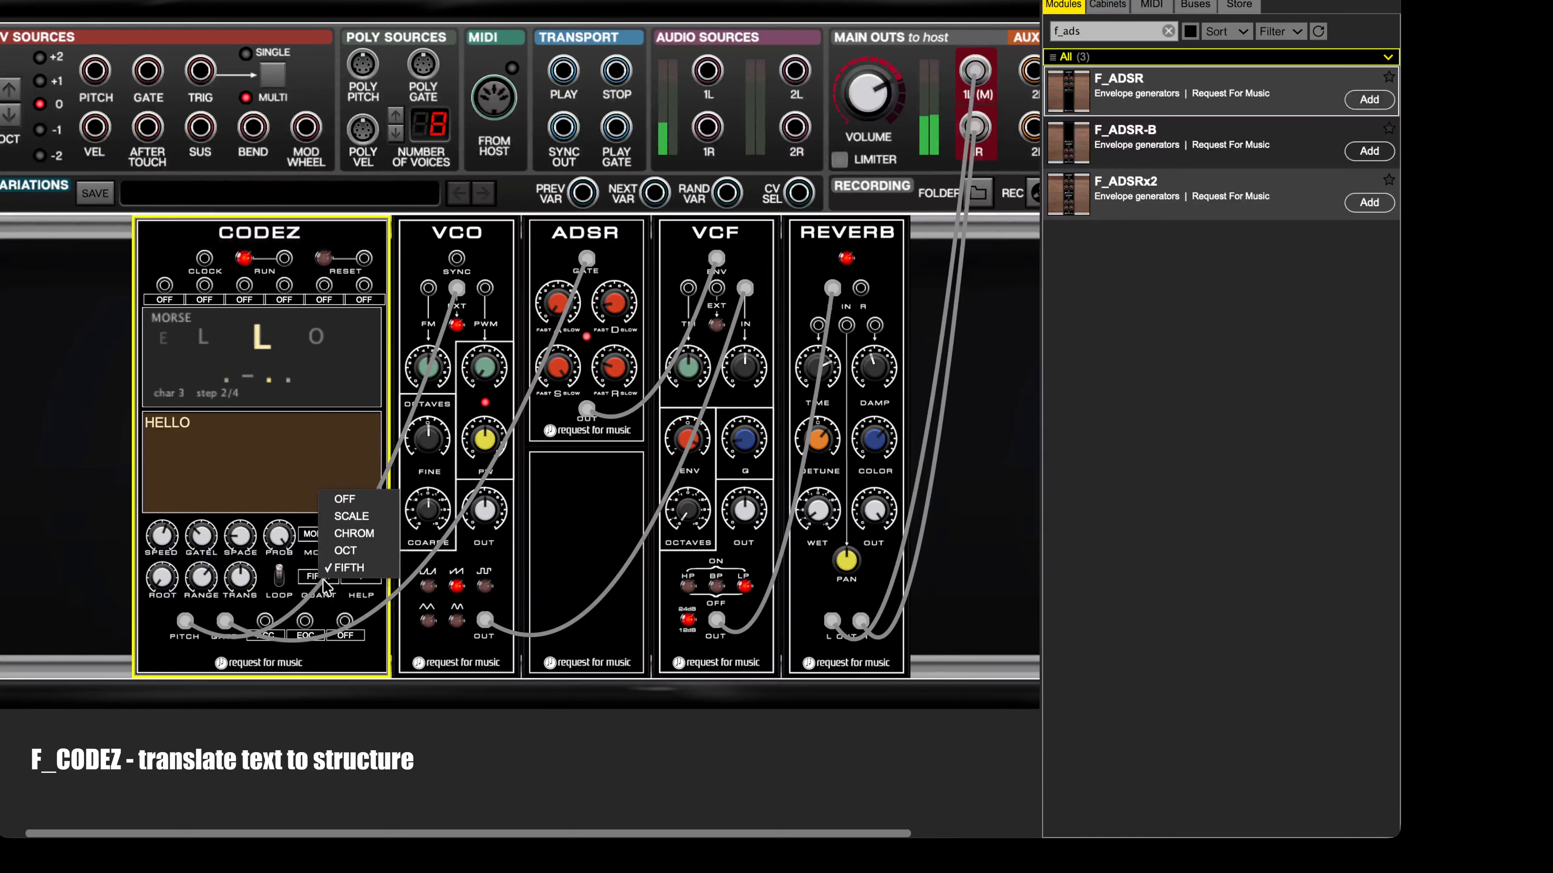
click(330, 516)
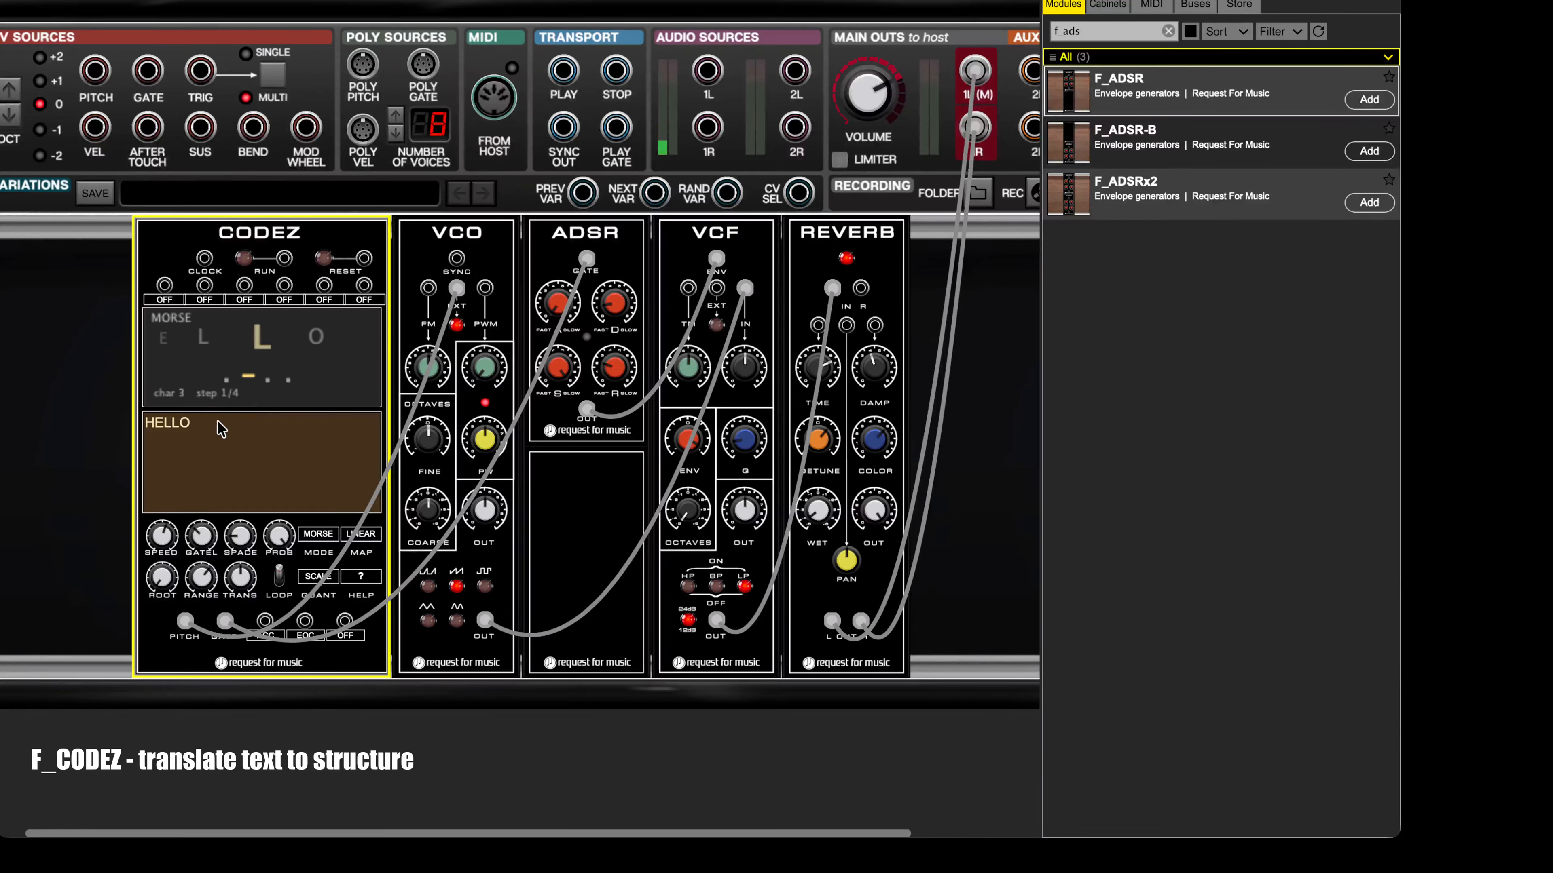
Step: Play HELLO in BINARY input mode and adjust the CODEZ sequence speed
click(322, 537)
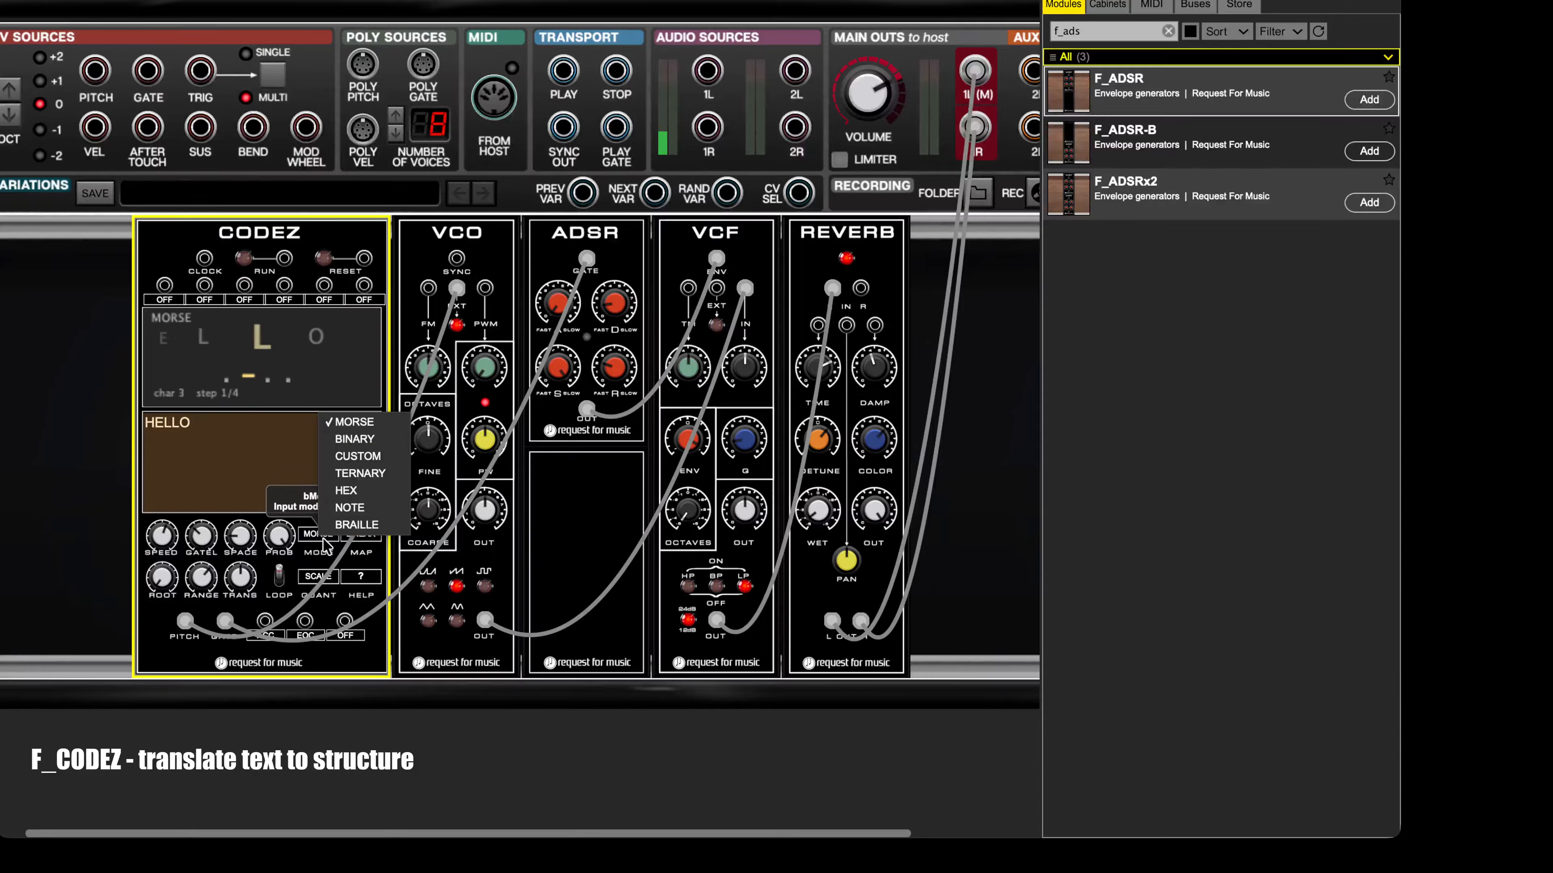
click(346, 441)
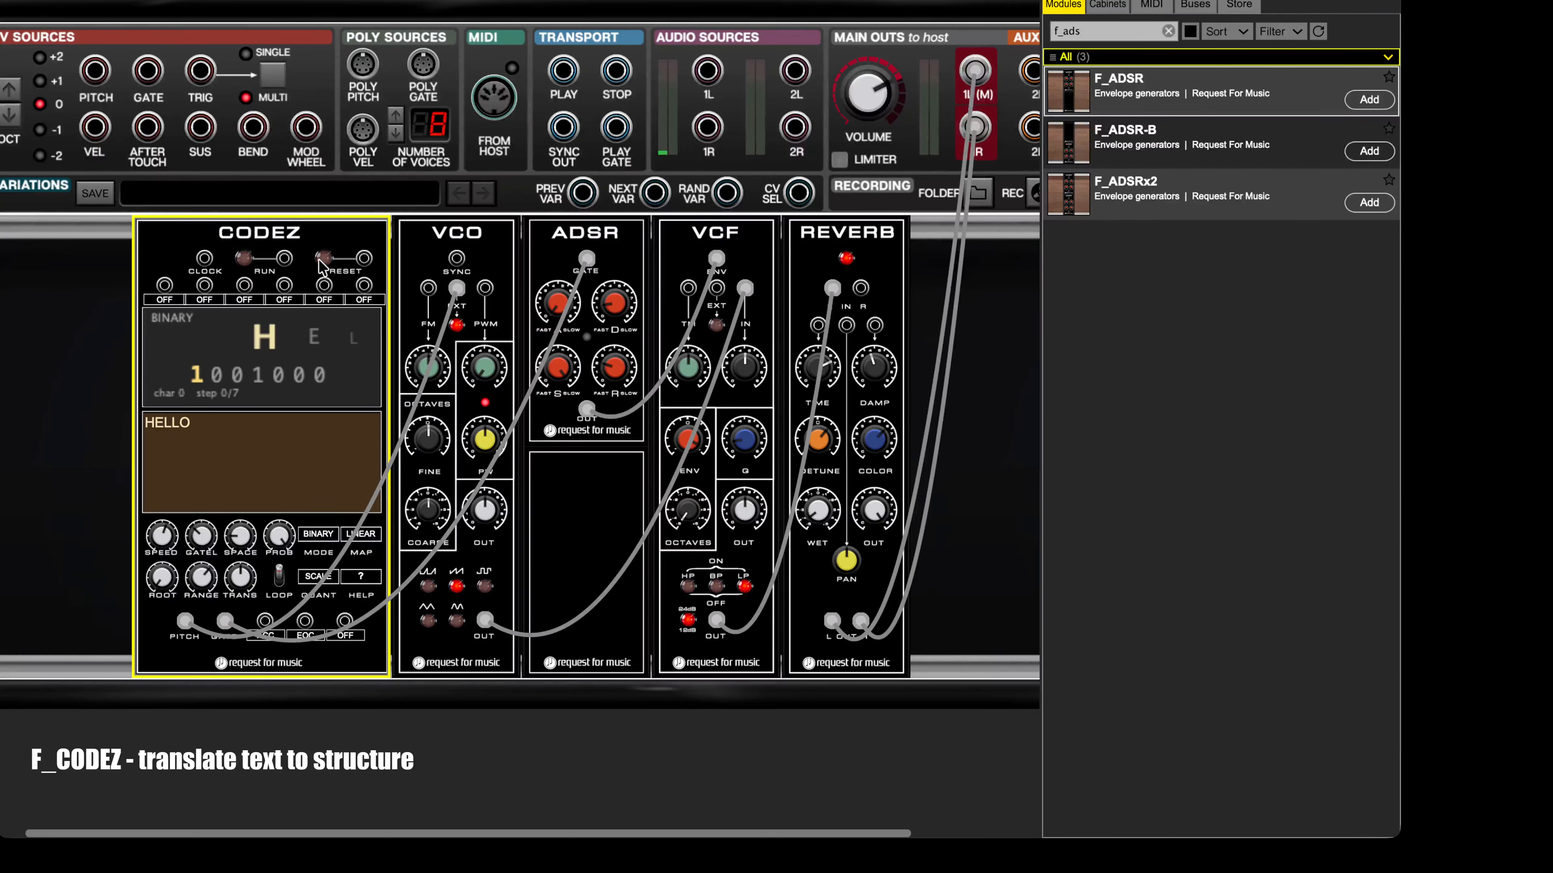
click(243, 259)
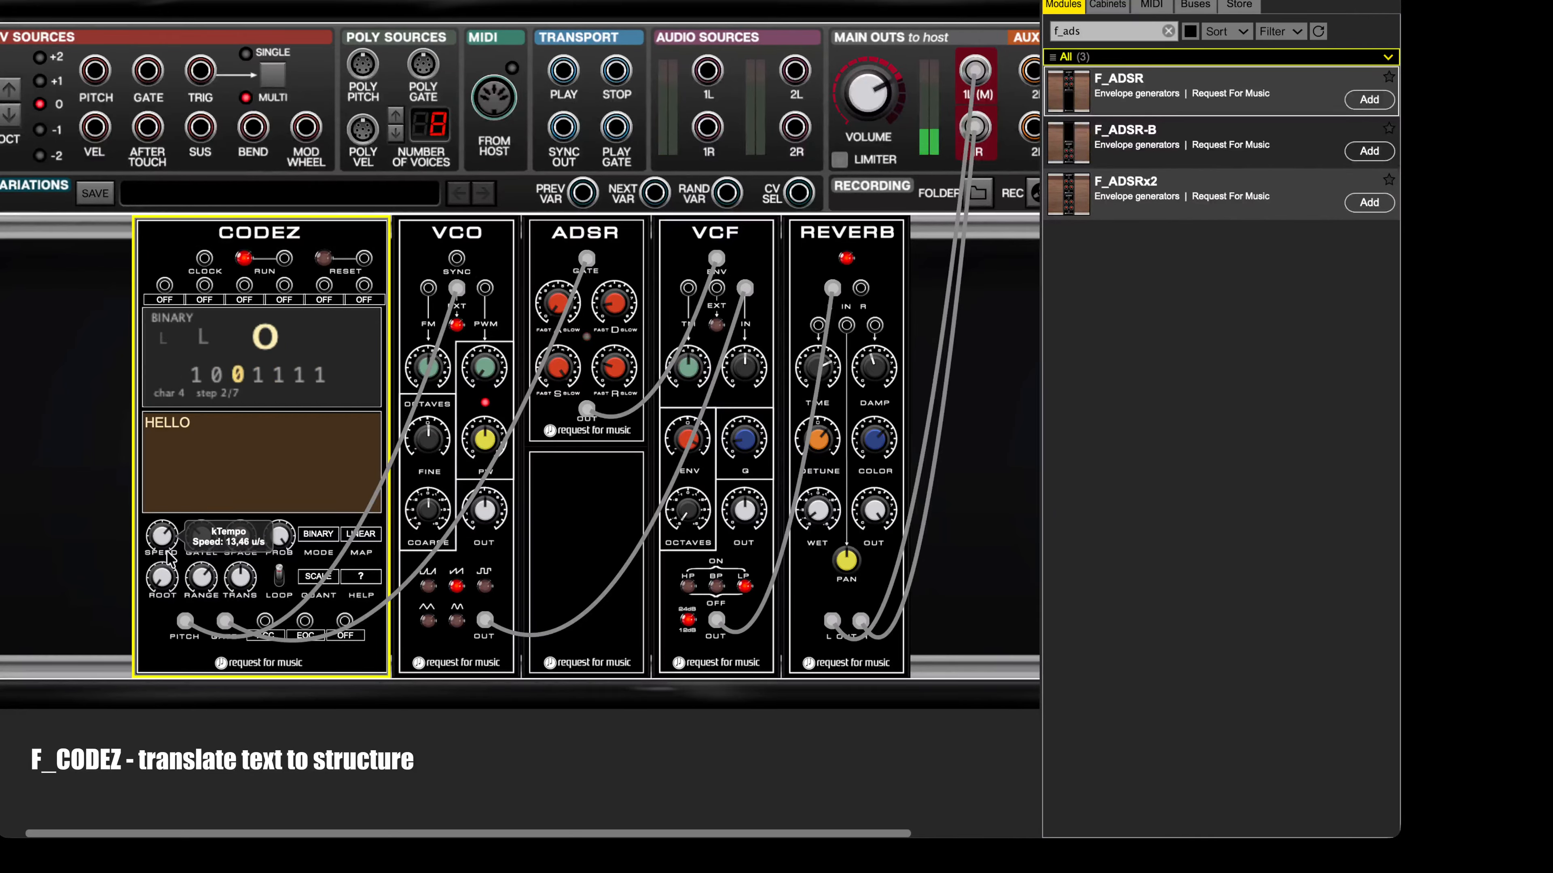
drag(168, 553, 171, 565)
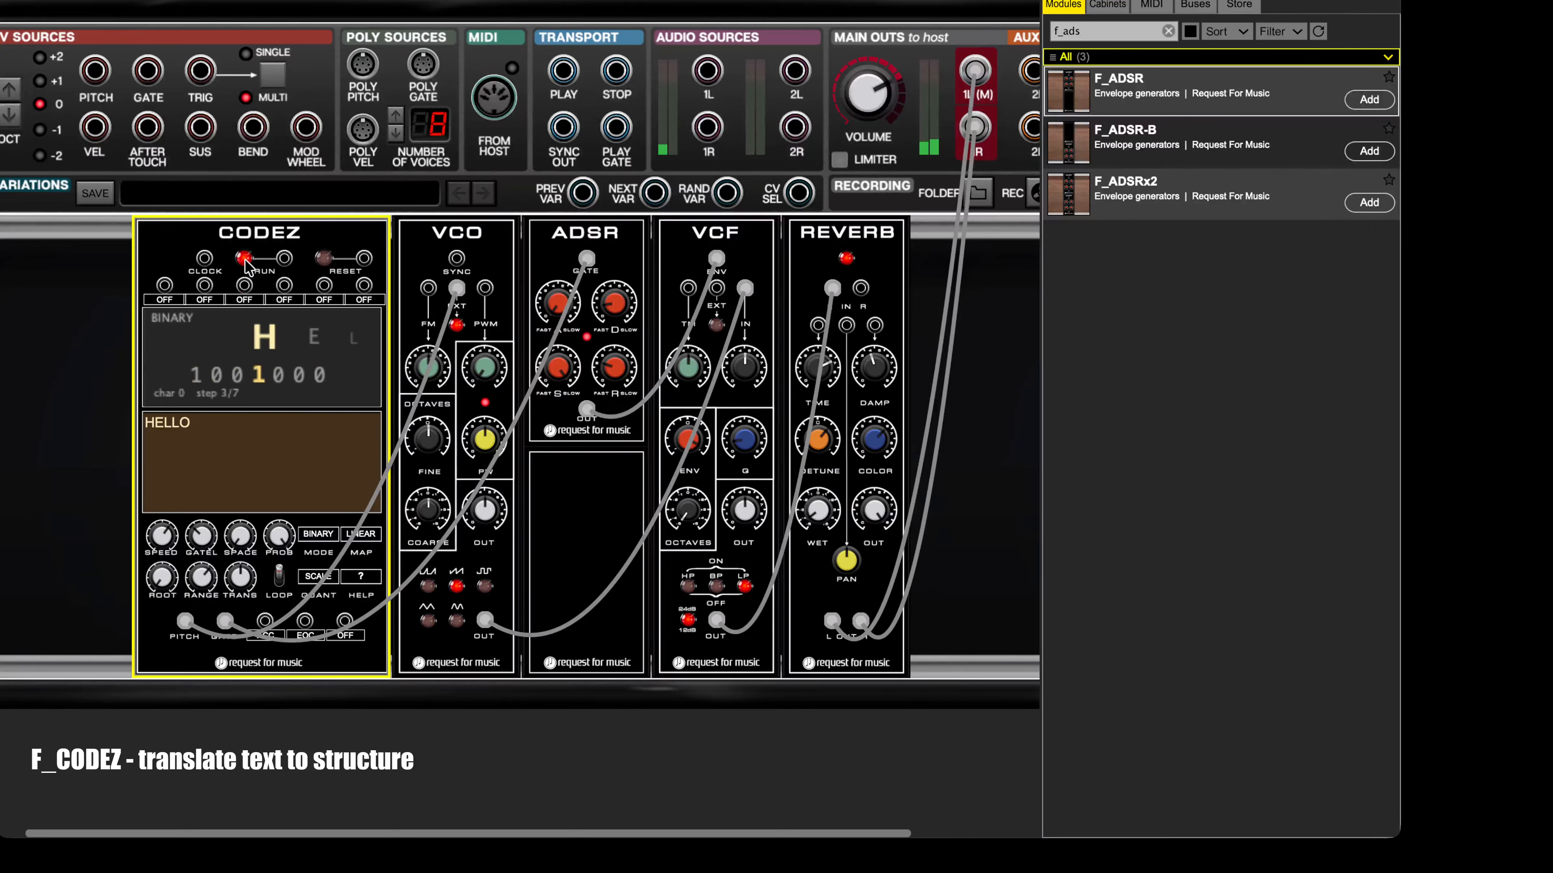
Step: Replace the CODEZ text with 12012012 and set the input mode to TERNARY
double_click(183, 426)
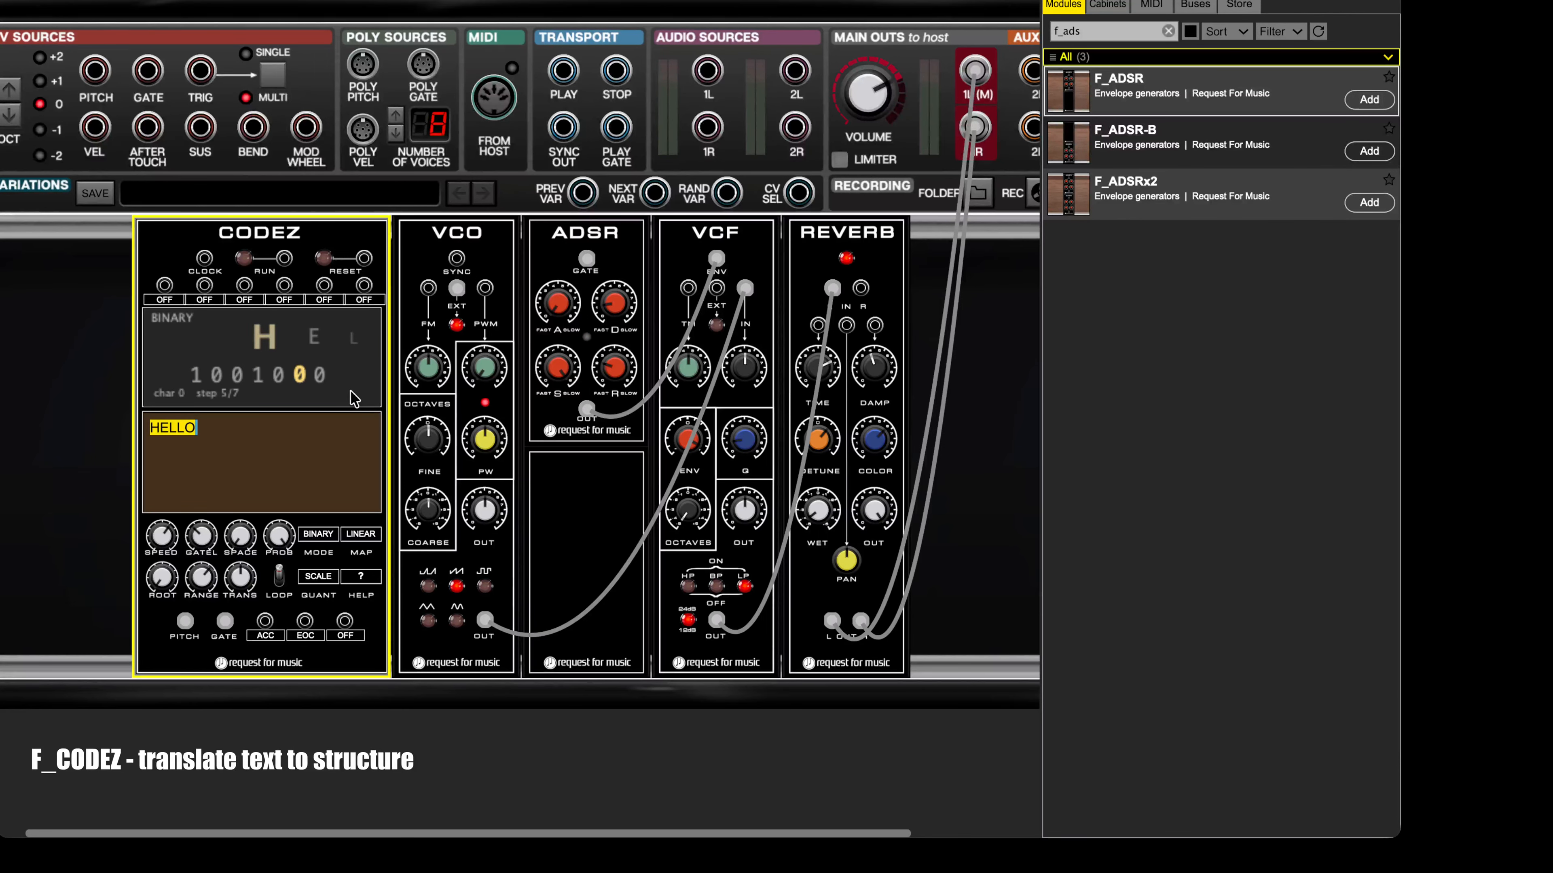
text(12012012)
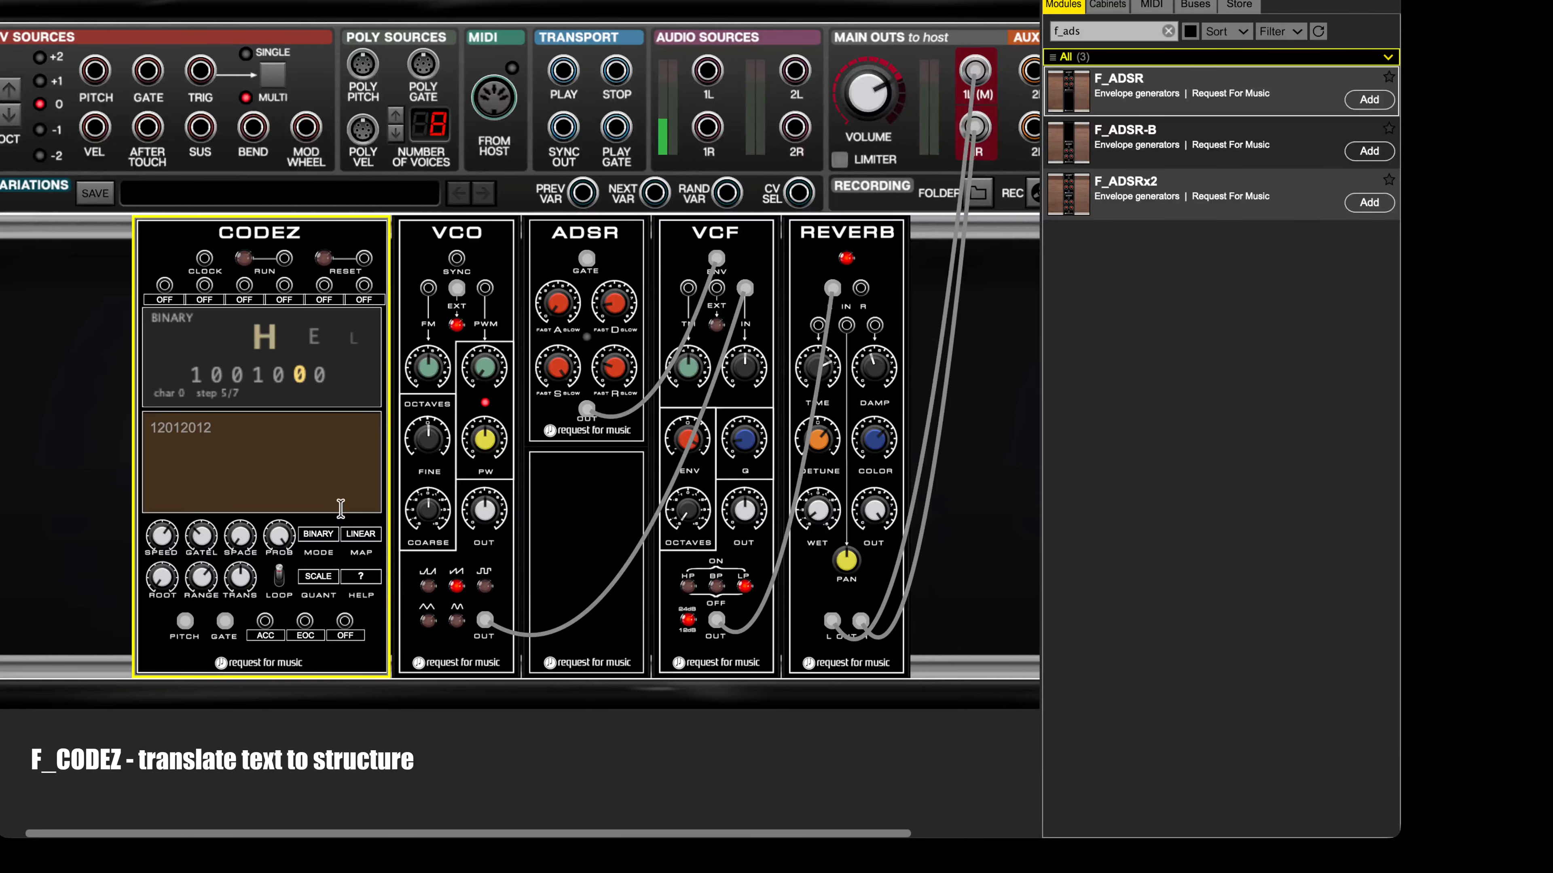
click(323, 535)
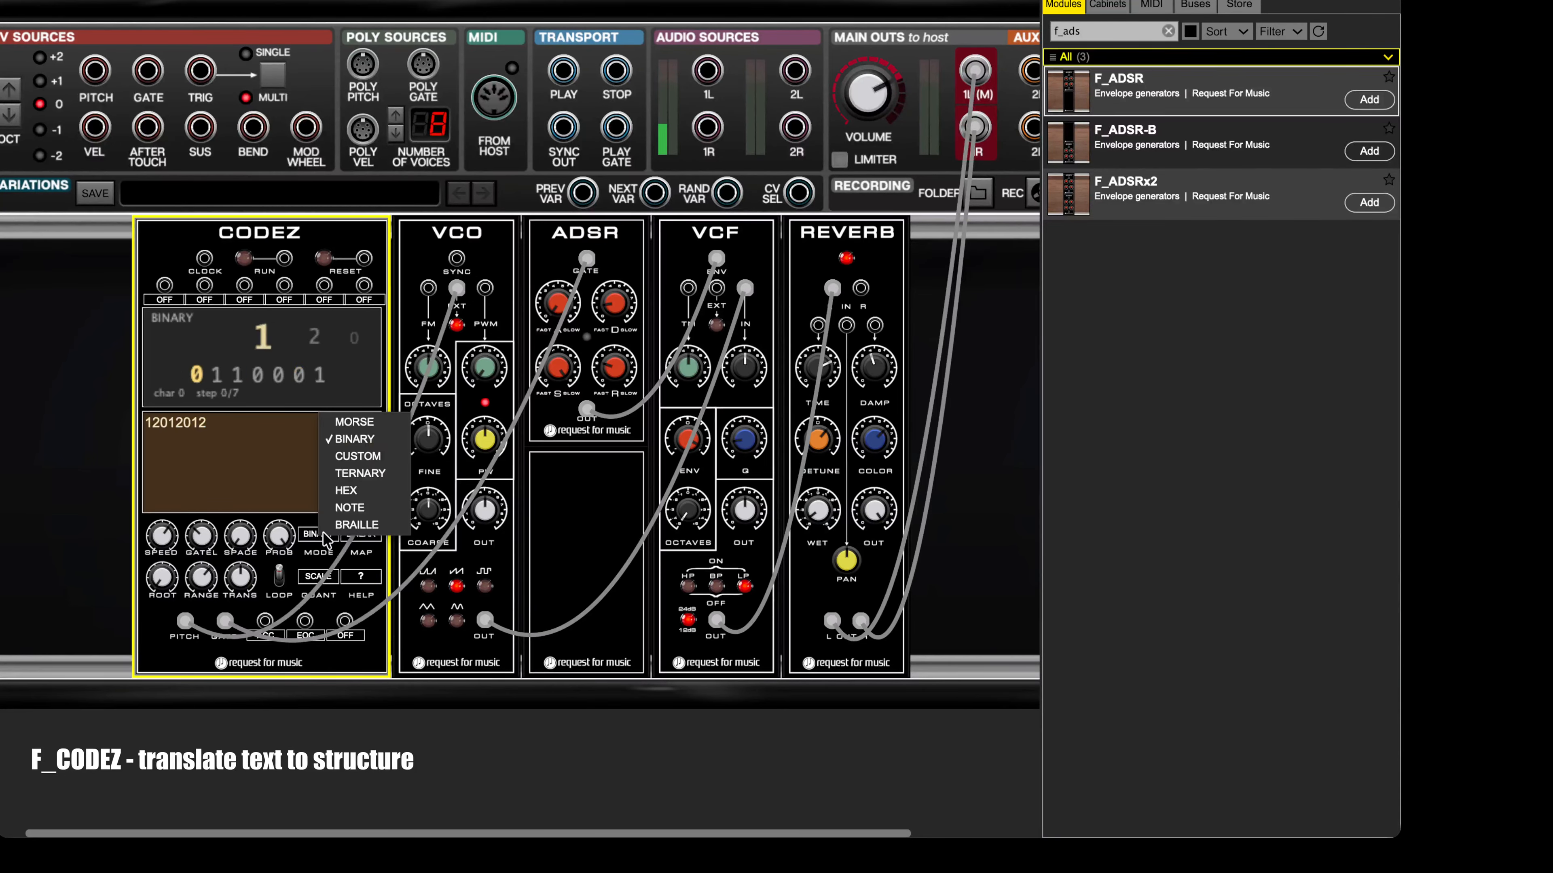
click(357, 477)
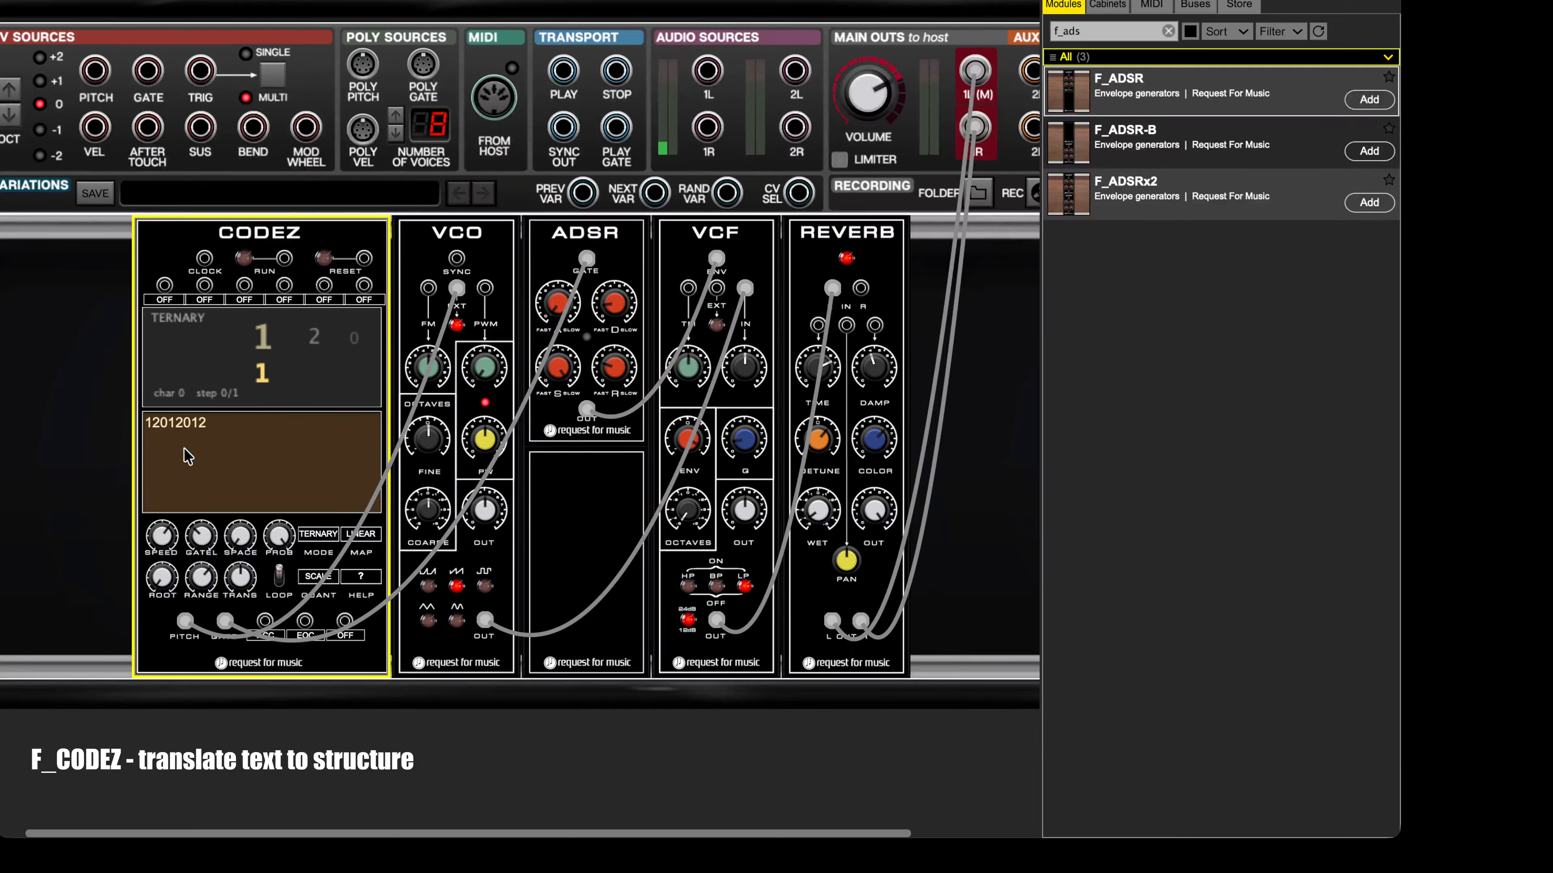
Step: Check the TERNARY input help and play the 12012012 sequence at a slower speed
click(361, 577)
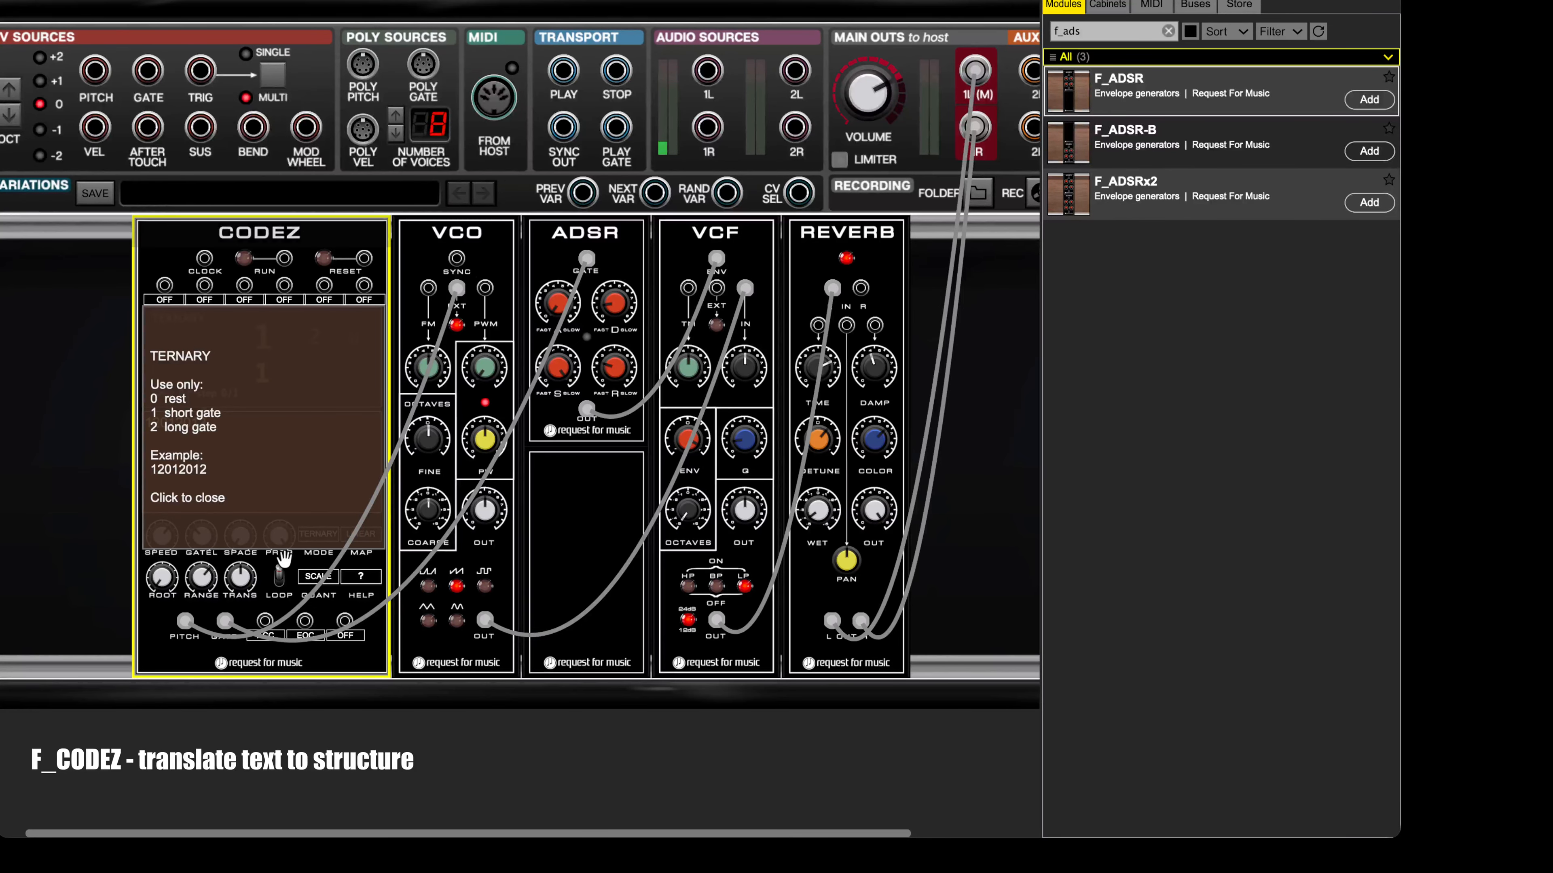
click(285, 471)
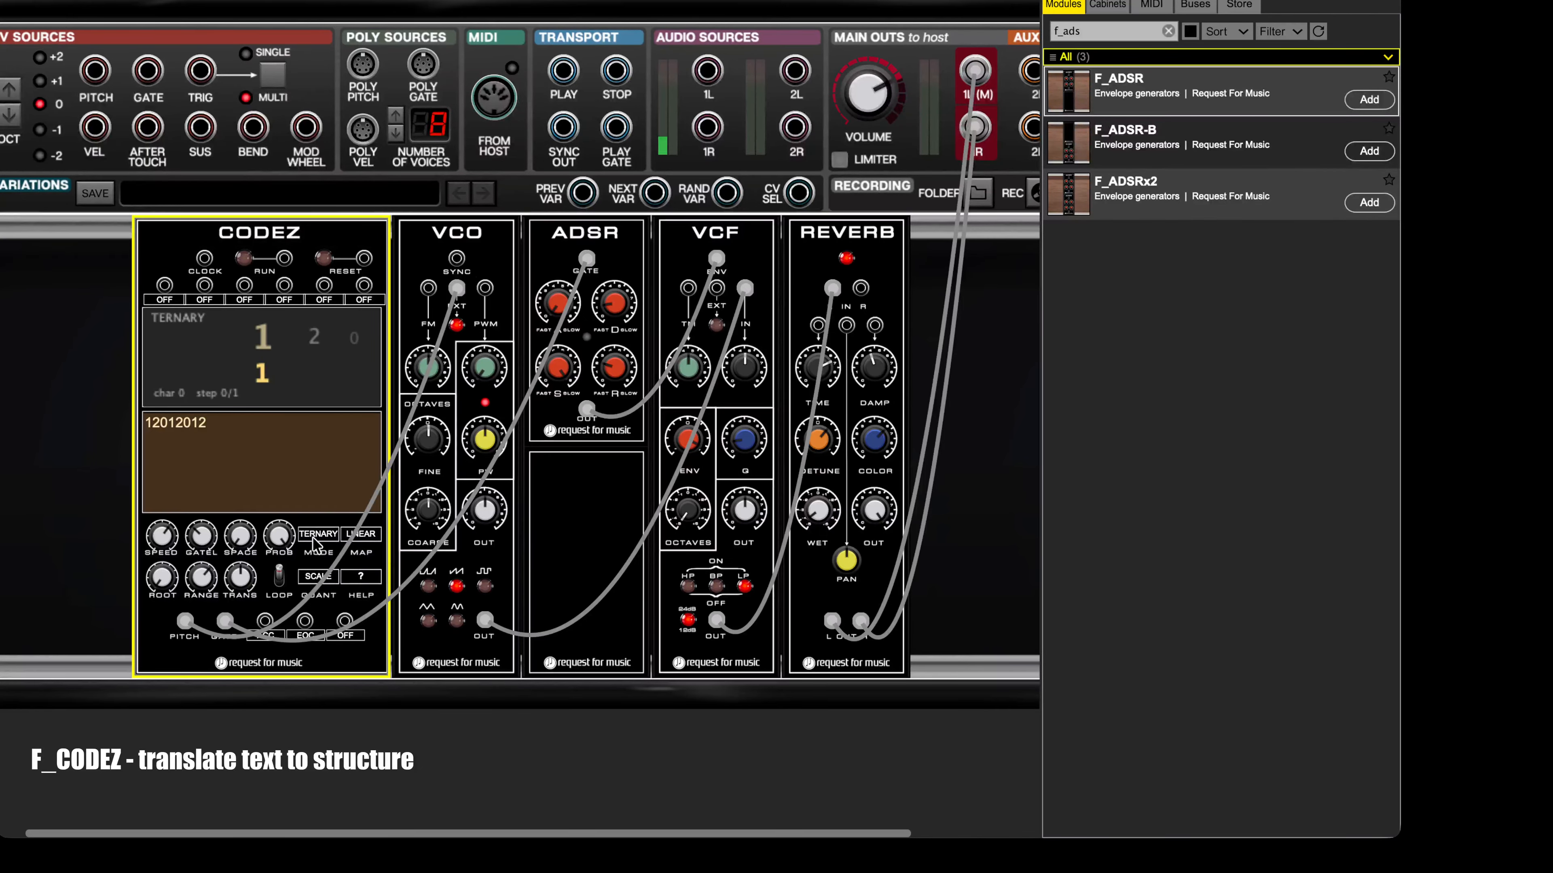
click(248, 262)
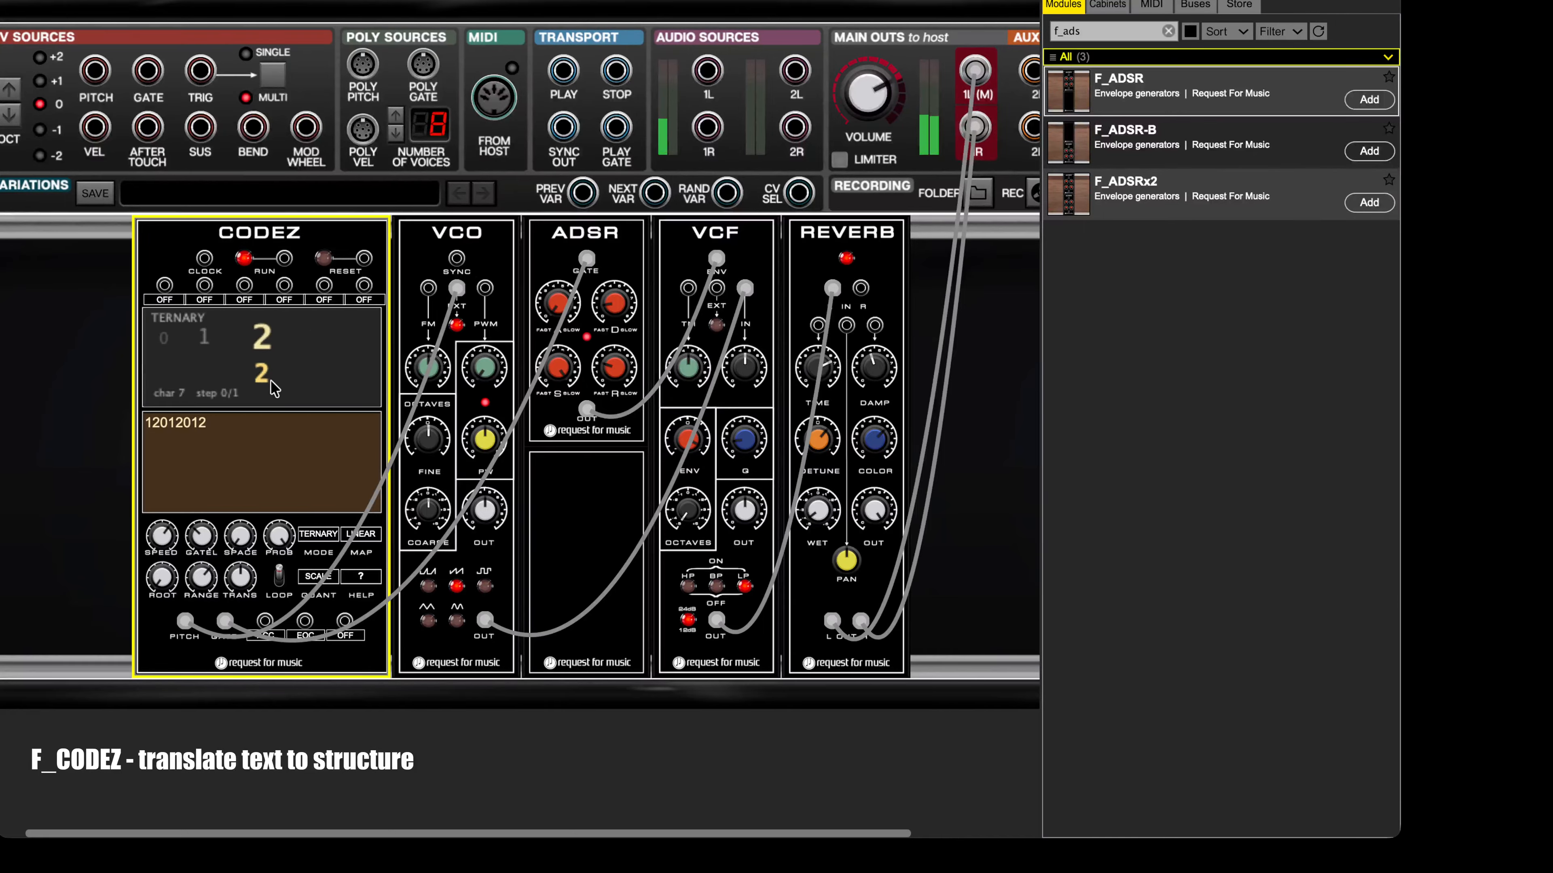
drag(173, 534, 199, 609)
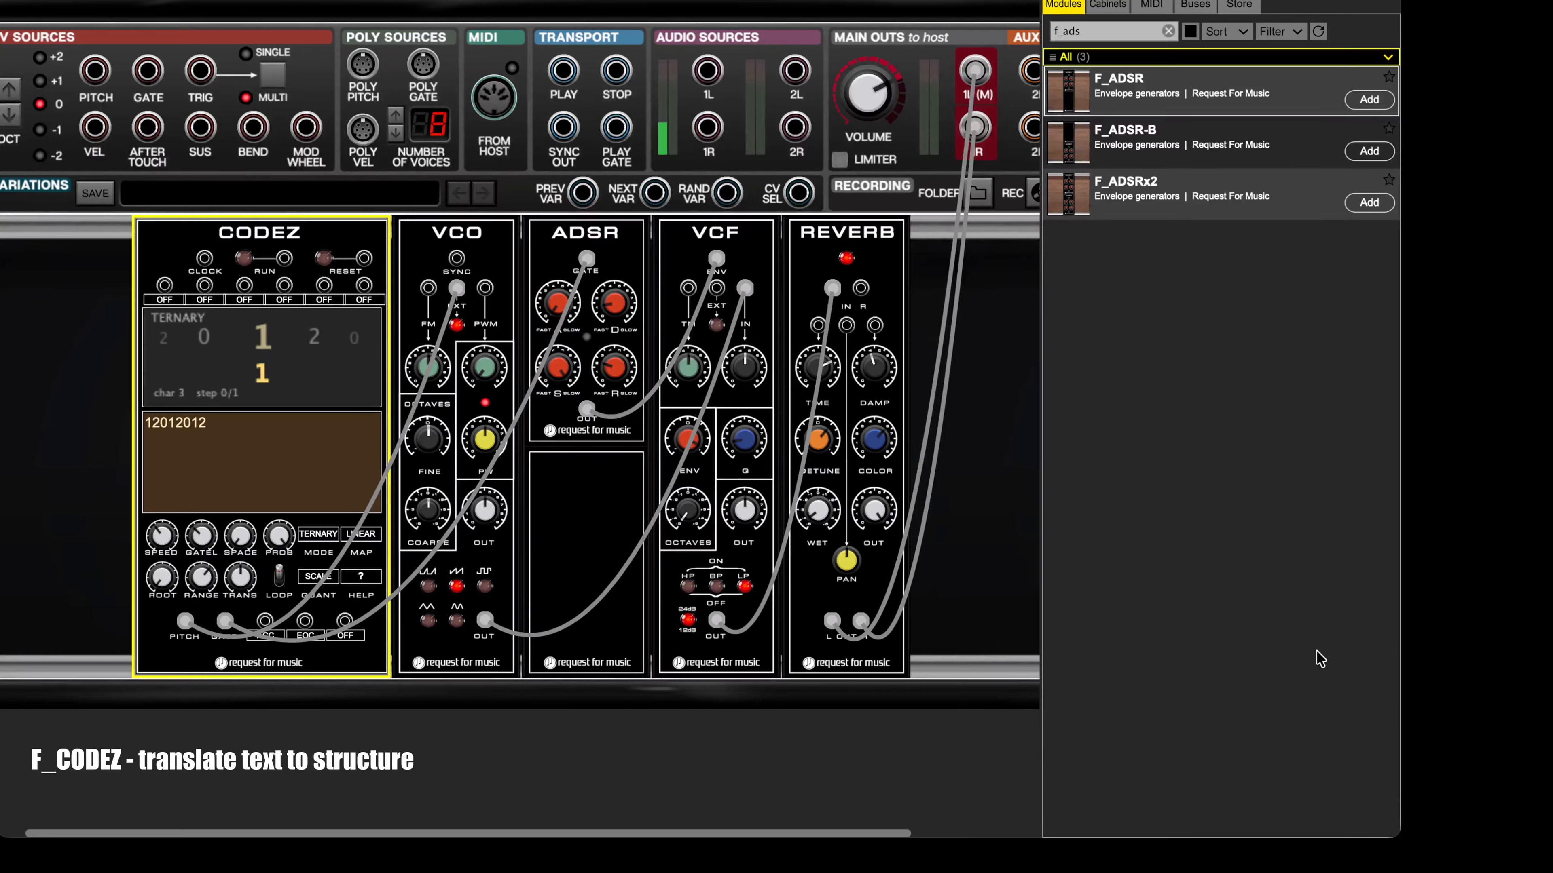
Step: Set the CODEZ input mode to HEX and replace its text with 1A3F7C
click(314, 536)
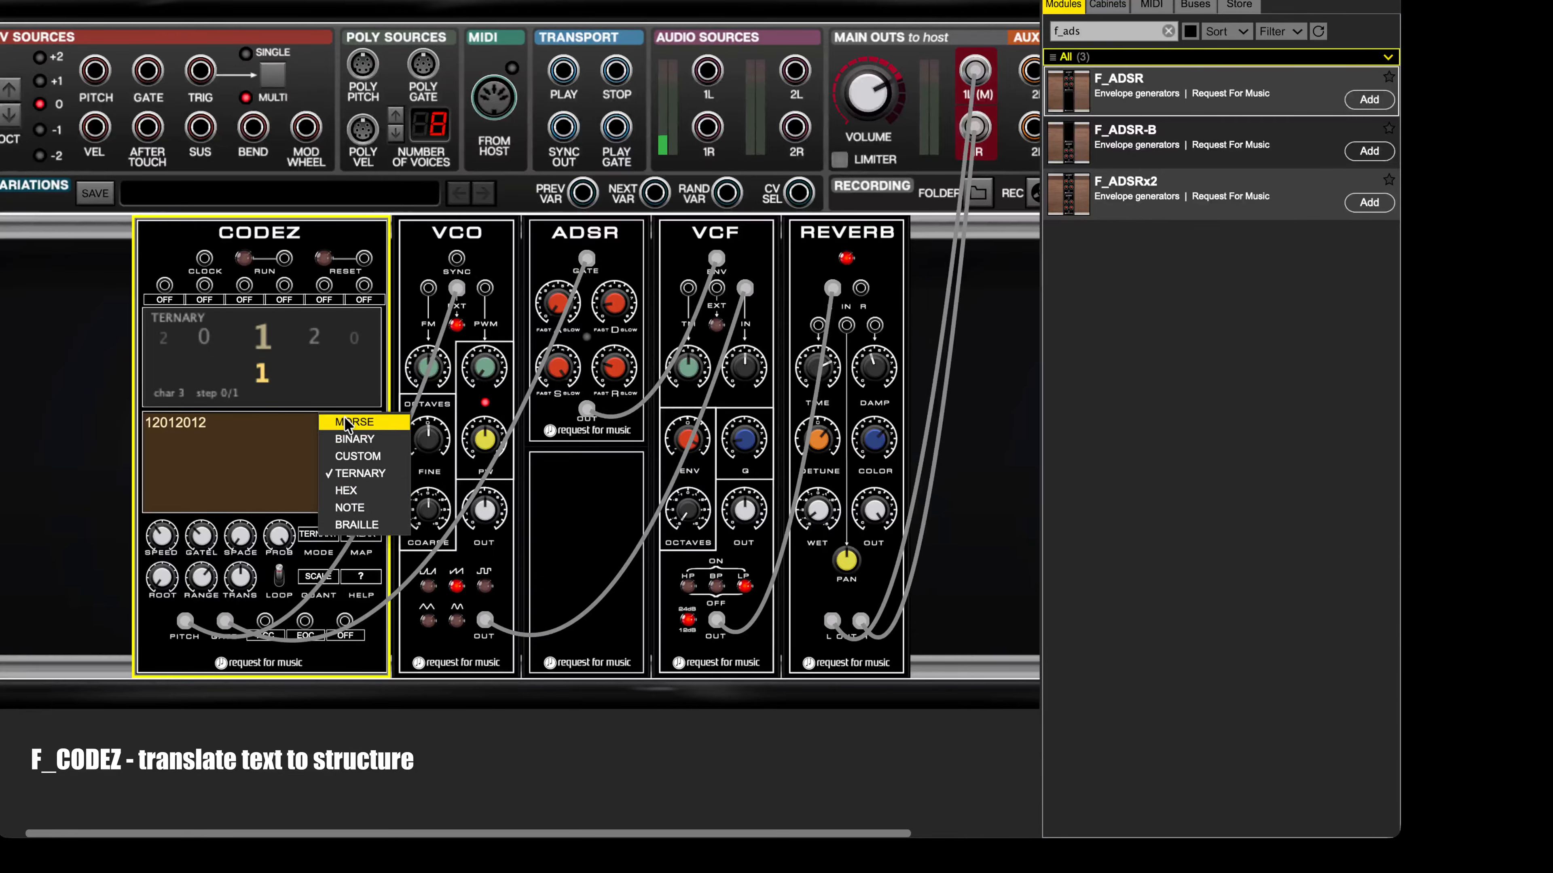
click(349, 492)
double_click(201, 426)
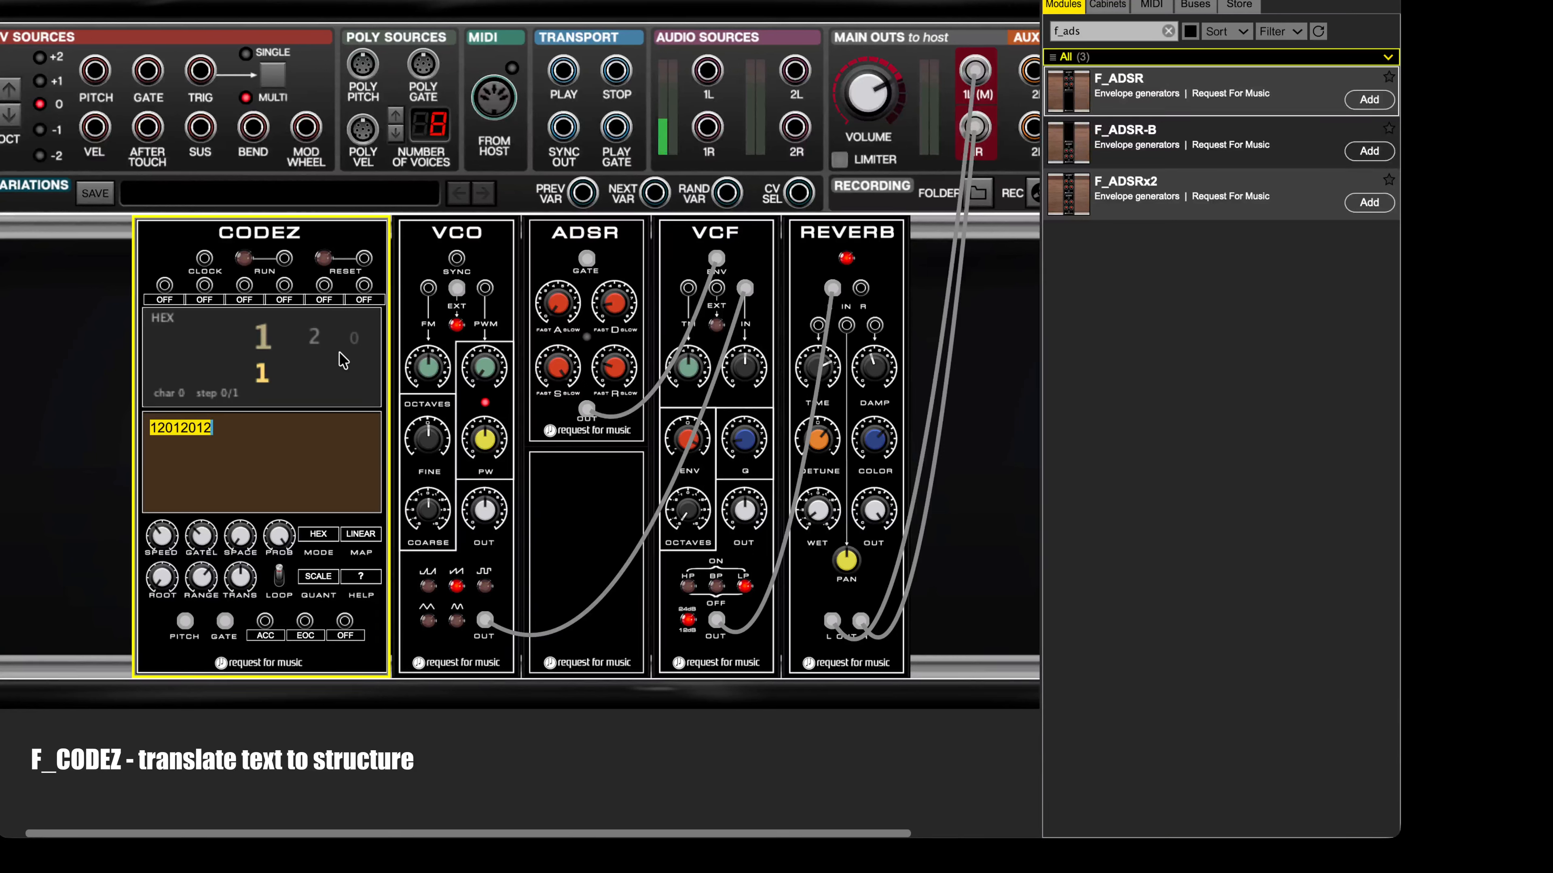
text(1A3F7C)
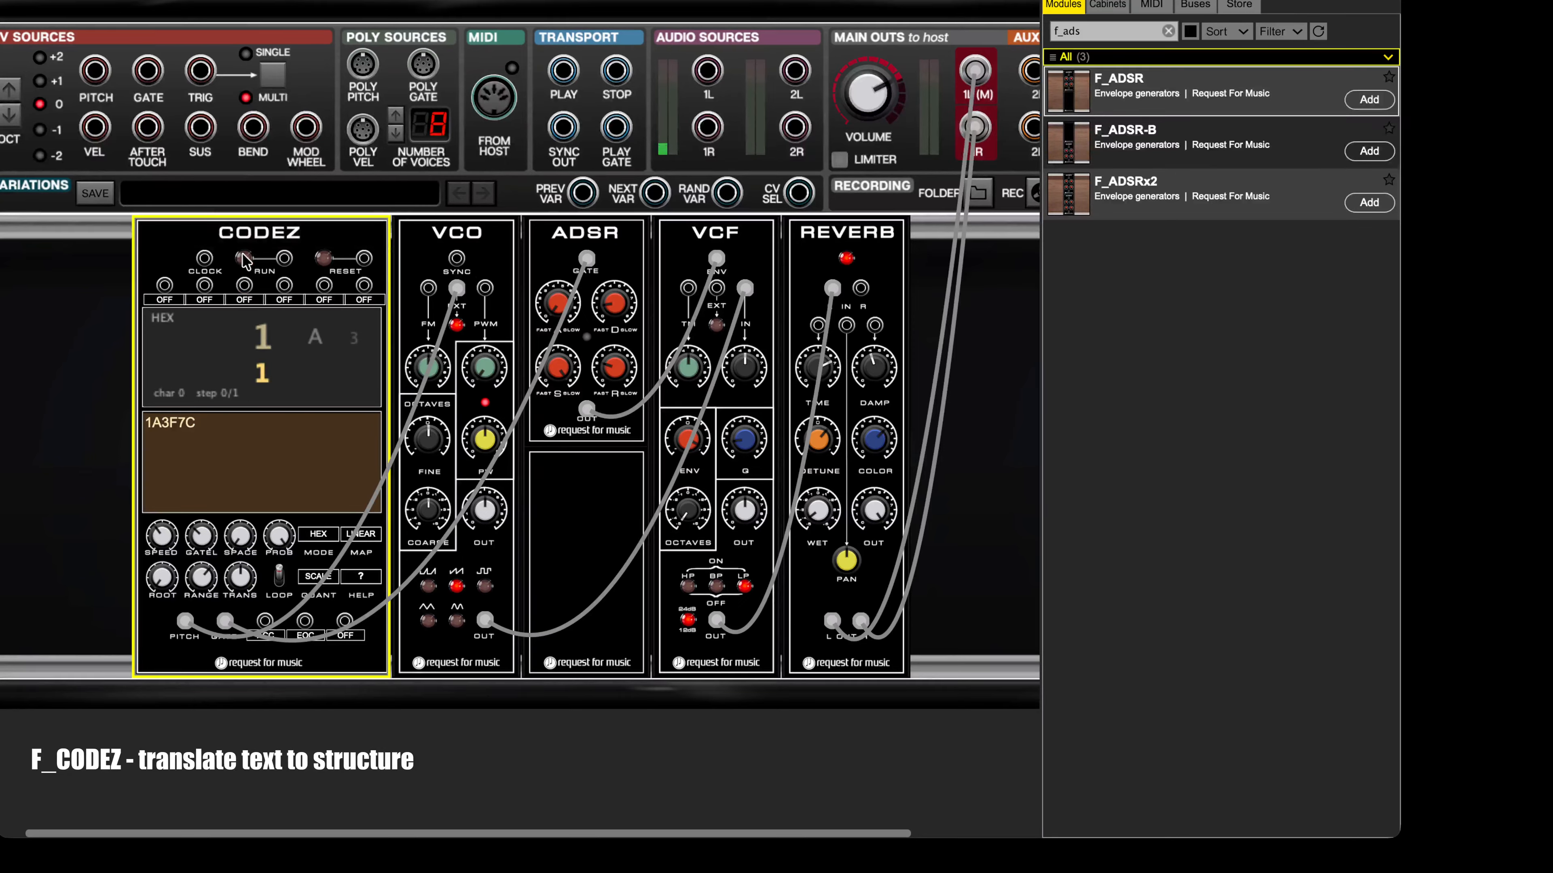
Step: Play the 1A3F7C sequence in HEX mode and adjust its speed
click(244, 258)
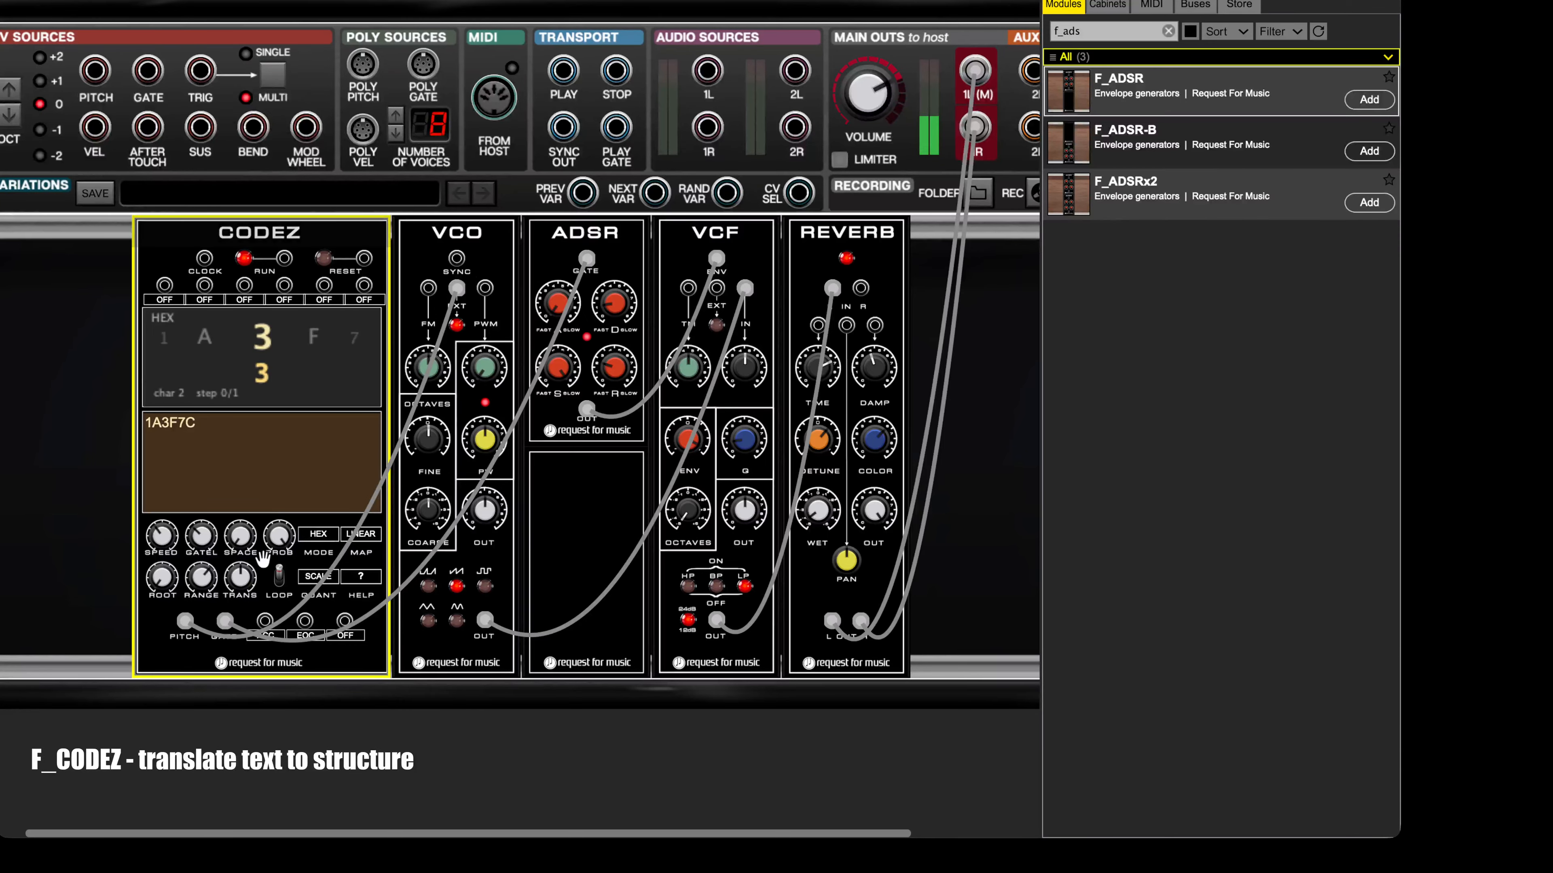
drag(160, 535, 161, 520)
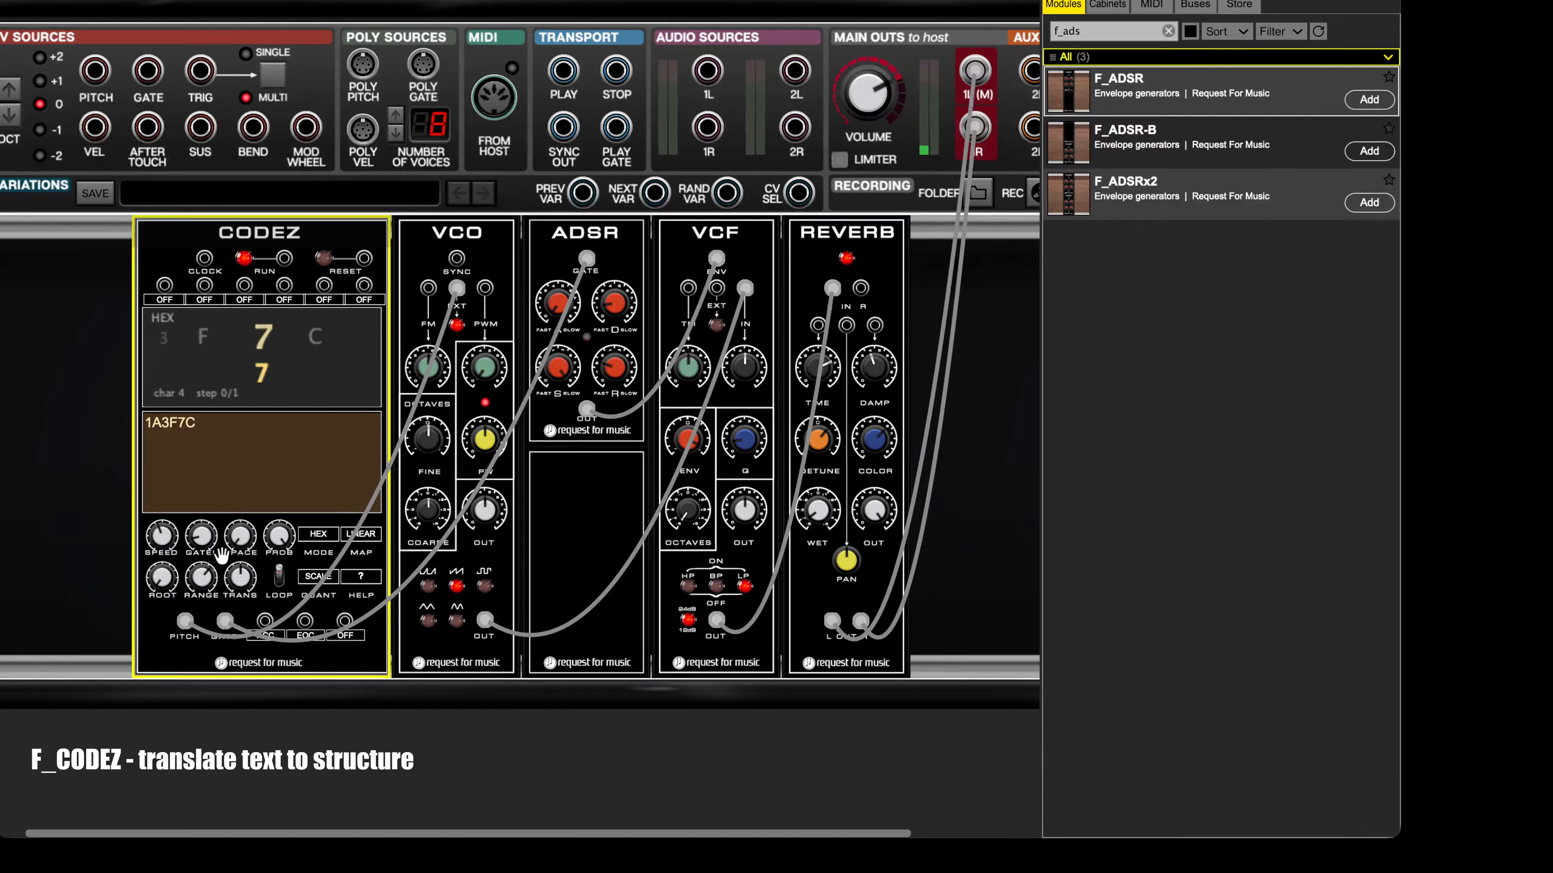
mouse_move(170, 543)
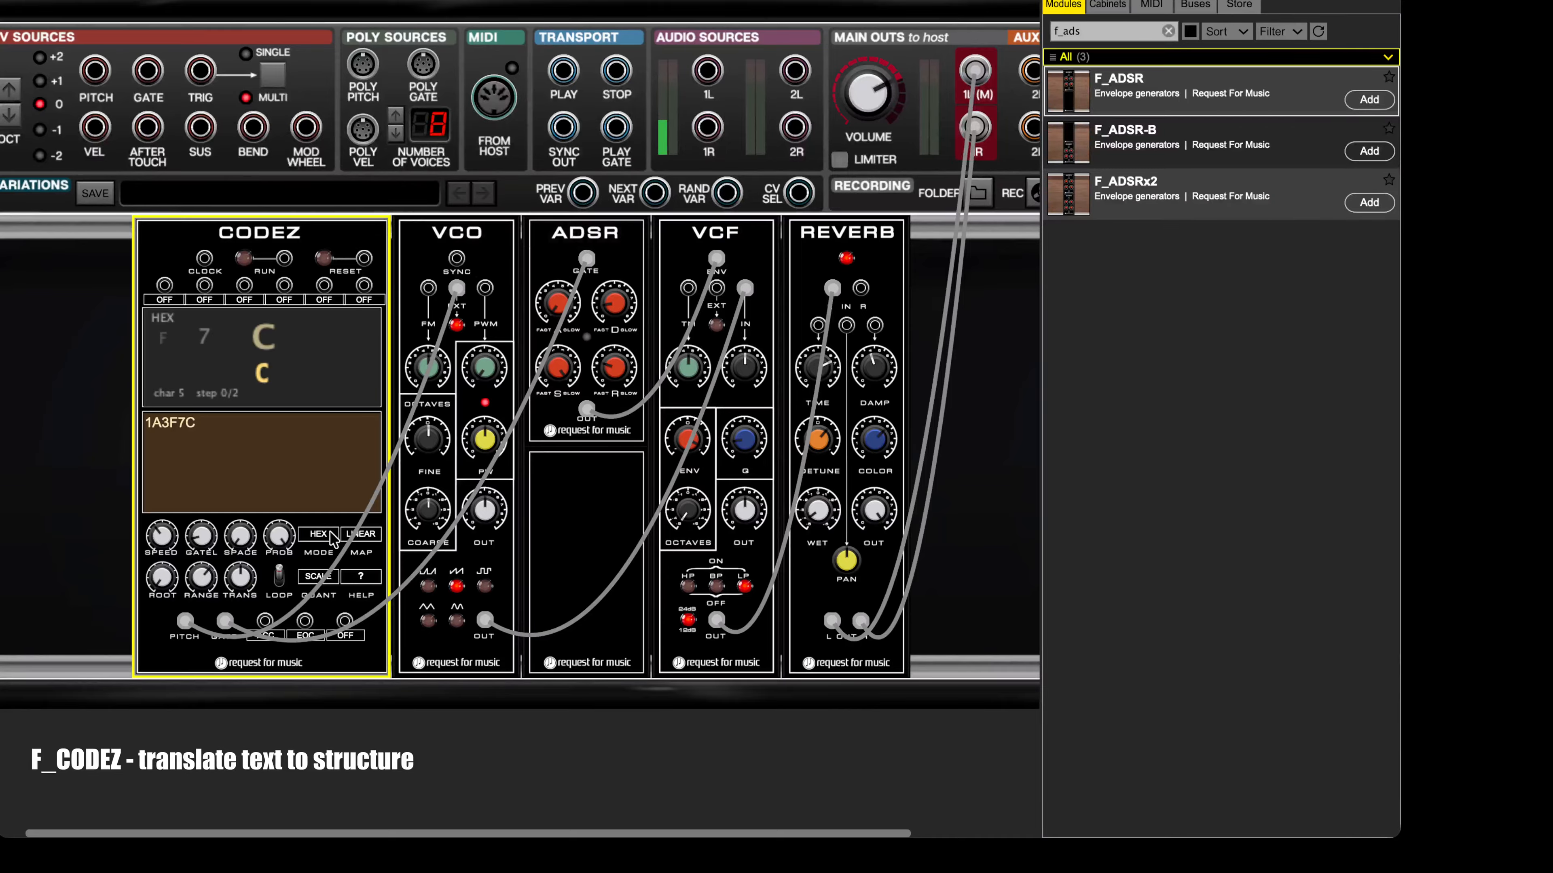
Step: Switch the CODEZ input mode to CUSTOM and read through its symbol help
click(310, 539)
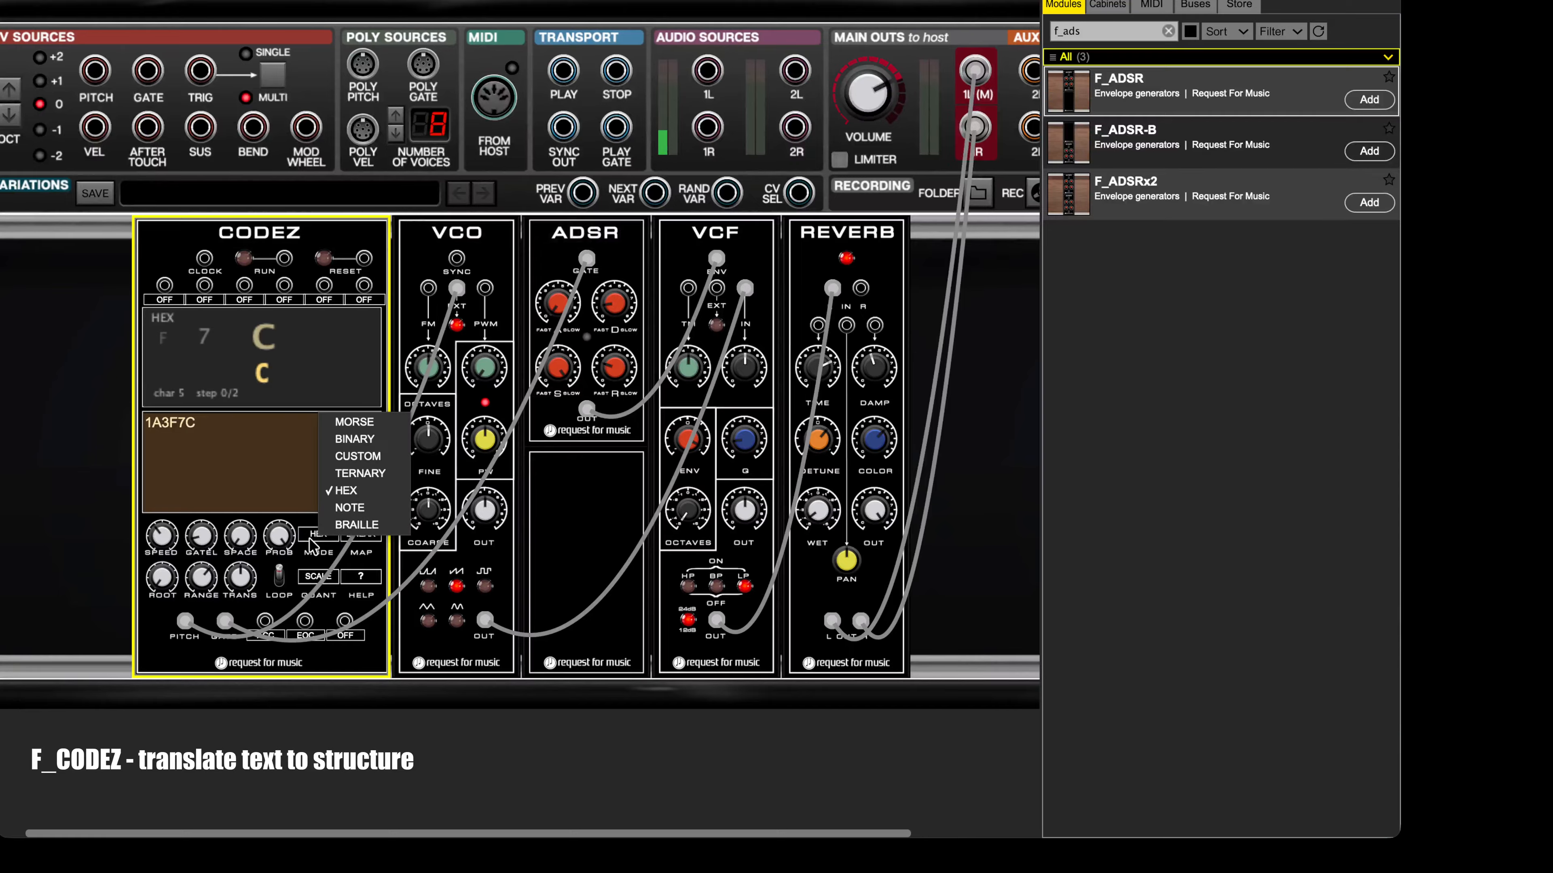
click(338, 463)
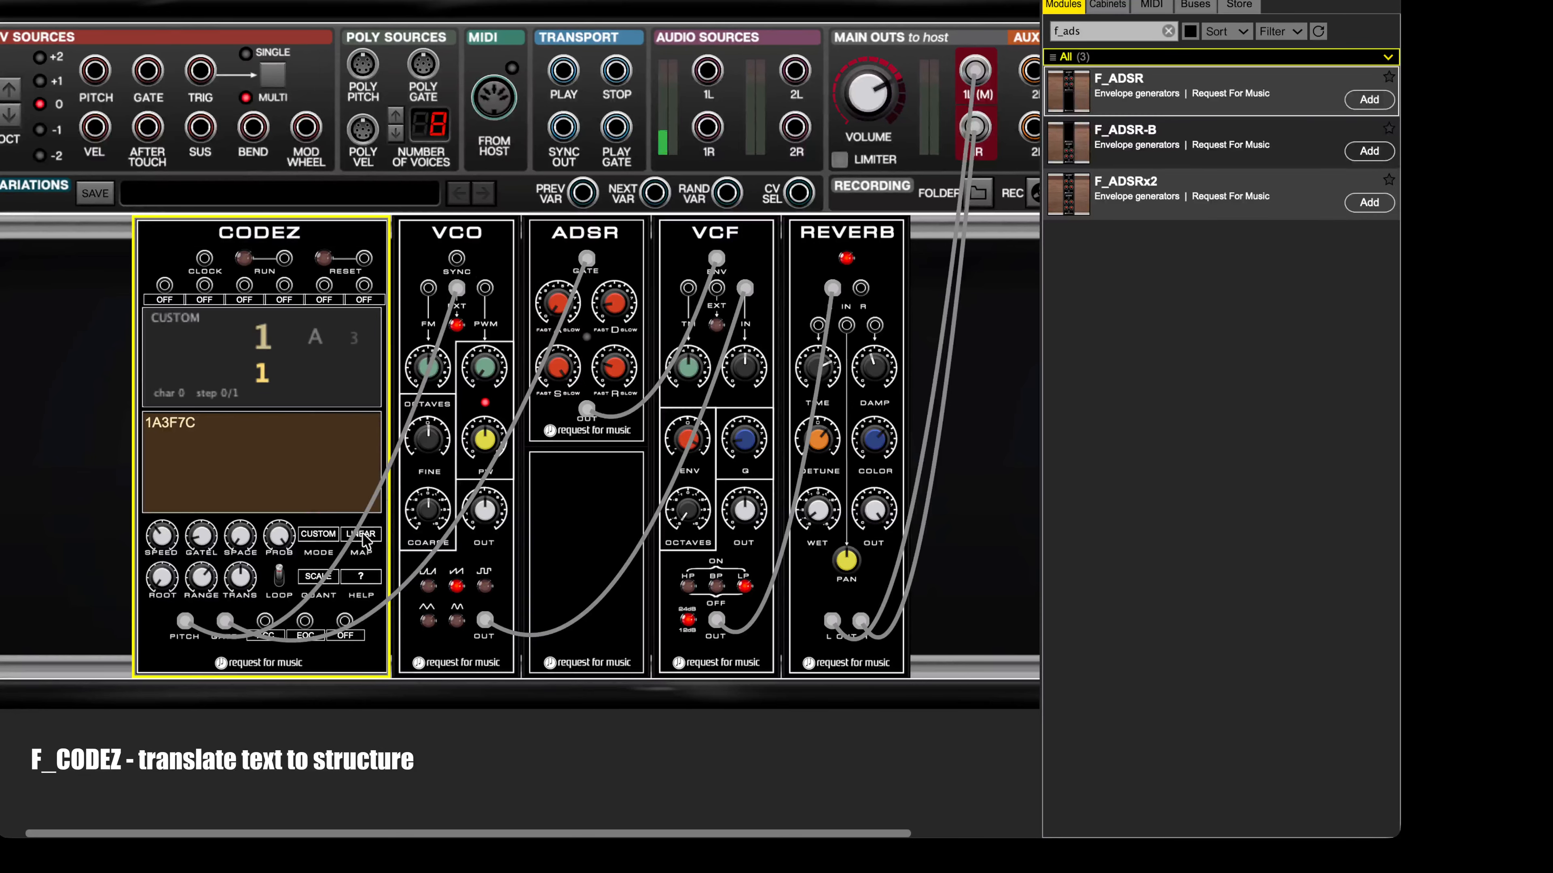
click(367, 576)
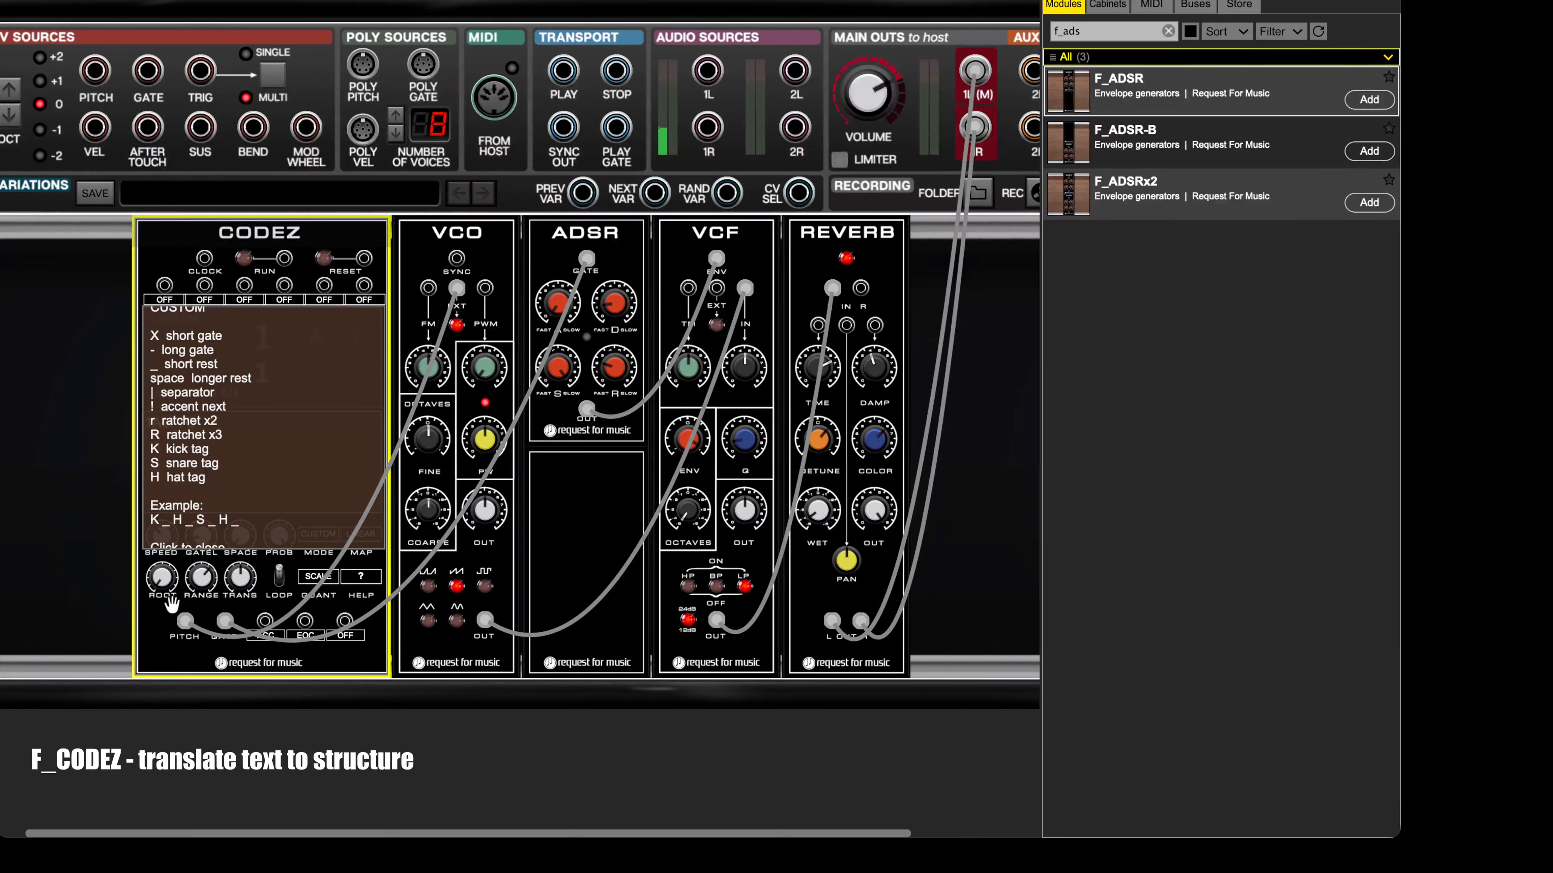
click(303, 336)
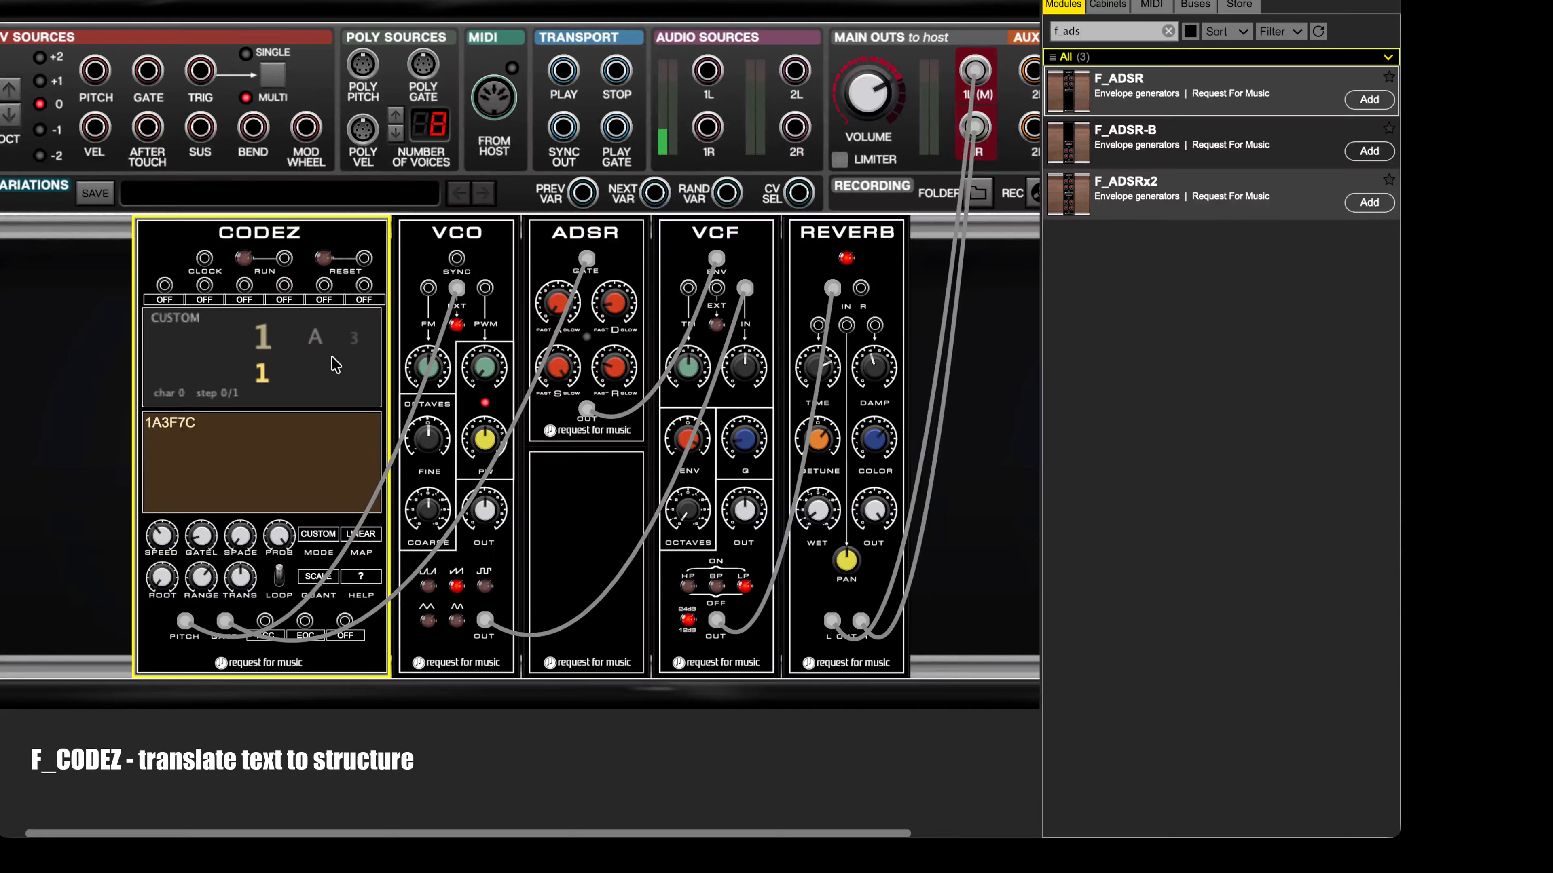
Step: Replace the CODEZ text with K_H_S_H and play the sequence briefly before stopping it
click(197, 445)
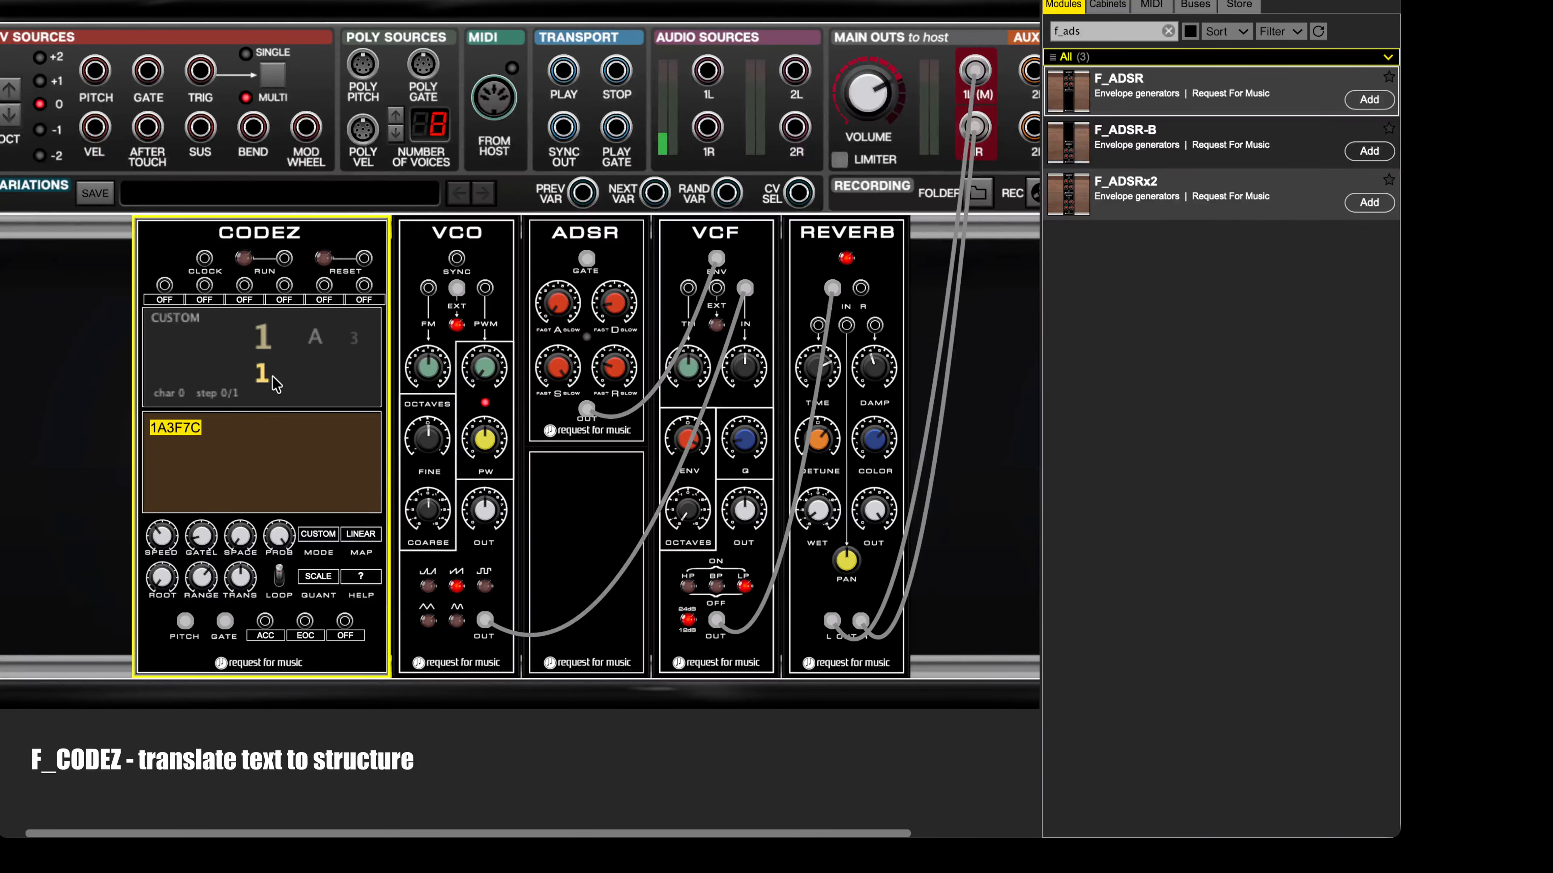
text(K_H_S_H)
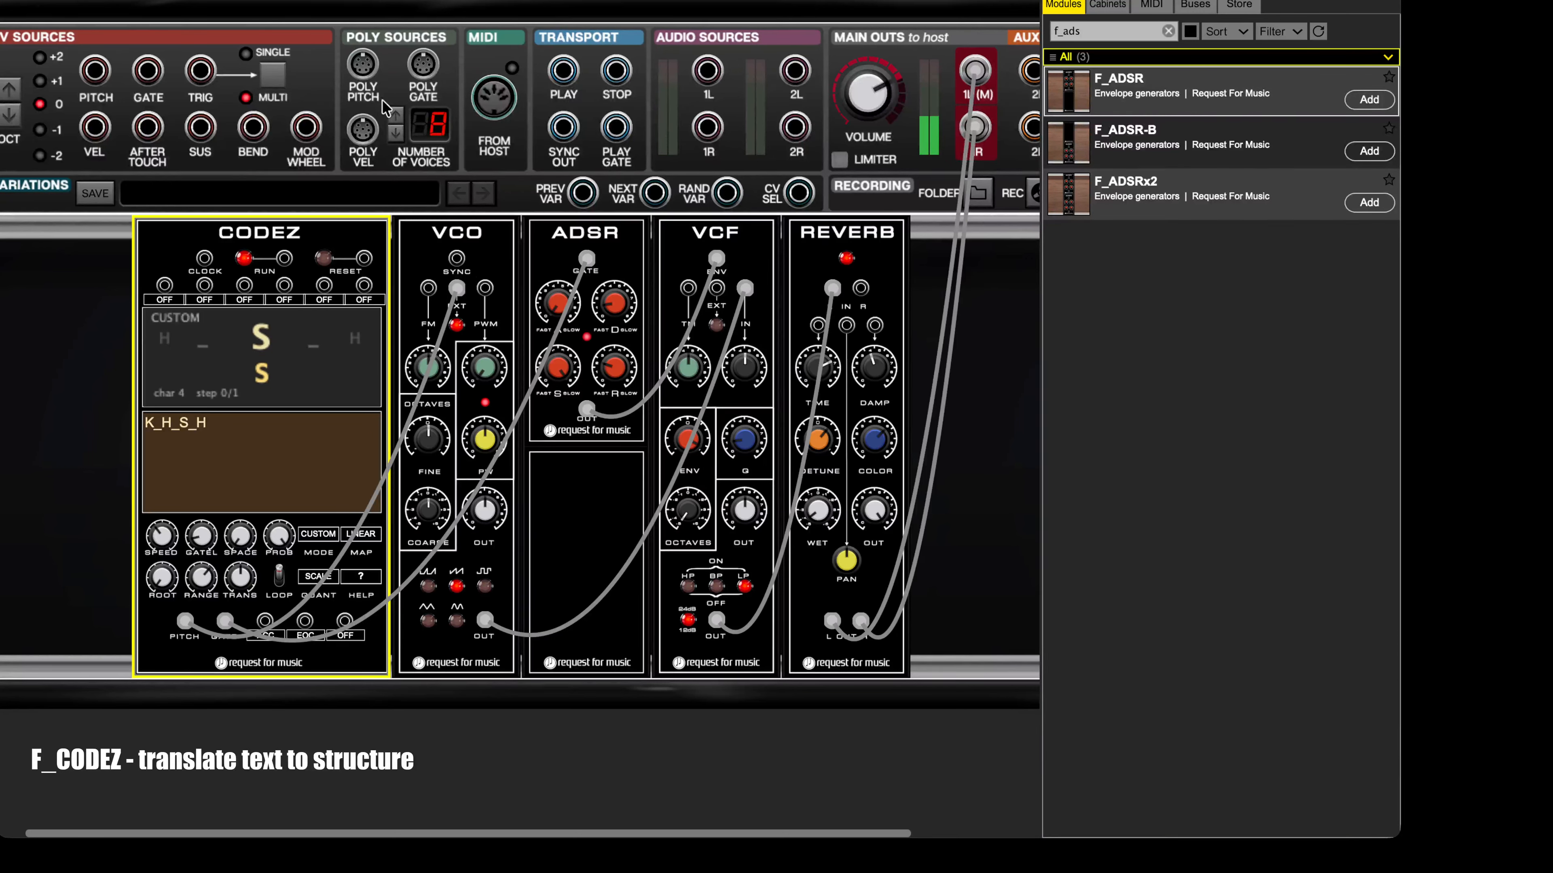
click(244, 257)
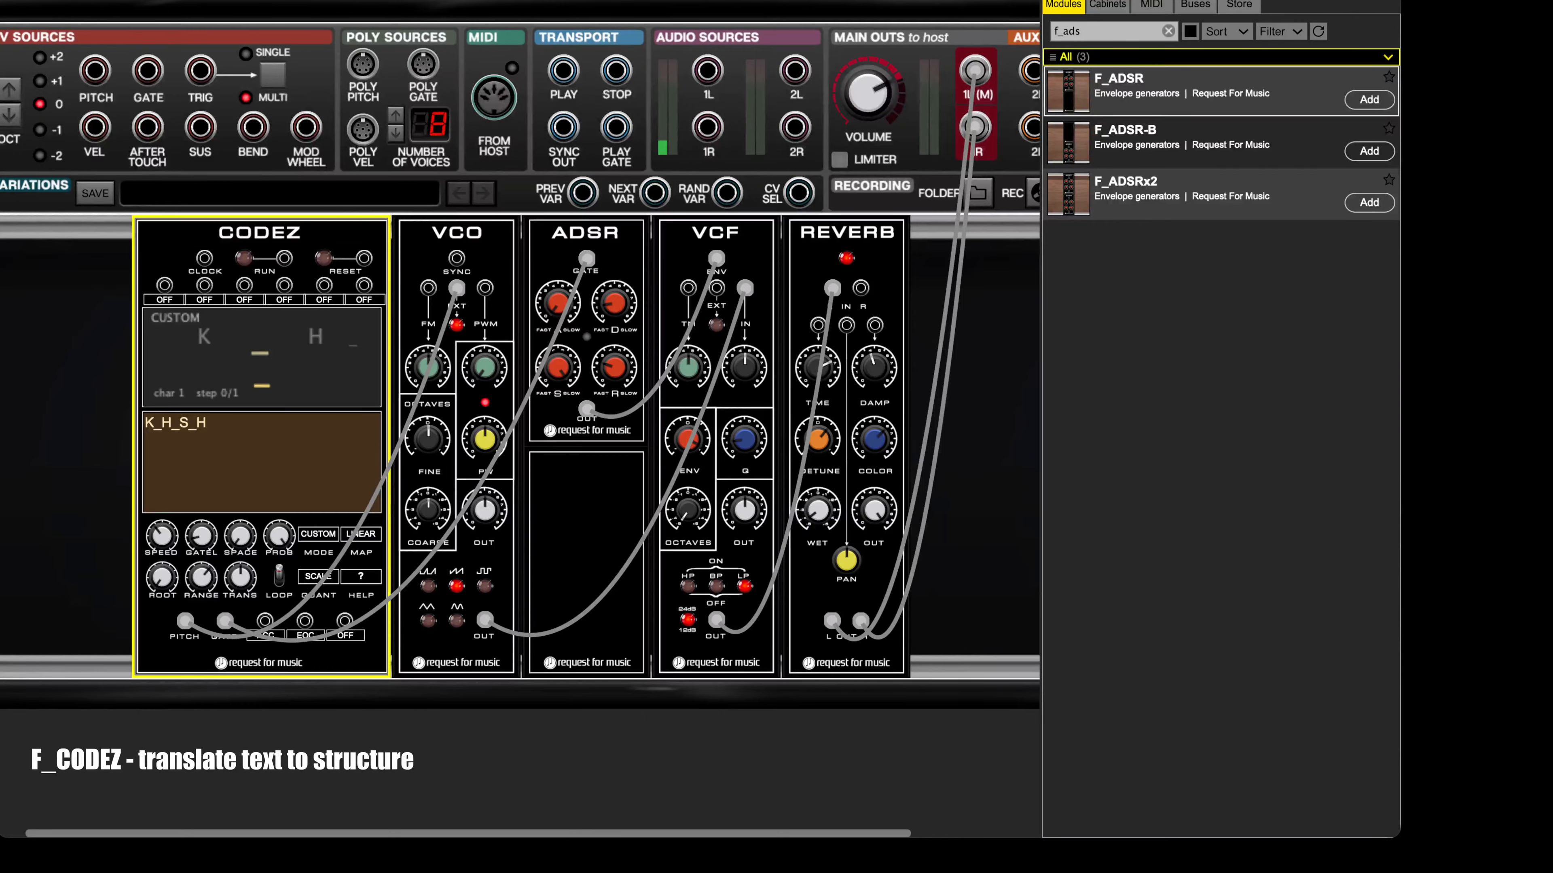
Step: Hide the patch cables and check the assignment options of the CODEZ accent output
click(614, 1)
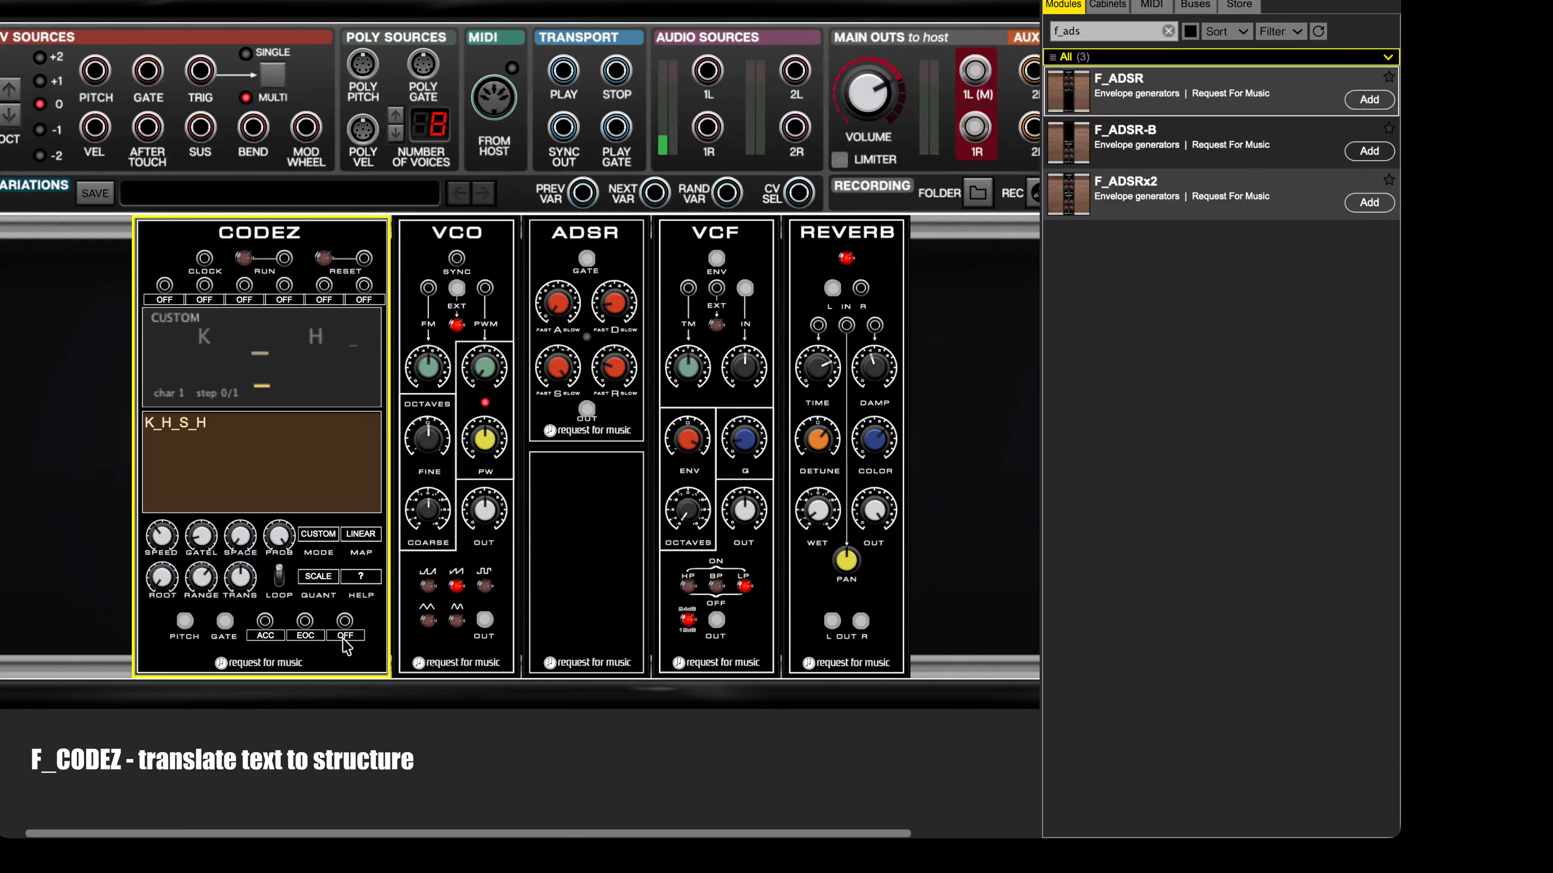
click(263, 636)
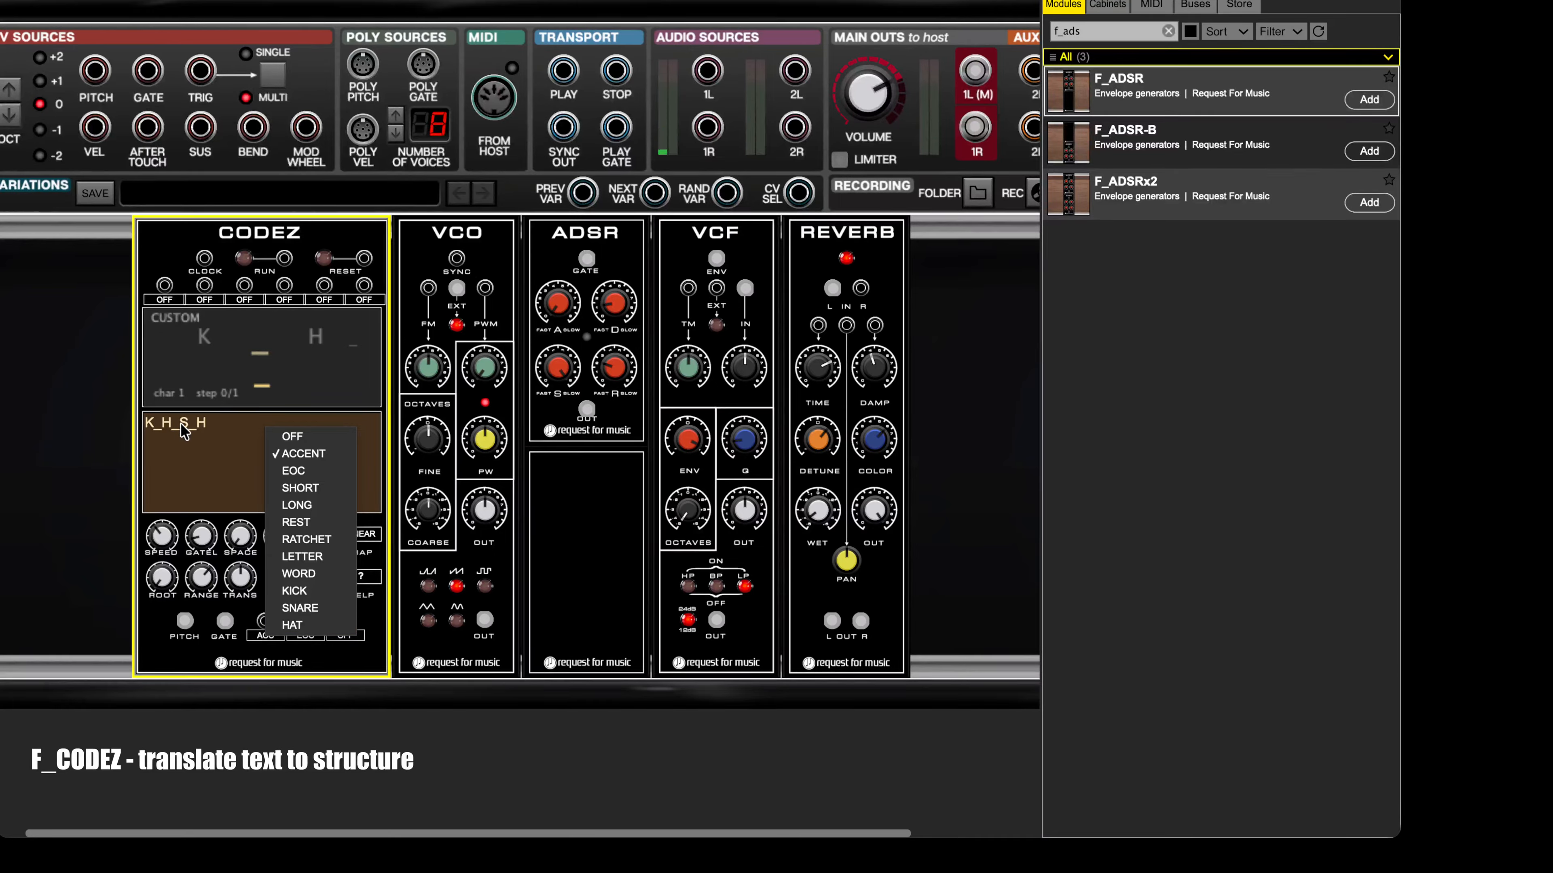
click(85, 366)
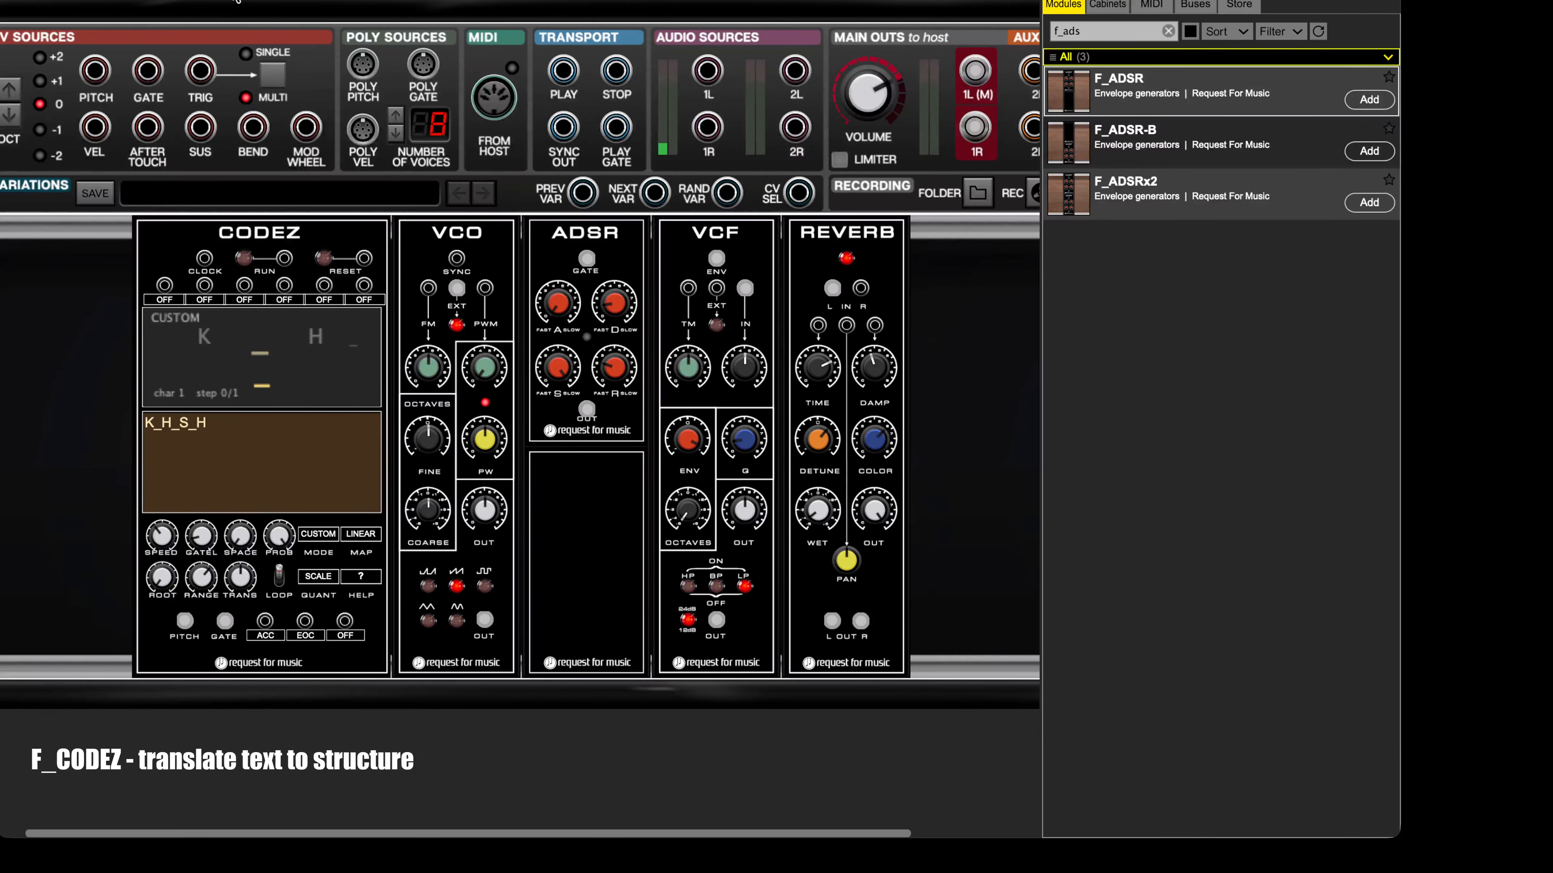
Step: Save the patch as an instrument preset in the F_SYN collection's CODEZ category, and delete the VCO, ADSR and VCF modules
click(208, 1)
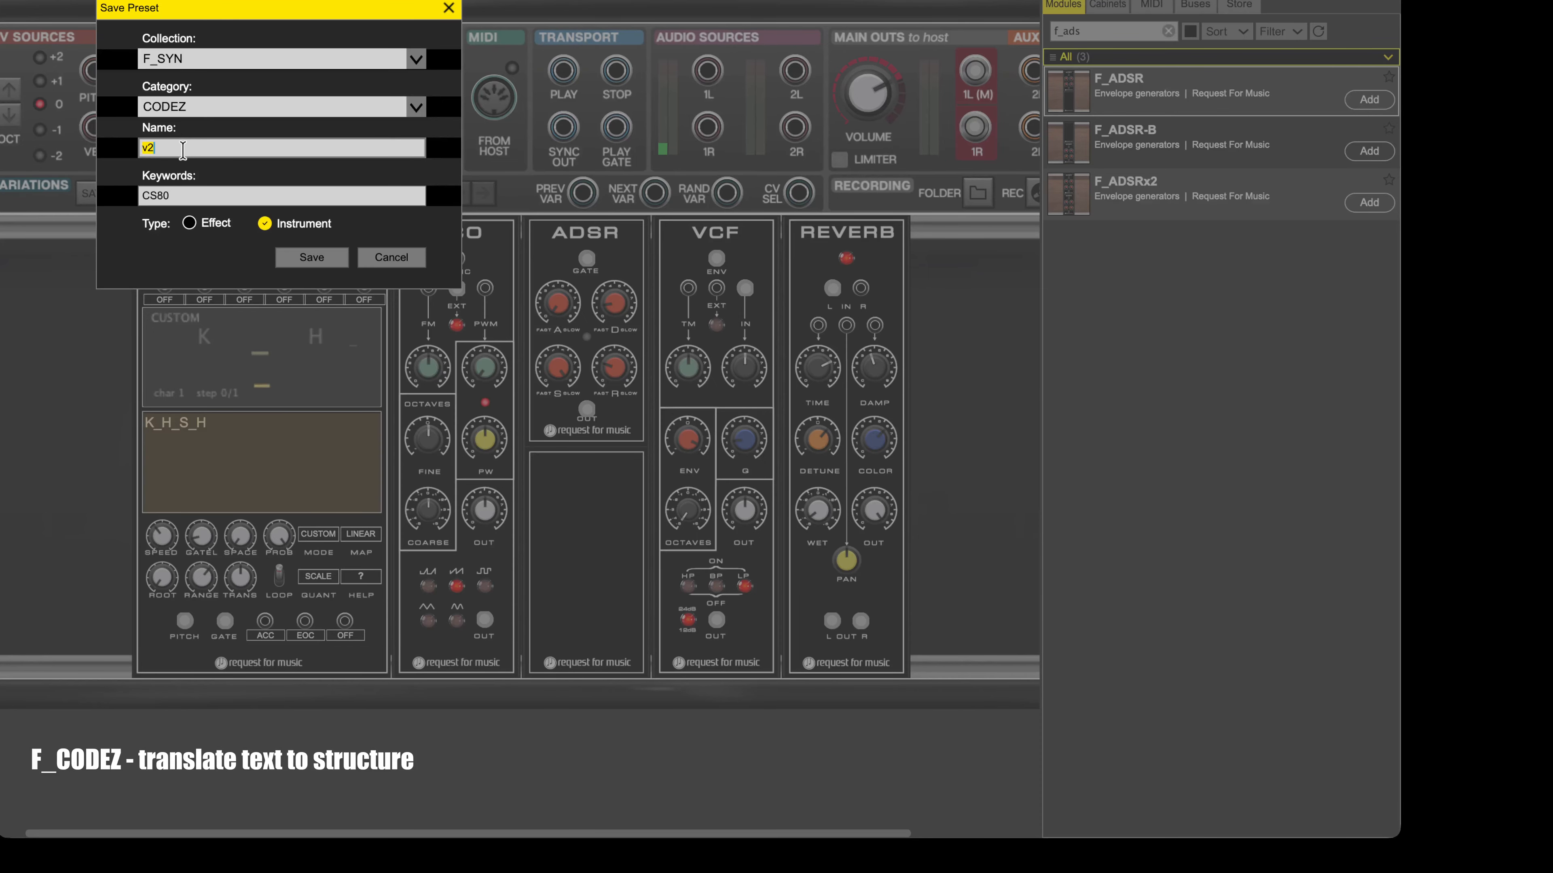
click(311, 257)
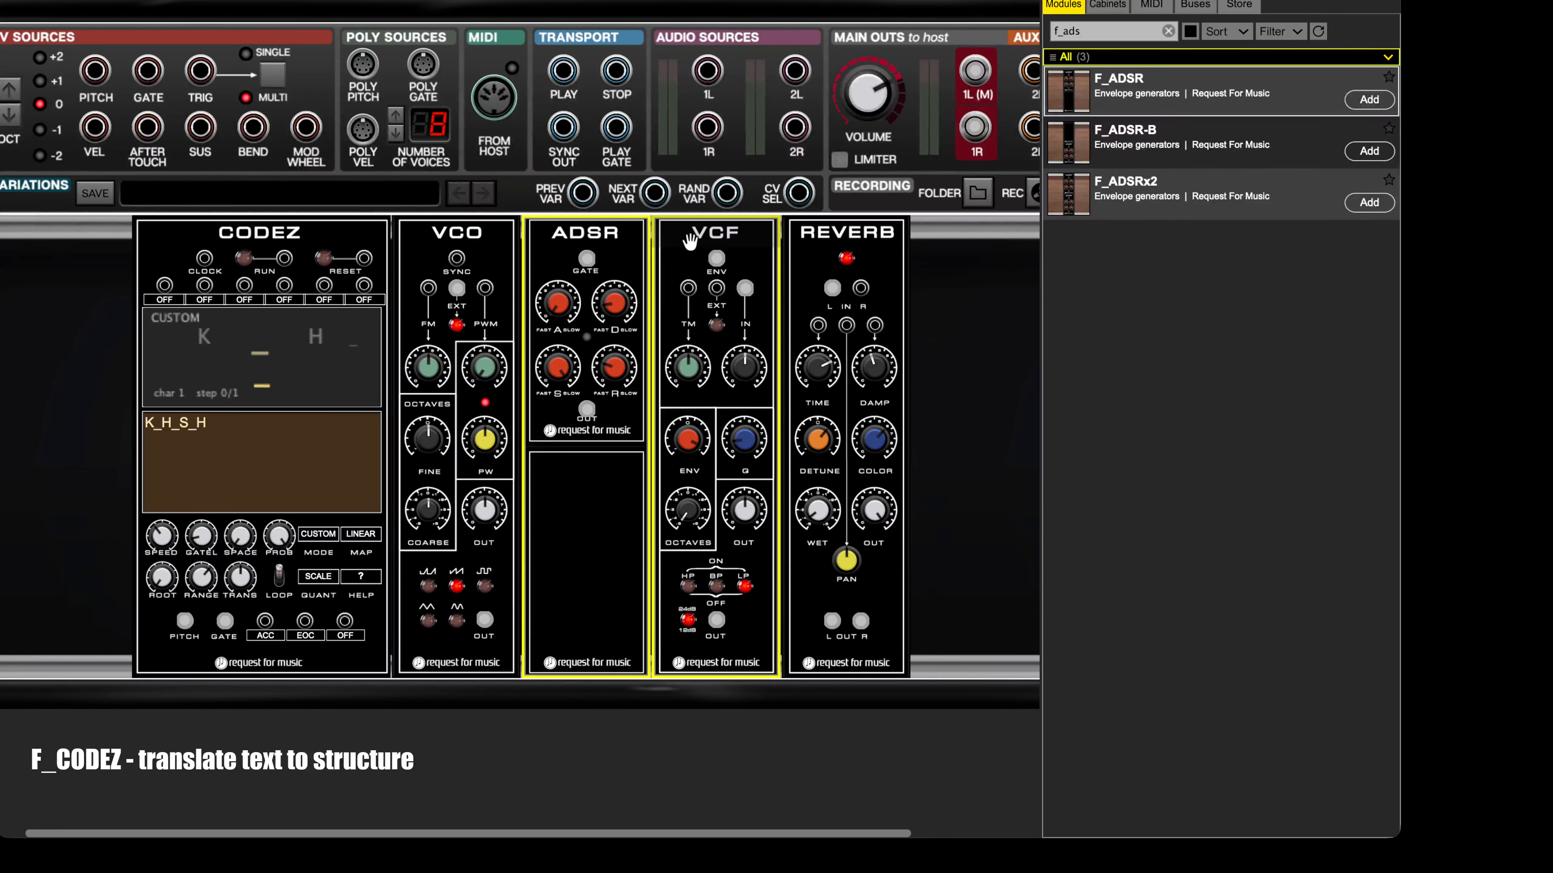
key(Delete)
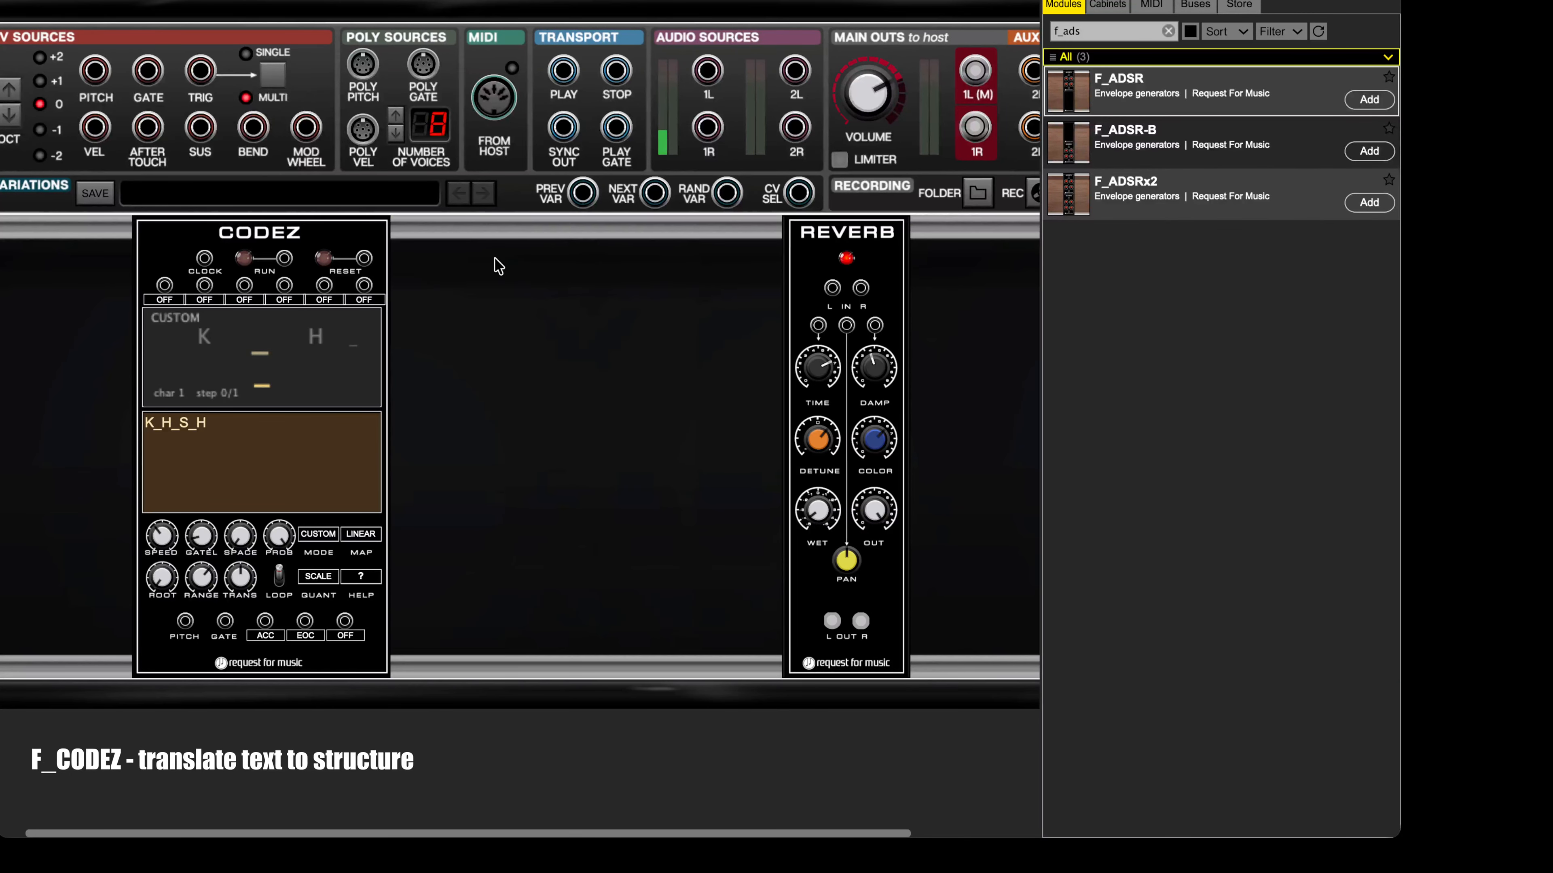
Step: Find F_MEMBZ in the module library and place three MEMBZ modules between CODEZ and REVERB
click(1088, 31)
key(BackSpace)
key(BackSpace)
key(BackSpace)
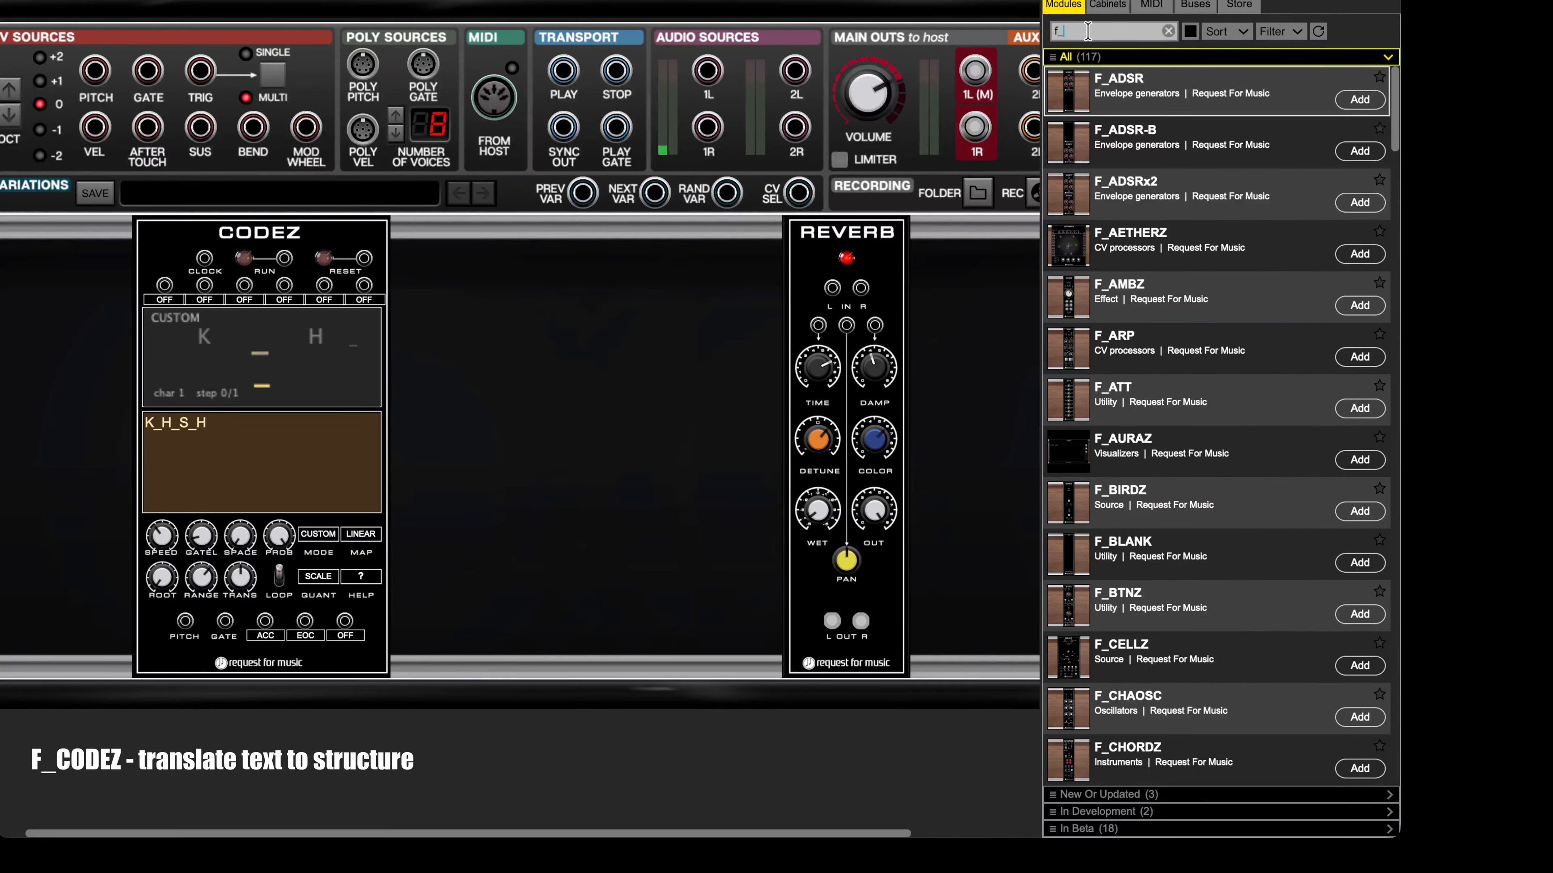
text(mem)
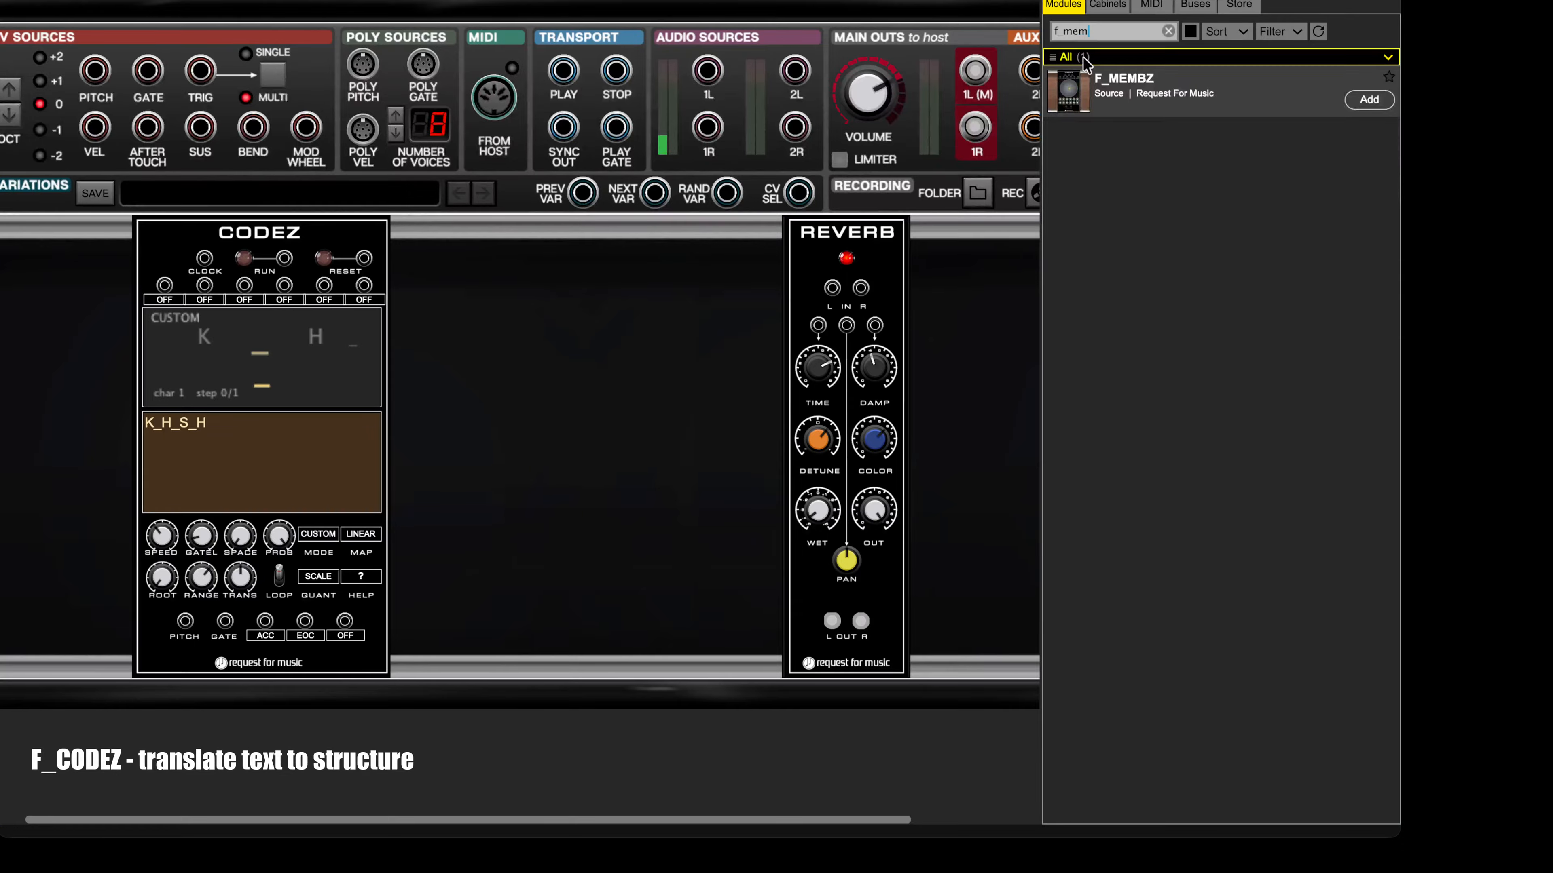
mouse_move(1071, 87)
drag(1071, 87, 695, 237)
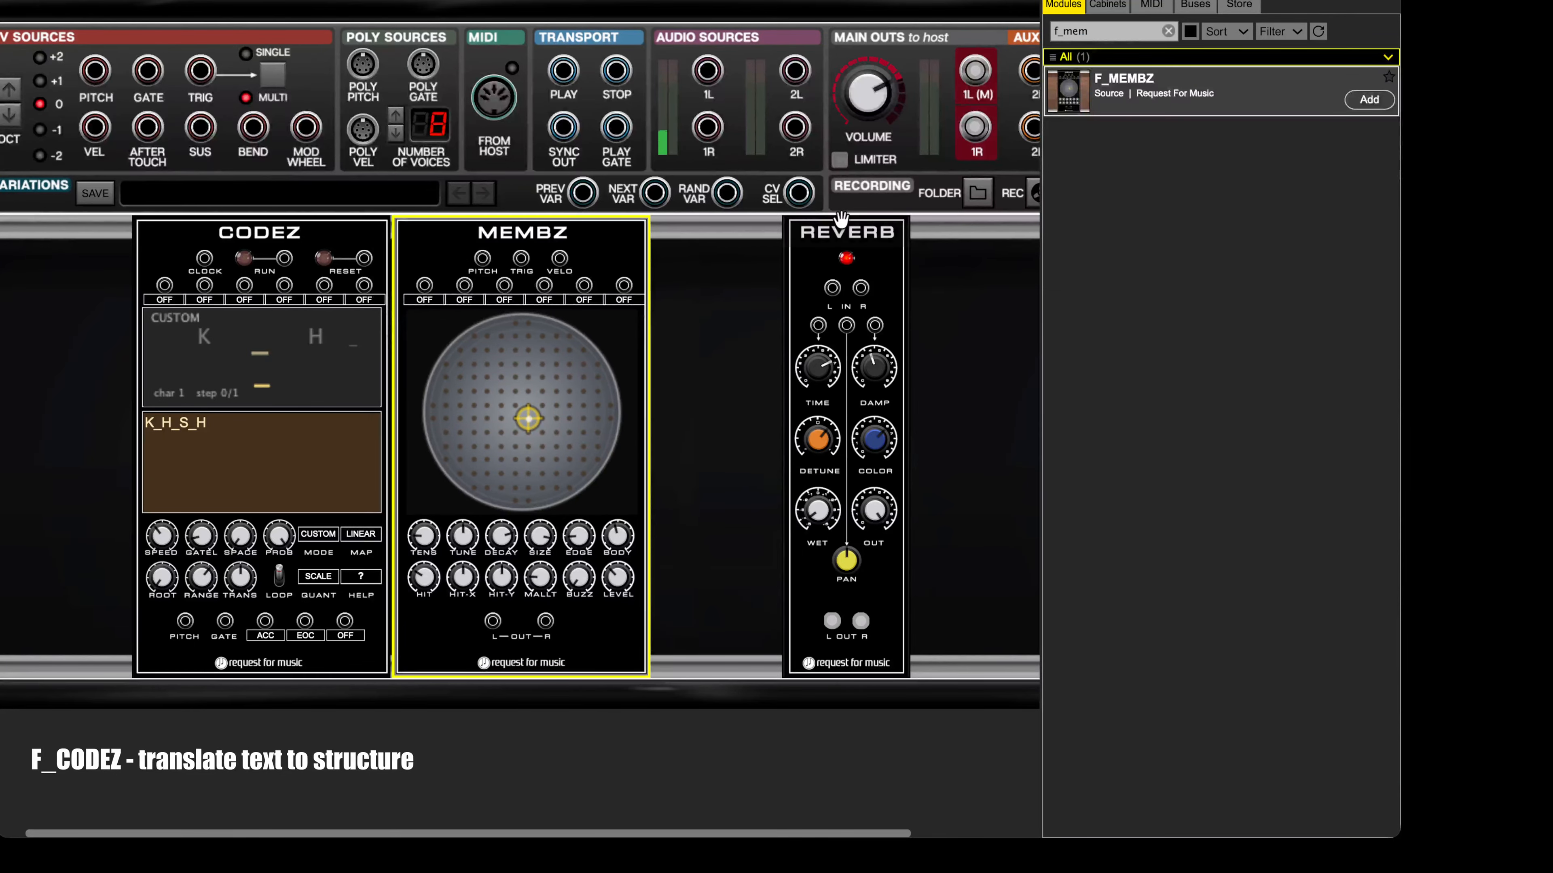
drag(838, 224, 1016, 227)
drag(544, 229, 823, 220)
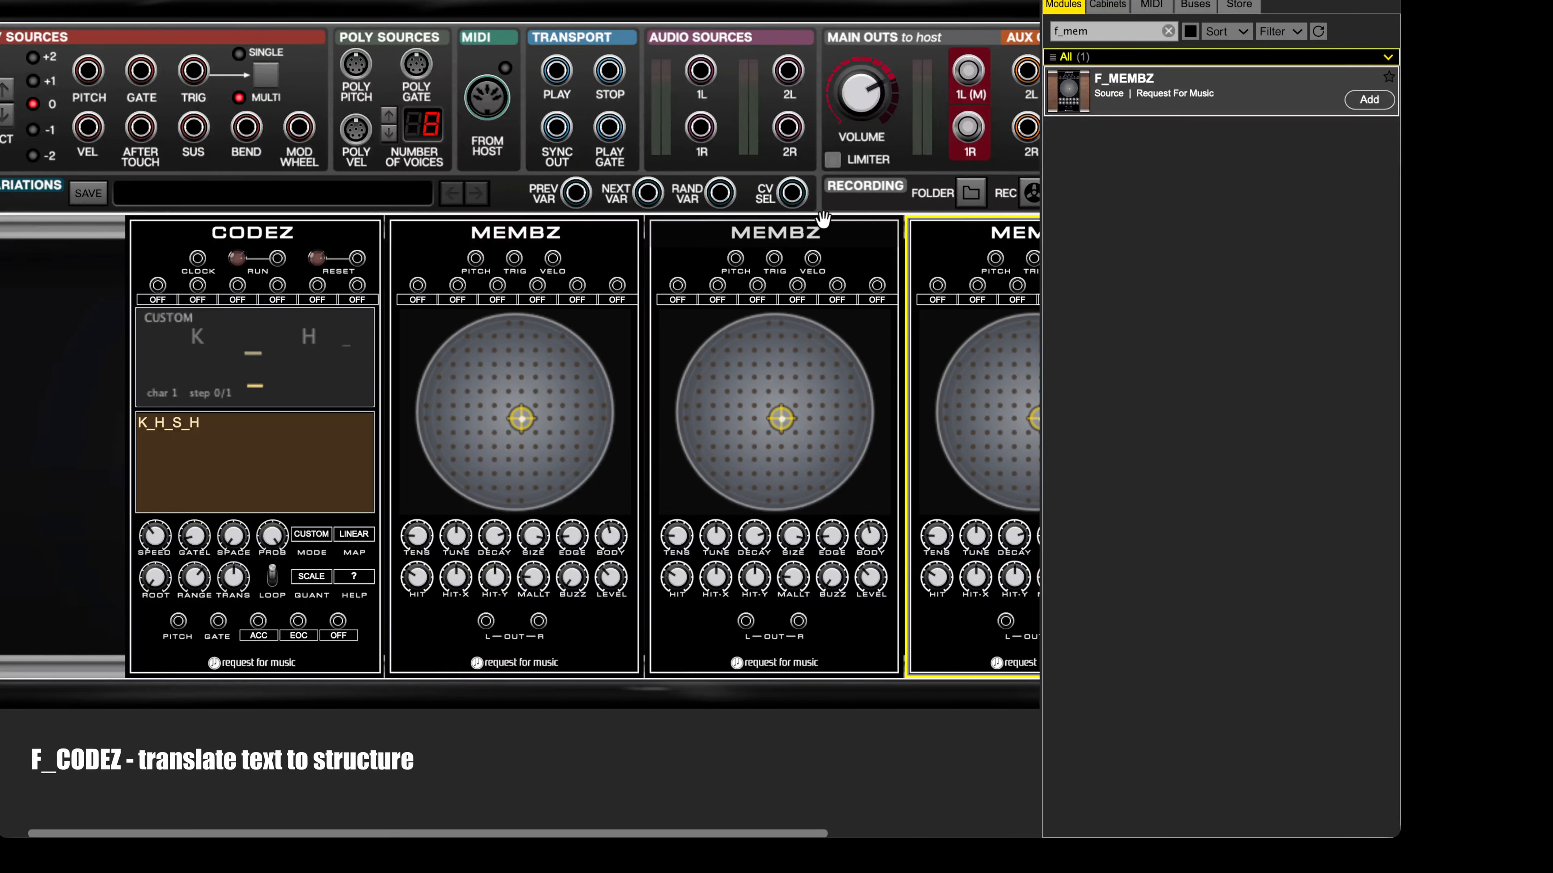
Step: Move the whole row of modules to the left end of the cabinet and hide the module library
click(78, 584)
key(ctrl+a)
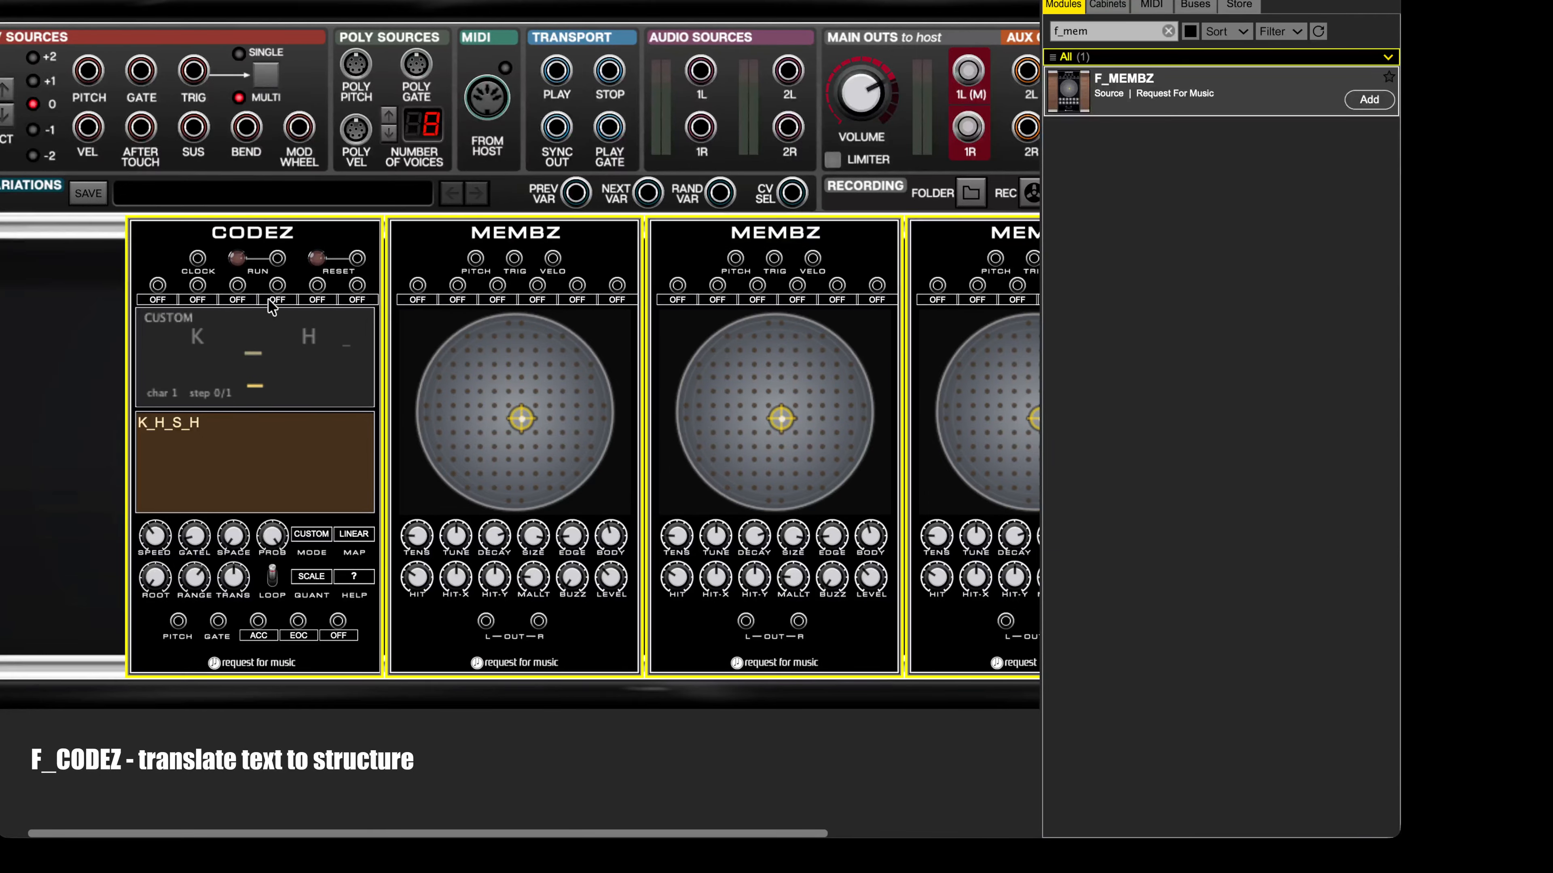
drag(307, 234, 130, 235)
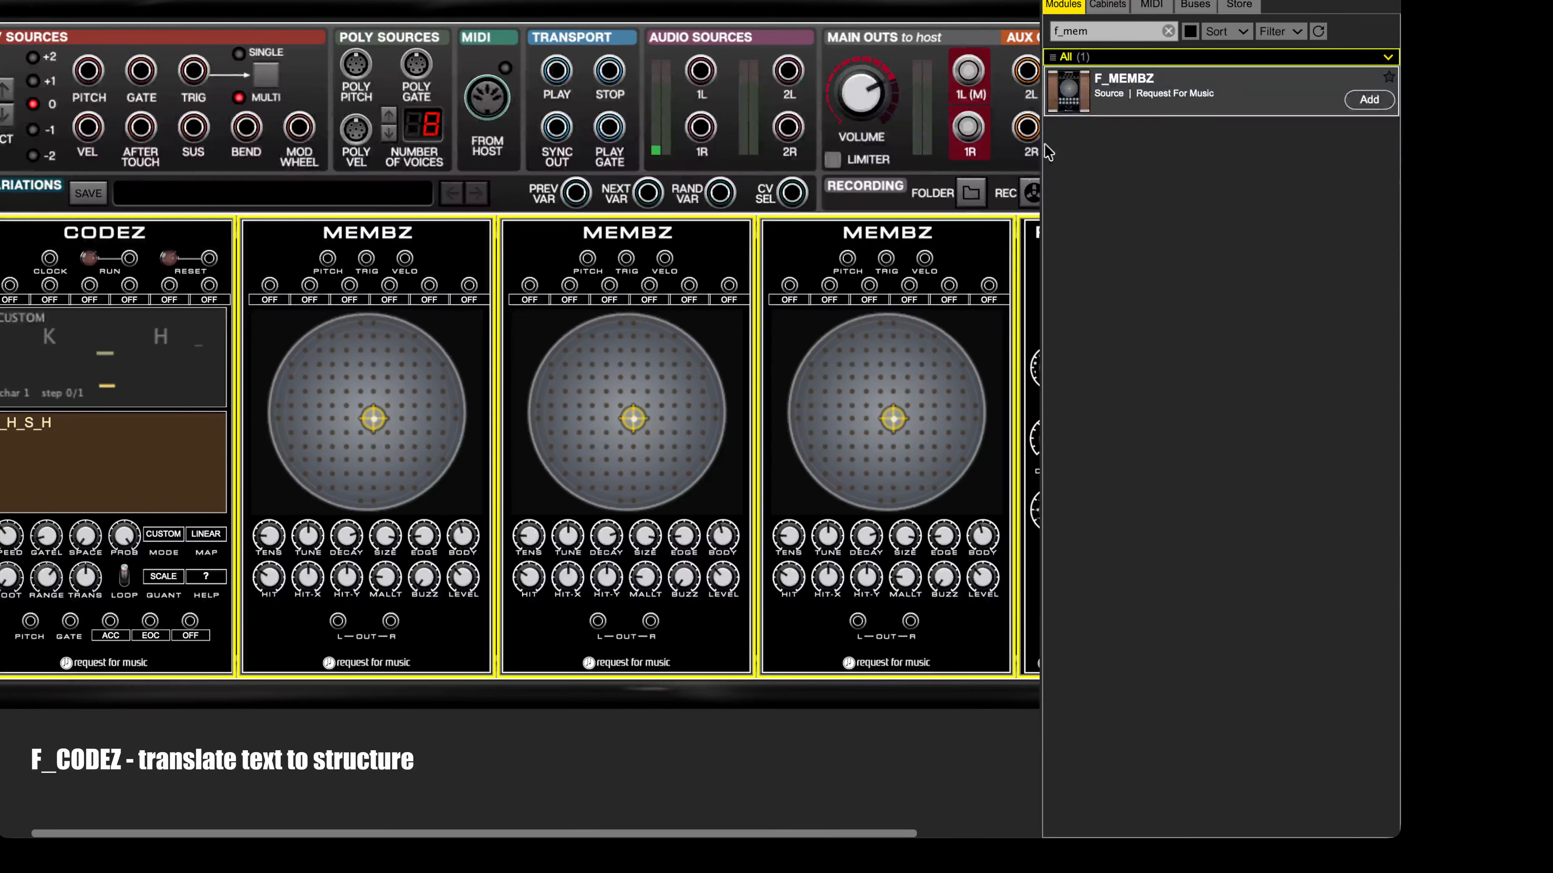
click(720, 2)
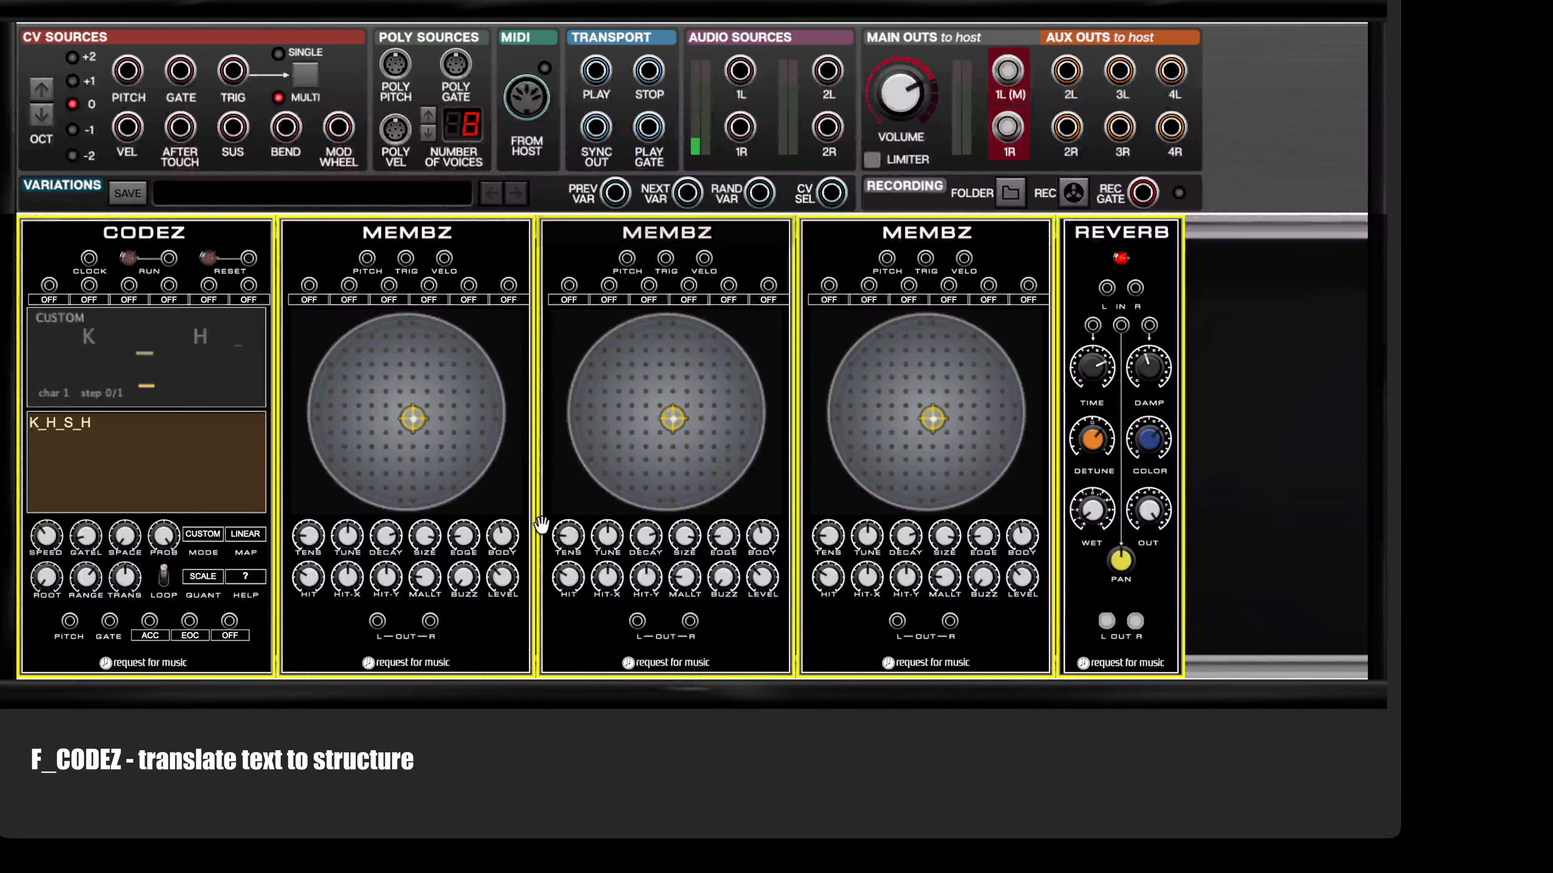
click(408, 793)
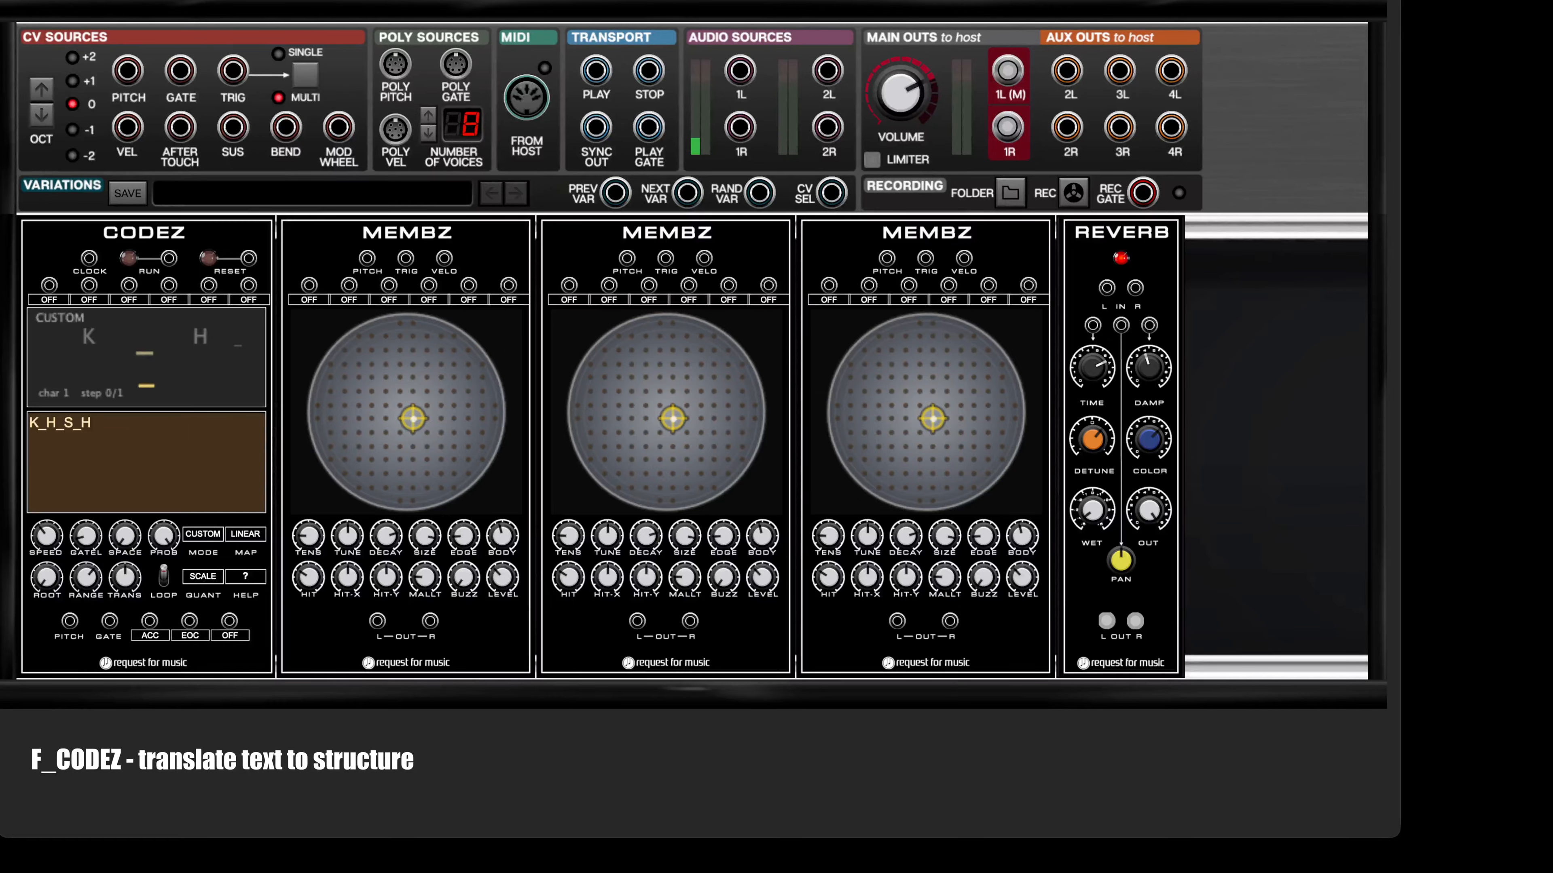
Step: Add an F_MX mixer from the module library between the third MEMBZ and REVERB
click(689, 5)
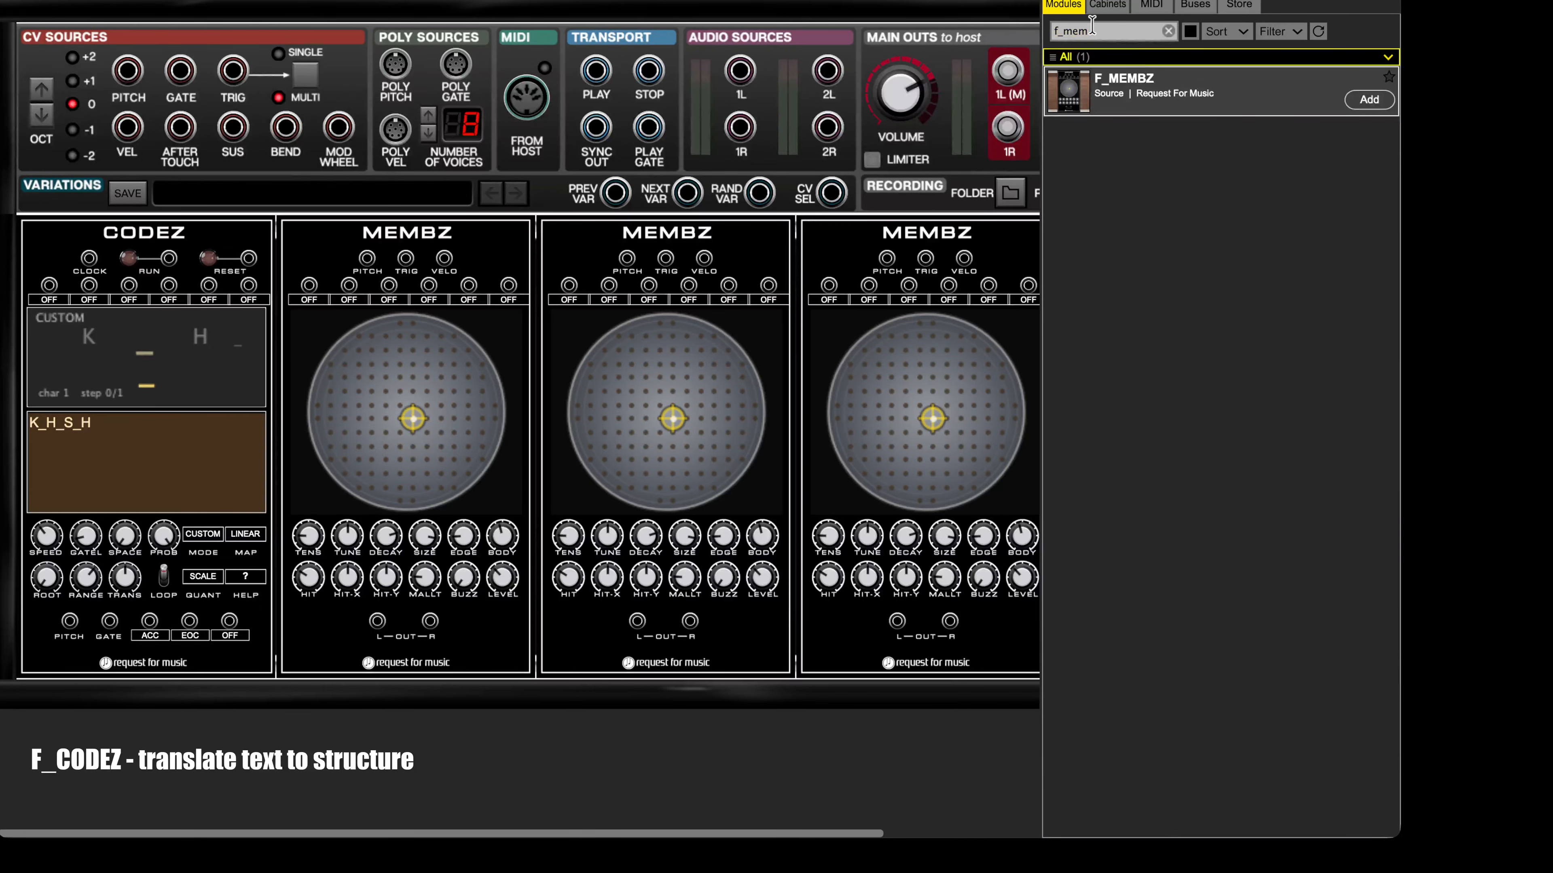
key(BackSpace)
key(BackSpace)
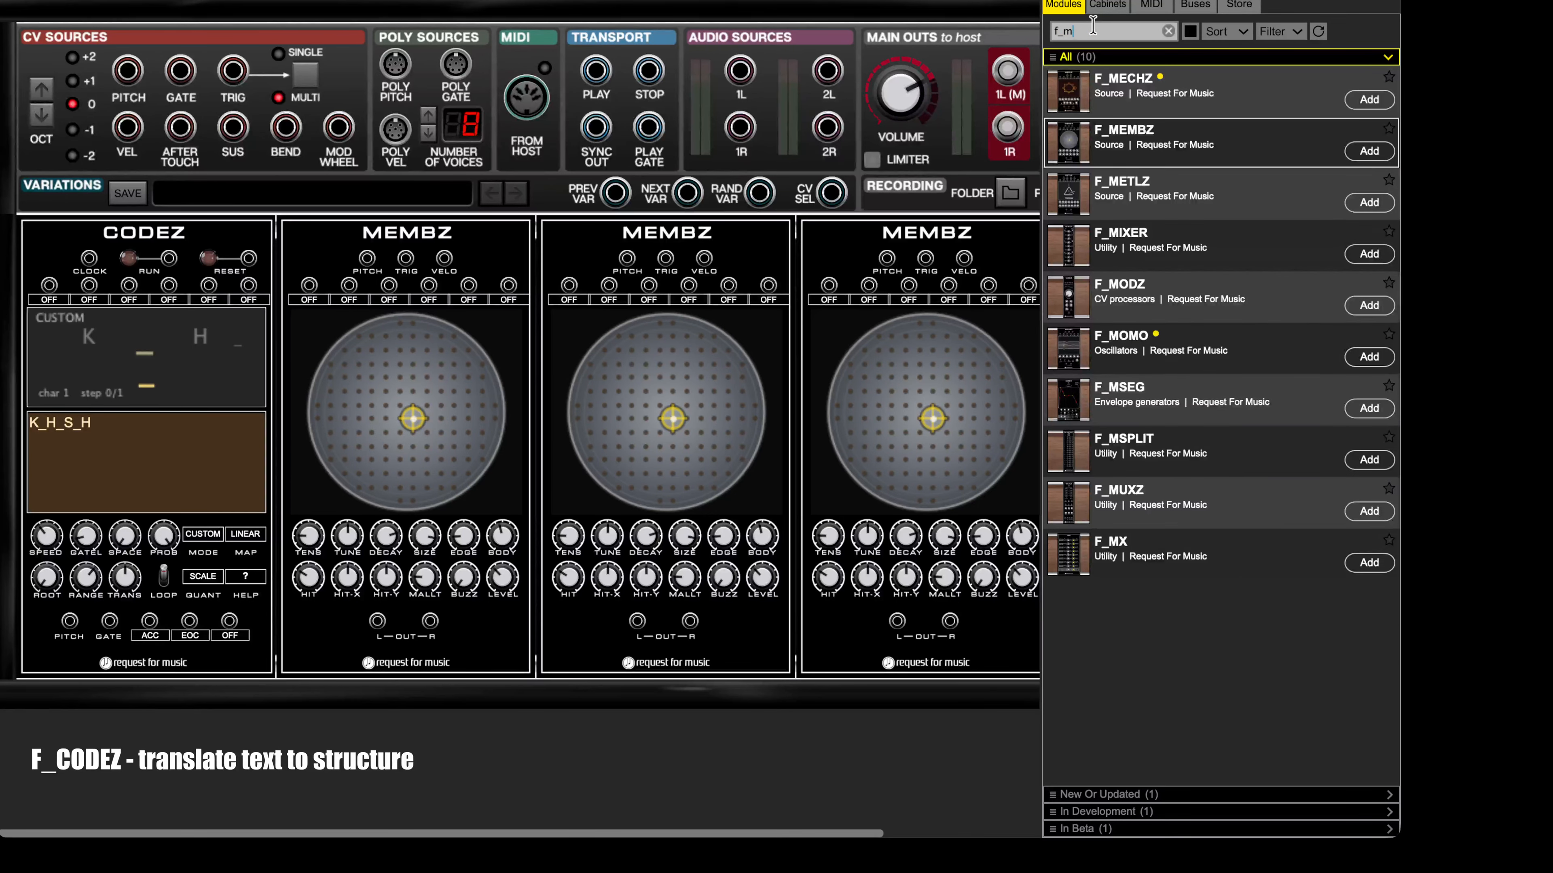
text(x)
drag(1058, 72, 1012, 228)
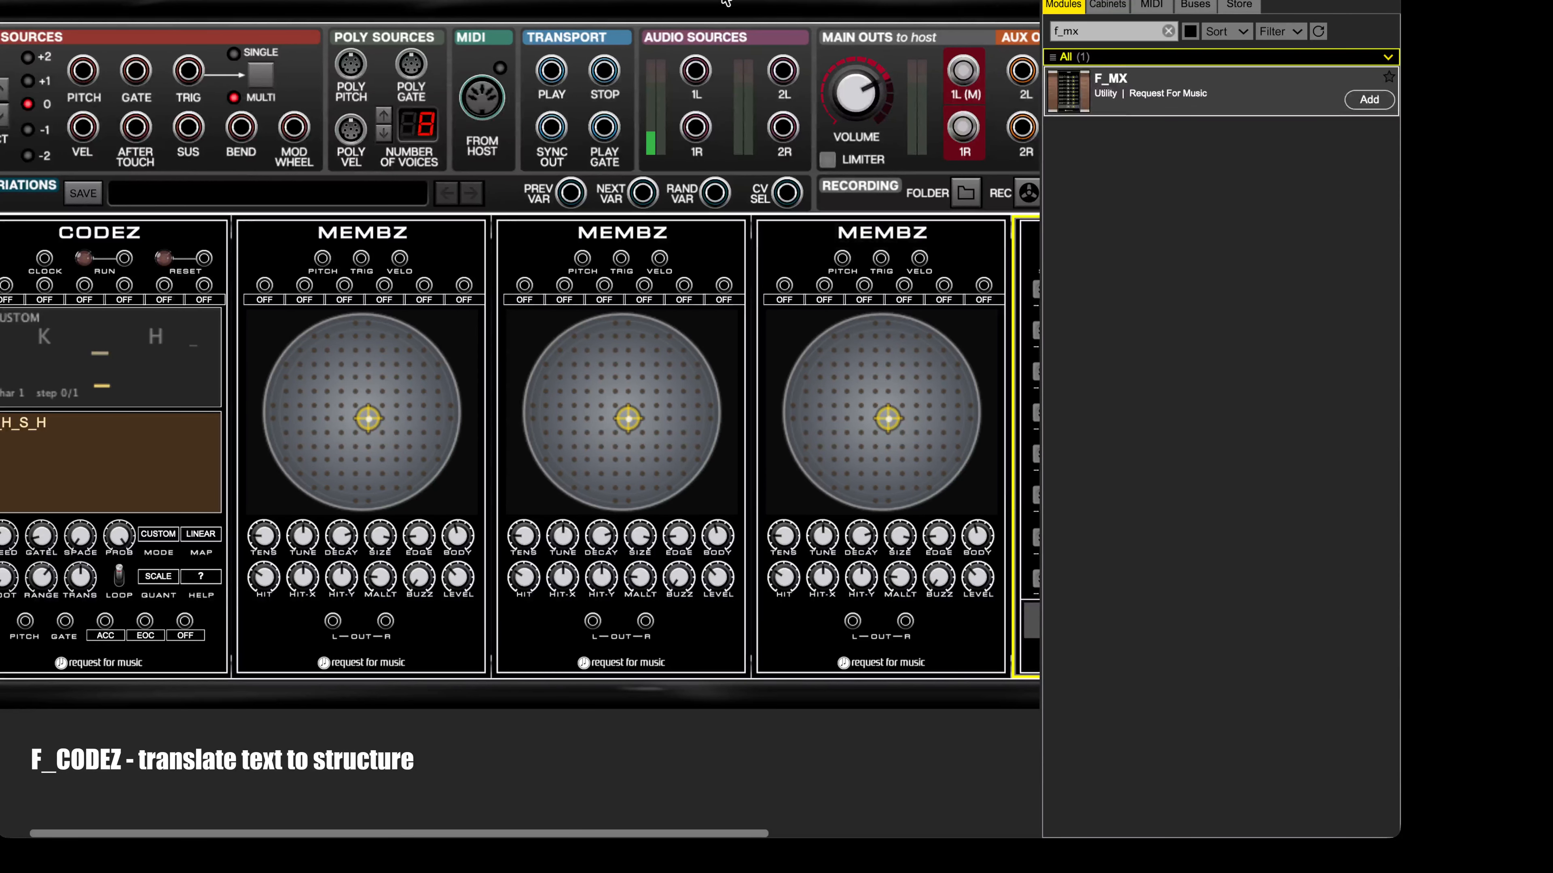
key(super+l)
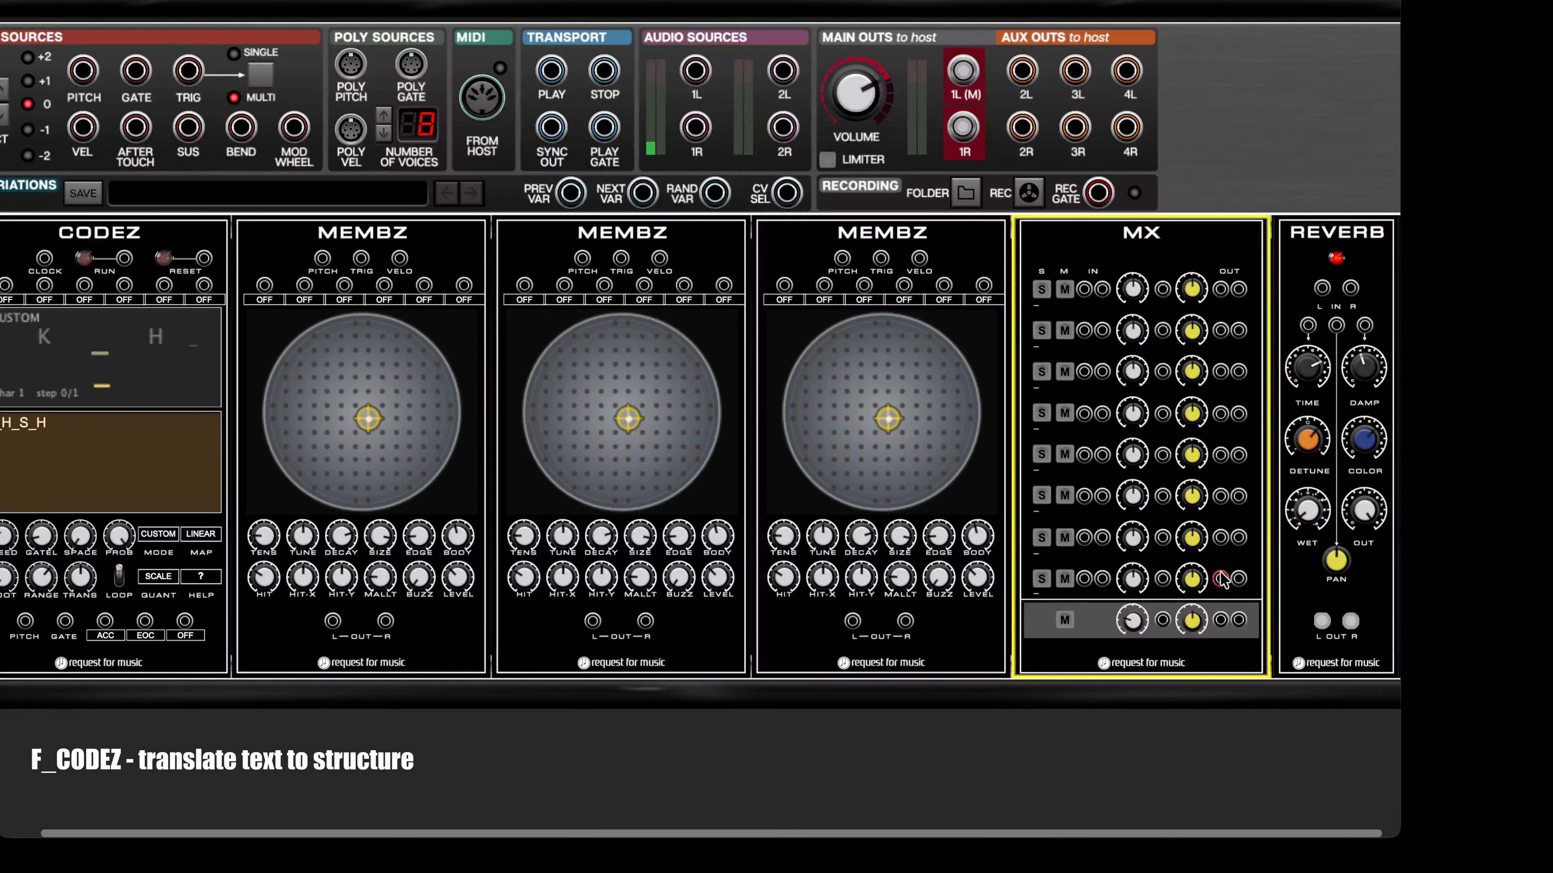
Step: Patch the MX master outputs into REVERB's stereo inputs and the three MEMBZ stereo outputs into MX channels 1 to 3
mouse_move(1316, 620)
mouse_move(1219, 621)
mouse_down()
mouse_move(1311, 370)
mouse_move(1321, 287)
mouse_move(1238, 620)
mouse_up()
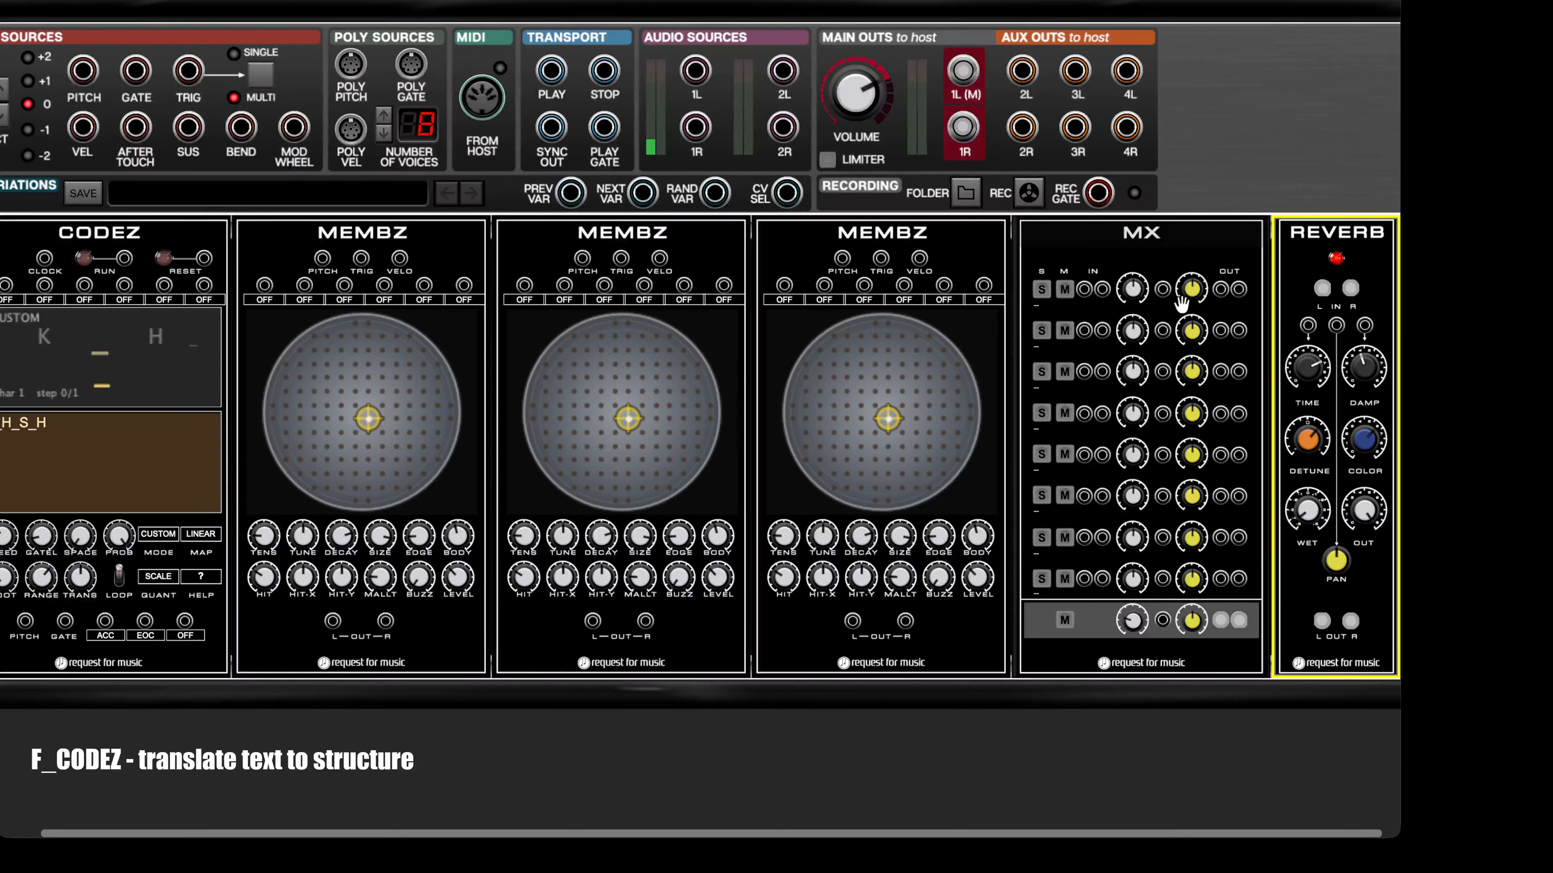
mouse_move(1082, 291)
mouse_down()
mouse_move(929, 416)
mouse_move(520, 591)
mouse_move(353, 621)
mouse_move(391, 620)
mouse_move(1103, 292)
mouse_up()
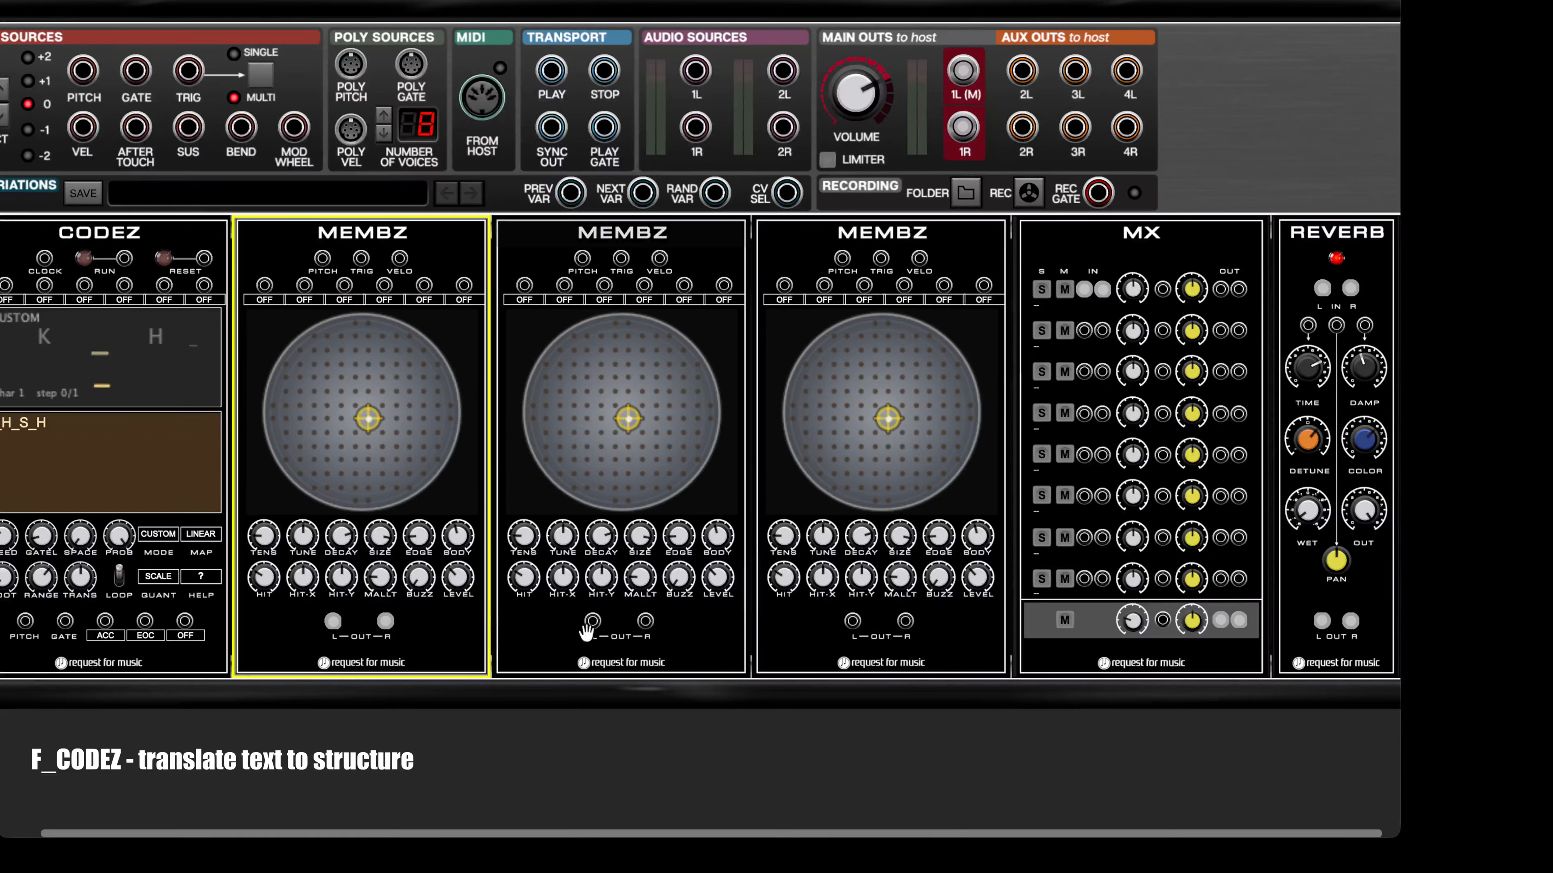
drag(591, 621, 645, 622)
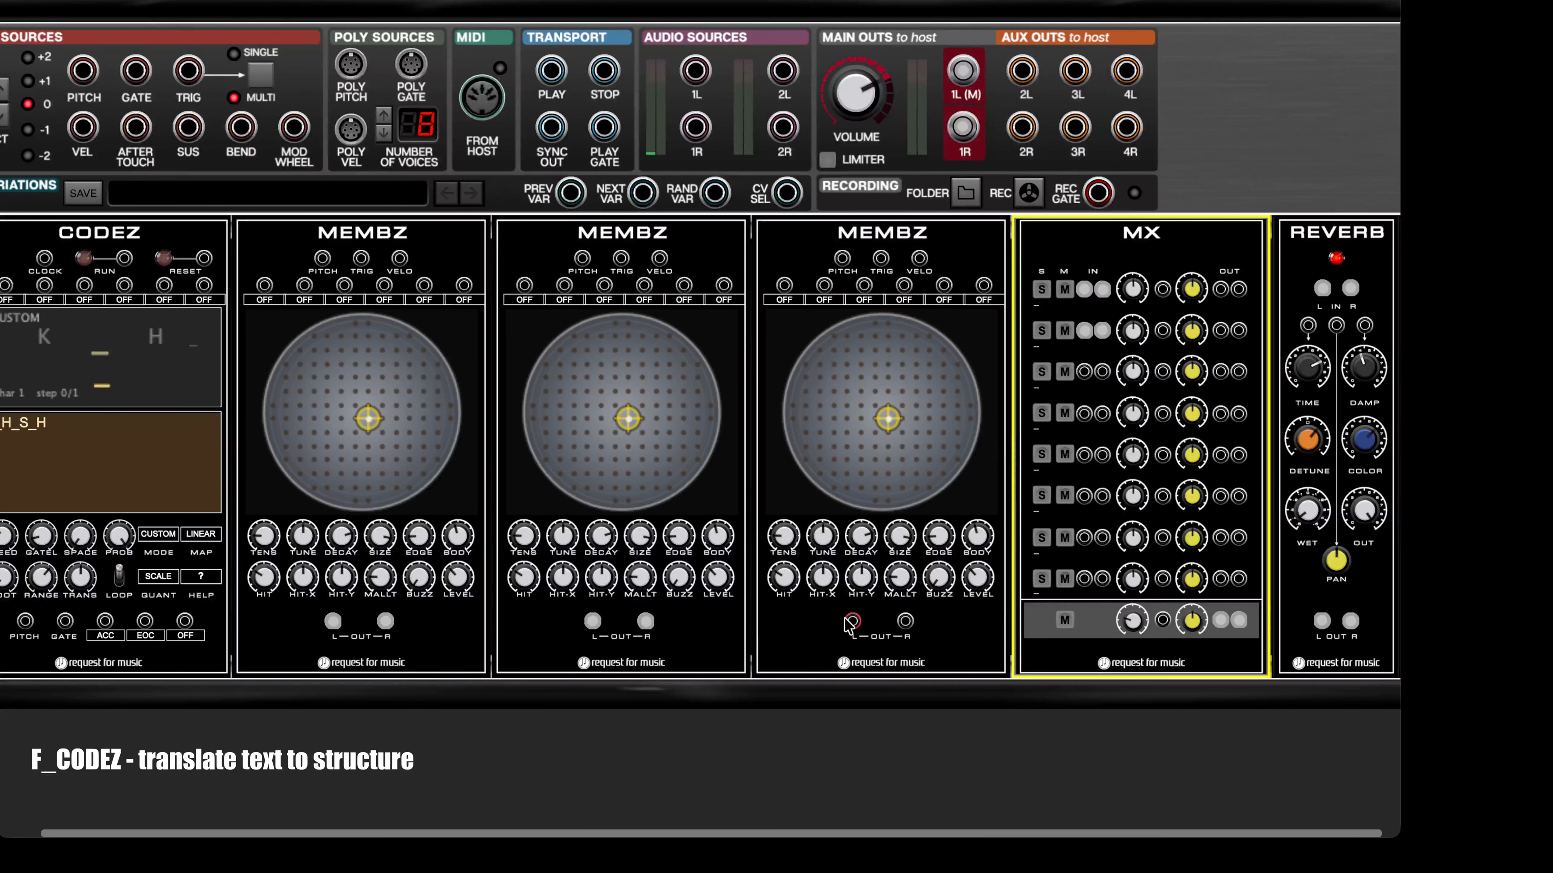
drag(851, 621, 904, 621)
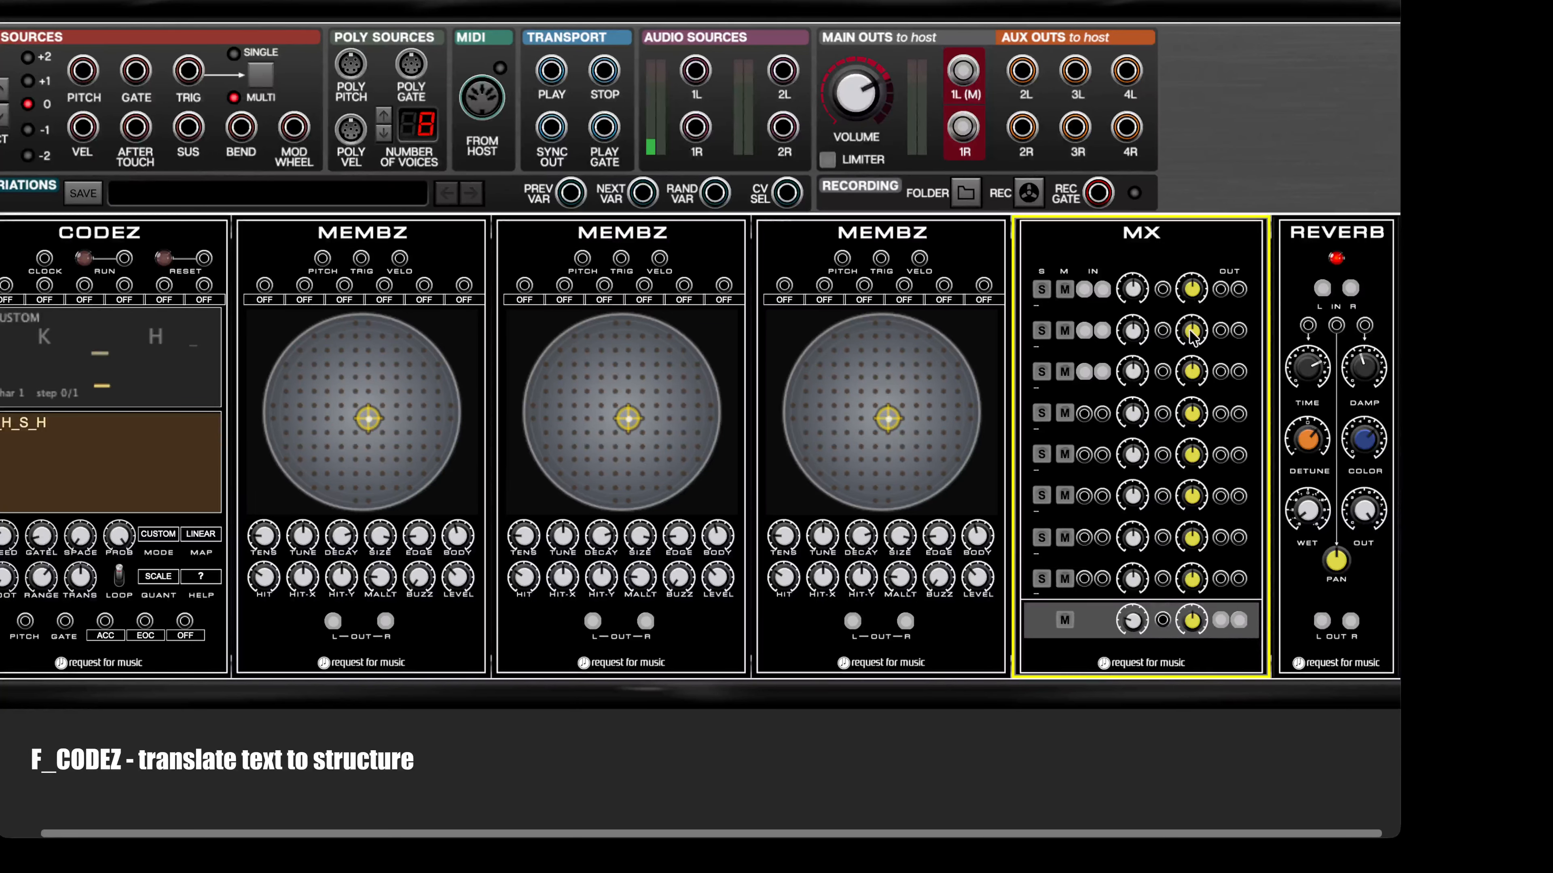
Step: Offset the pan of MX channels 2 and 3, with channel 2 at 0.45
drag(1190, 335, 1191, 357)
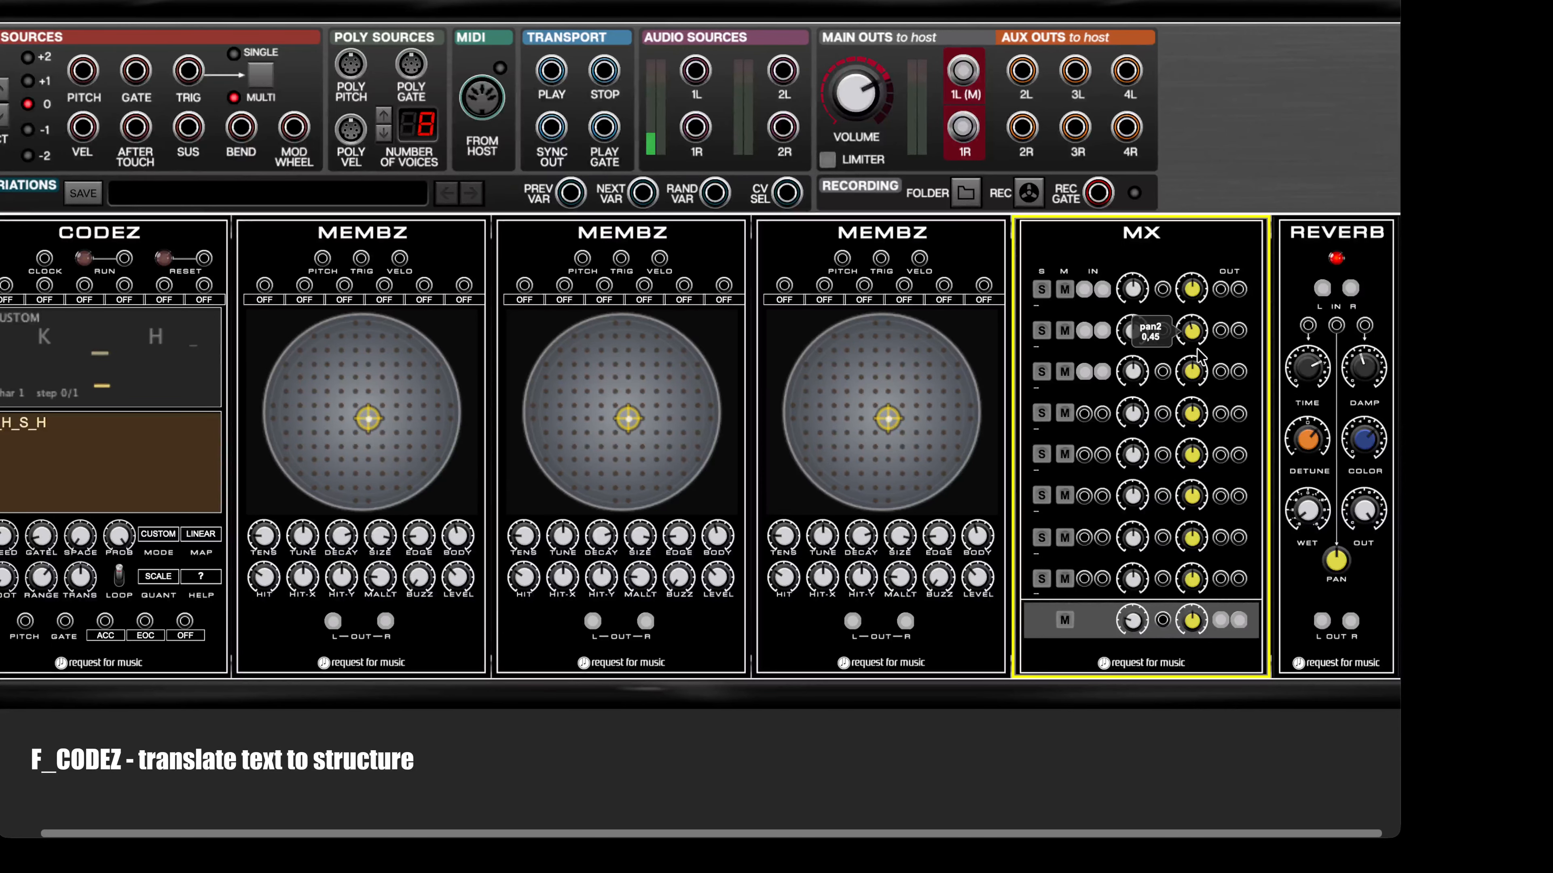
drag(1193, 374, 1201, 452)
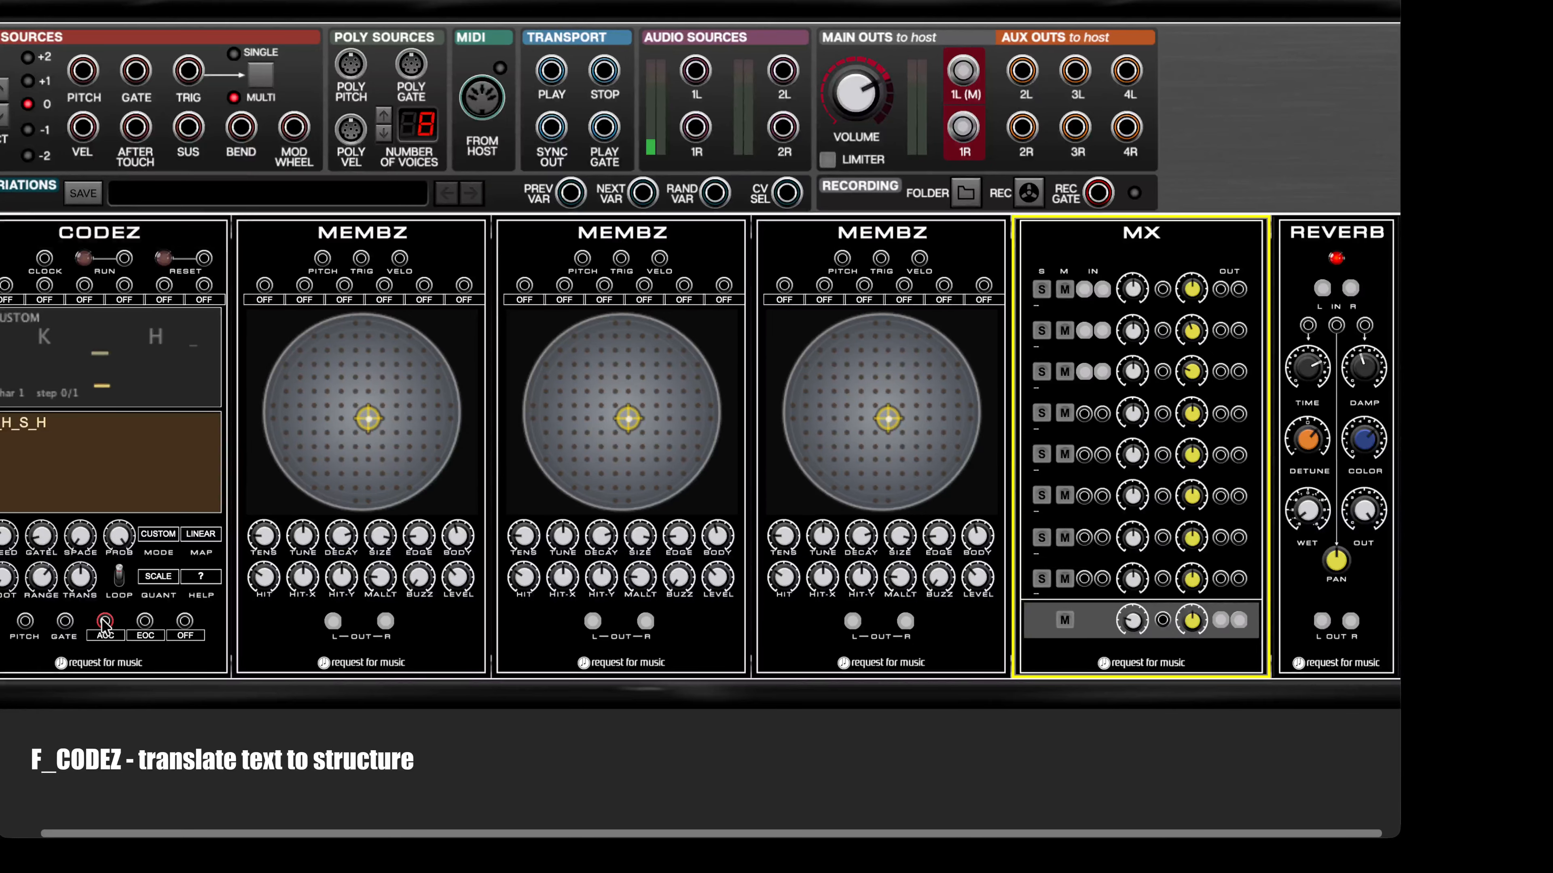
Step: Assign the three configurable CODEZ outputs to KICK, SNARE and HAT and patch them to the trigger inputs of the first, second and third MEMBZ
click(107, 638)
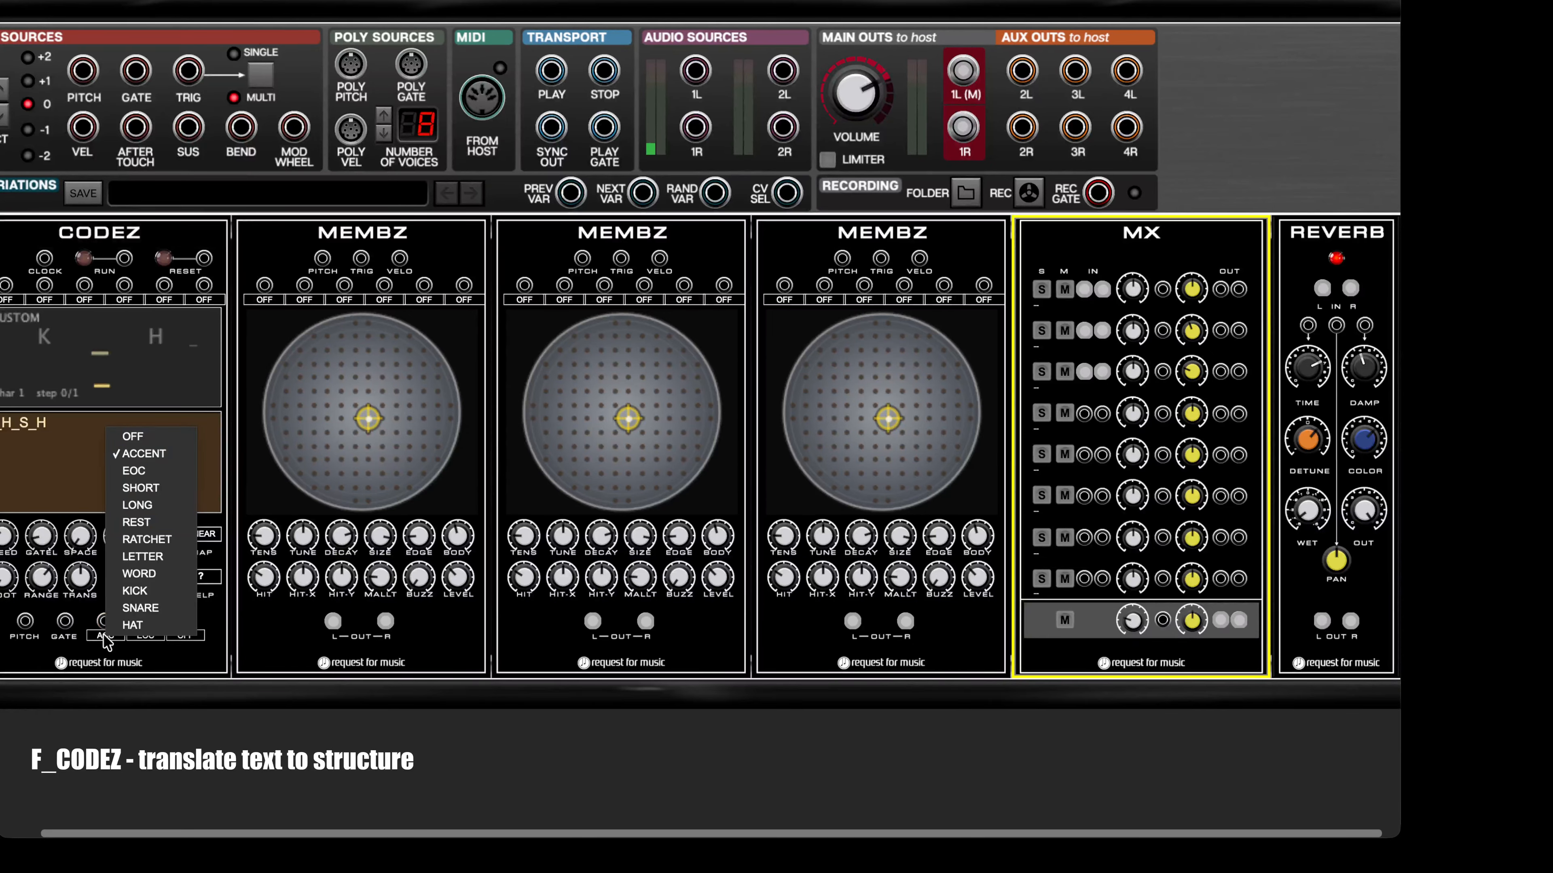
click(125, 592)
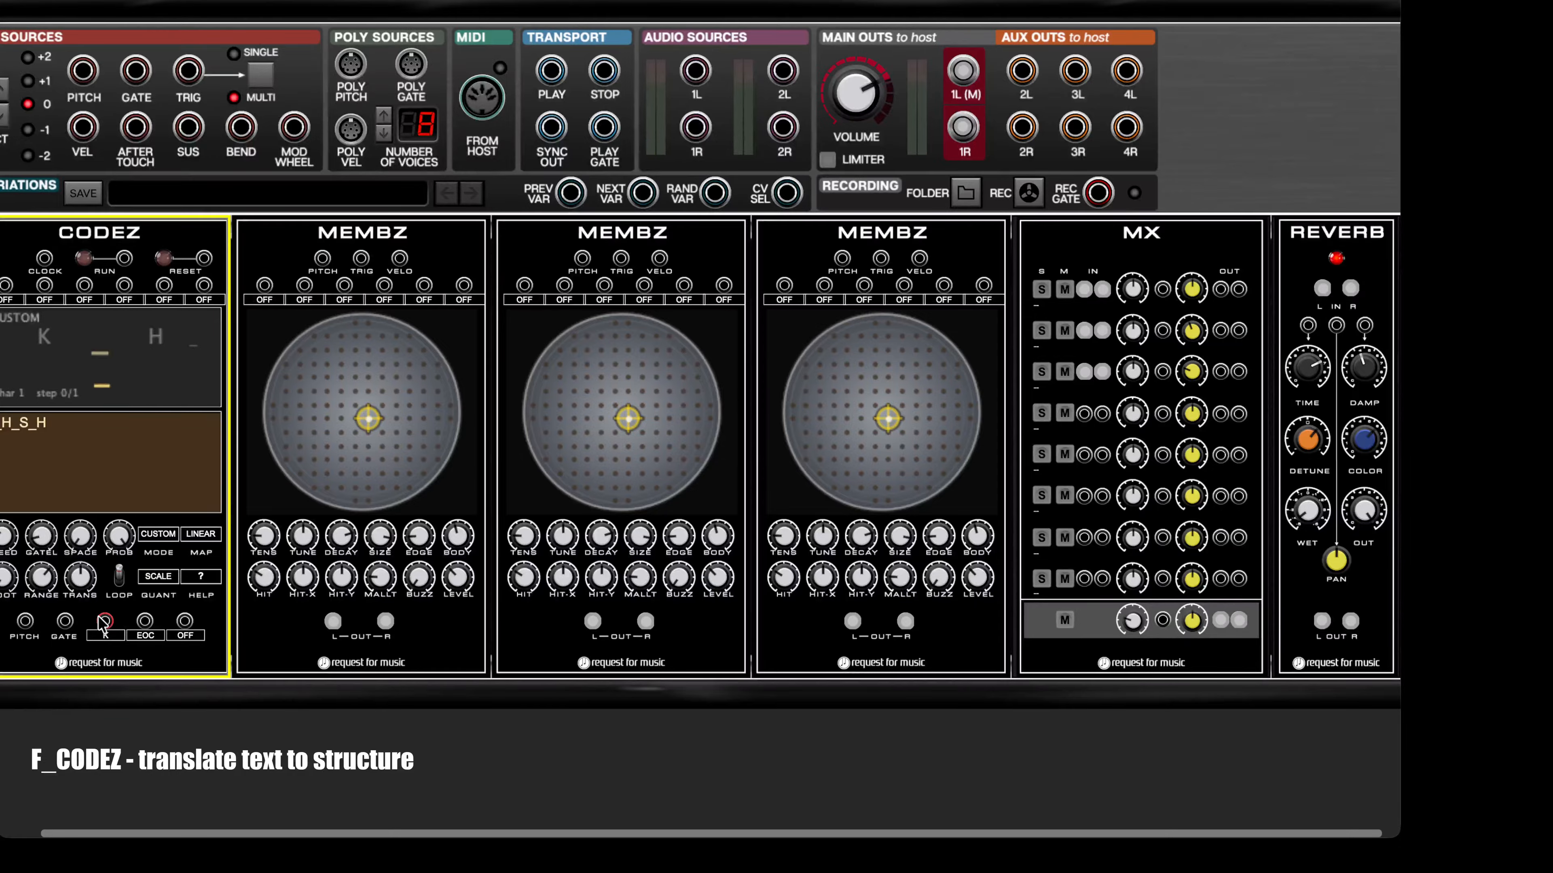
drag(104, 622, 361, 258)
drag(145, 622, 621, 258)
click(145, 636)
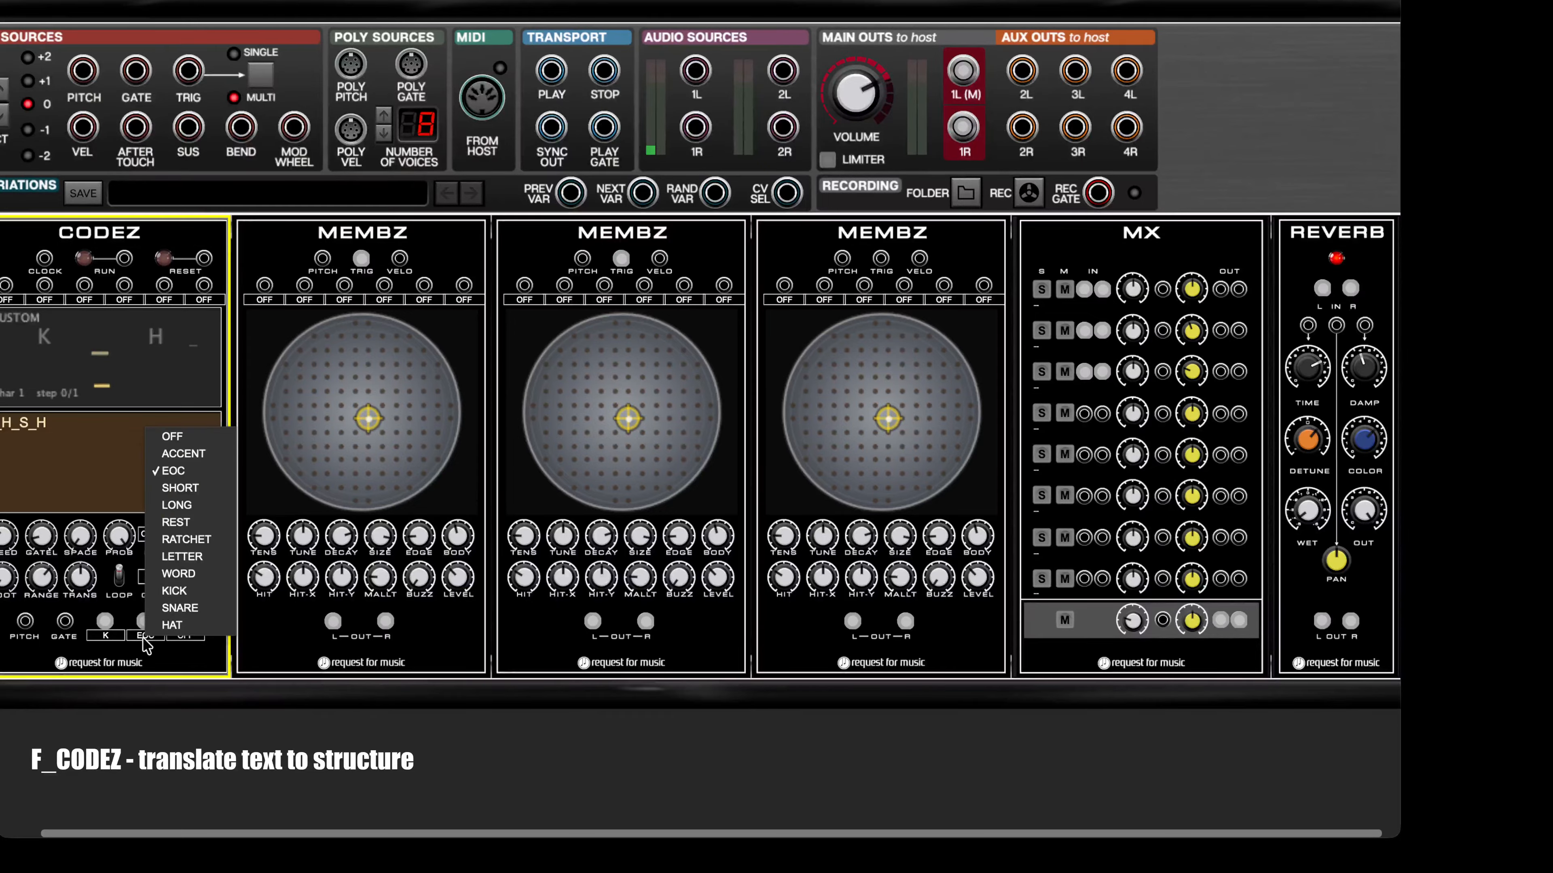
click(175, 619)
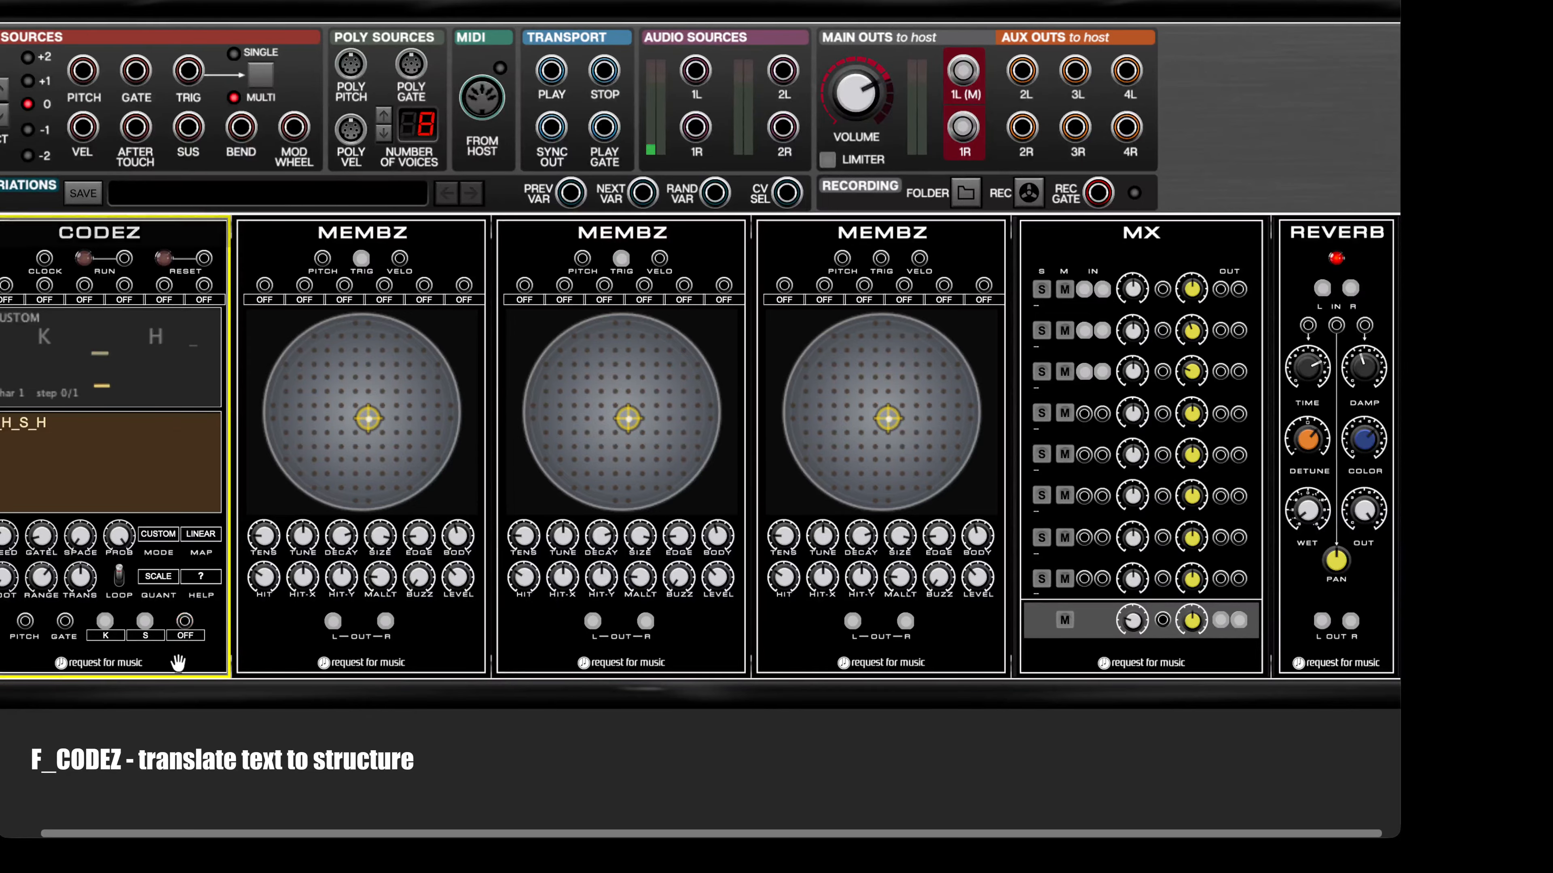
click(187, 636)
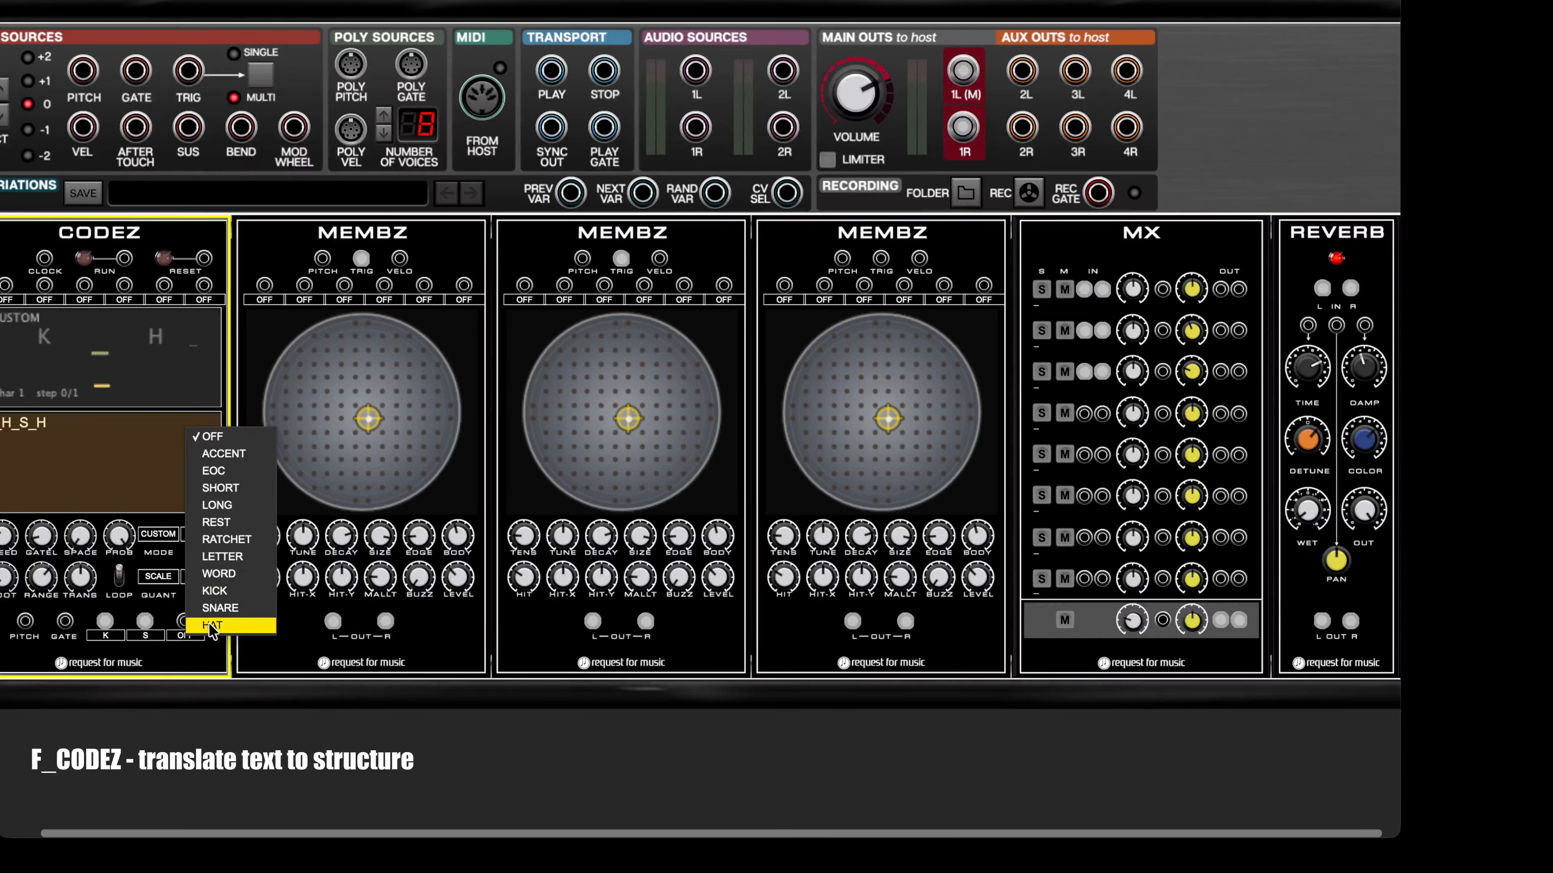
click(198, 625)
drag(185, 623, 881, 258)
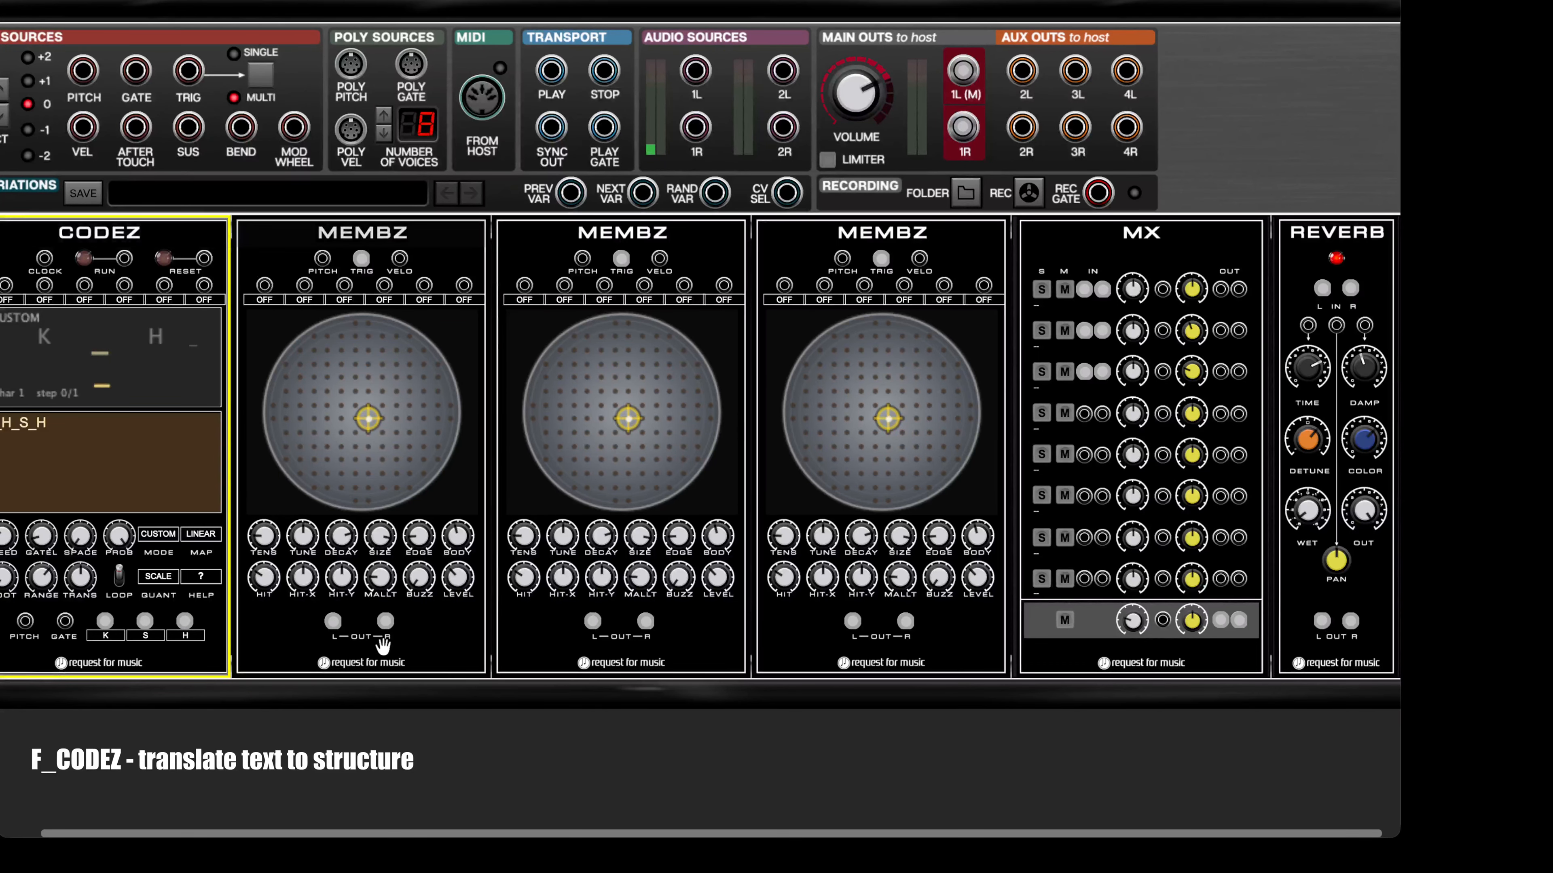
Step: Run CODEZ, then load the preset 03_KICK_Electronic - Kick into the first MEMBZ and a snare preset into the second
click(84, 260)
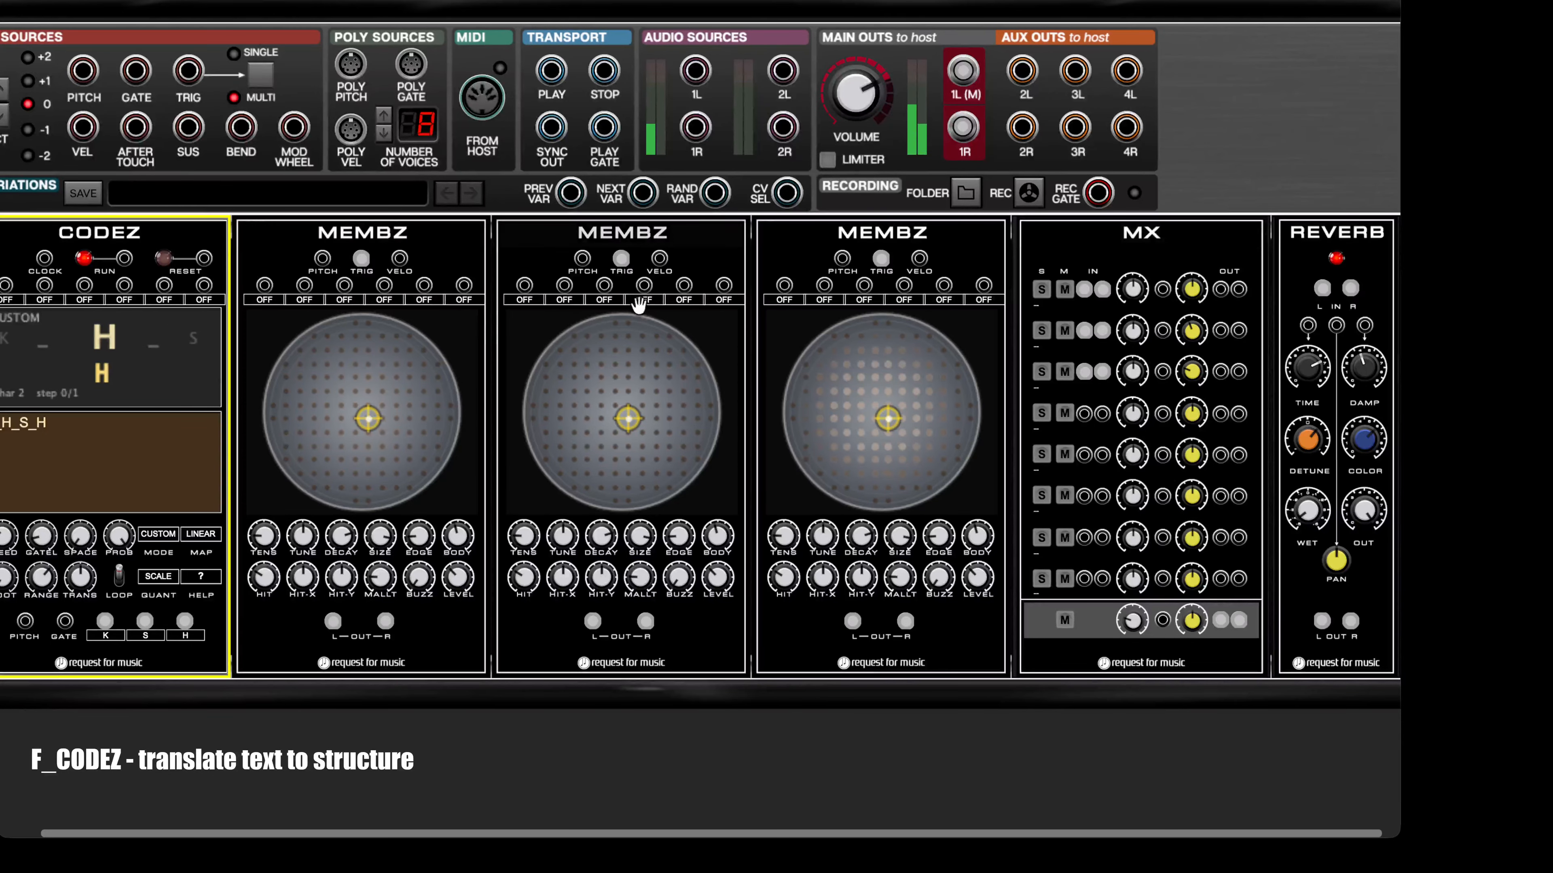
right_click(436, 237)
mouse_move(531, 251)
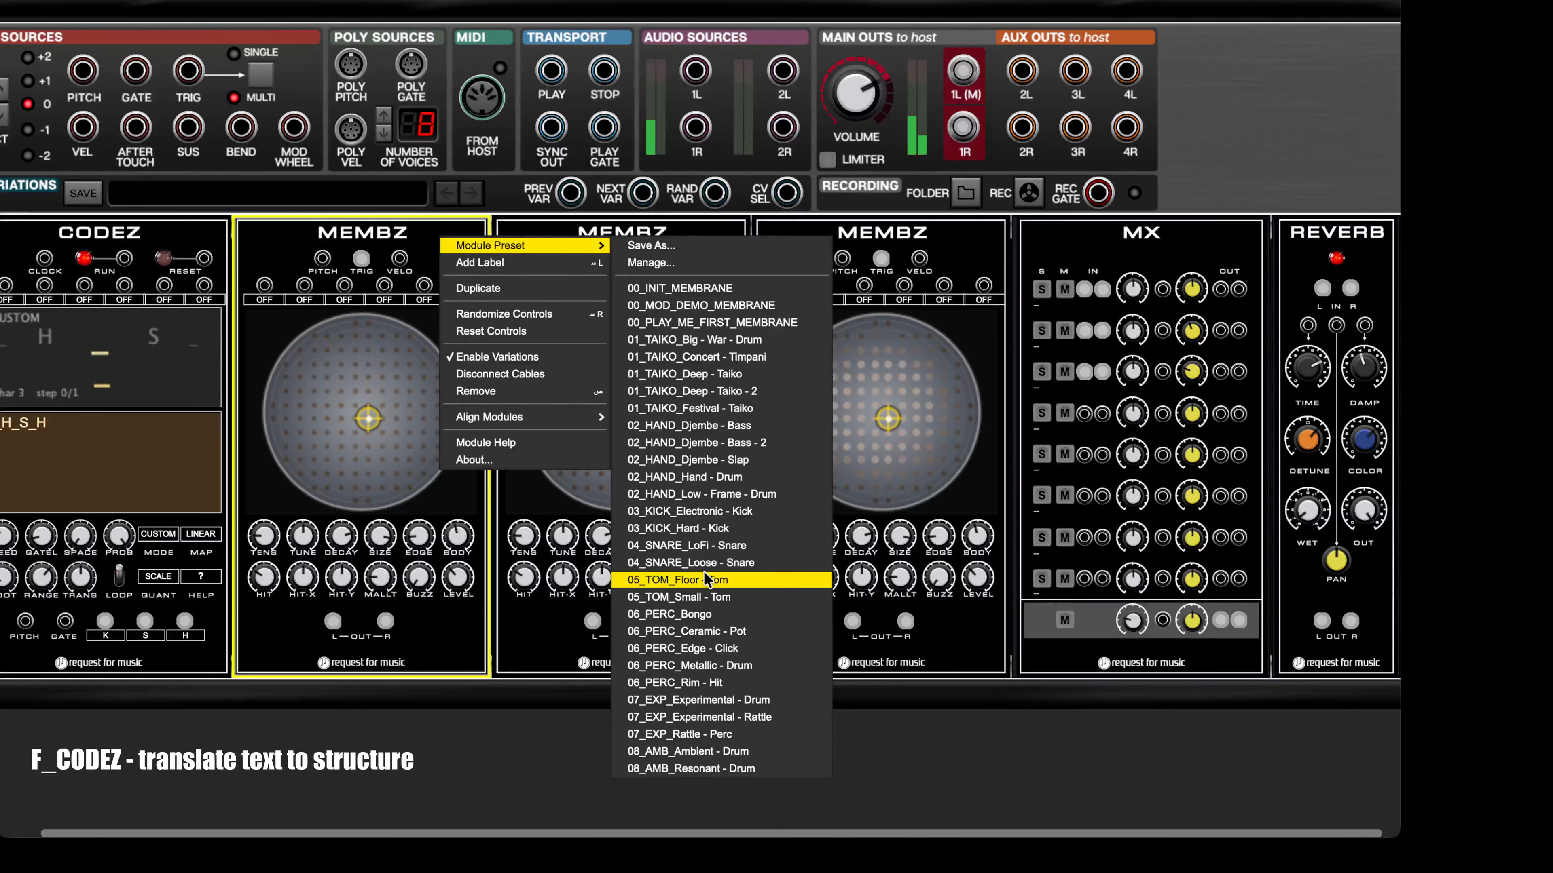
click(684, 517)
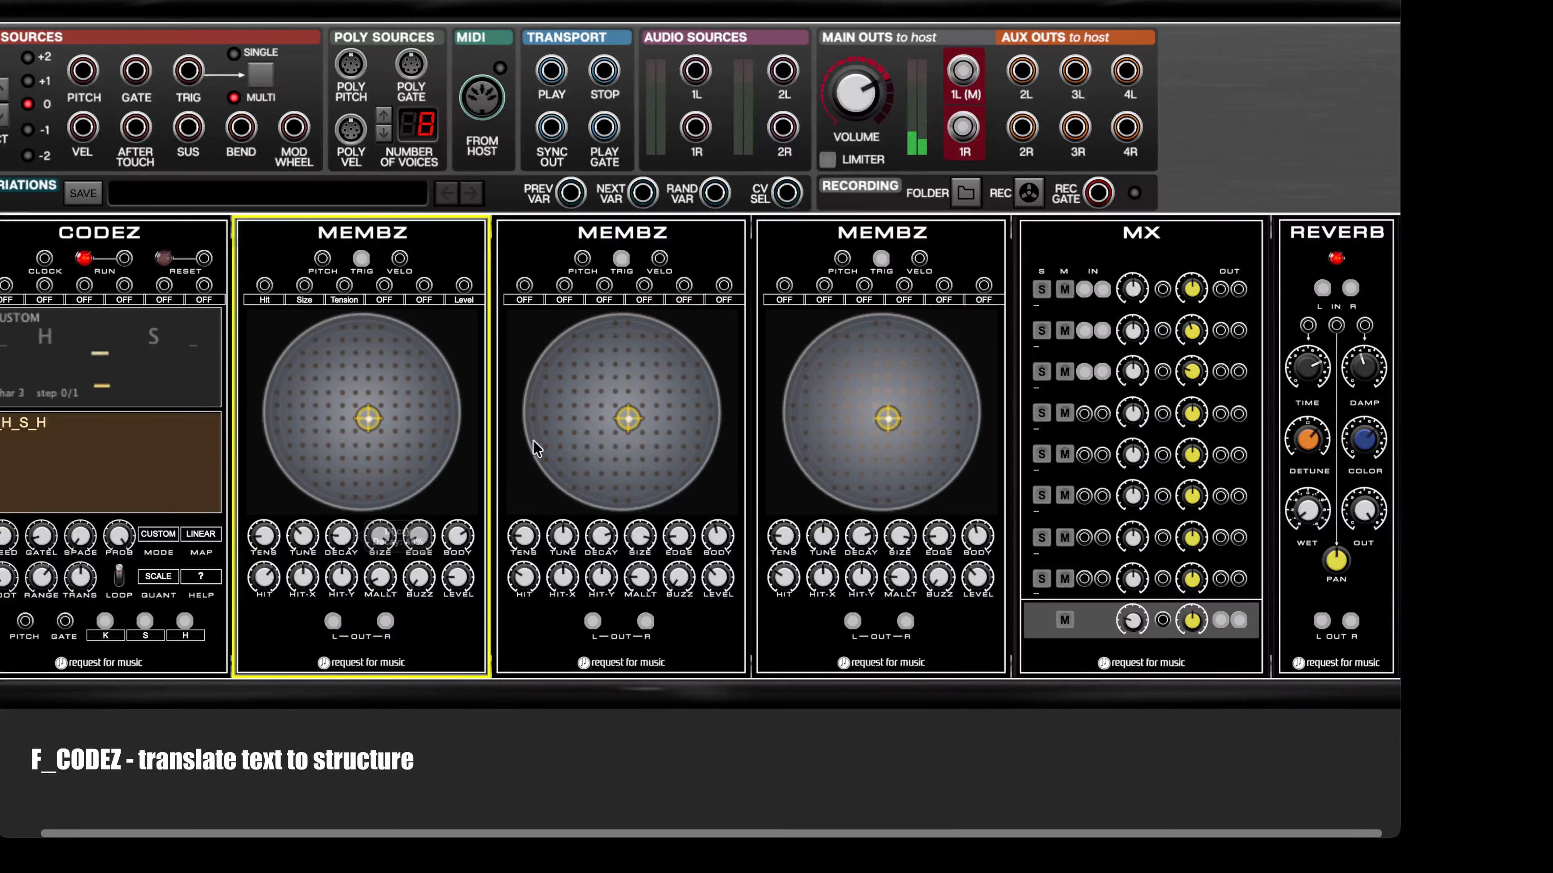
right_click(687, 234)
mouse_move(703, 245)
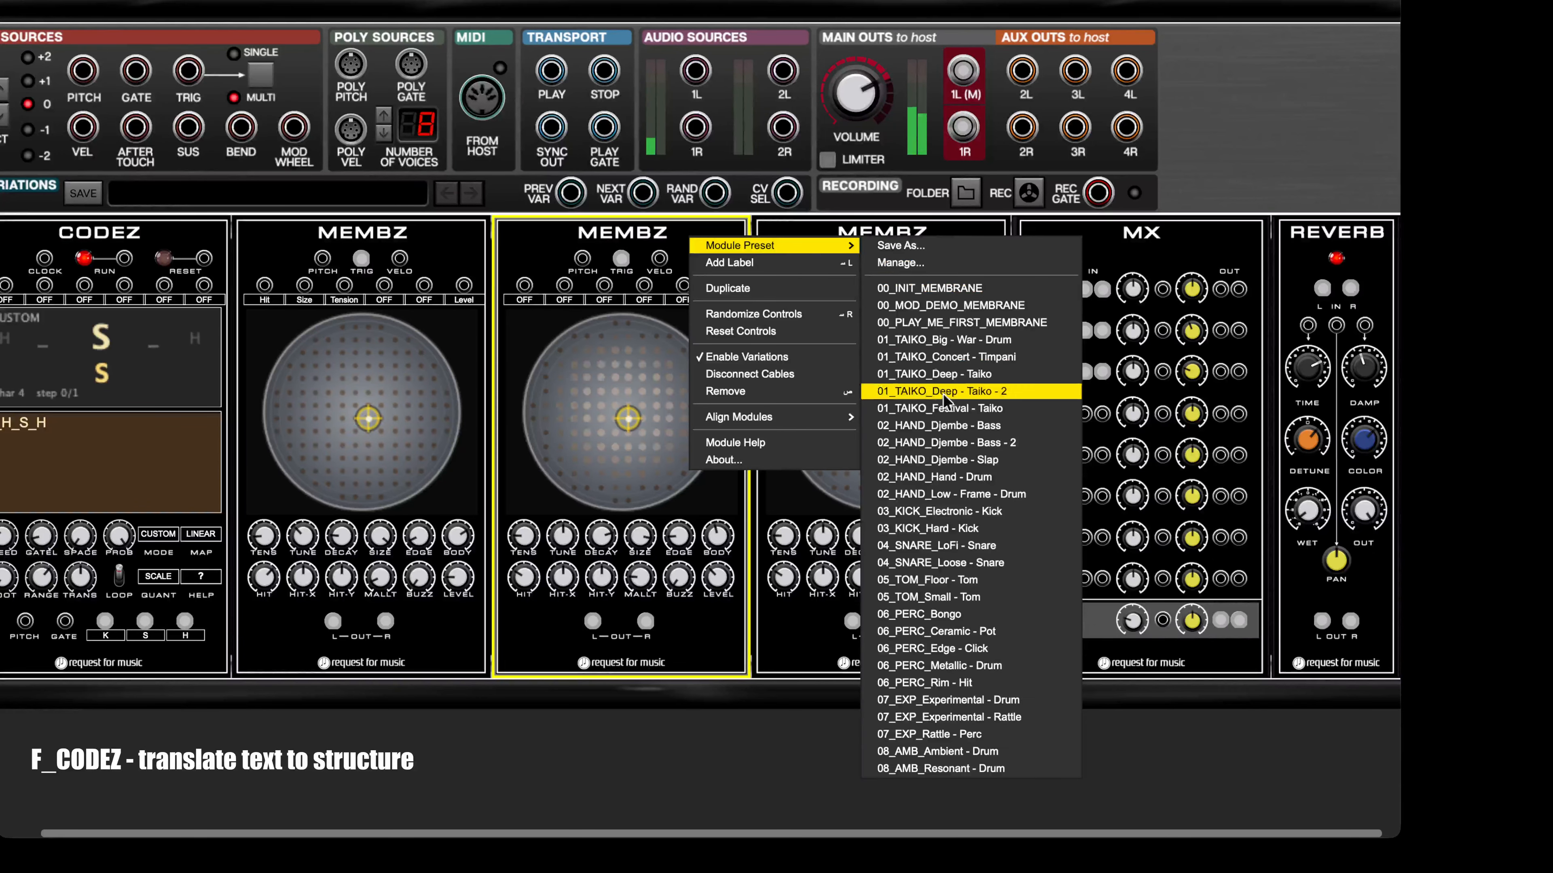
click(981, 530)
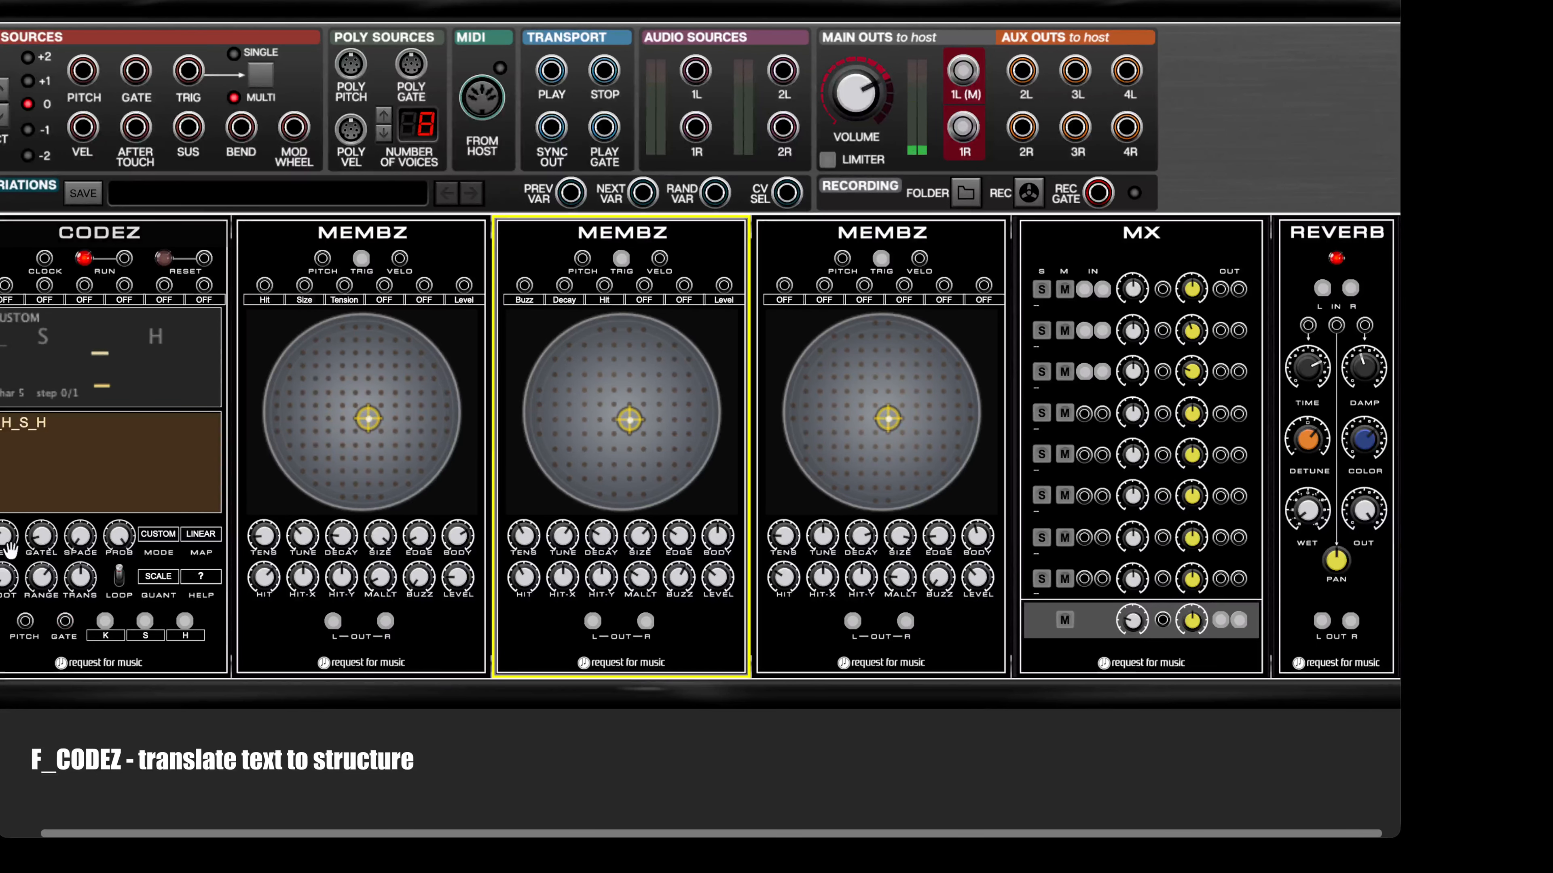
Step: Raise the CODEZ speed and load the preset 06_PERC_Metallic - Drum into the third MEMBZ
mouse_move(7, 542)
mouse_down()
mouse_move(28, 485)
mouse_move(31, 523)
mouse_up()
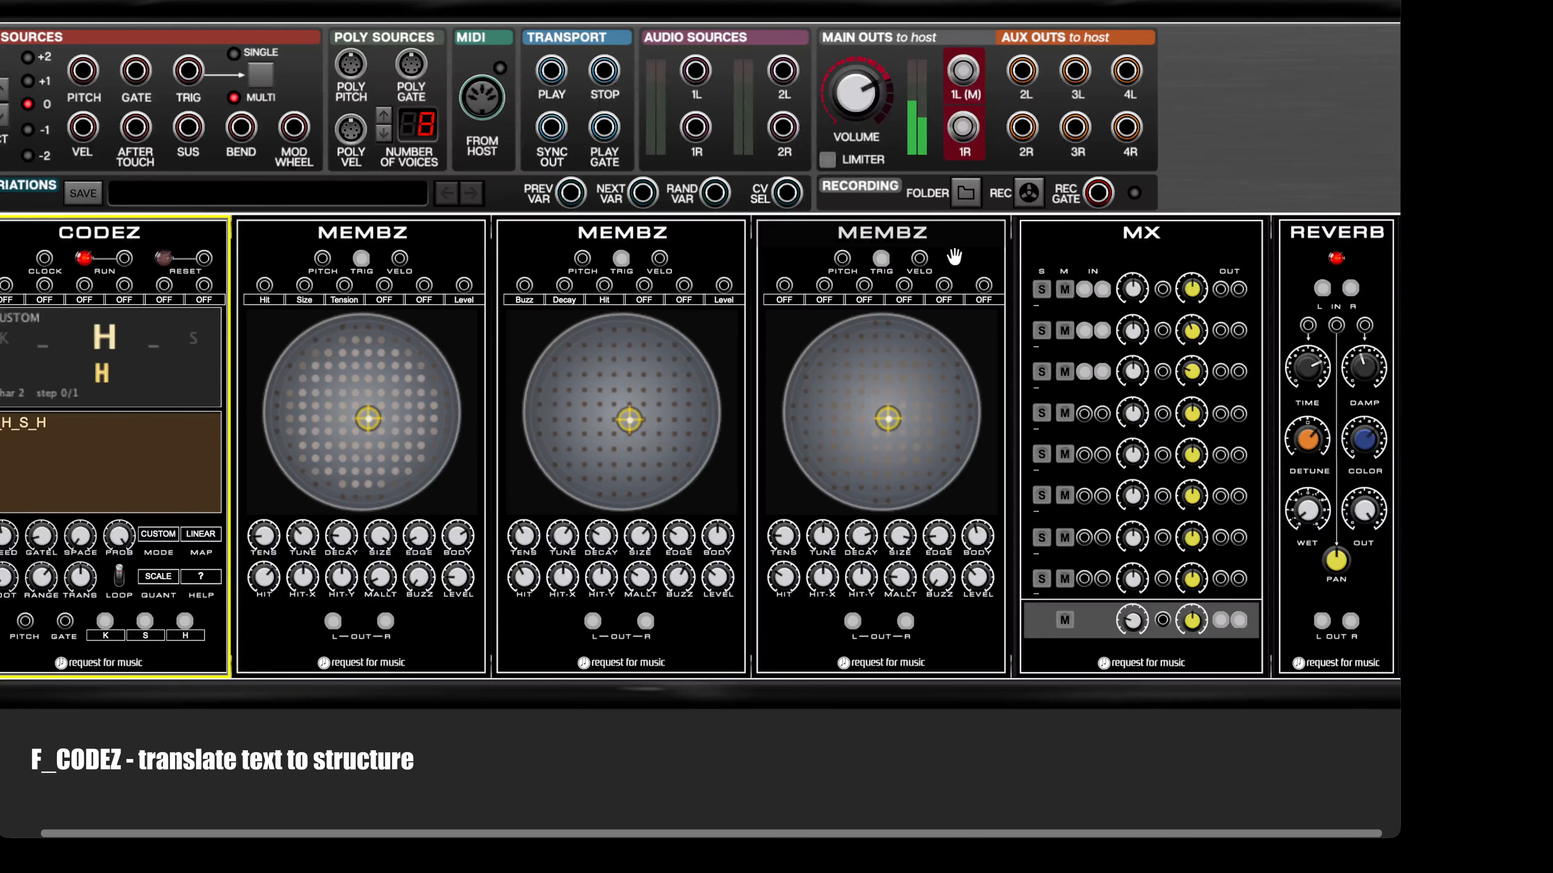
right_click(967, 253)
mouse_move(966, 256)
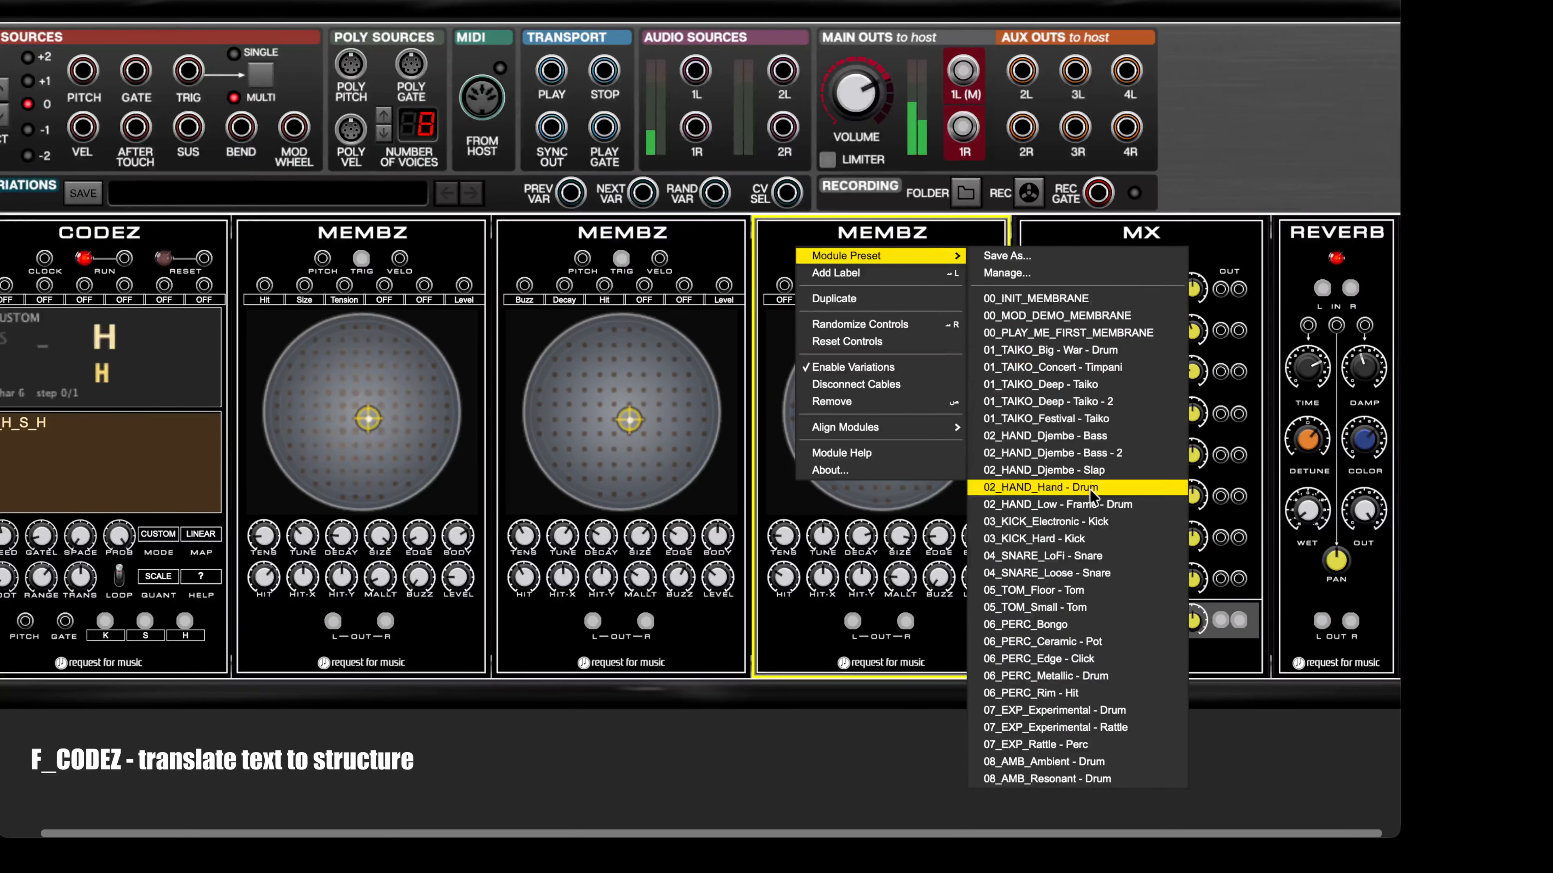
click(1049, 679)
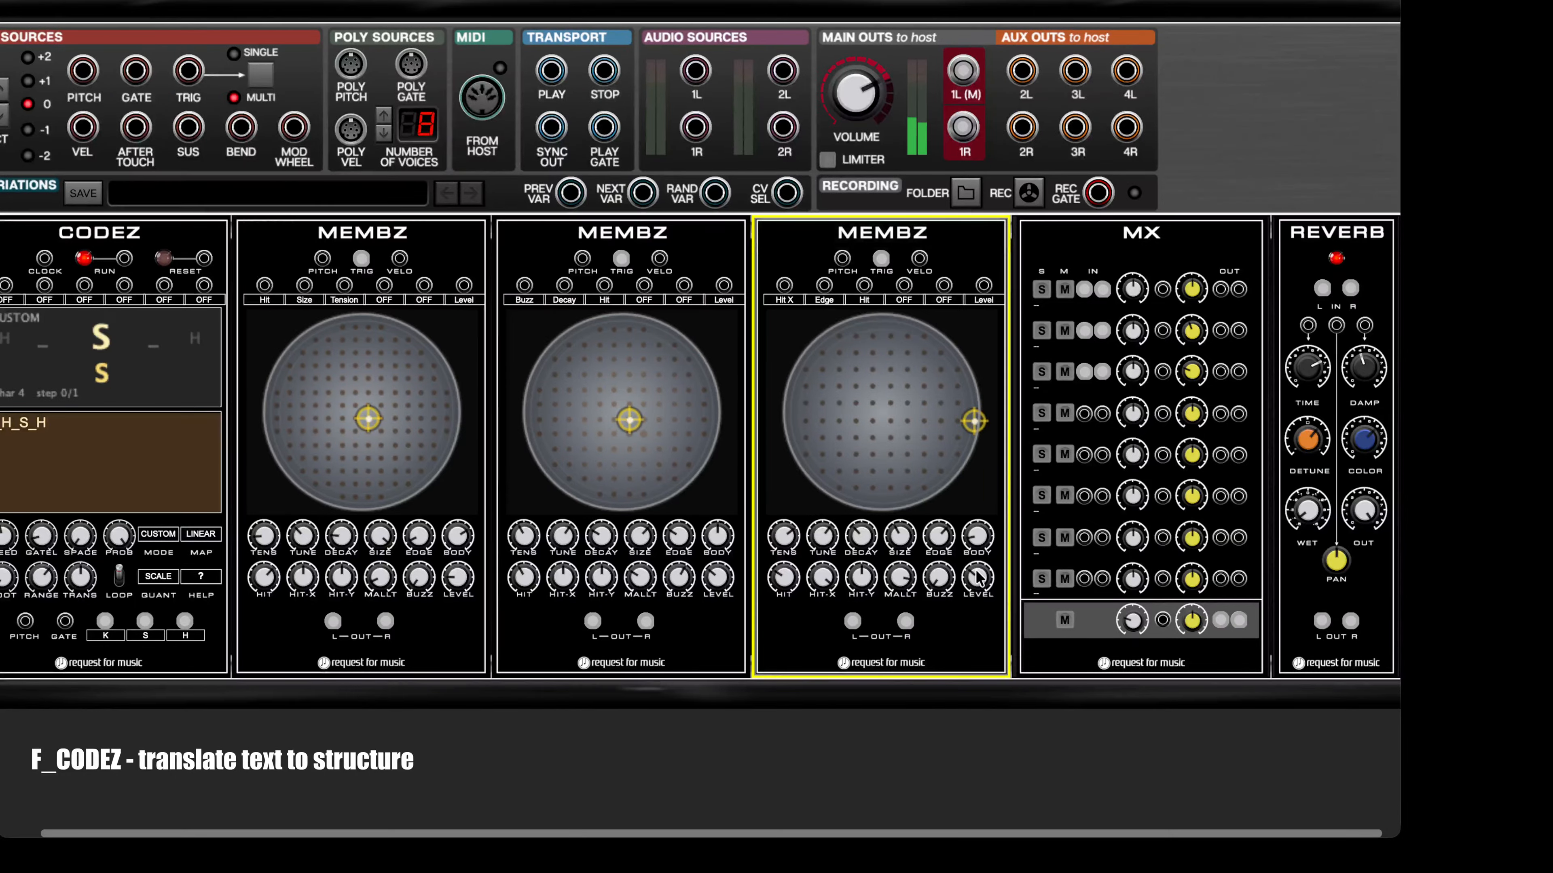
Step: Set MX channel 3's volume to 1.84, adjust the master volume, and shift the third MEMBZ's hit point slightly inward
click(1134, 371)
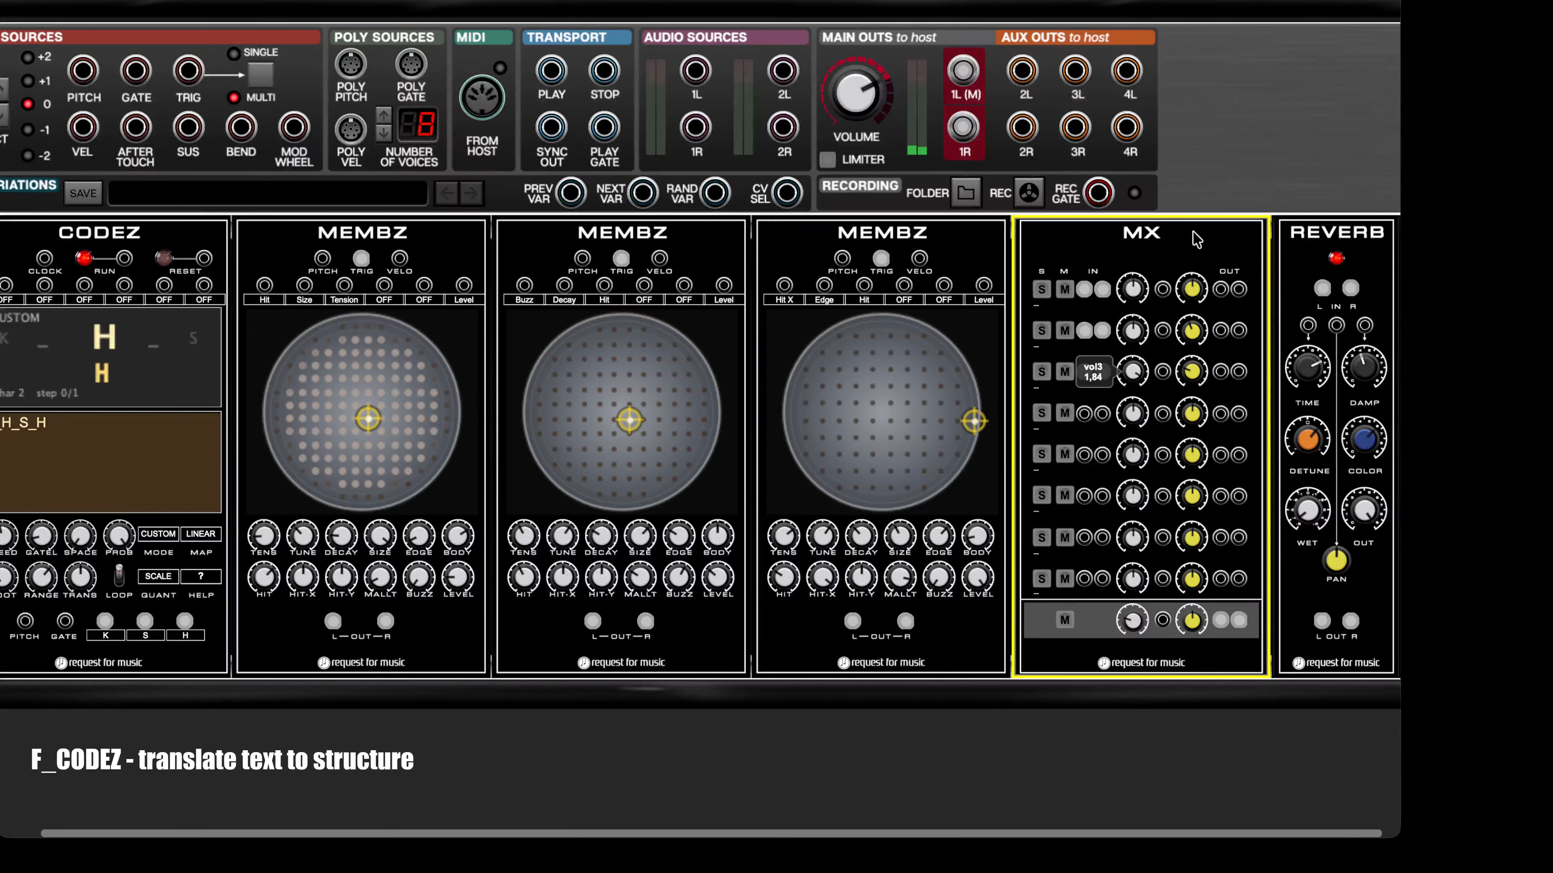
drag(1135, 624, 1217, 446)
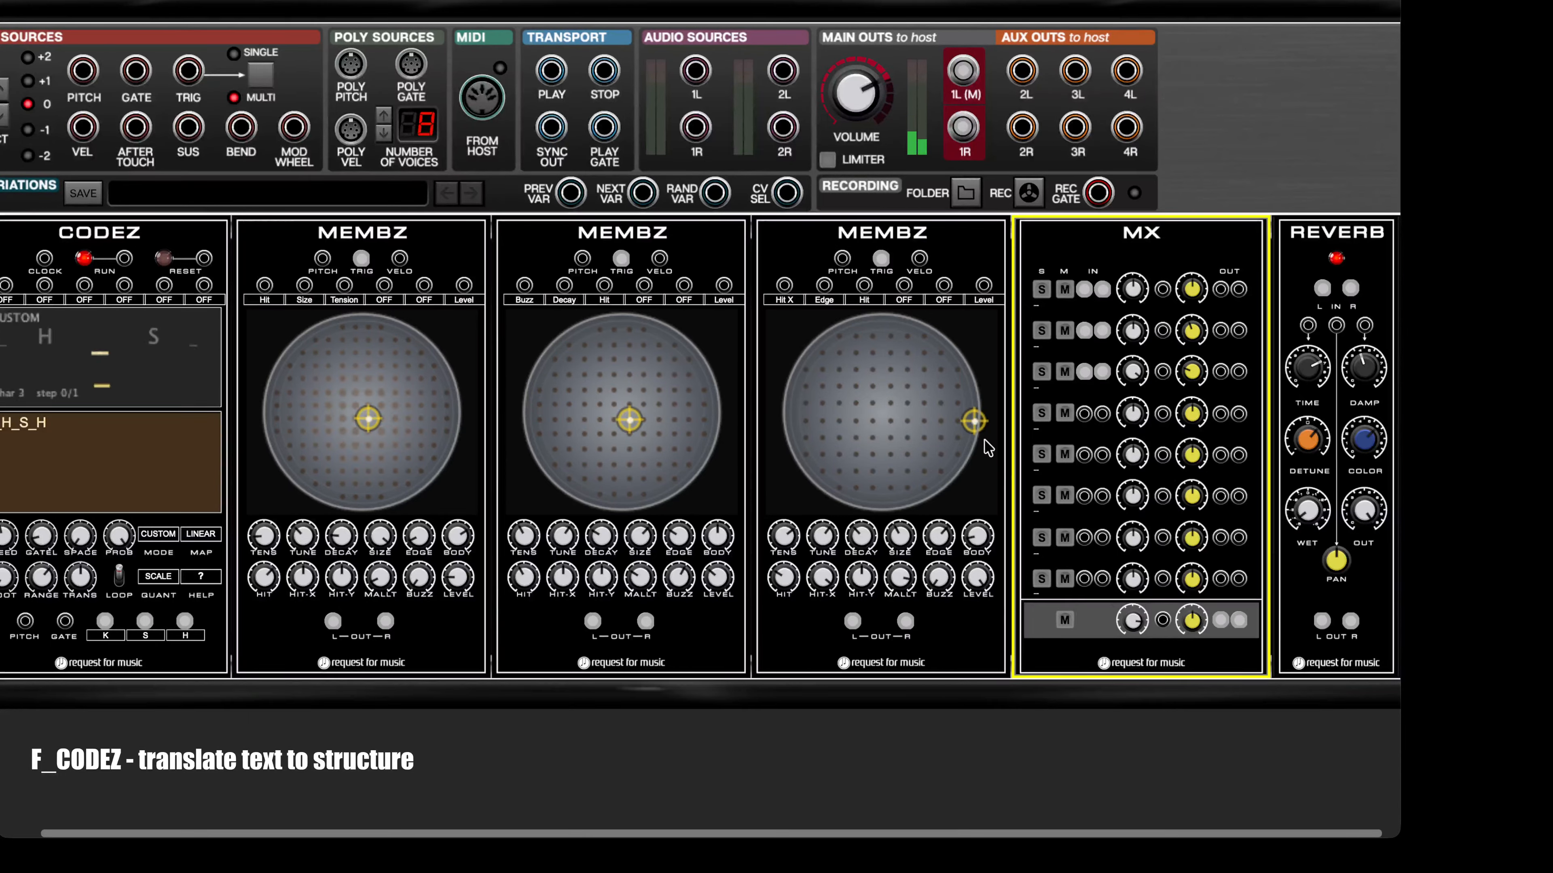
drag(981, 428, 958, 446)
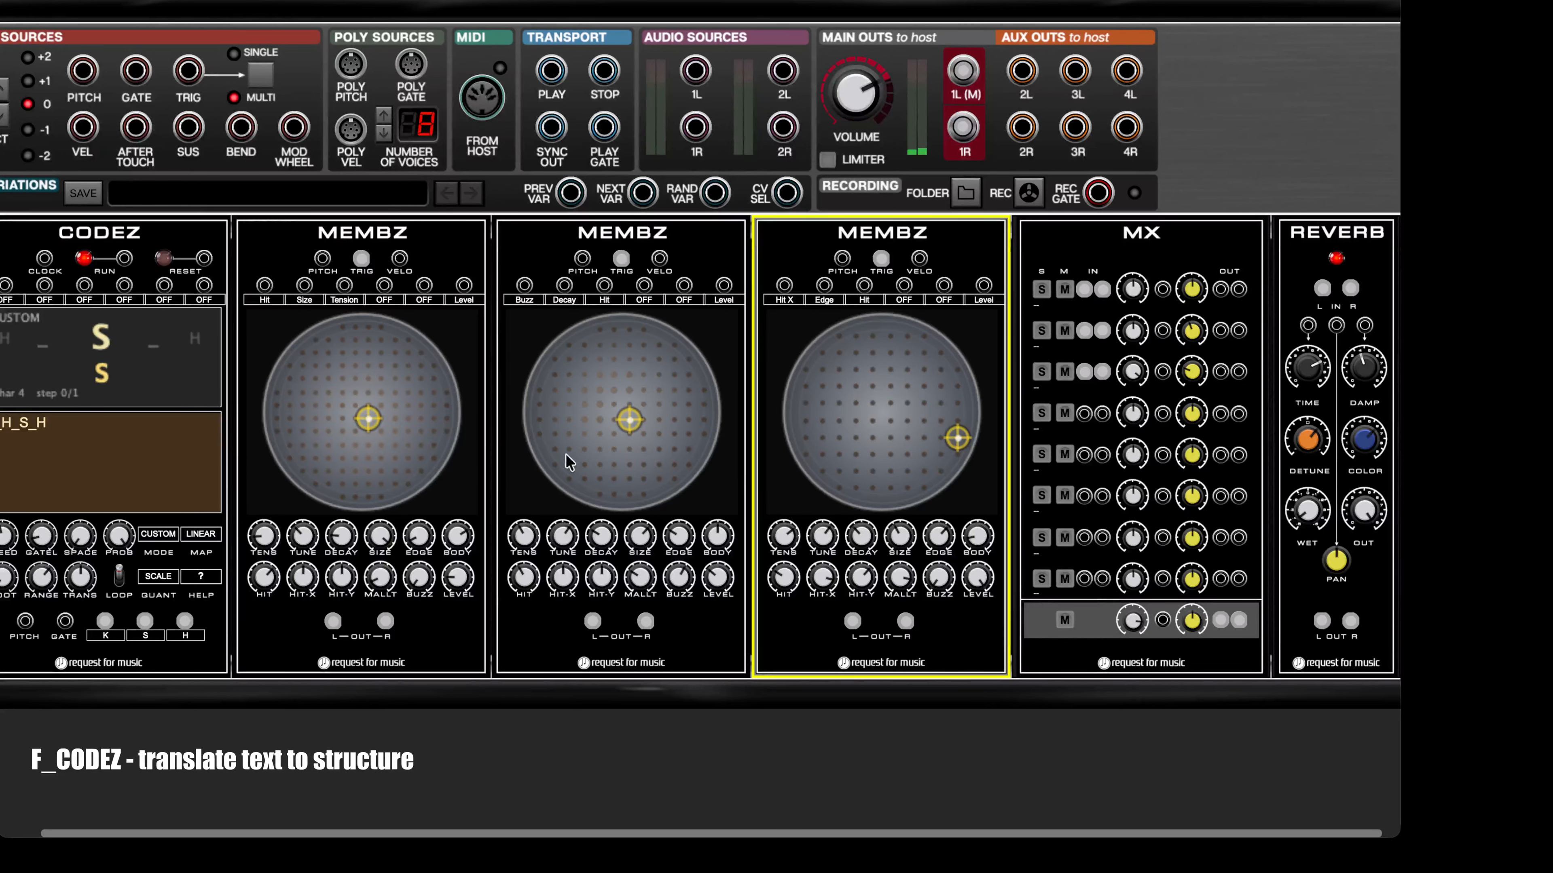
Step: Extend the CODEZ text to K_H_S_HH_S
click(93, 427)
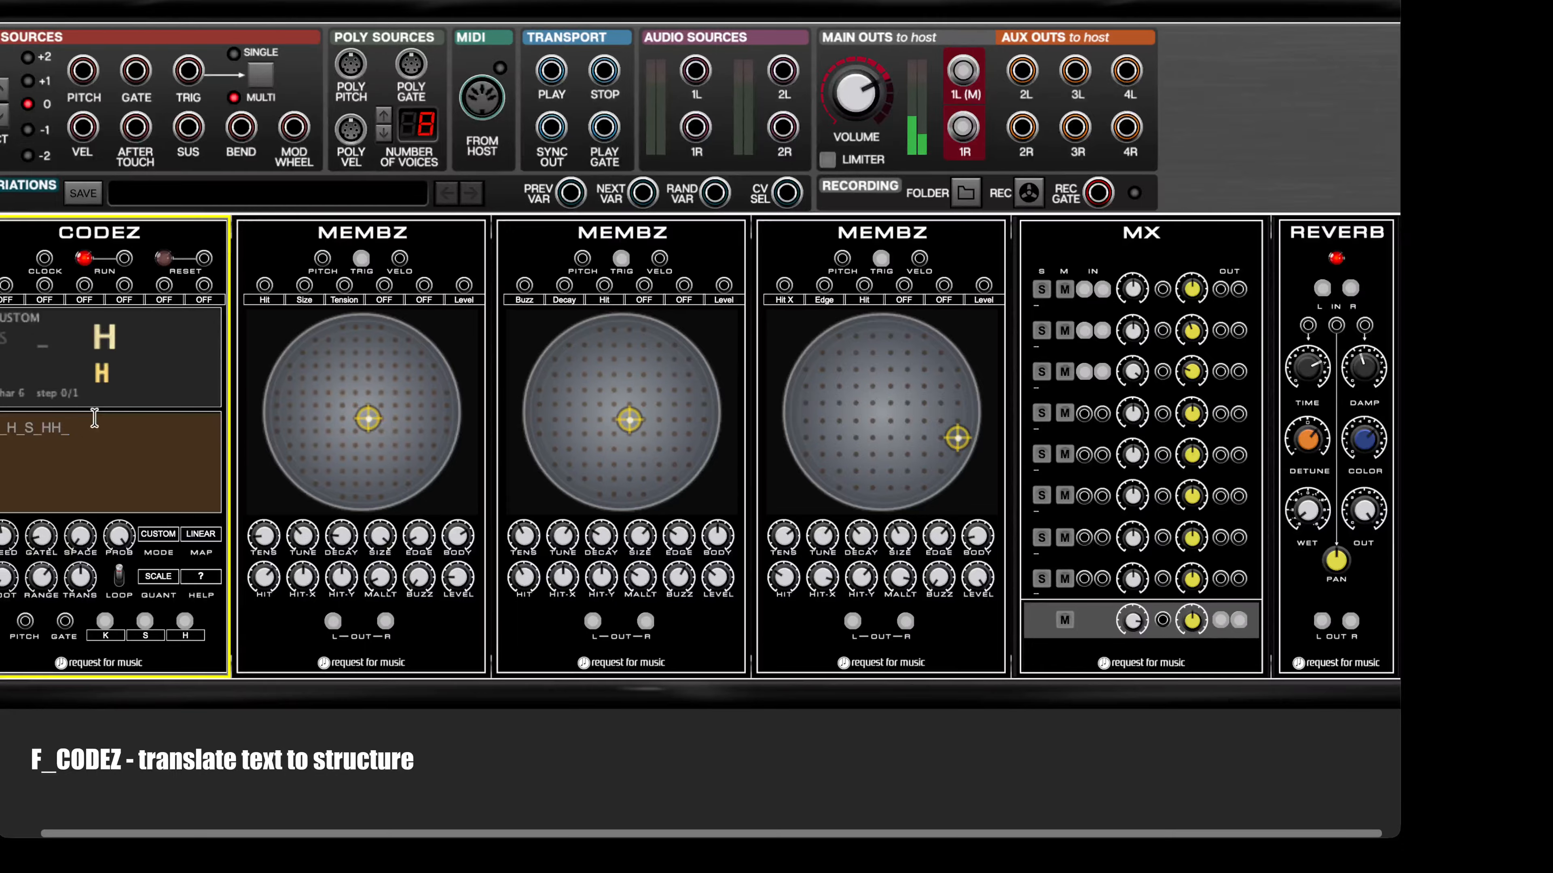
text(S)
click(168, 365)
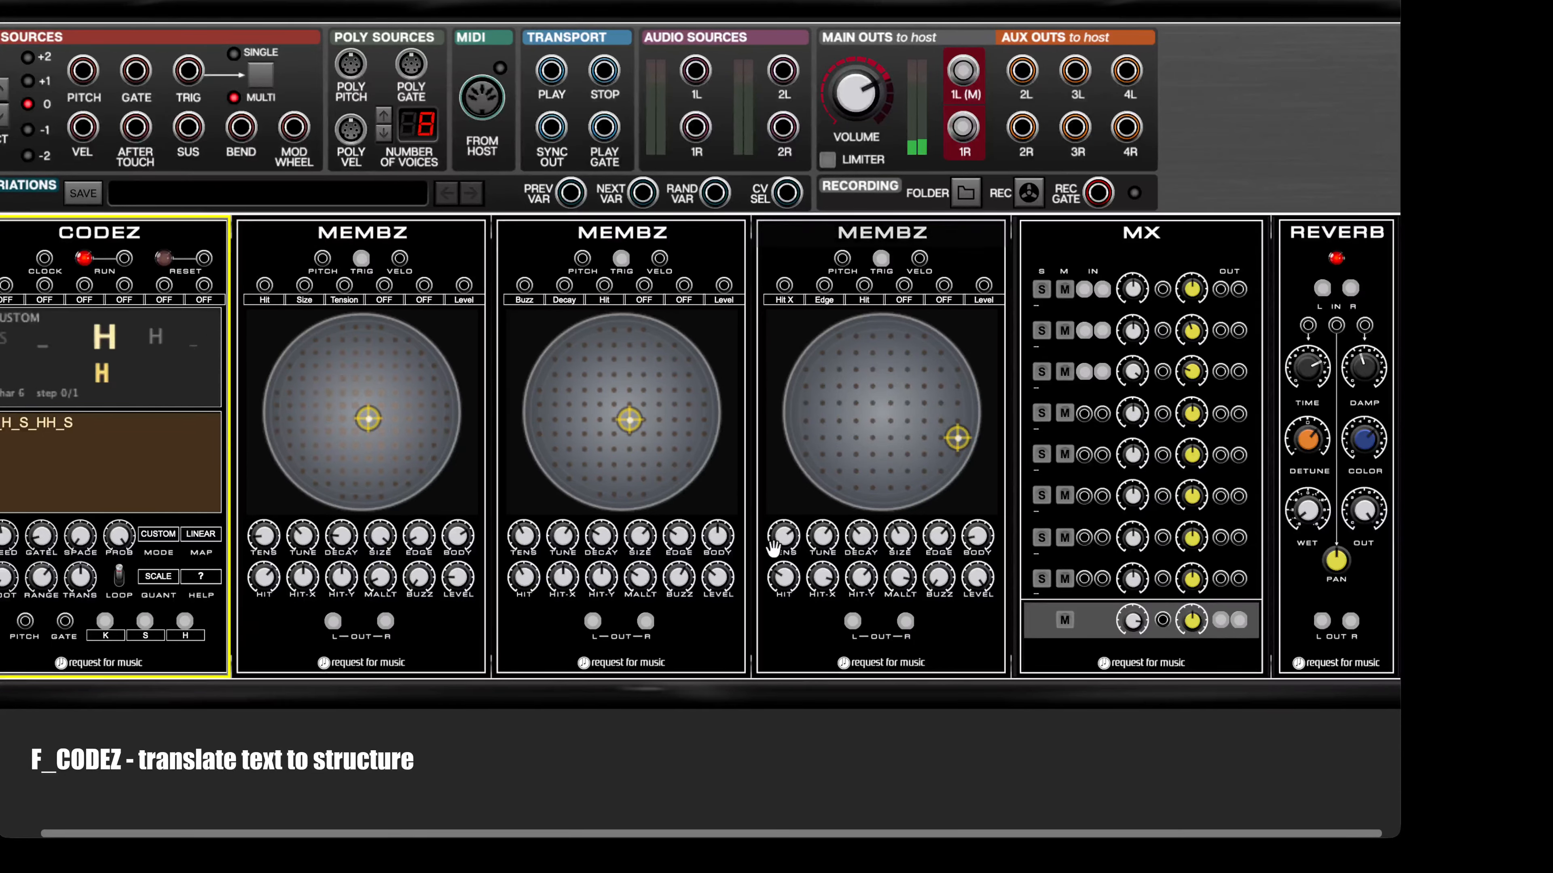
Step: Reshape the third MEMBZ's hat sound with its tone controls, including Buzz at 71%, and move its hit point out to the rim
click(819, 538)
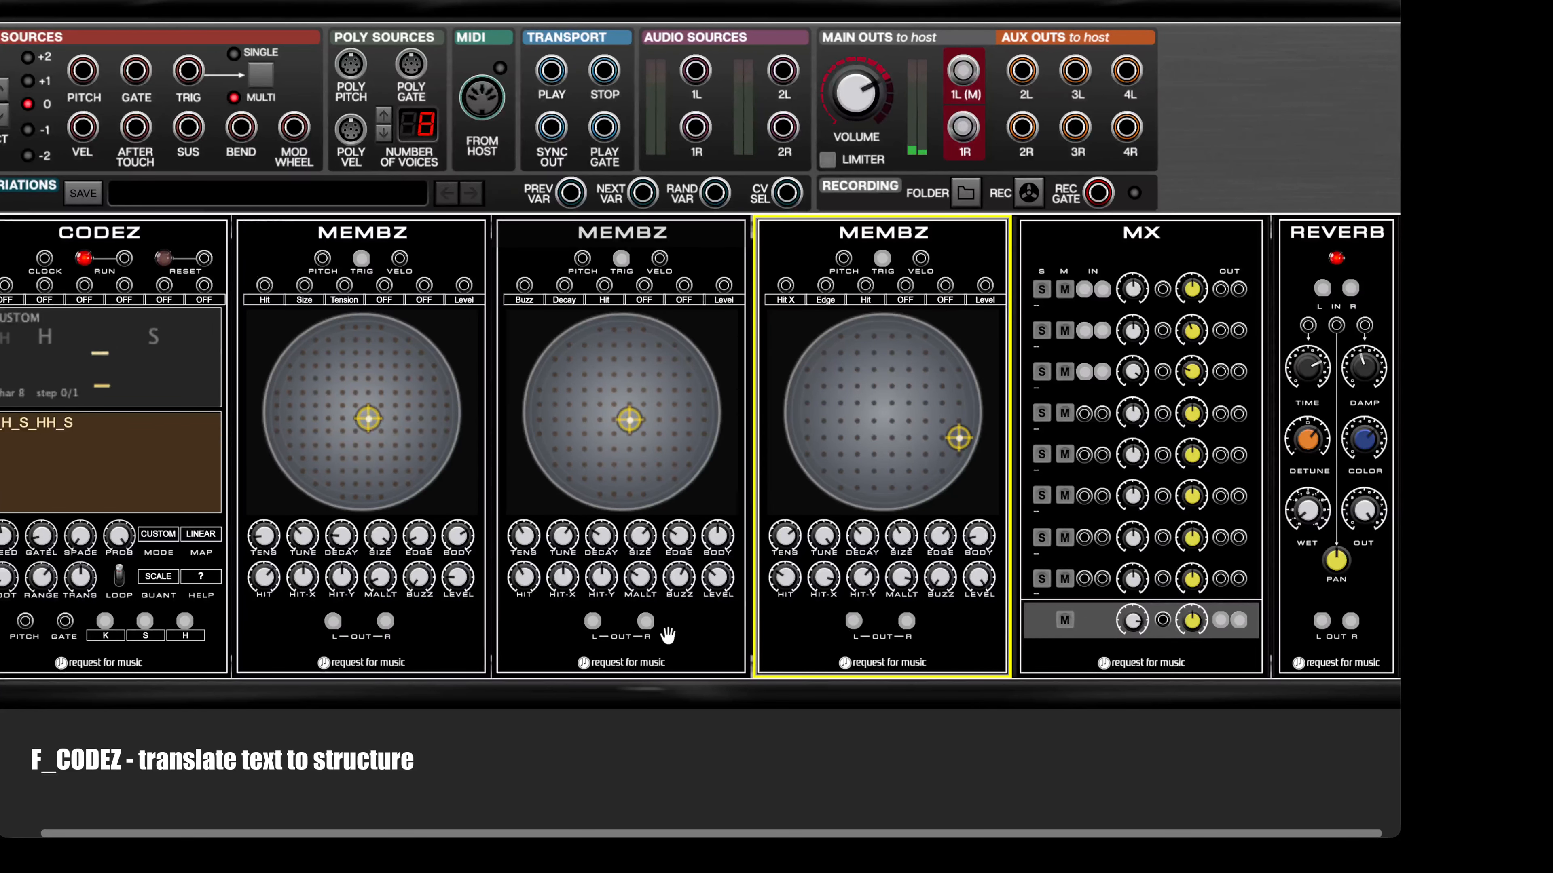
drag(864, 592, 865, 613)
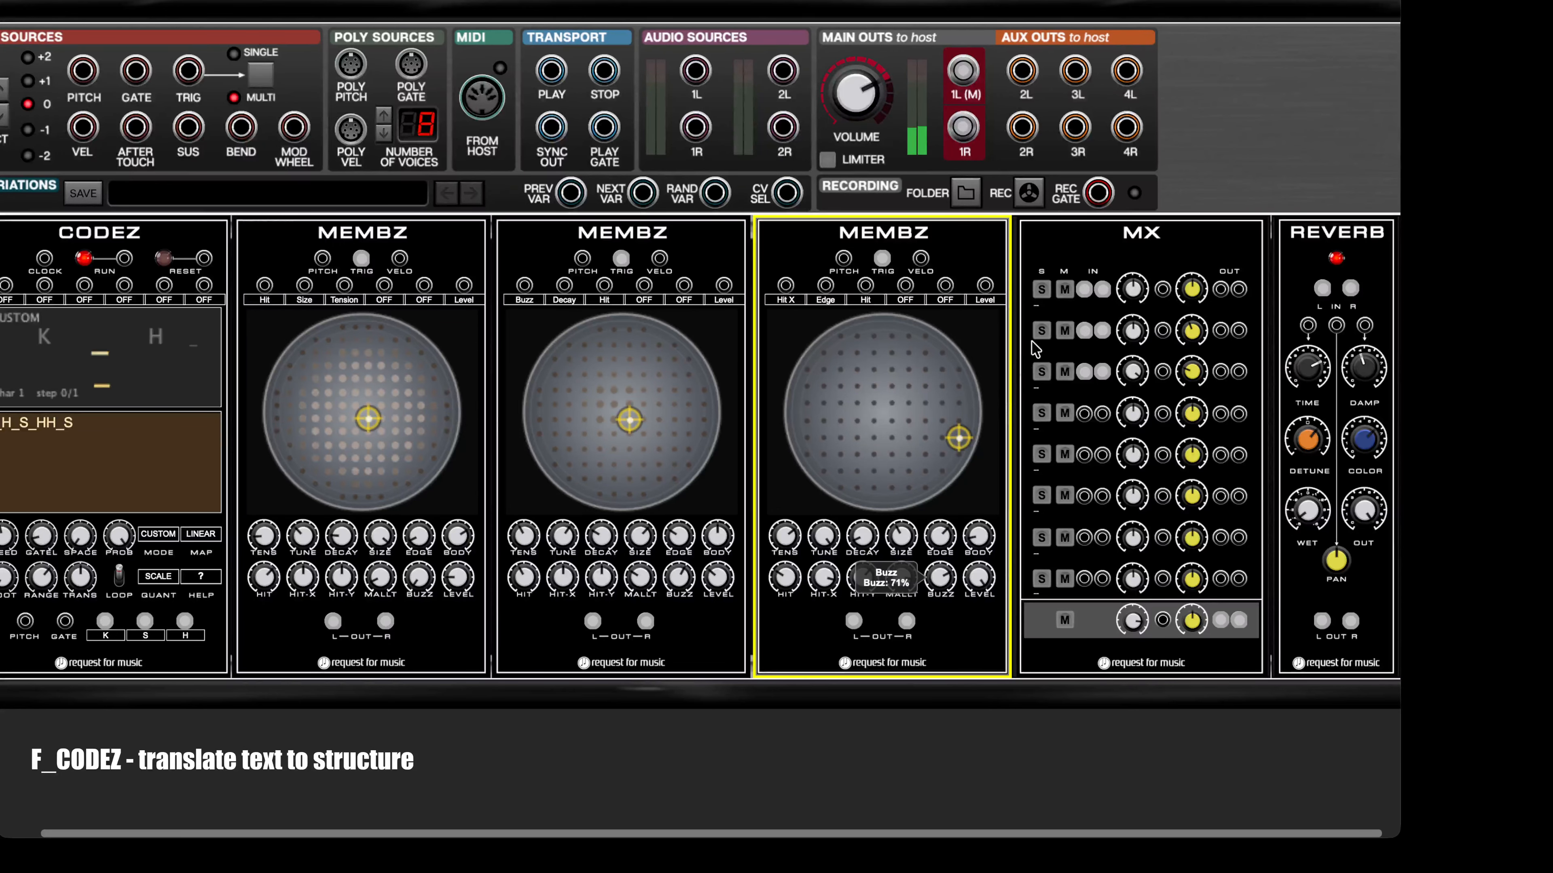
drag(989, 515, 1037, 401)
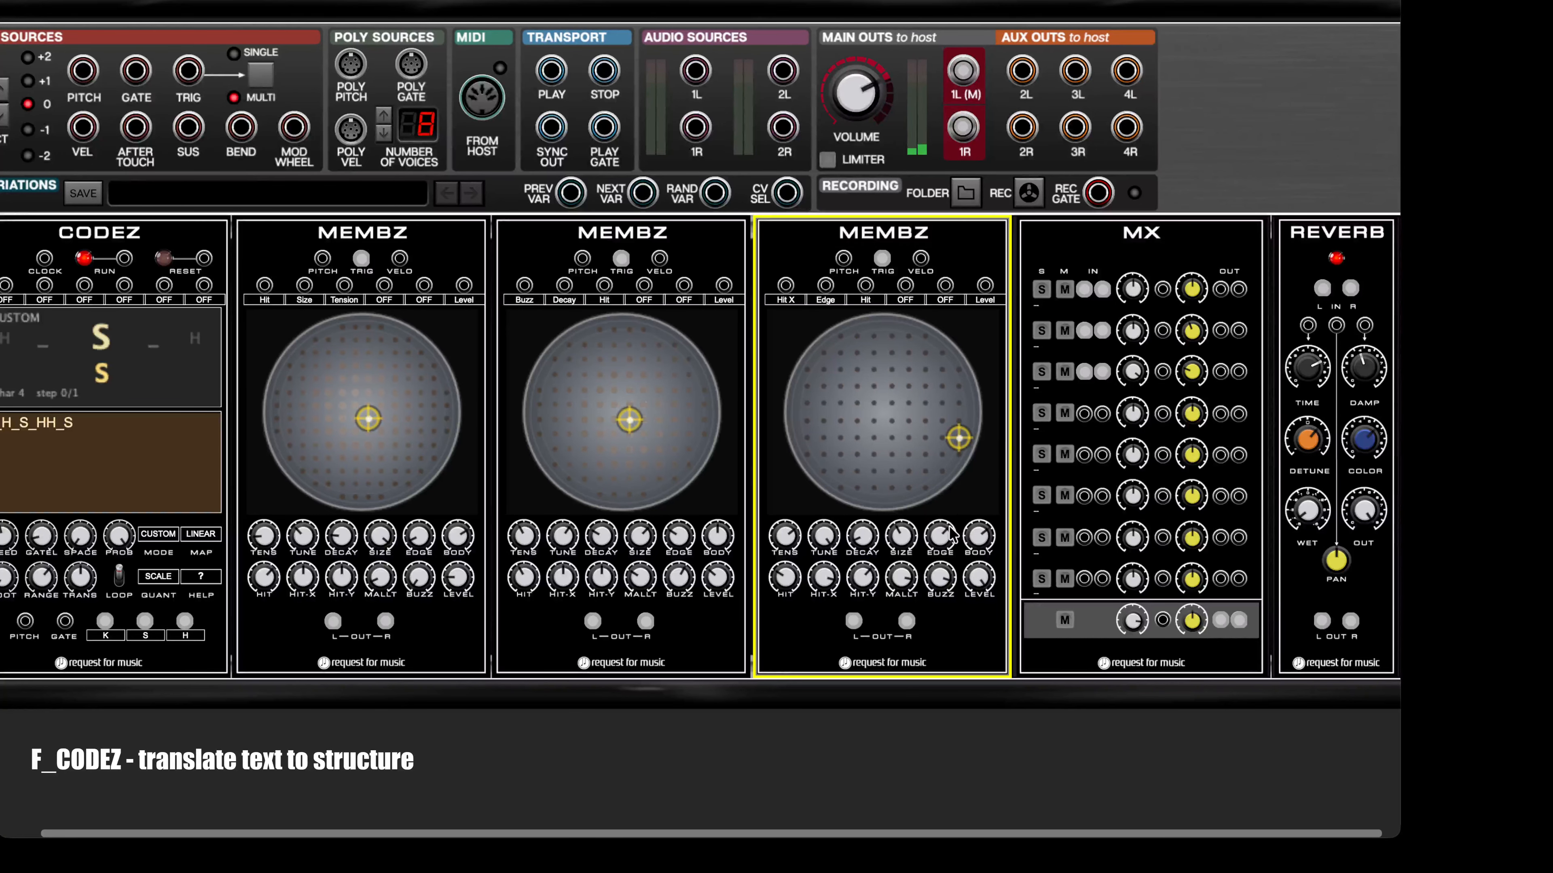
drag(785, 572, 812, 492)
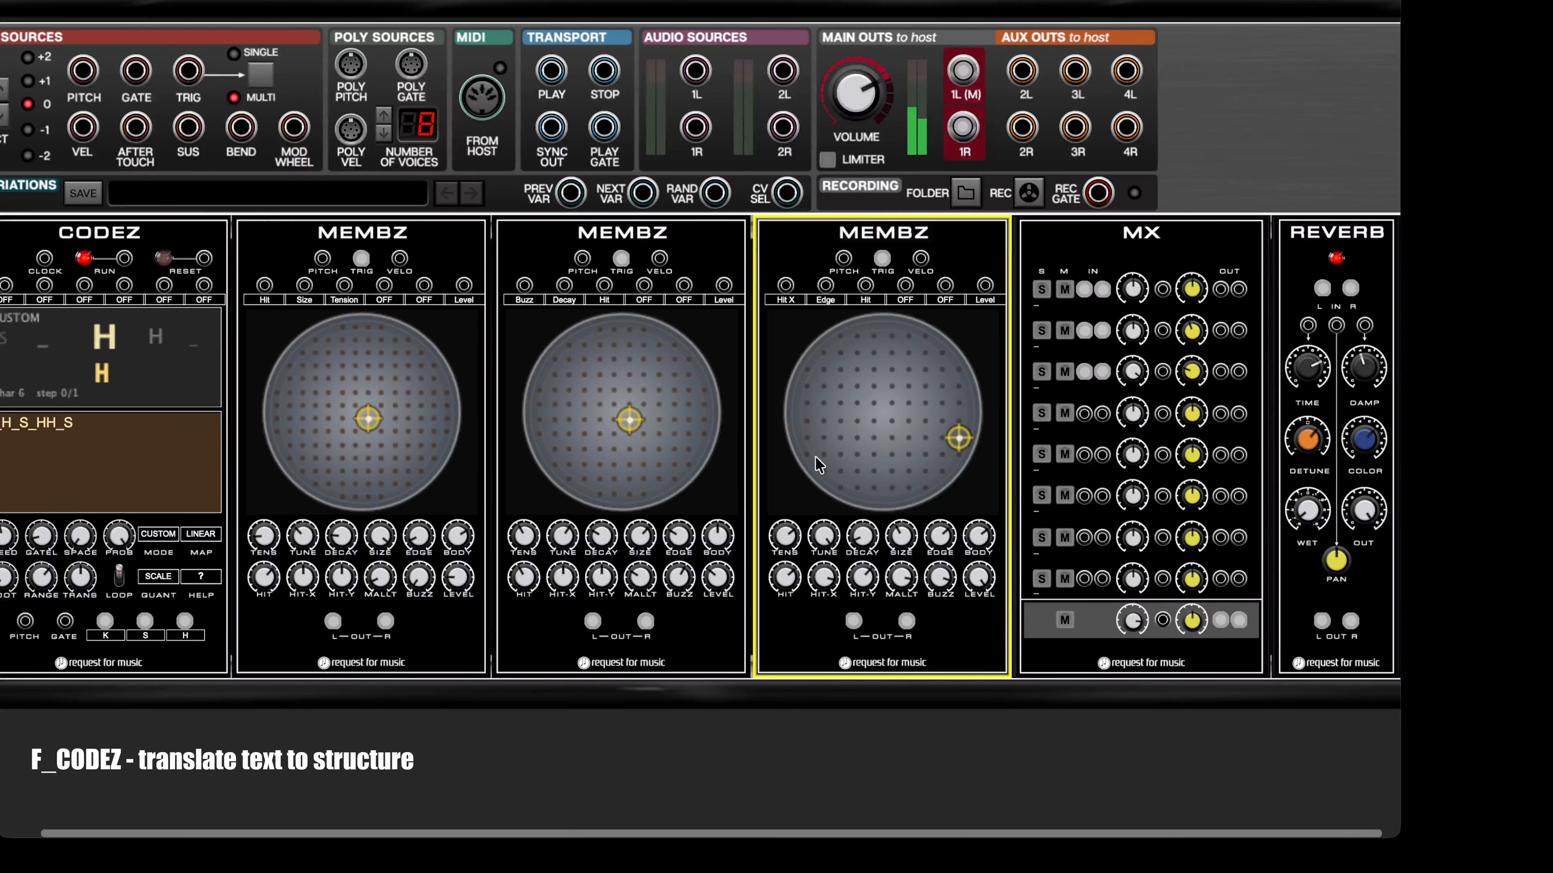
drag(818, 464, 976, 455)
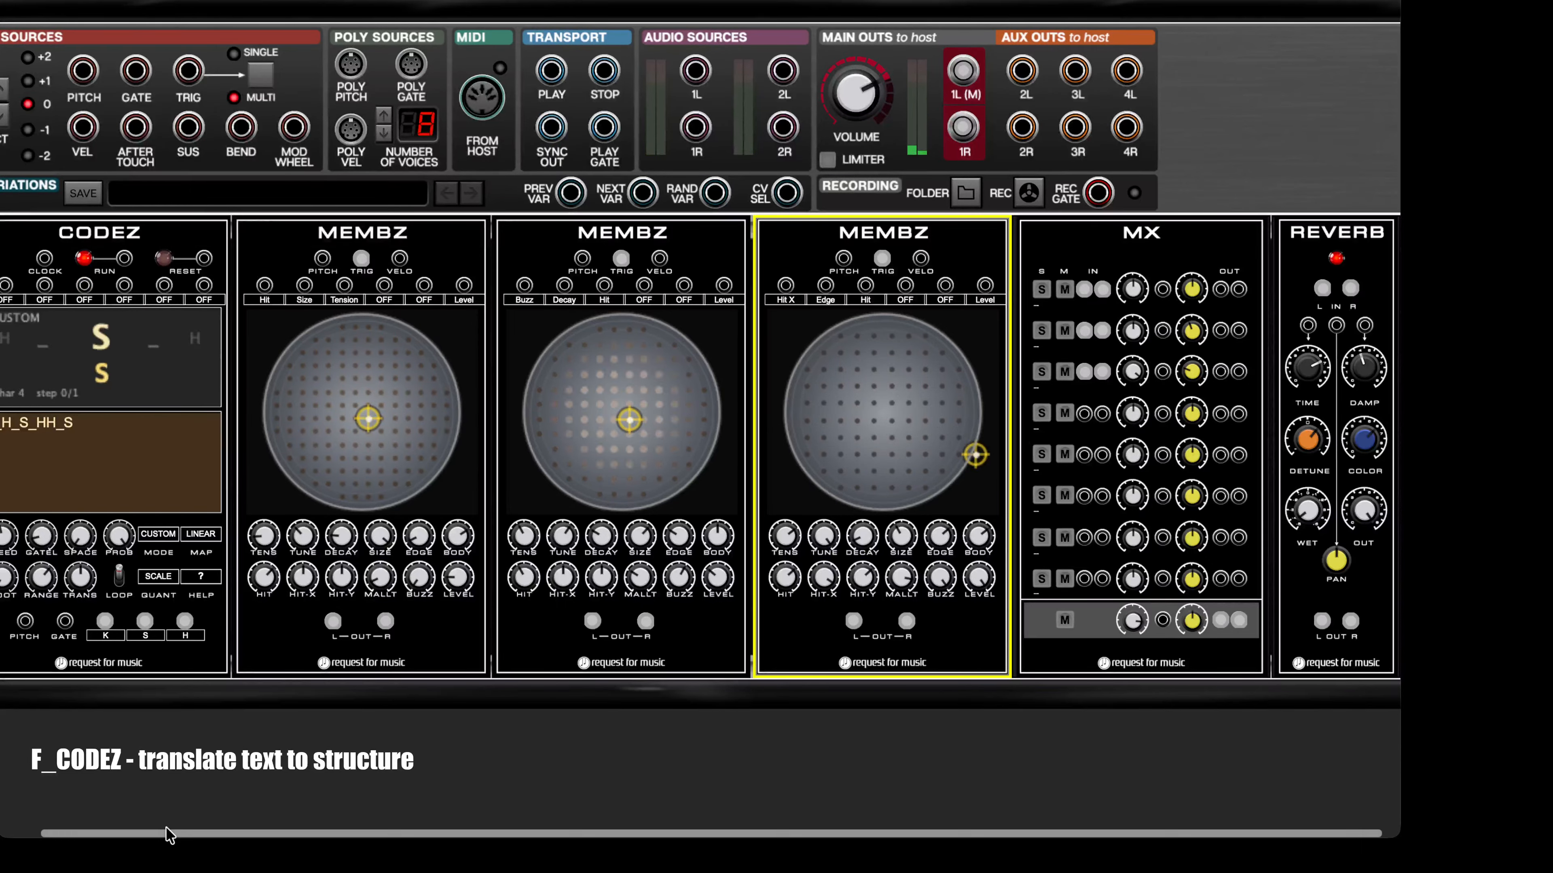
Step: Stop the CODEZ sequence and switch its mode to NOTE
drag(167, 834, 125, 834)
click(130, 258)
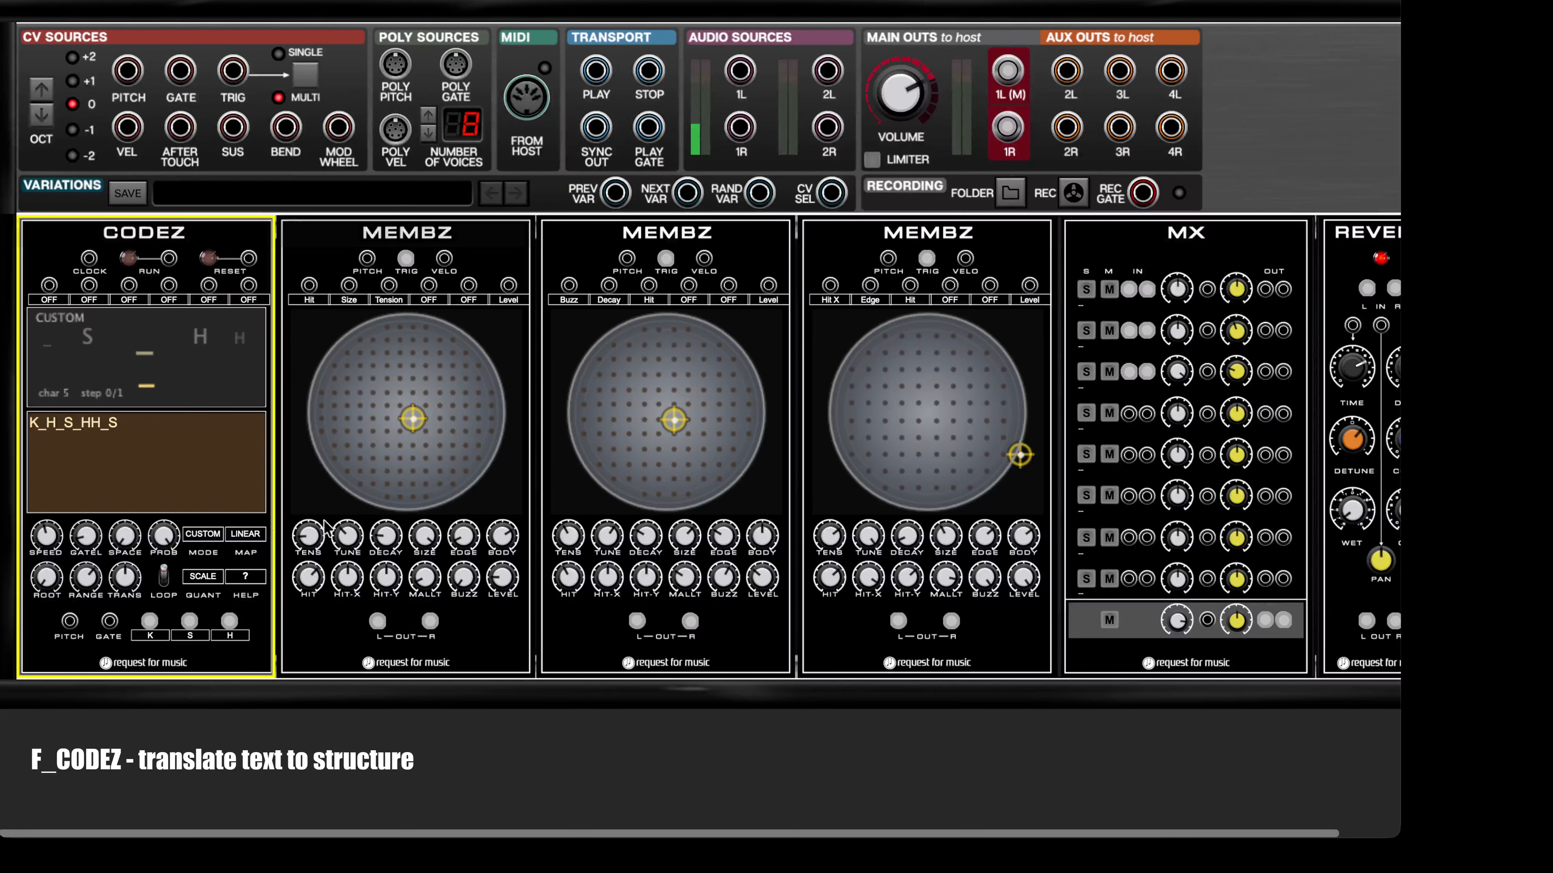
click(193, 536)
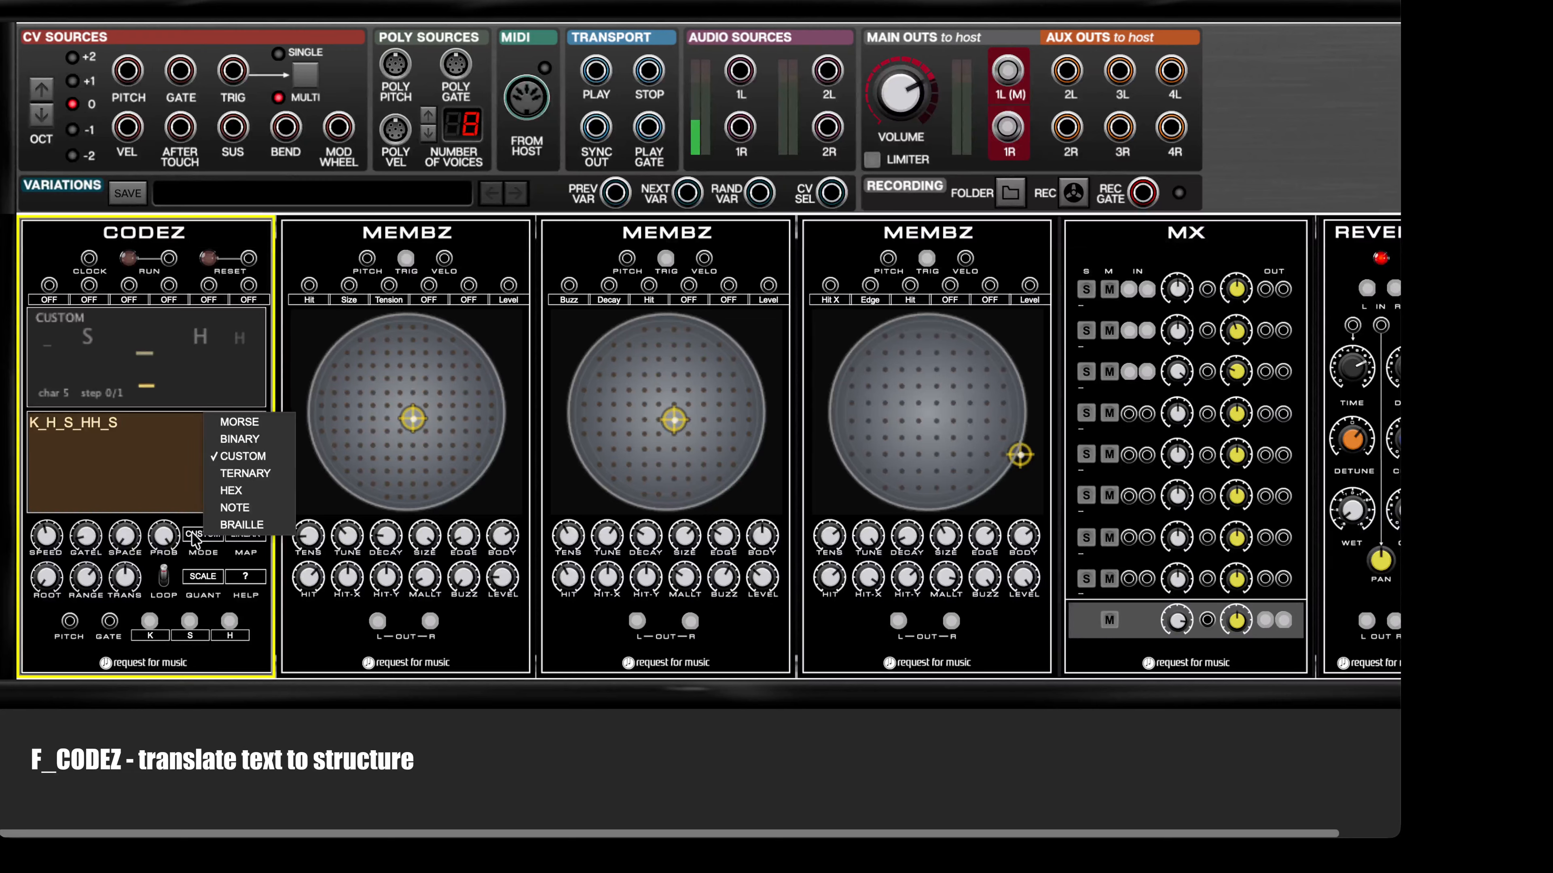
click(235, 507)
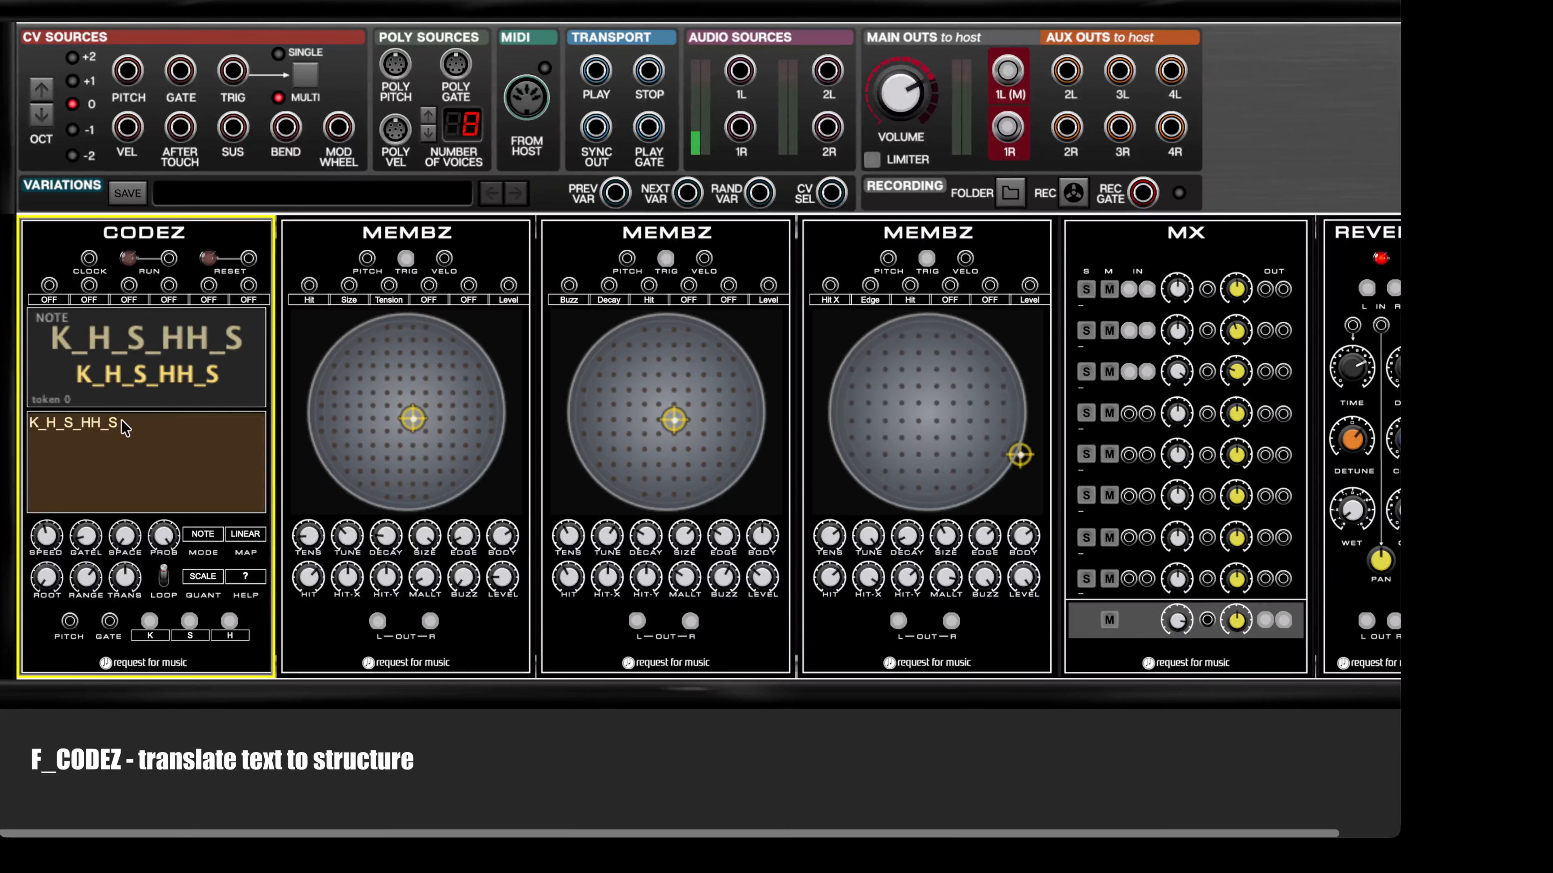
Step: Replace the CODEZ text with the notes C4 D4 G4 C5 B2 and run the sequence
double_click(73, 424)
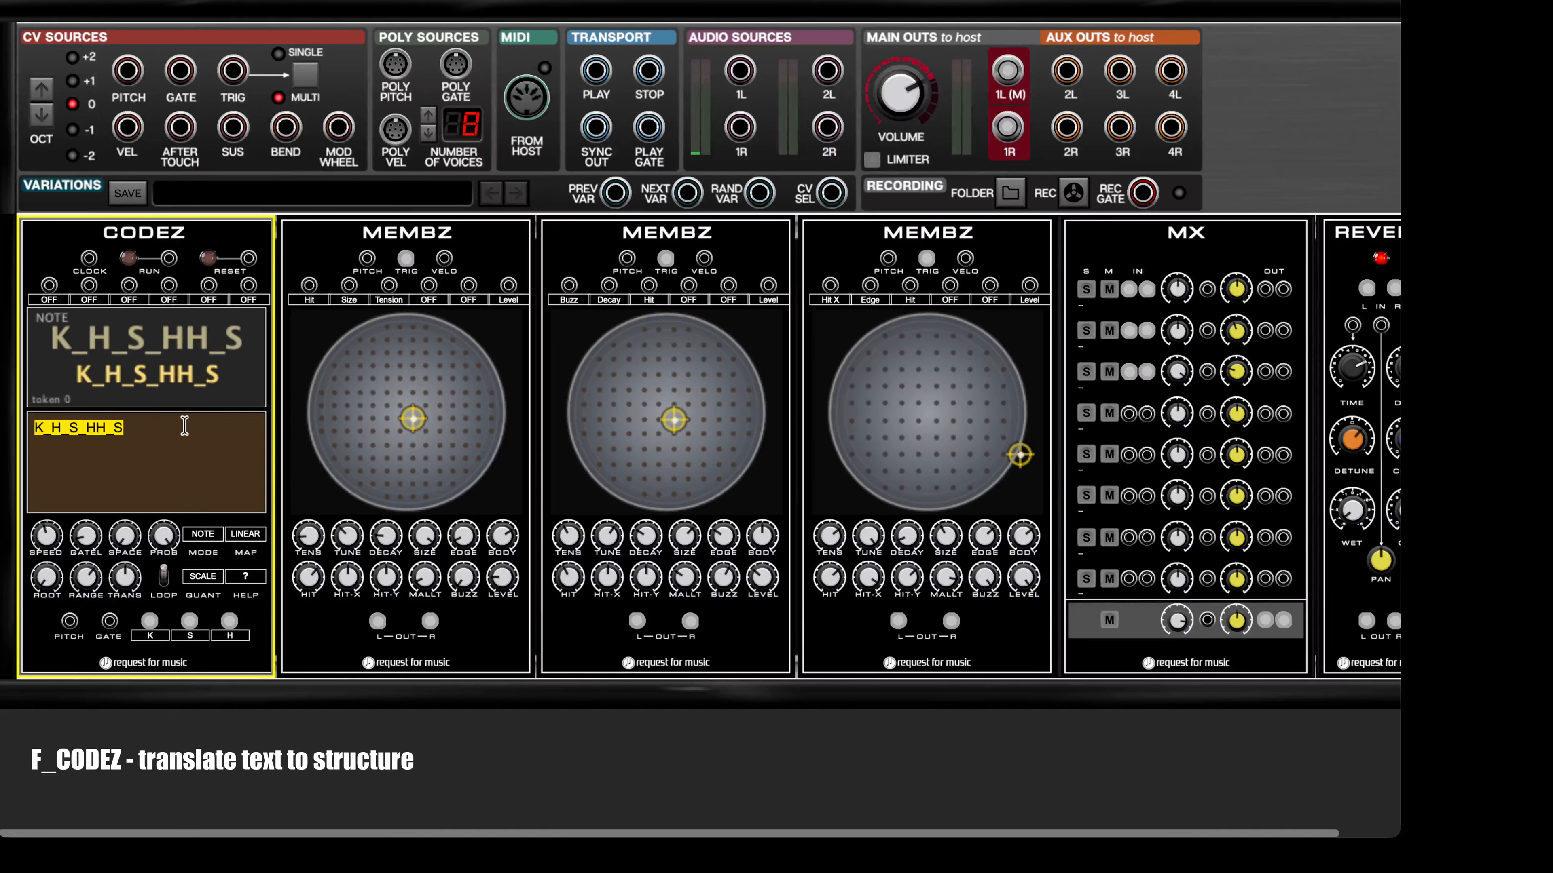
text(a)
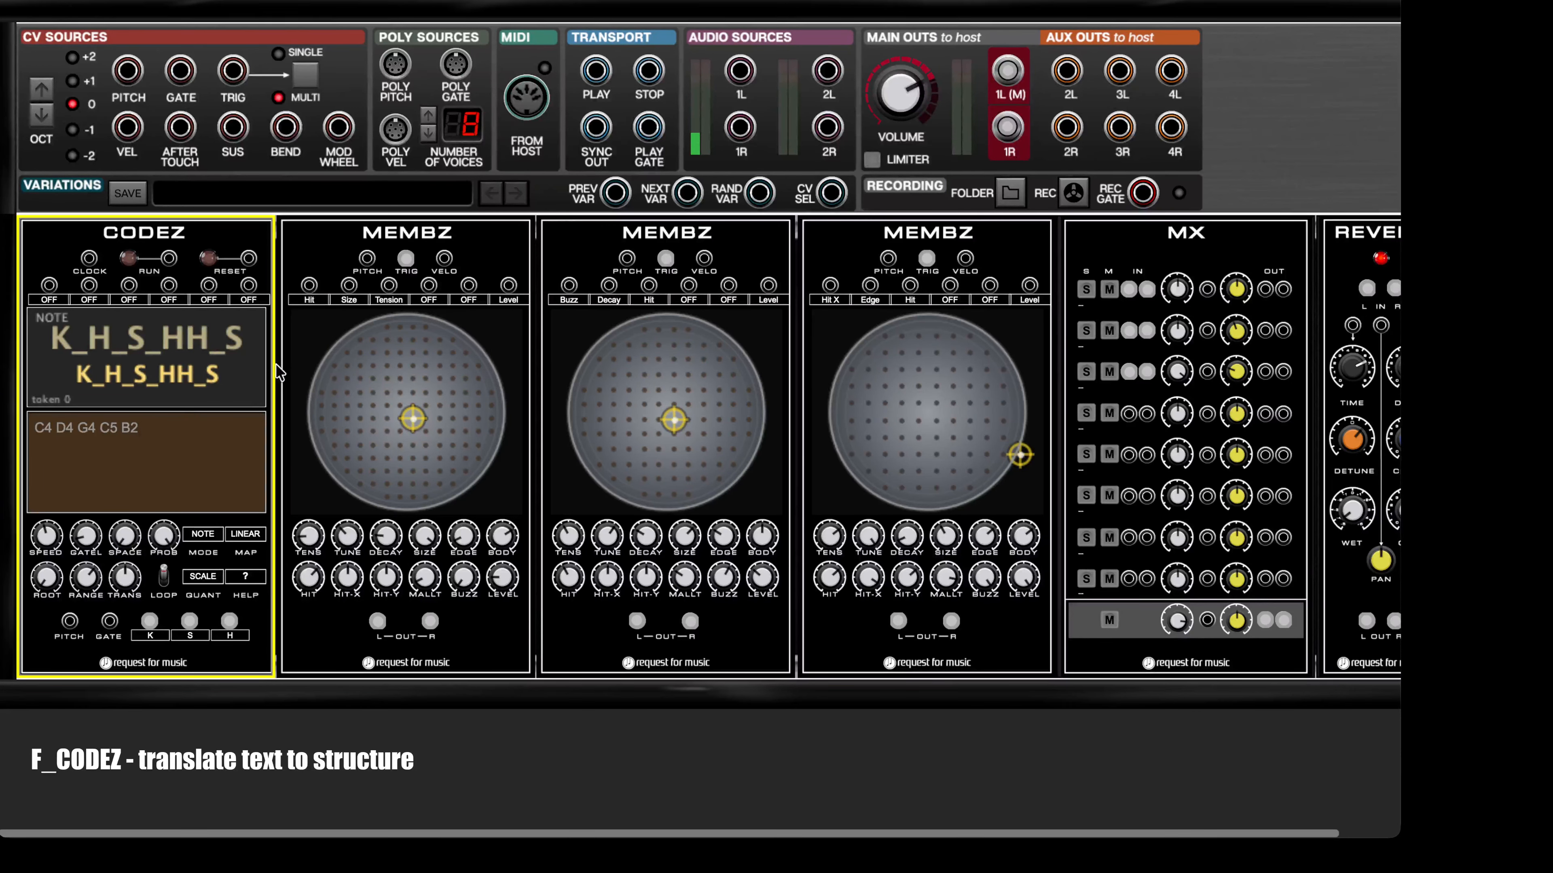
click(242, 392)
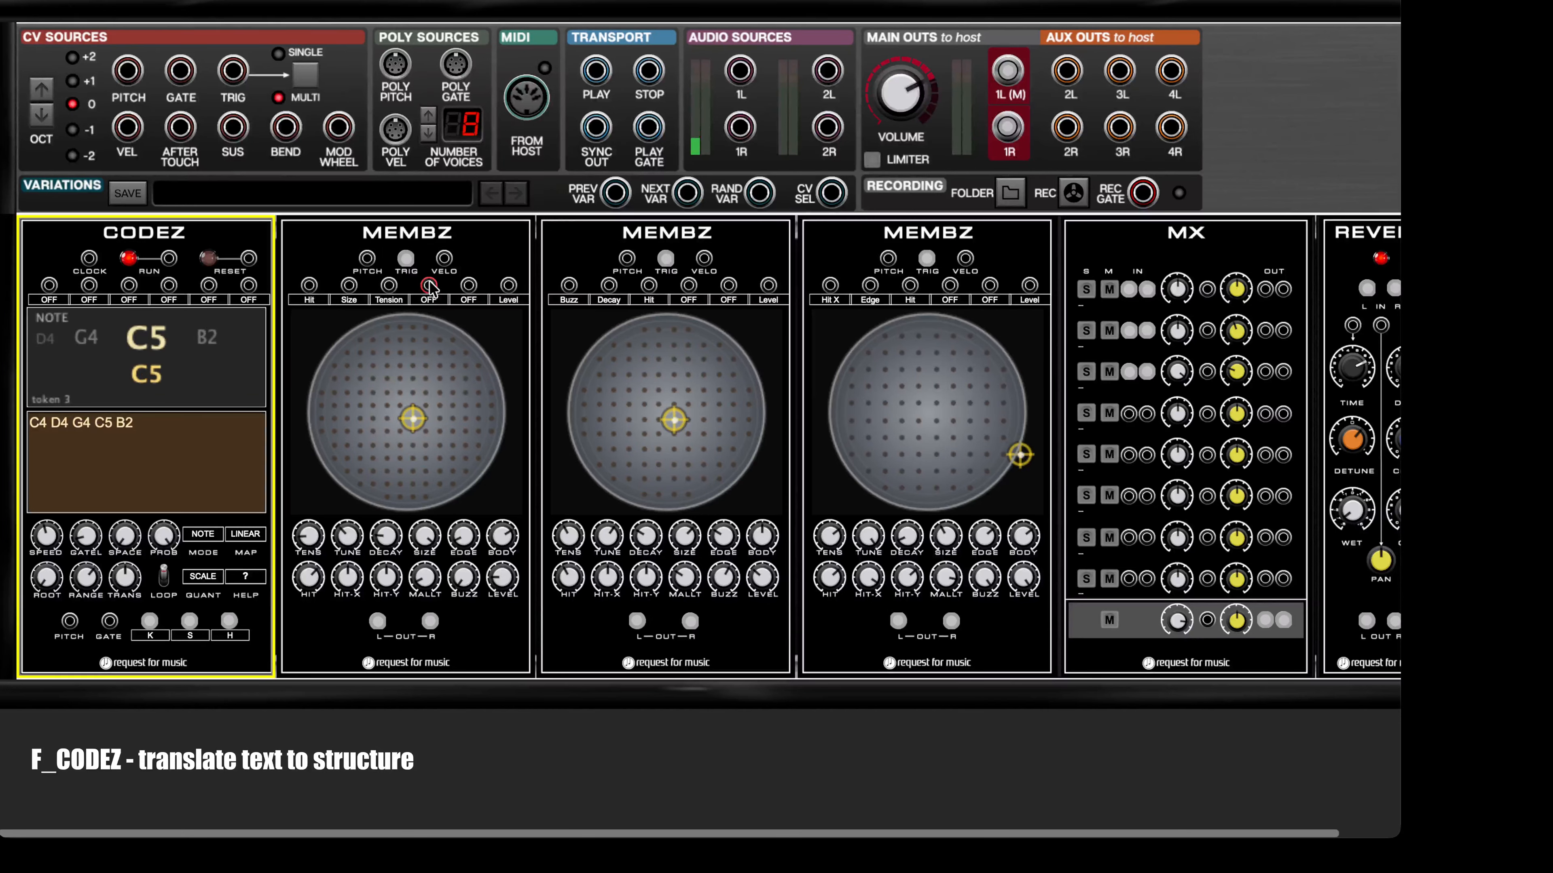
click(153, 426)
key(ctrl+c)
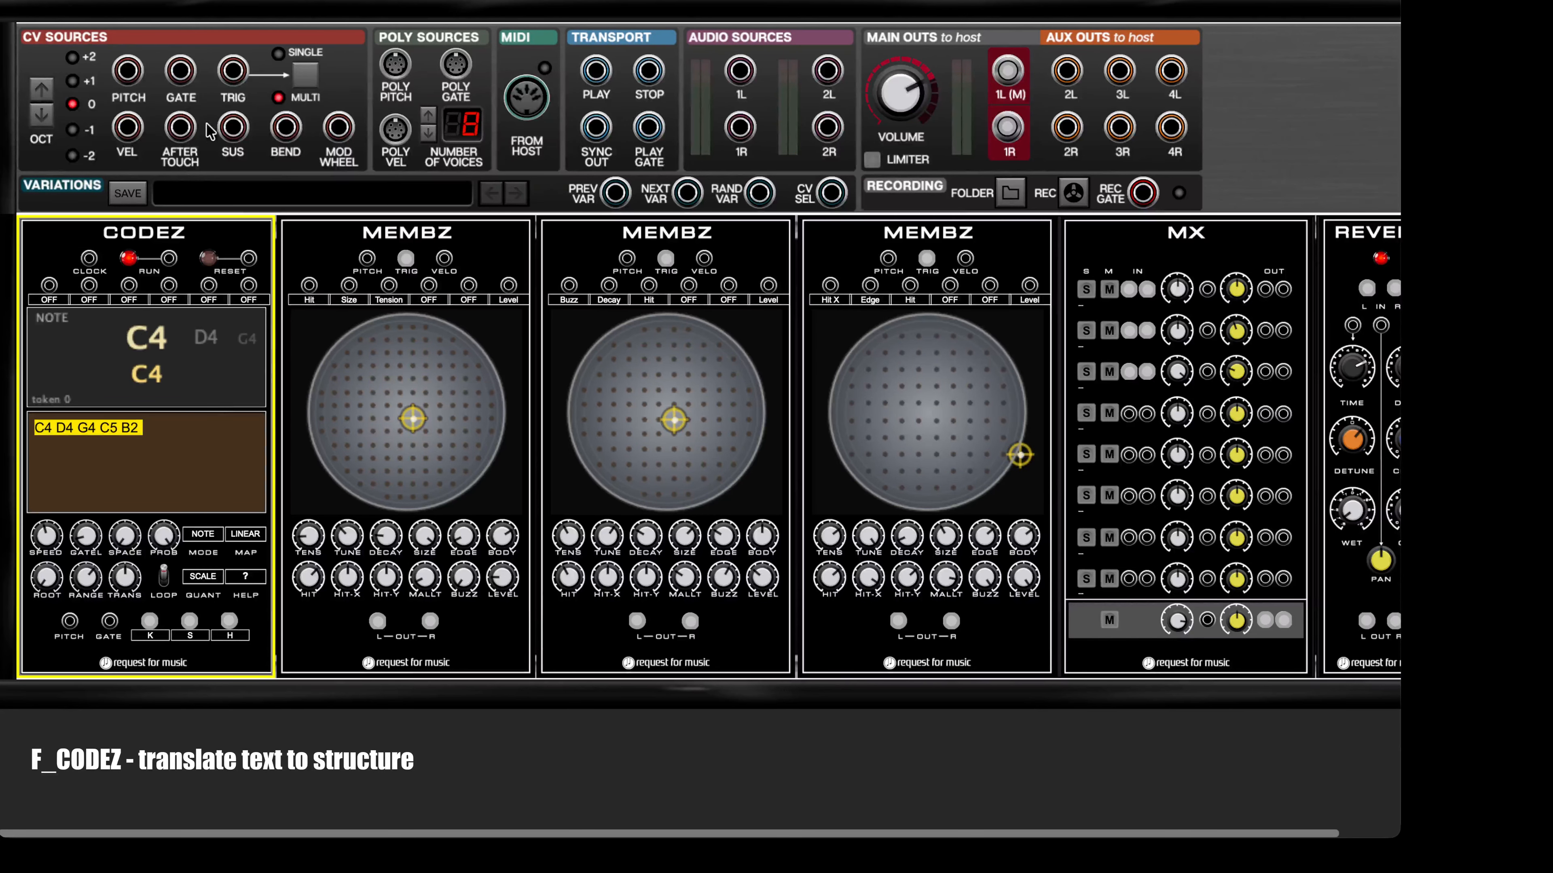
Step: Load the patch with CODEZ in MORSE mode, one MEMBZ and REVERB, discarding the current changes
click(367, 9)
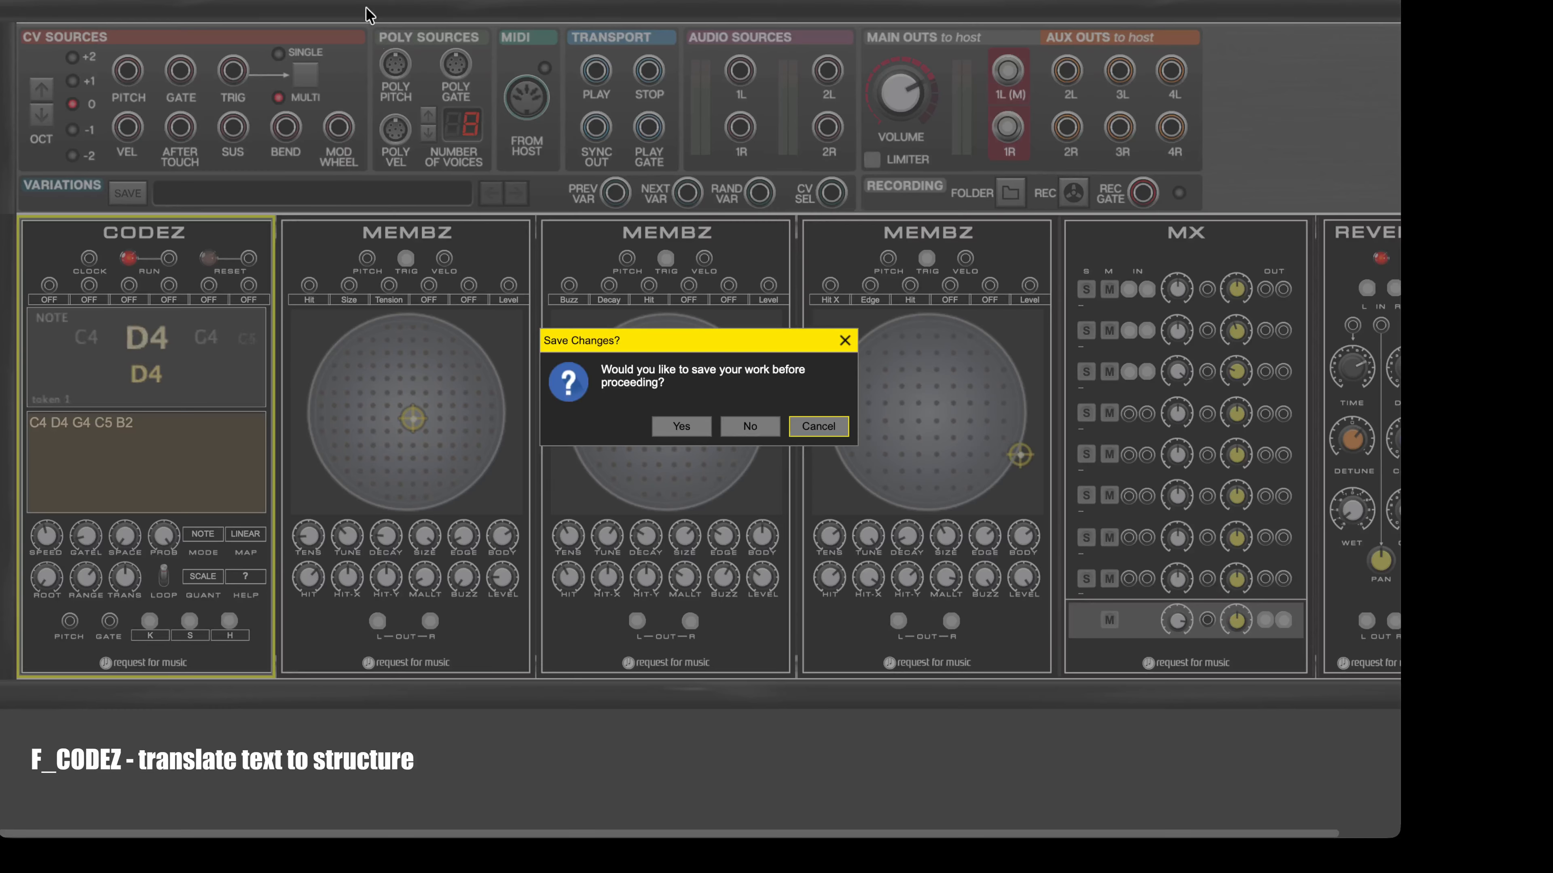
click(748, 426)
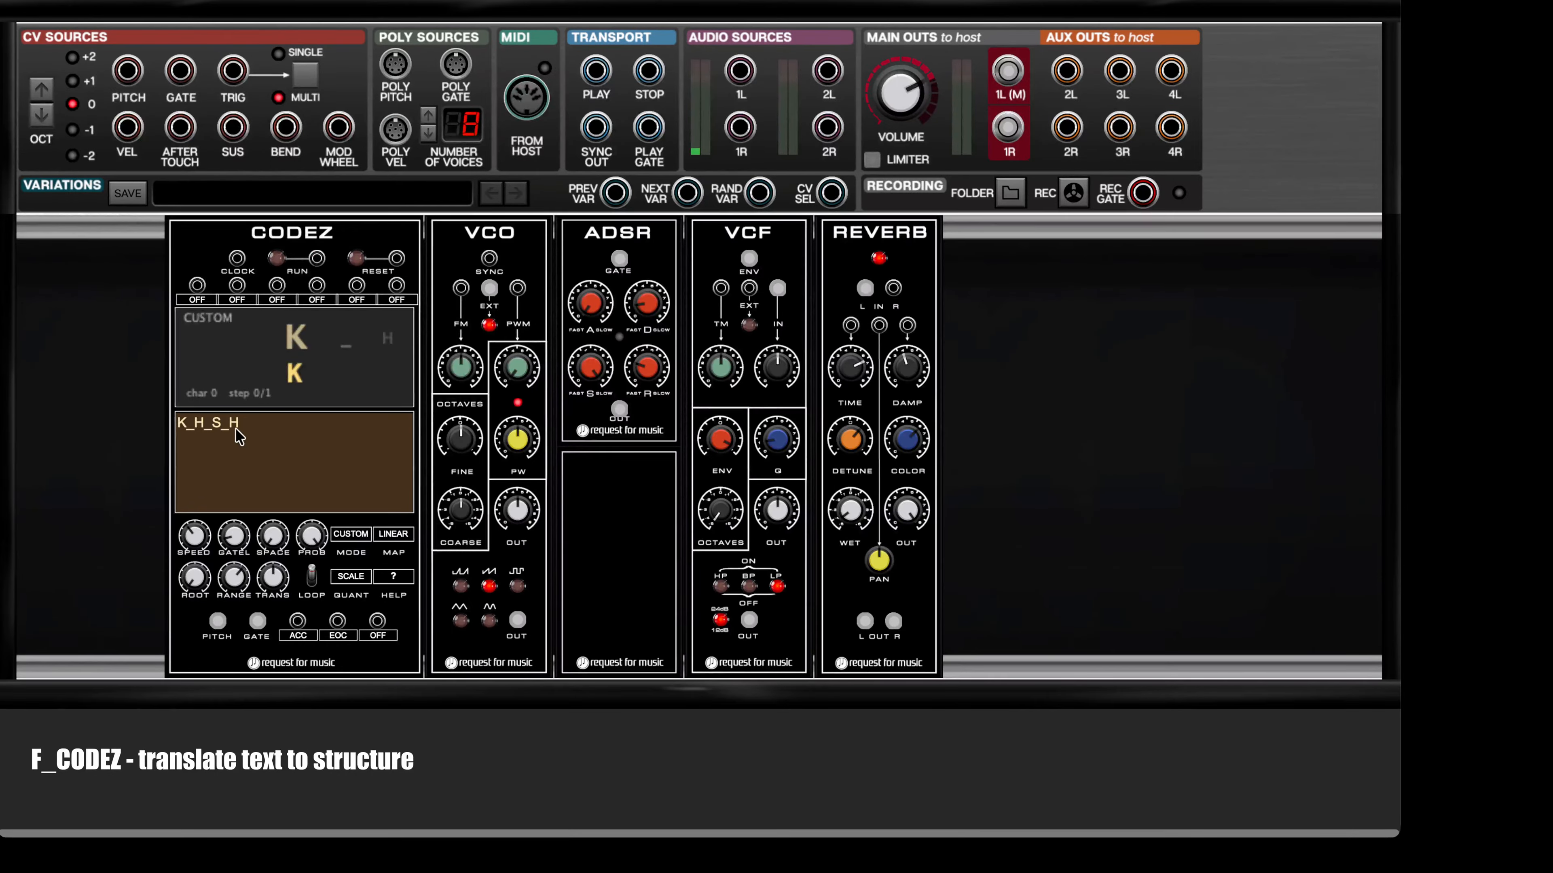
Step: In the patch with VCO, ADSR, VCF and REVERB, replace the CODEZ text with the notes C4 D4 G4 C5 B2
click(238, 436)
key(ctrl+a)
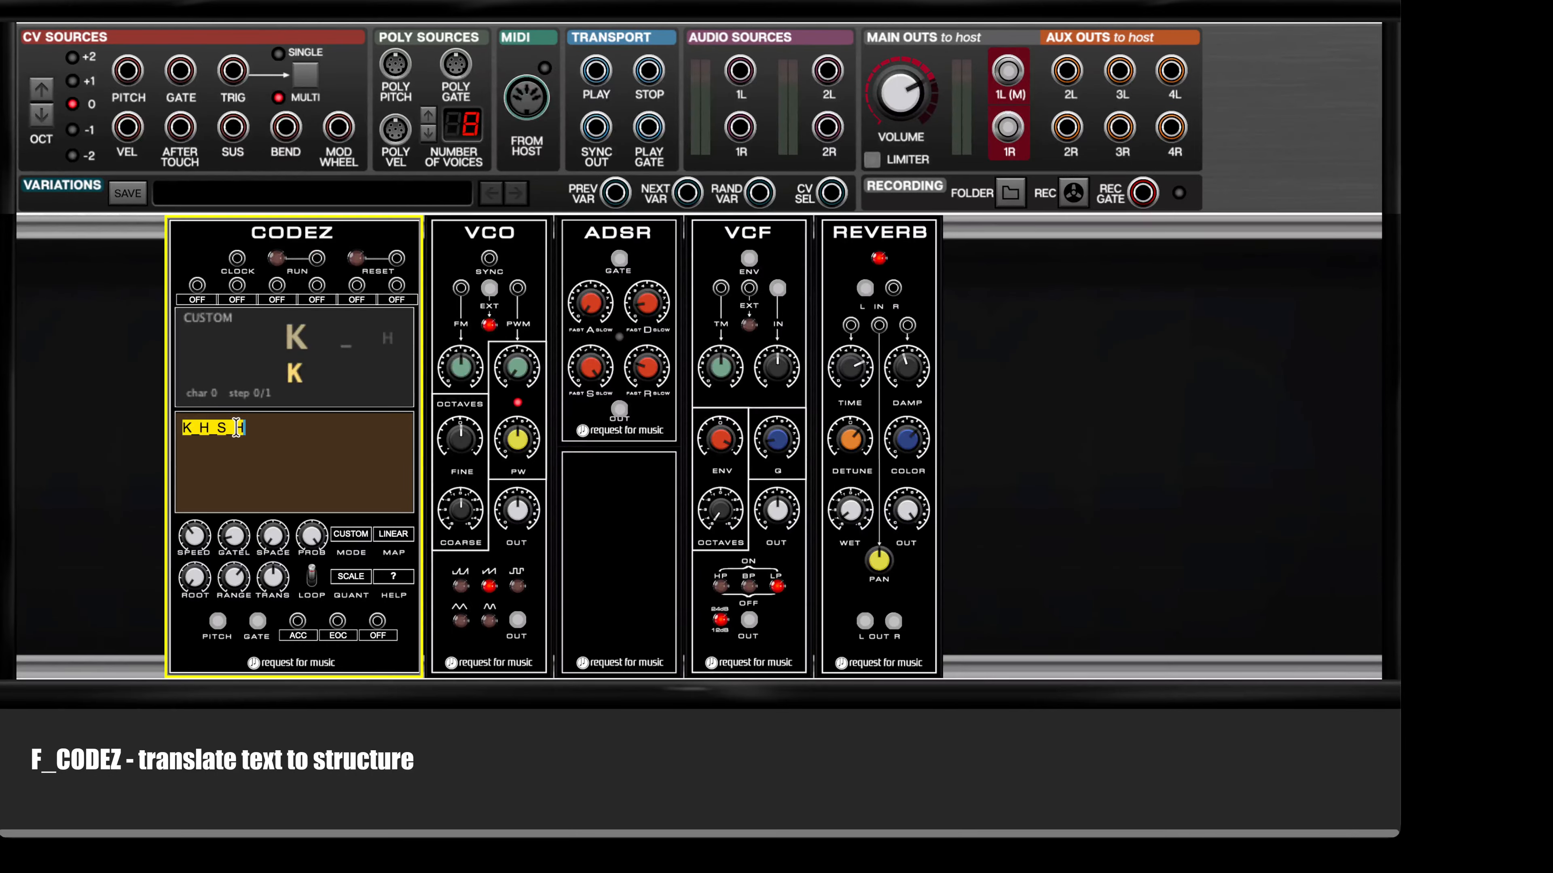
key(ctrl+v)
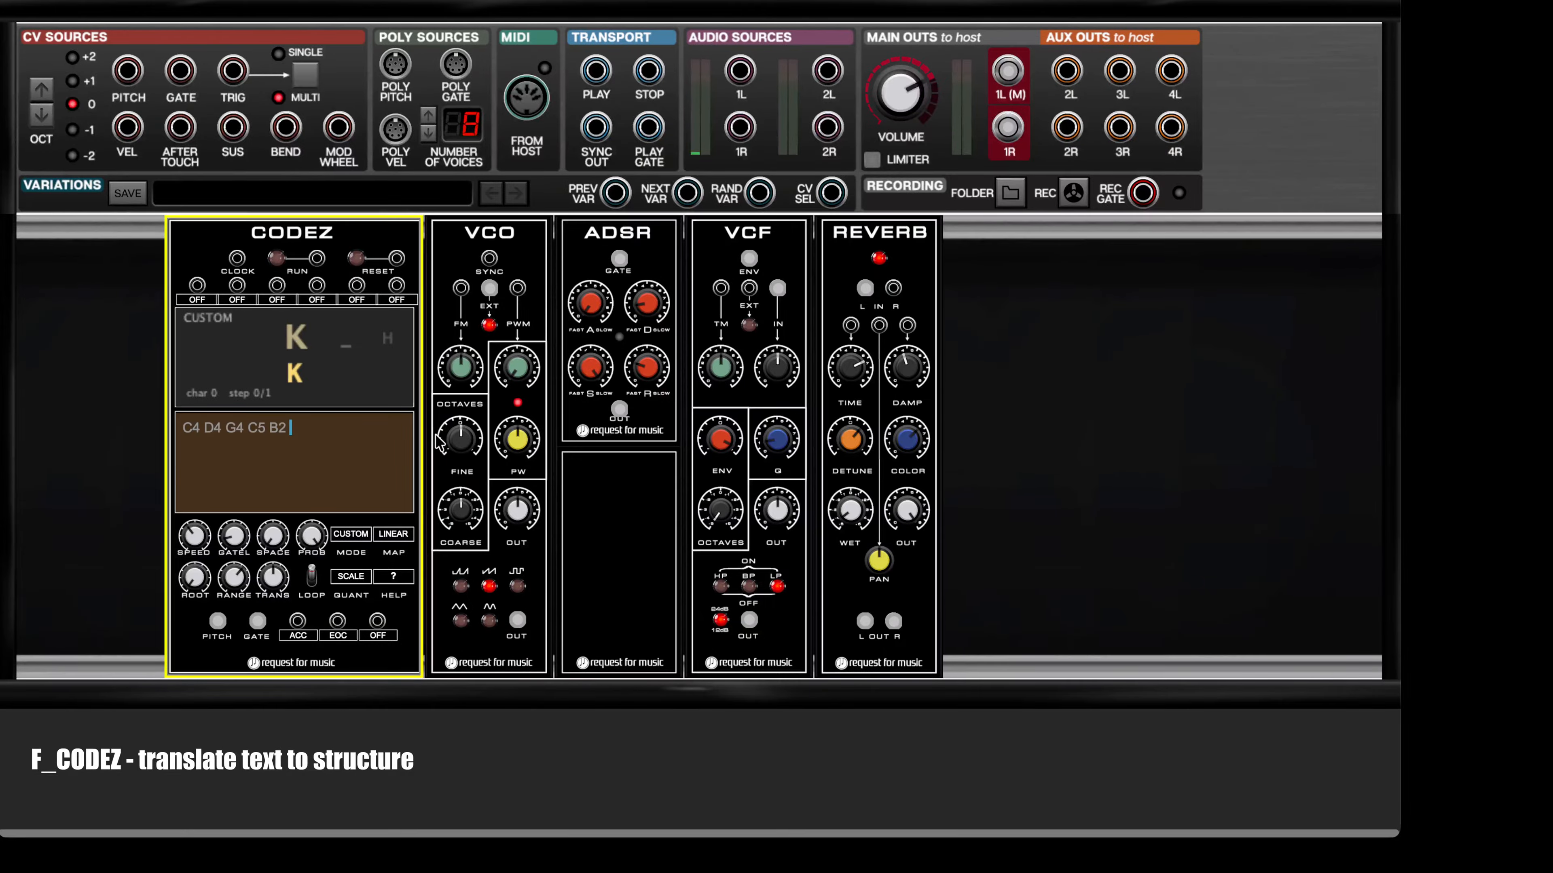
Step: Switch the CODEZ mode to NOTE and run the sequence through the synth voice
click(340, 534)
click(367, 517)
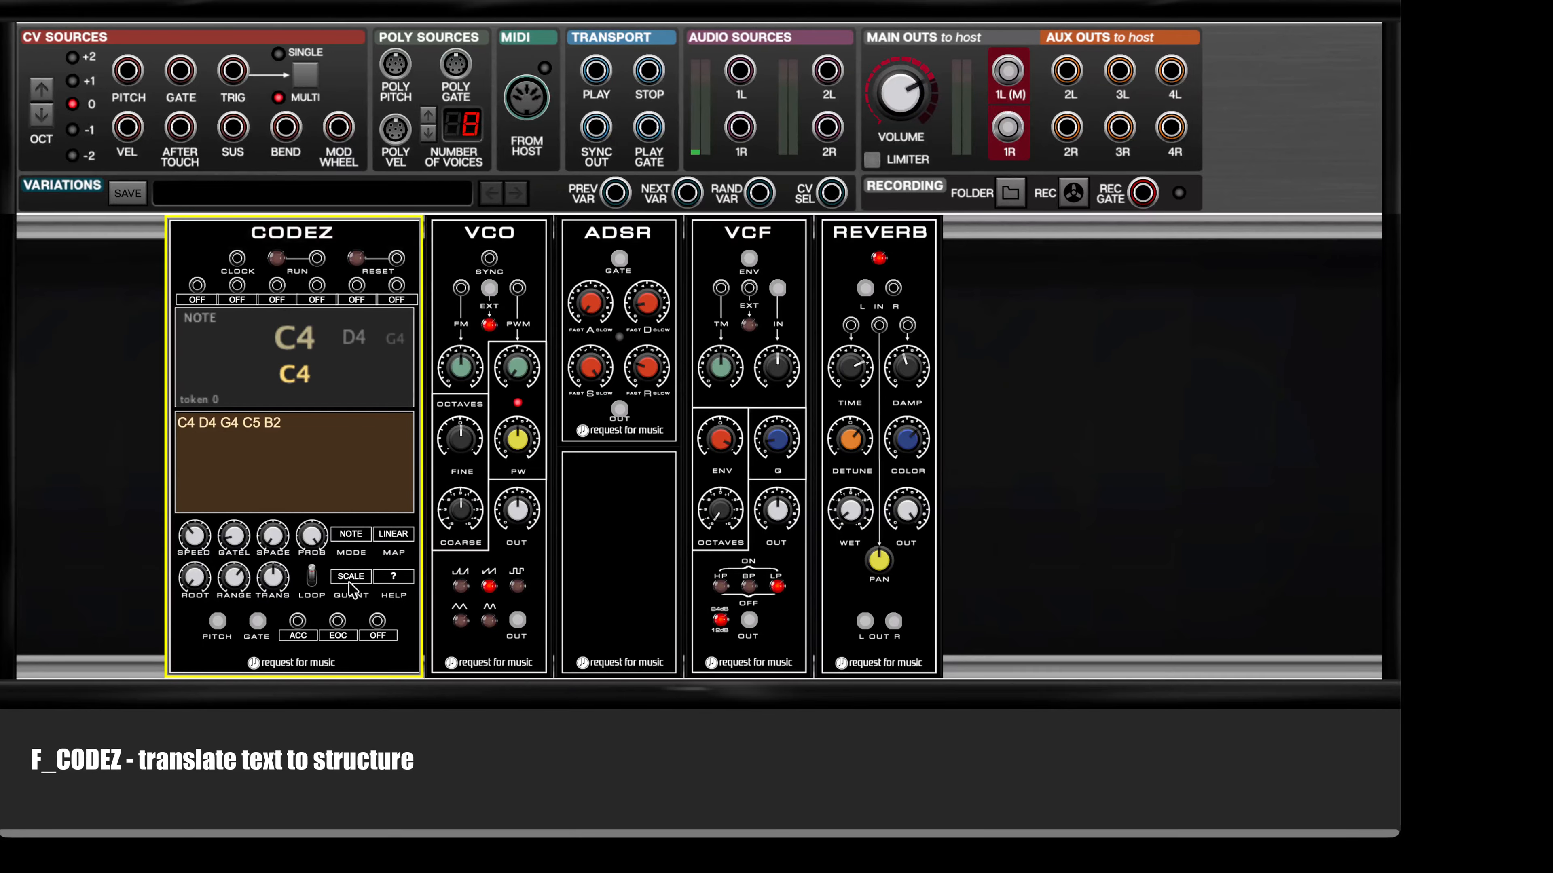
click(276, 258)
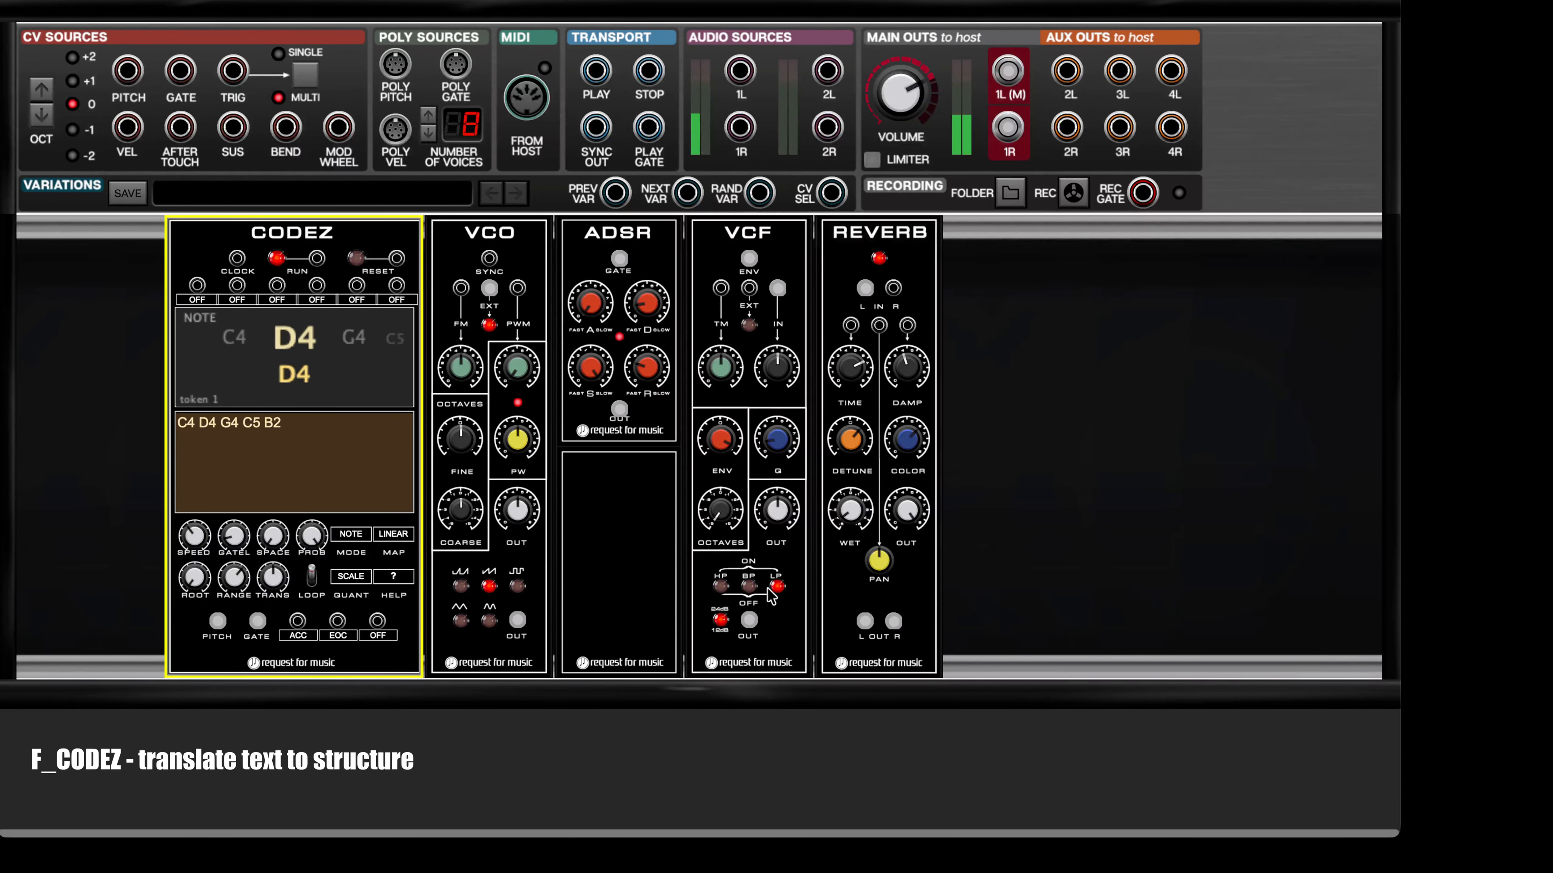
Step: Set the CODEZ pitch quantization to CHROM while the note sequence plays
click(351, 577)
click(385, 530)
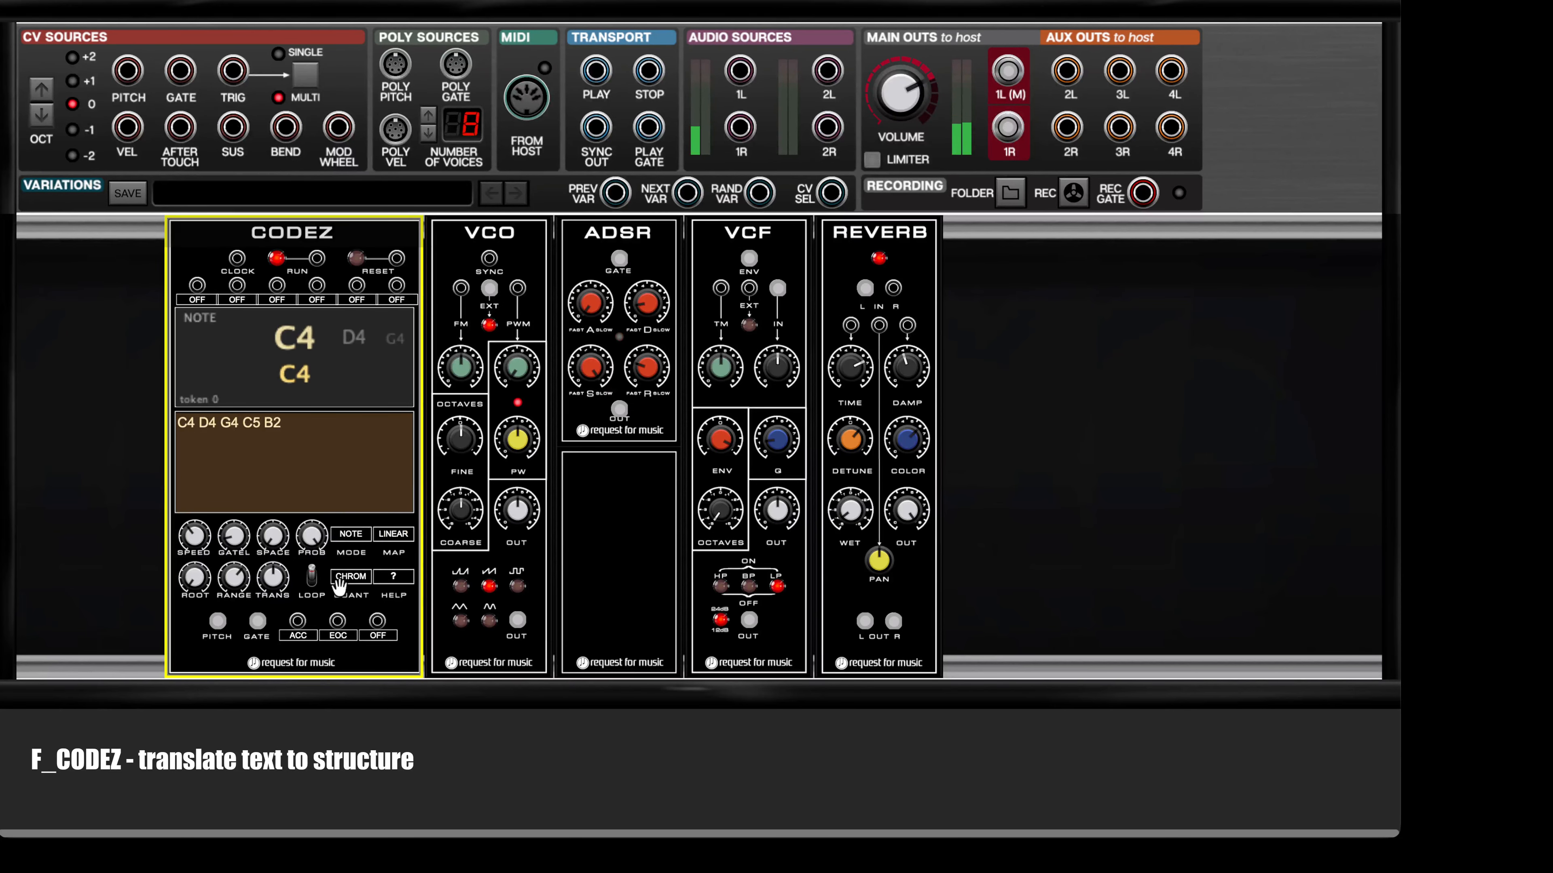
click(362, 581)
click(394, 535)
Step: Try the ASCII pitch map on CODEZ, and set the map to MORSE
click(393, 535)
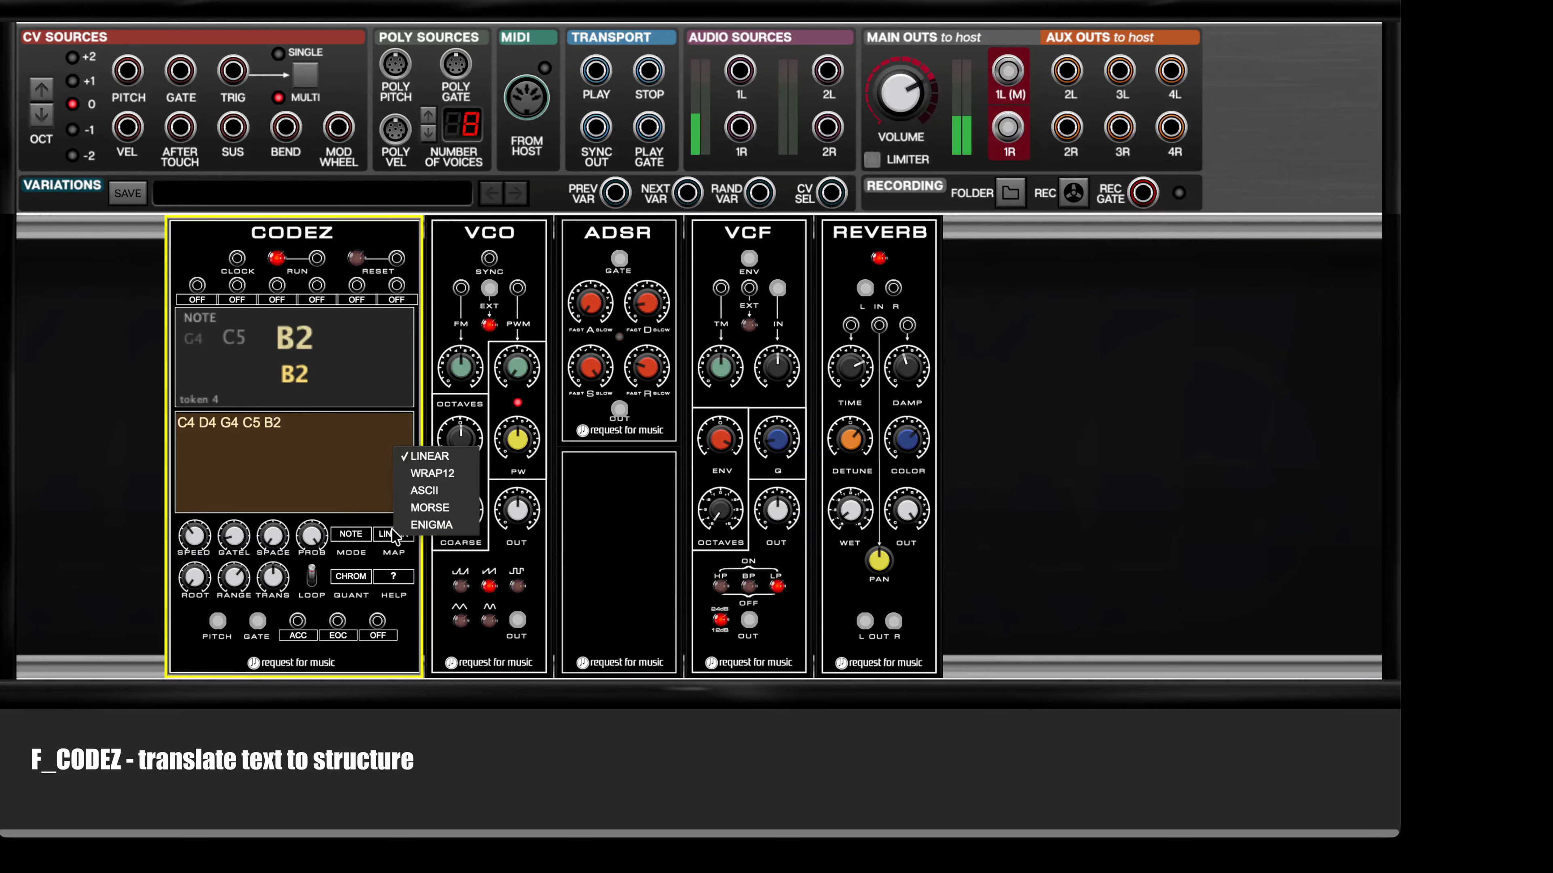
click(424, 490)
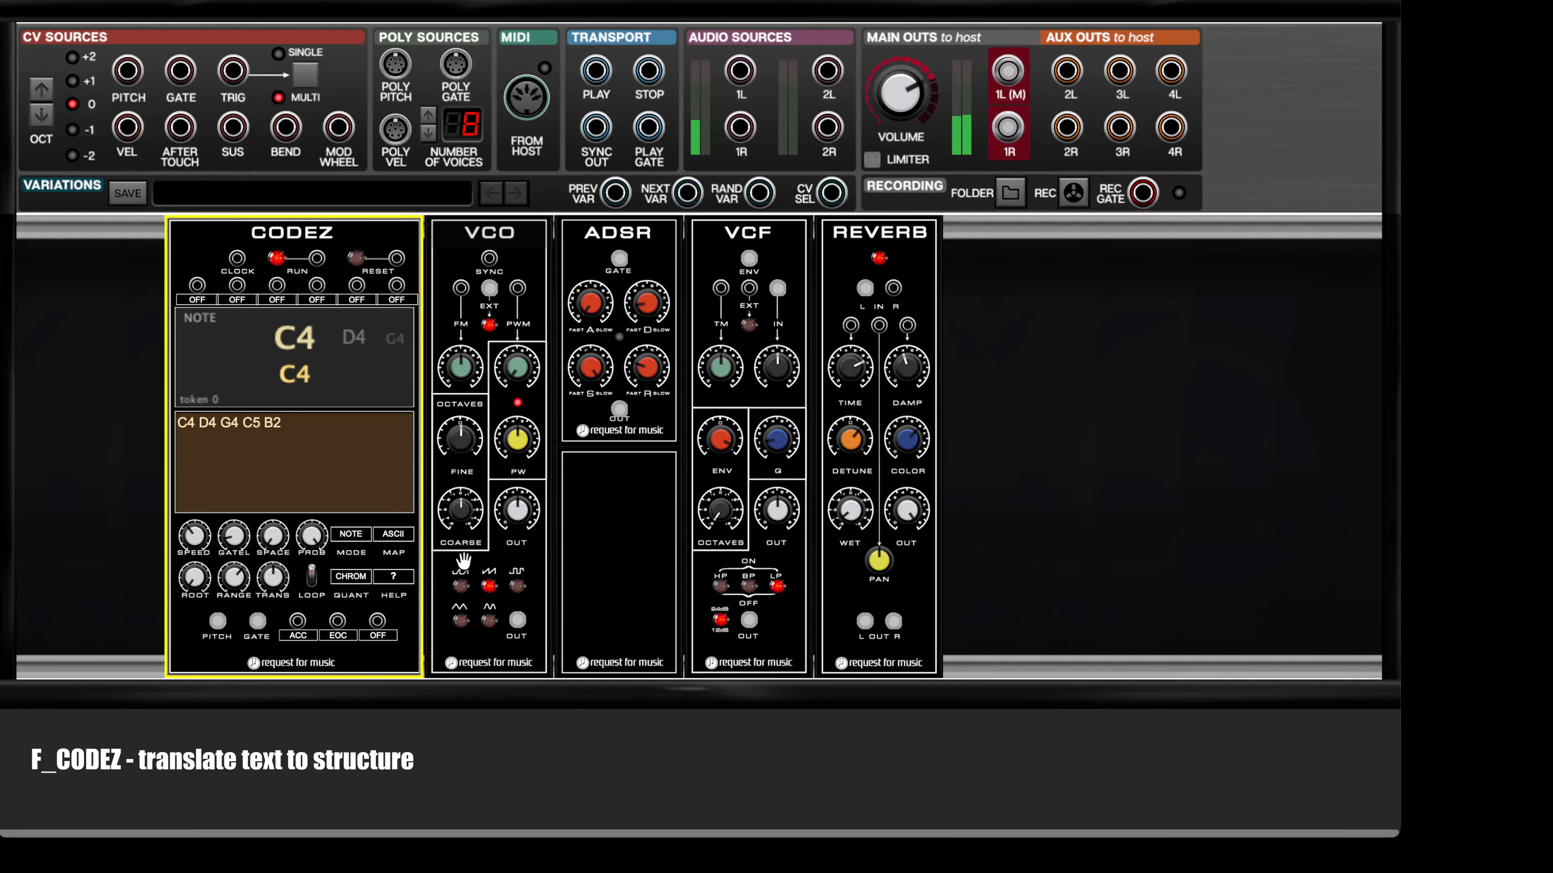
click(393, 534)
click(430, 509)
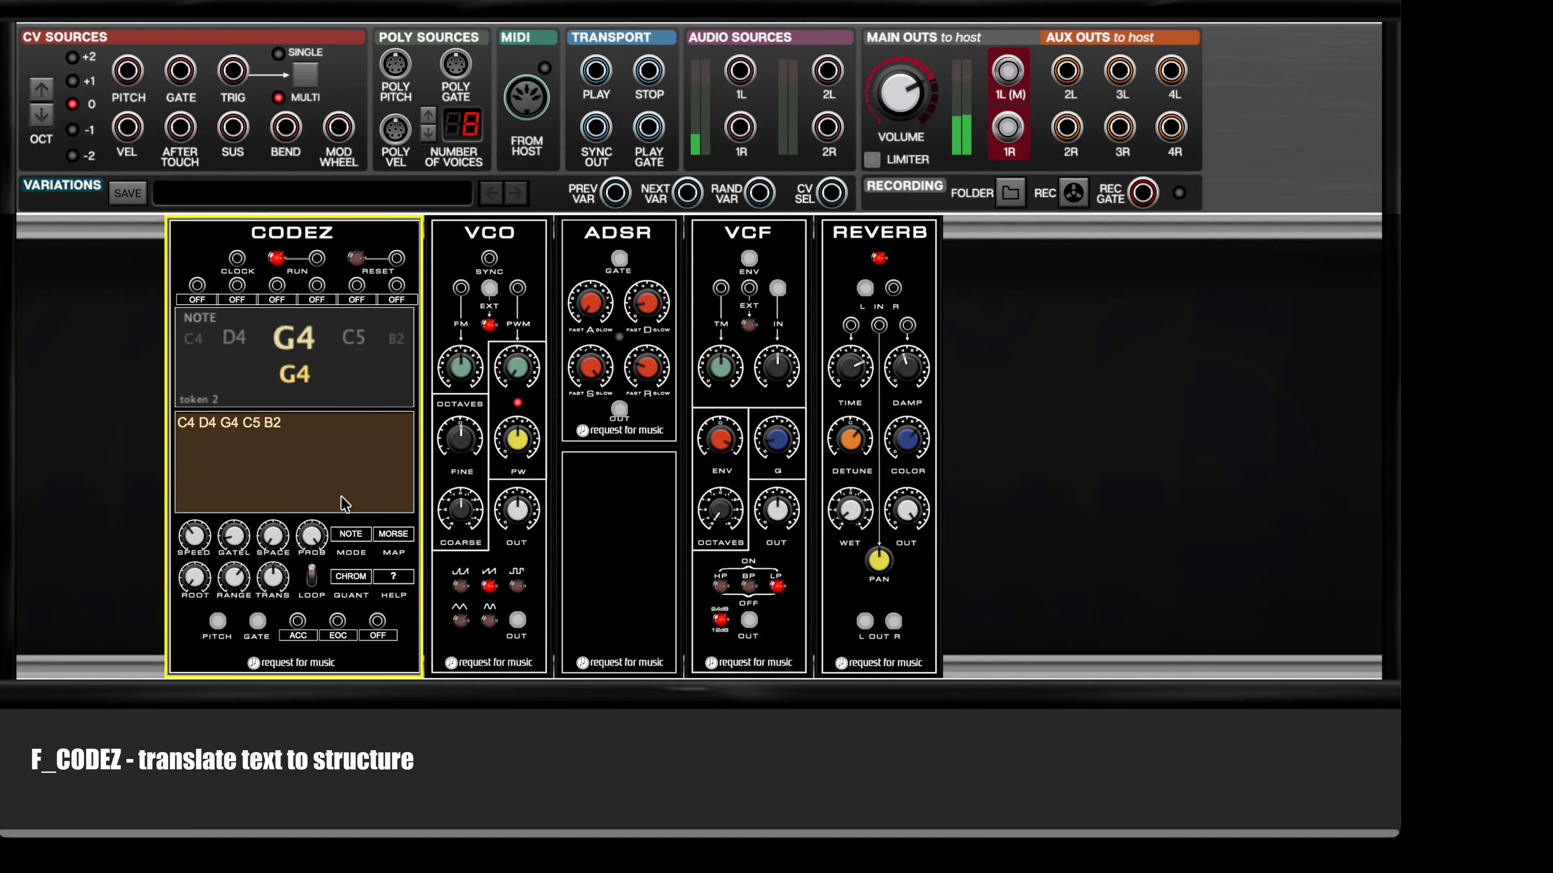
Step: Switch the CODEZ mode to BRAILLE, listen to the result and stop the sequence
click(357, 536)
click(389, 525)
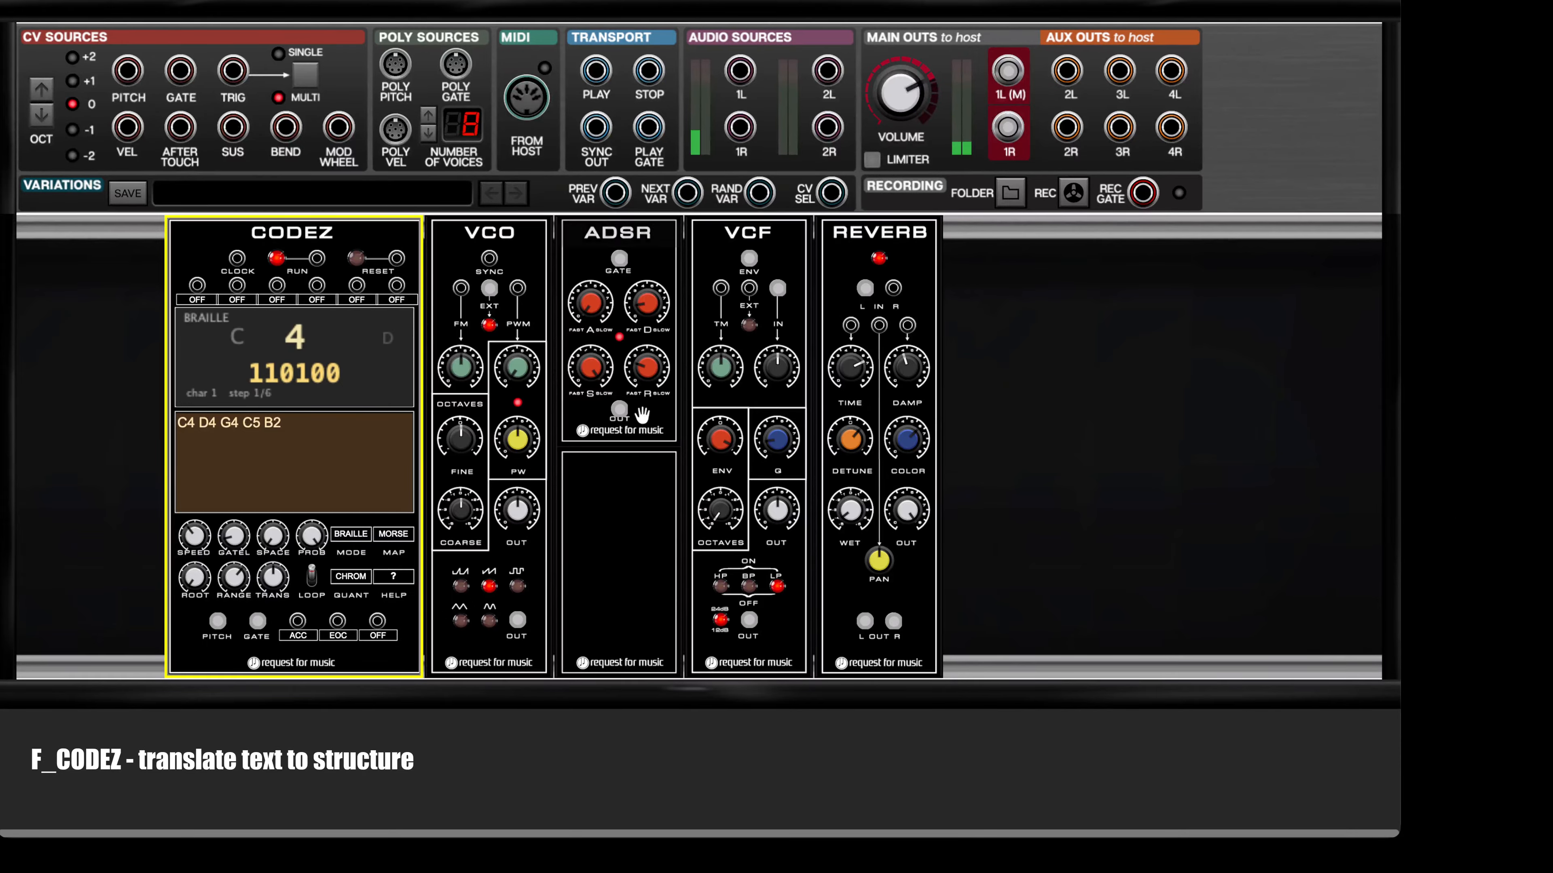
click(274, 257)
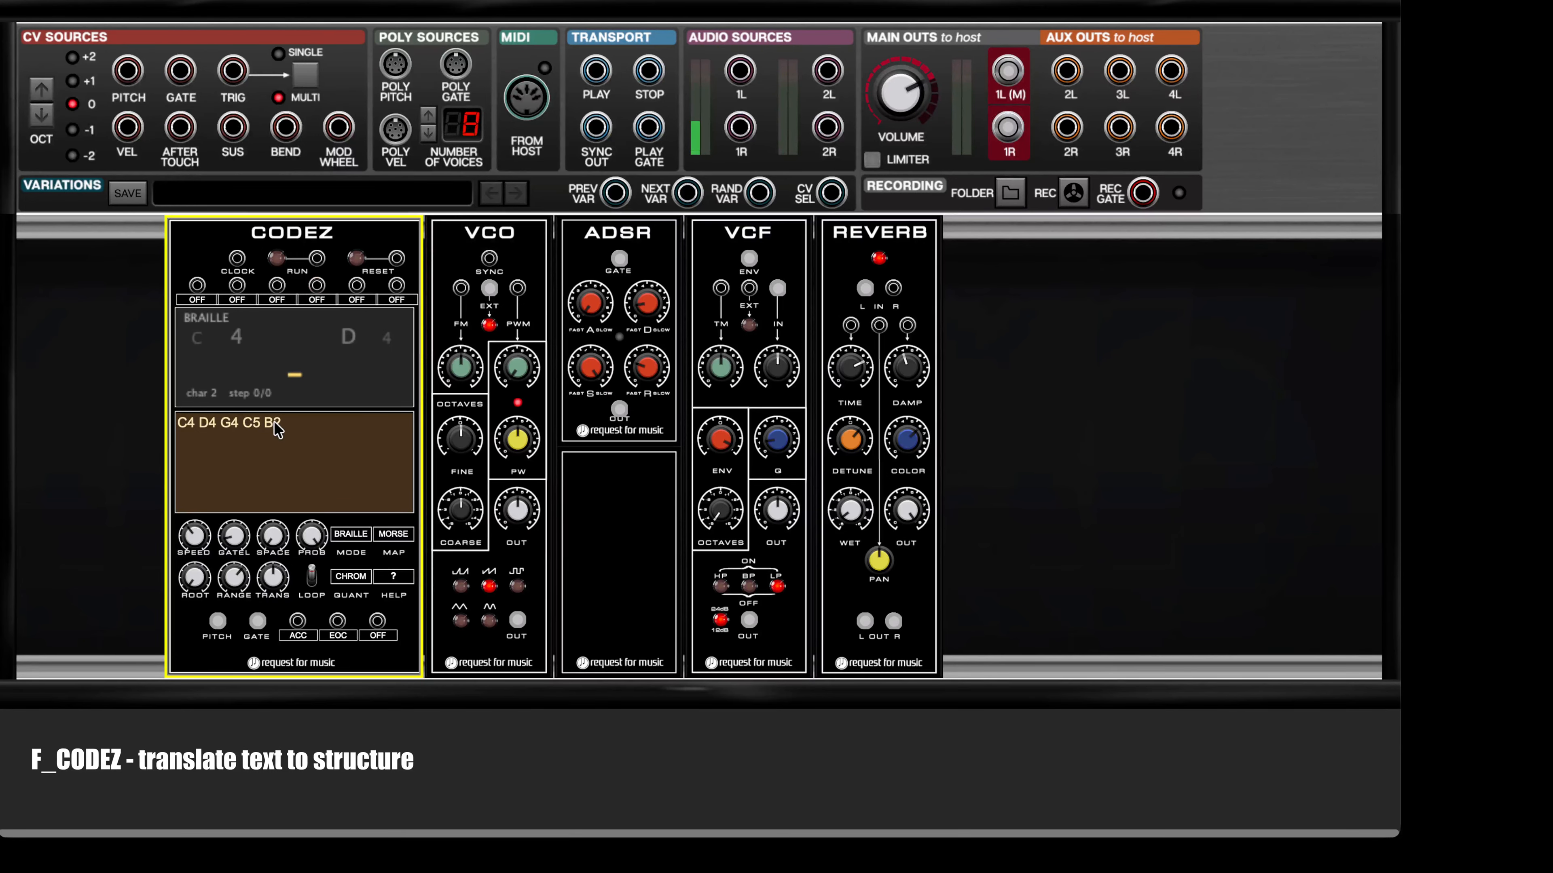
Step: Replace the CODEZ text with ABCDEFGH and run the sequence
drag(318, 435, 190, 433)
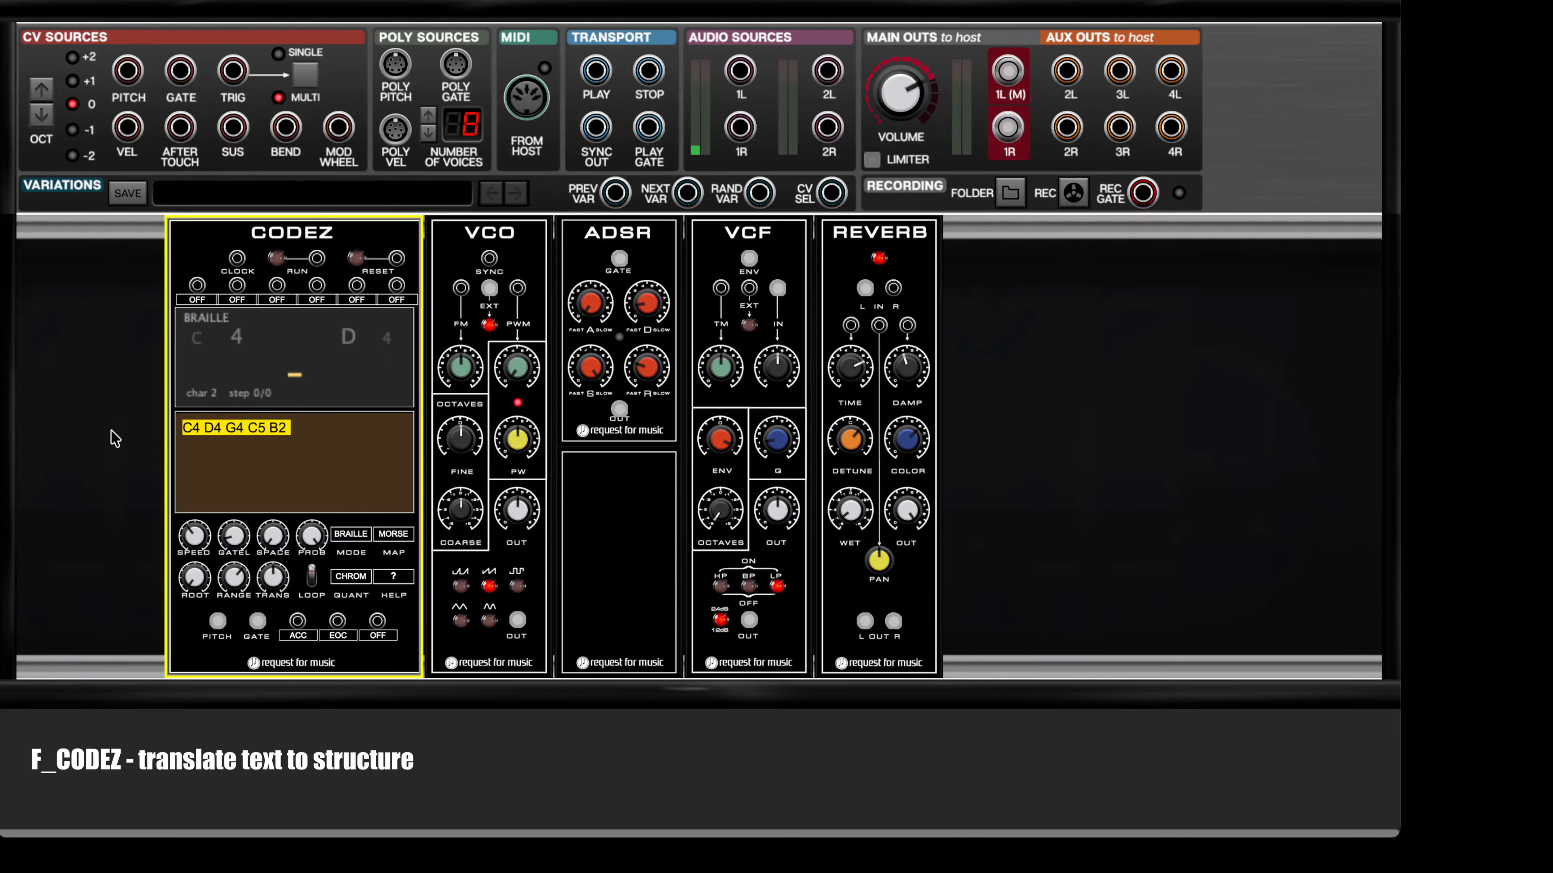
text(ABCDEFGH)
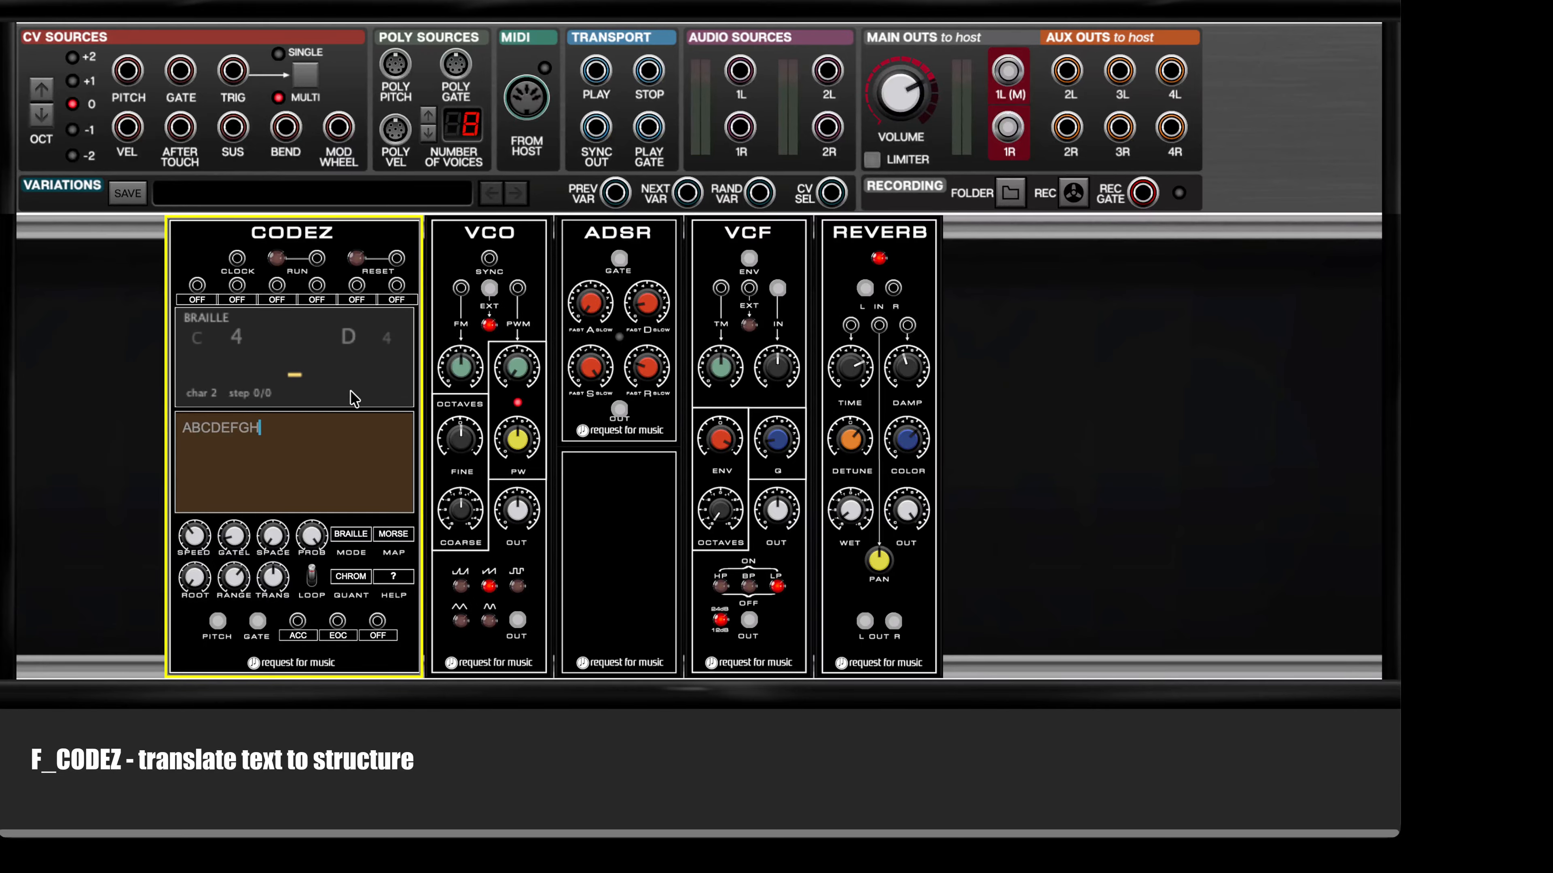
key(Return)
click(277, 259)
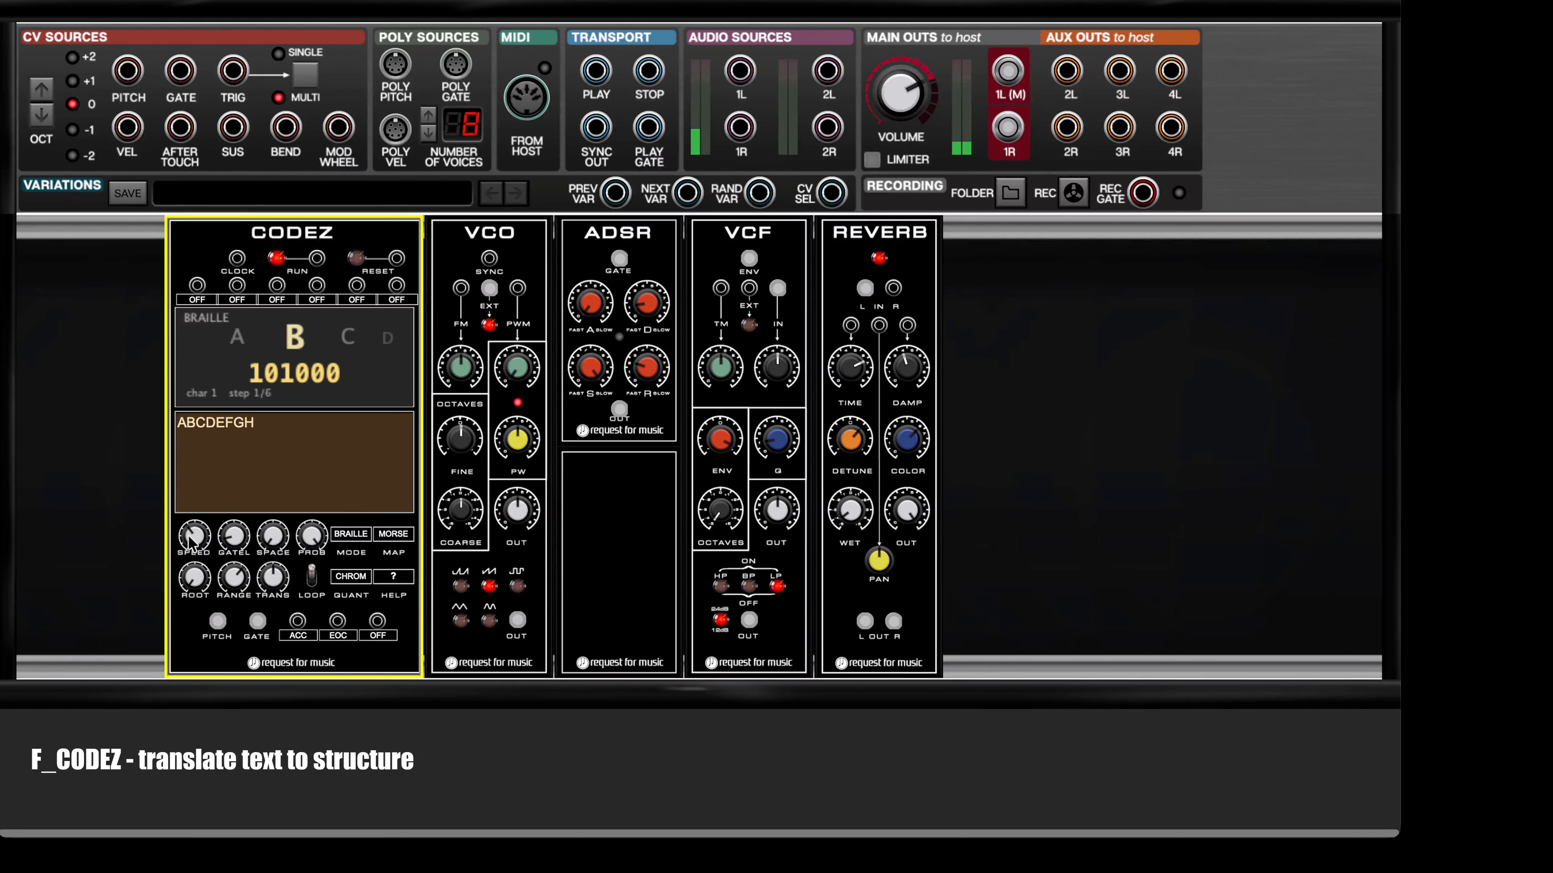
Step: Increase the CODEZ speed and set its pitch quantization to SCALE
drag(193, 541, 210, 446)
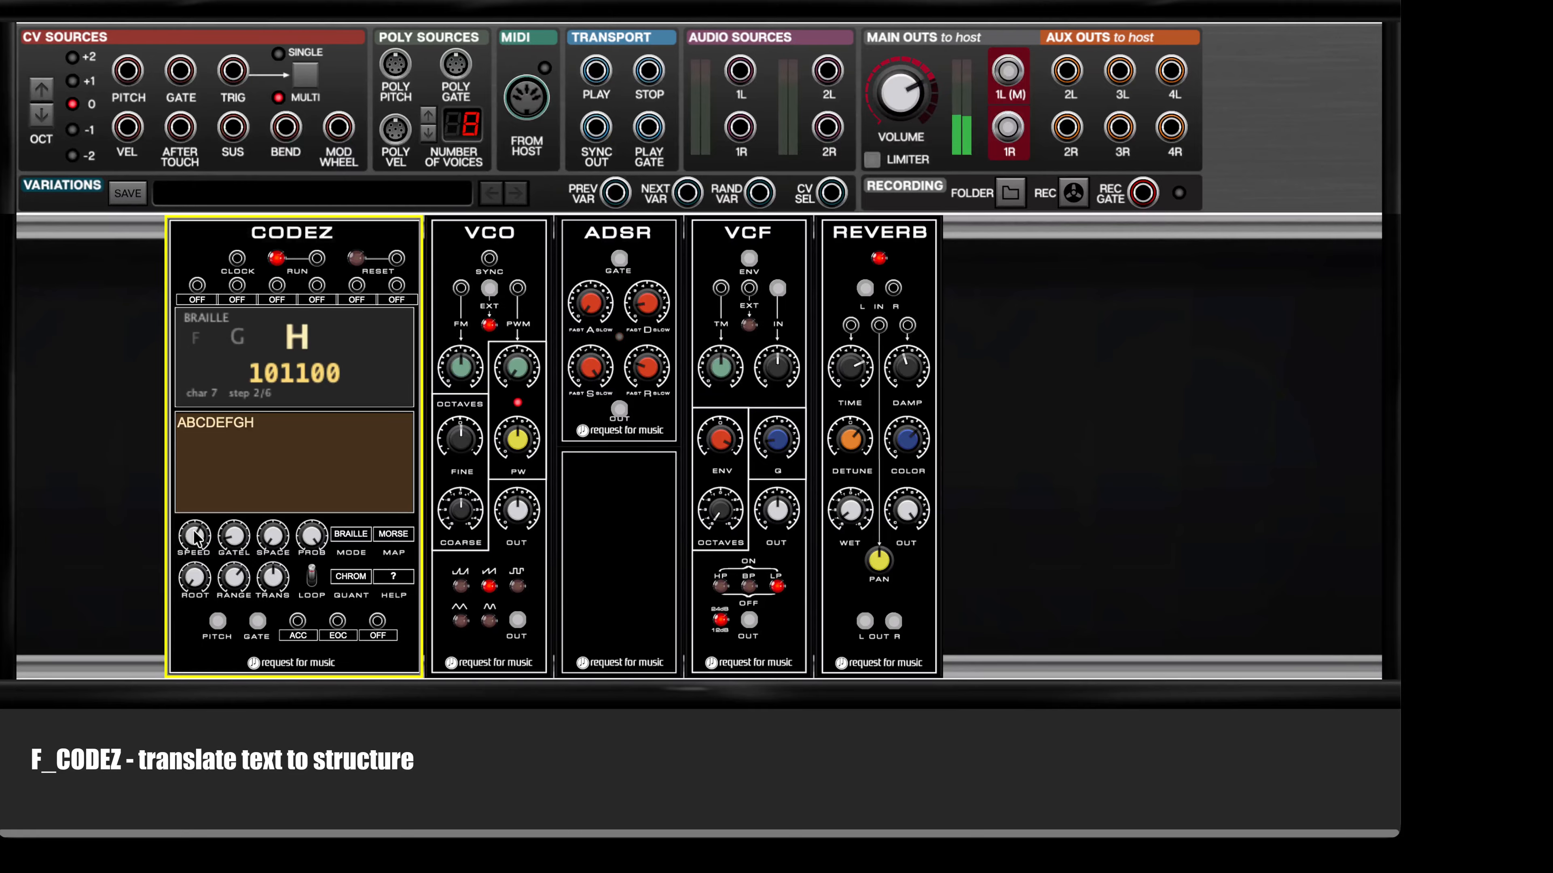
click(348, 578)
click(375, 521)
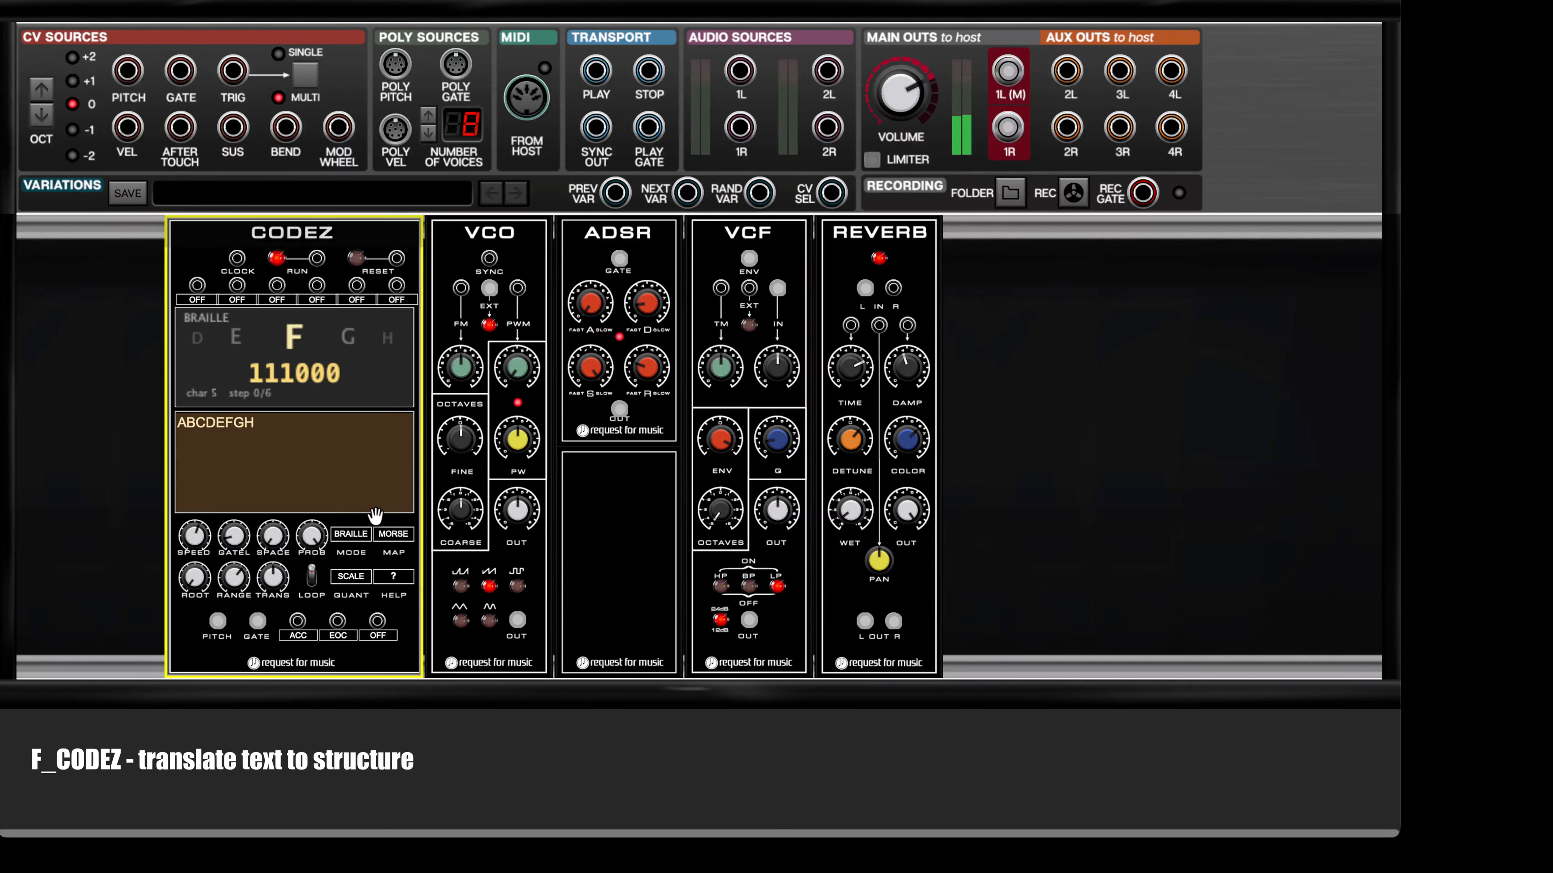
Step: Change the CODEZ pitch map to ASCII, listen to the result and stop the sequence
click(400, 536)
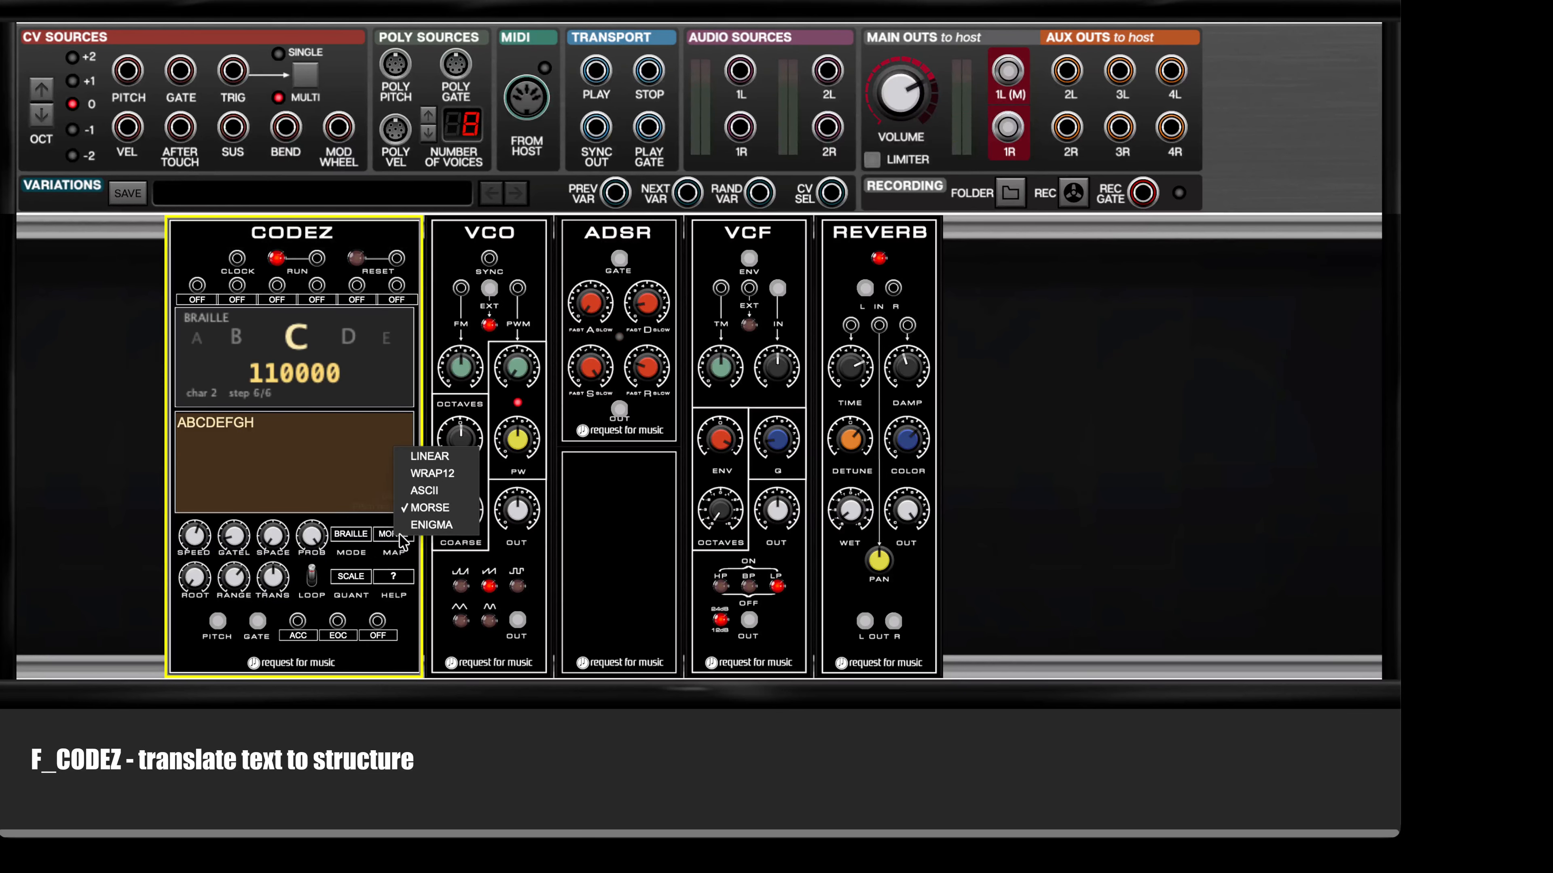
click(428, 493)
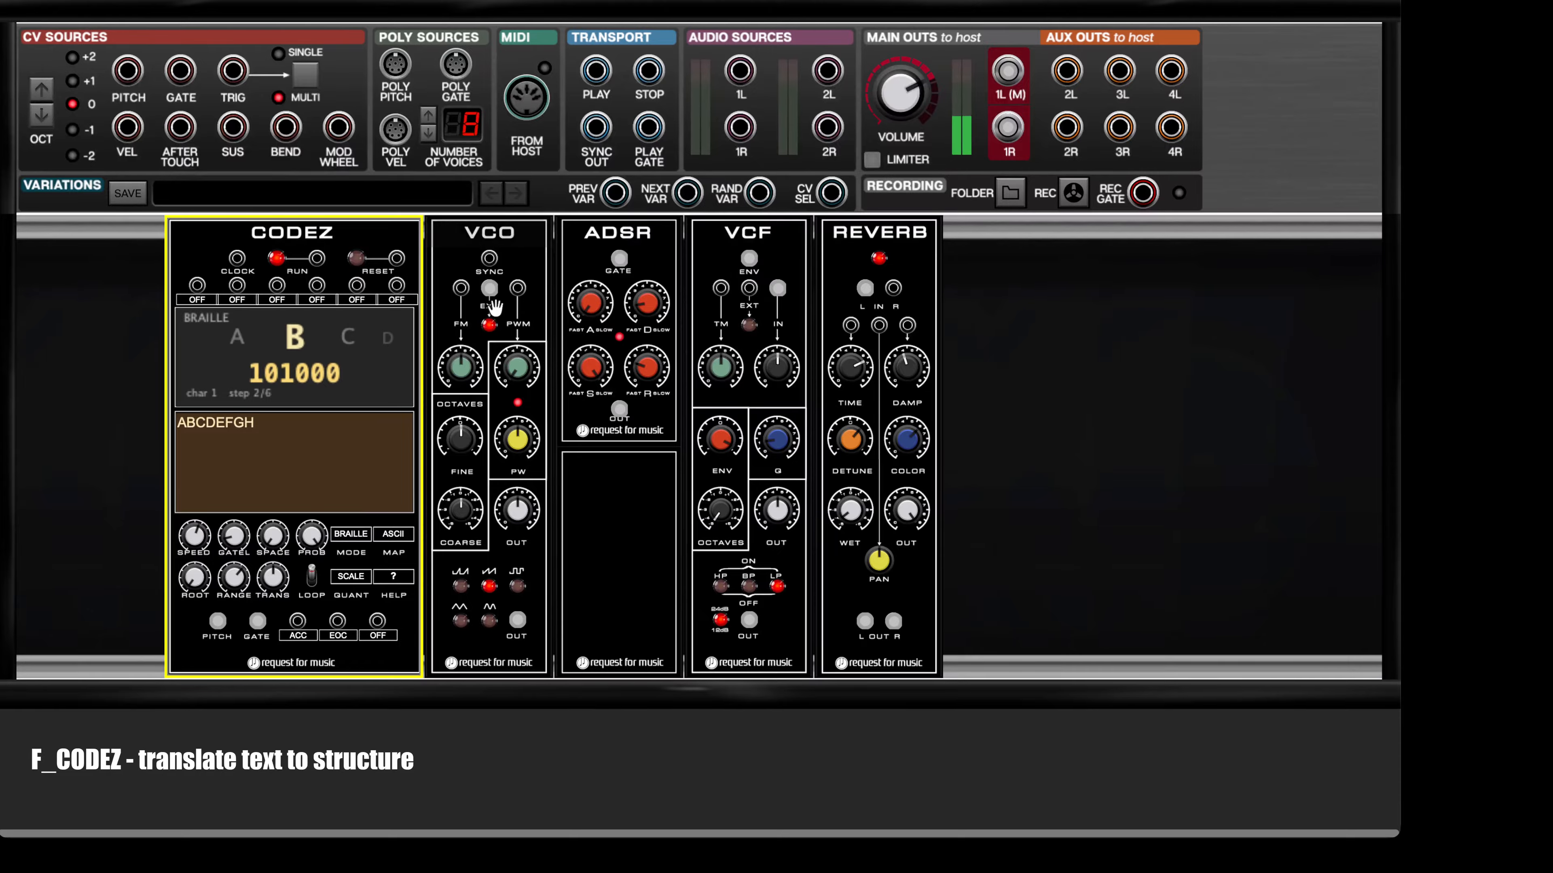
click(277, 259)
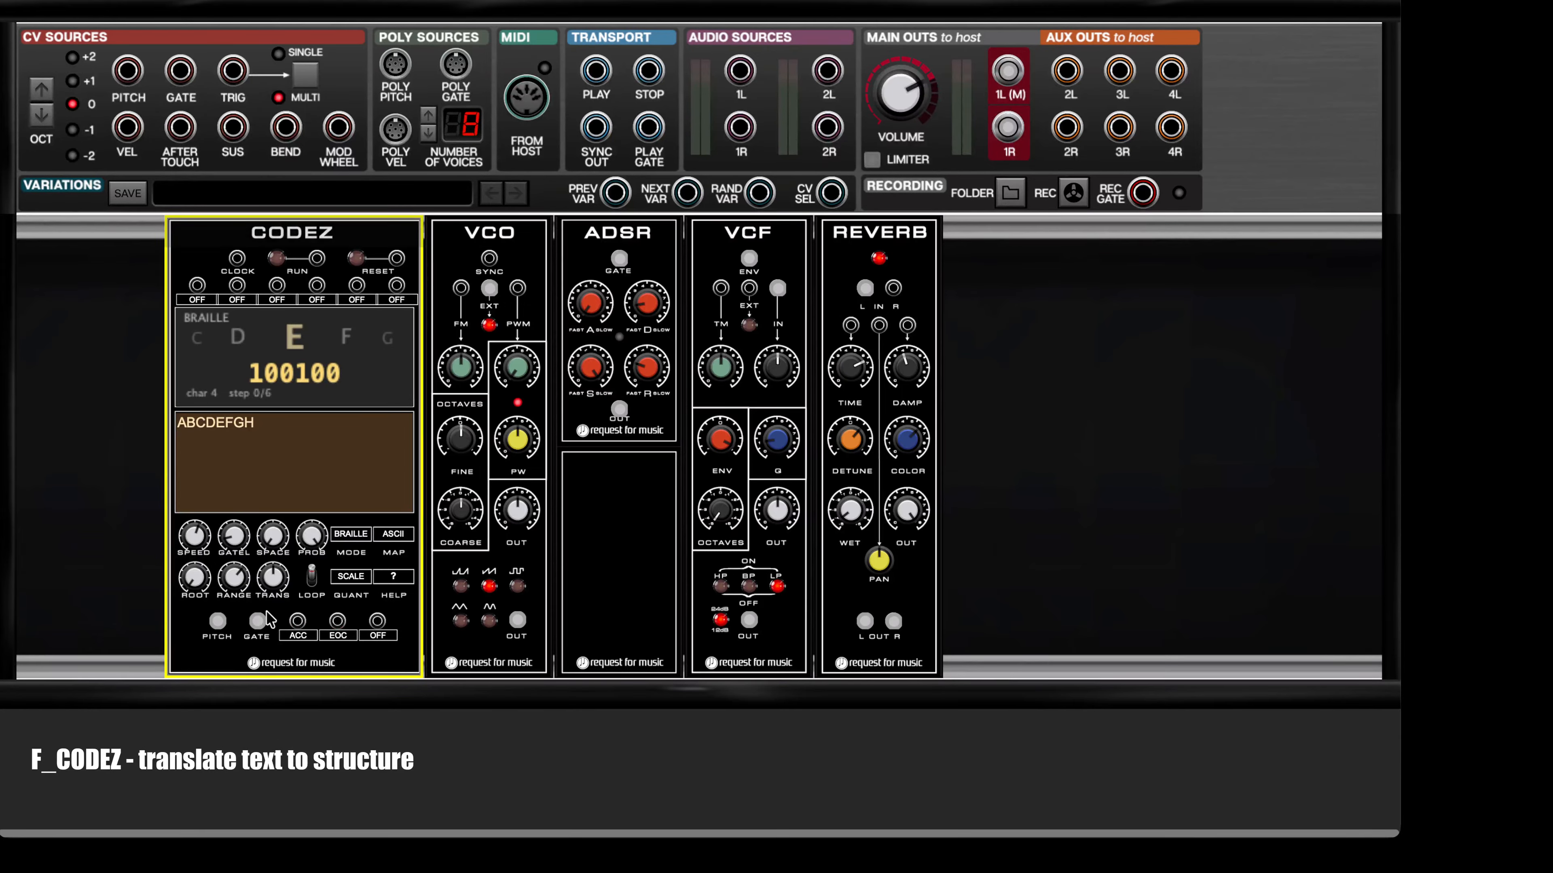
Step: Assign SHORT to the first assignable event output of CODEZ
click(298, 636)
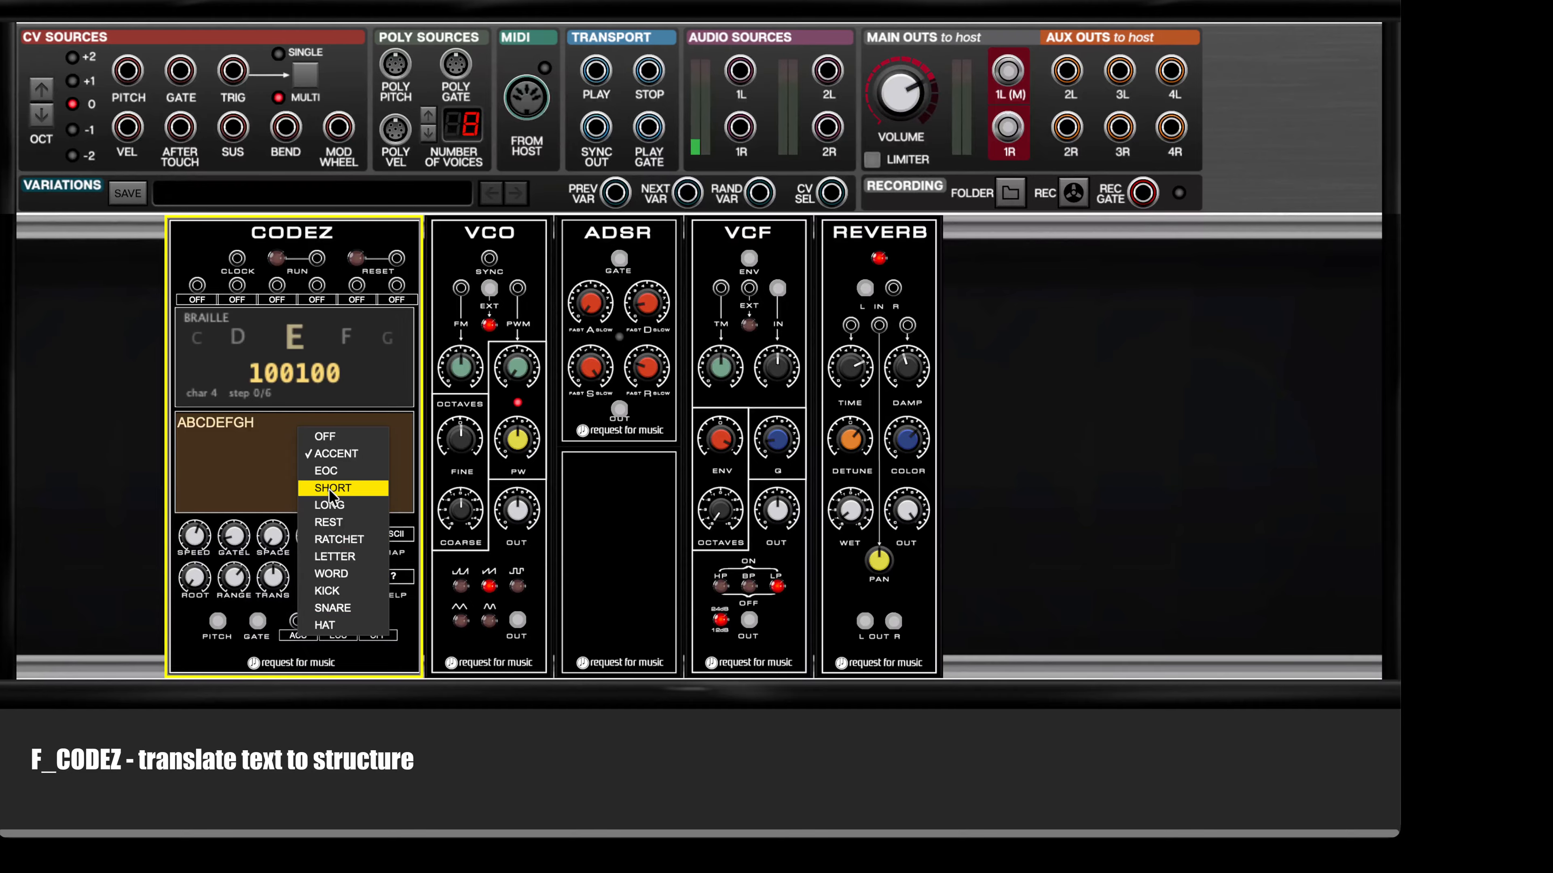
click(295, 663)
click(300, 636)
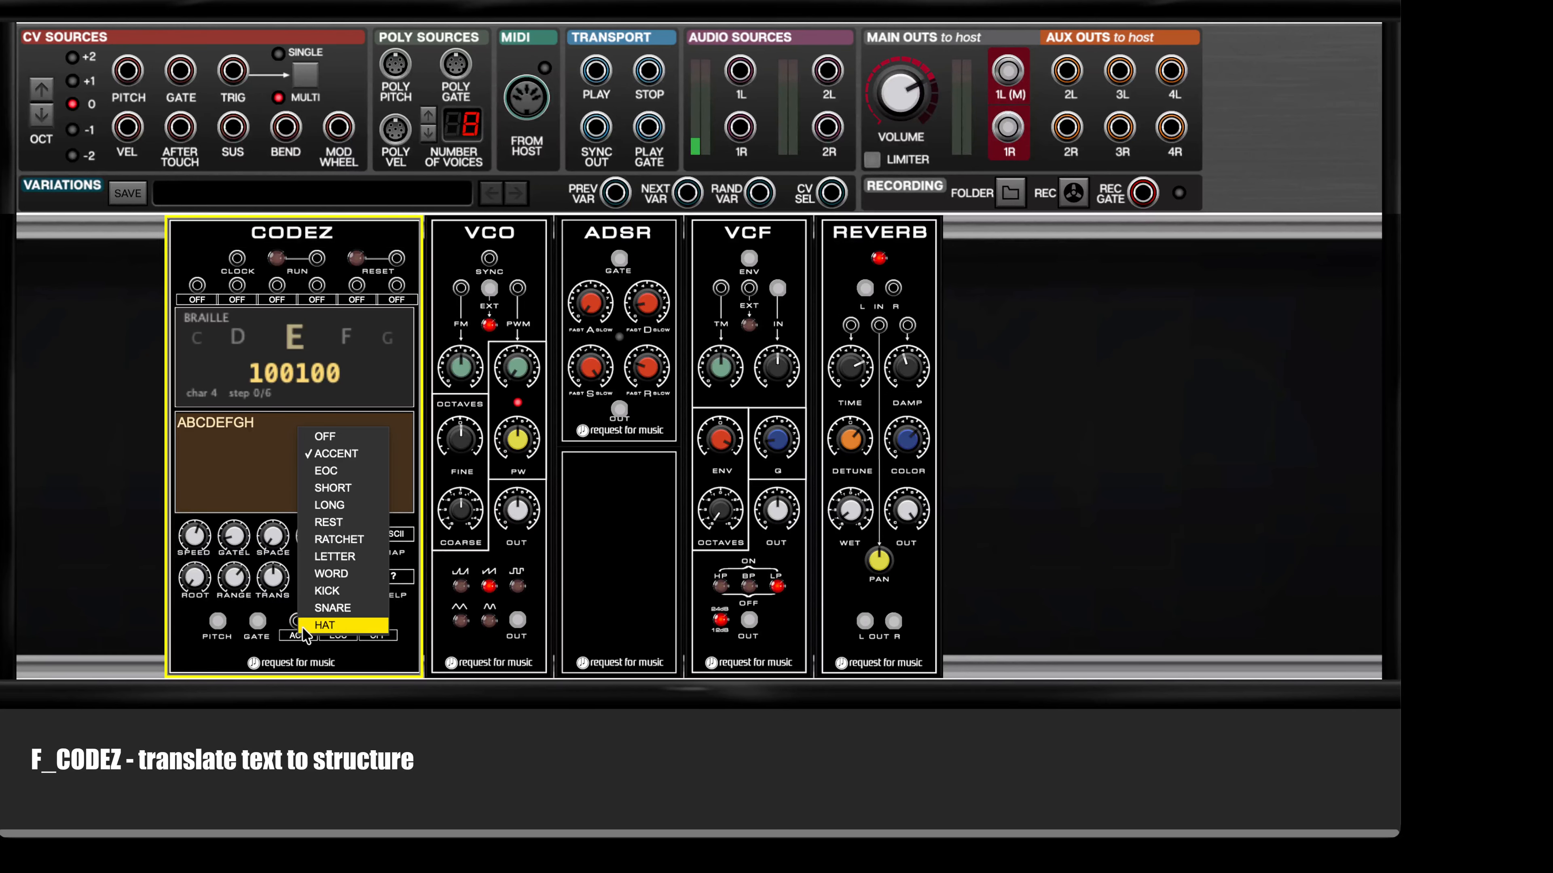
click(333, 487)
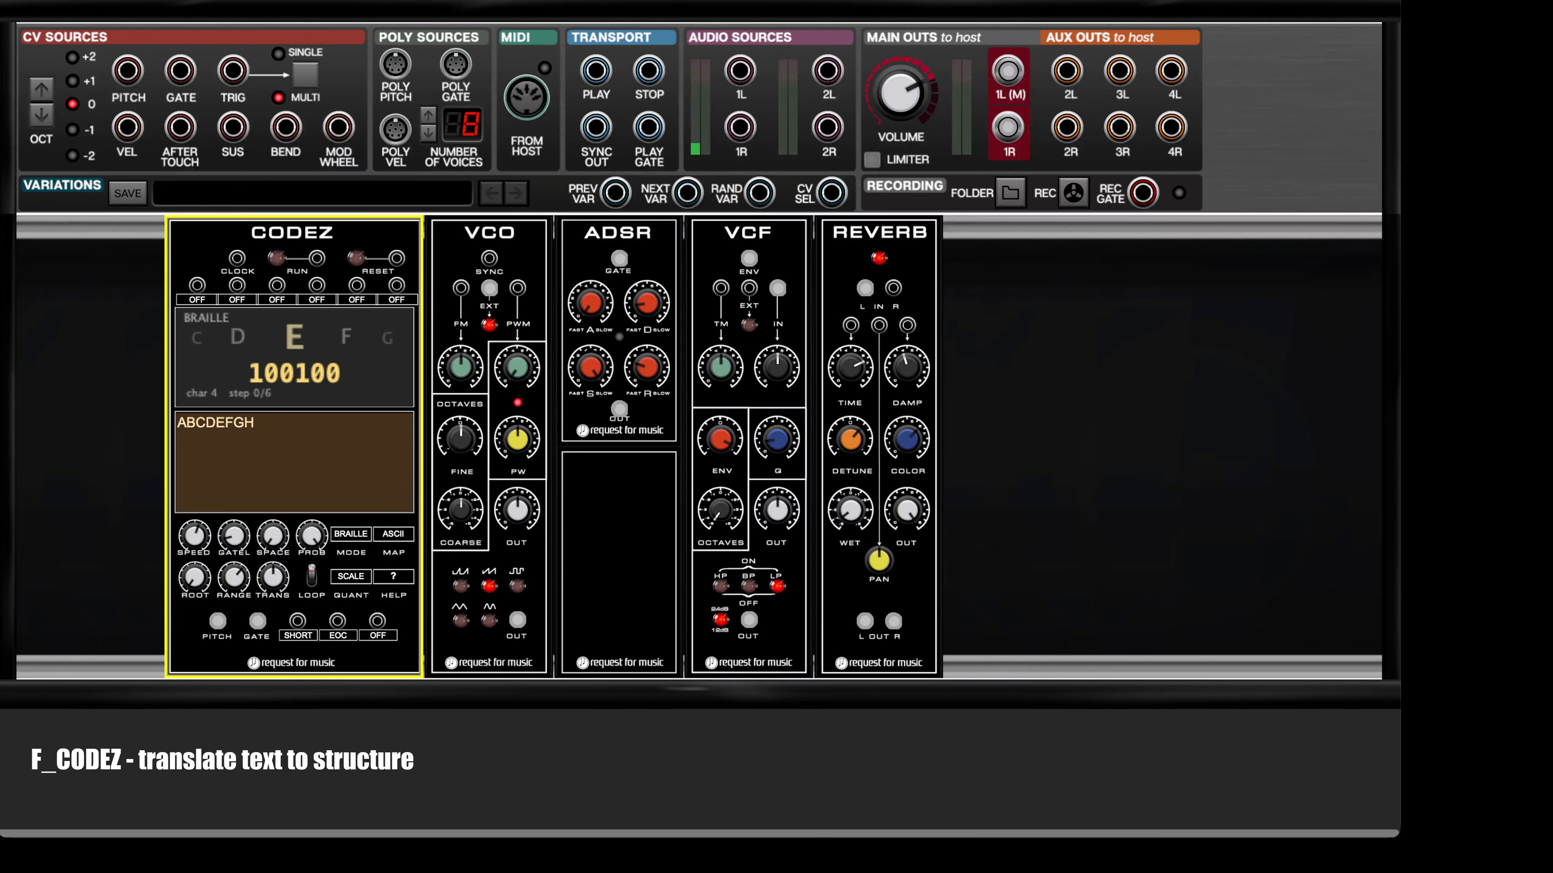
Step: Switch the CODEZ mode to MORSE and assign LONG to its second event output
click(354, 535)
click(386, 422)
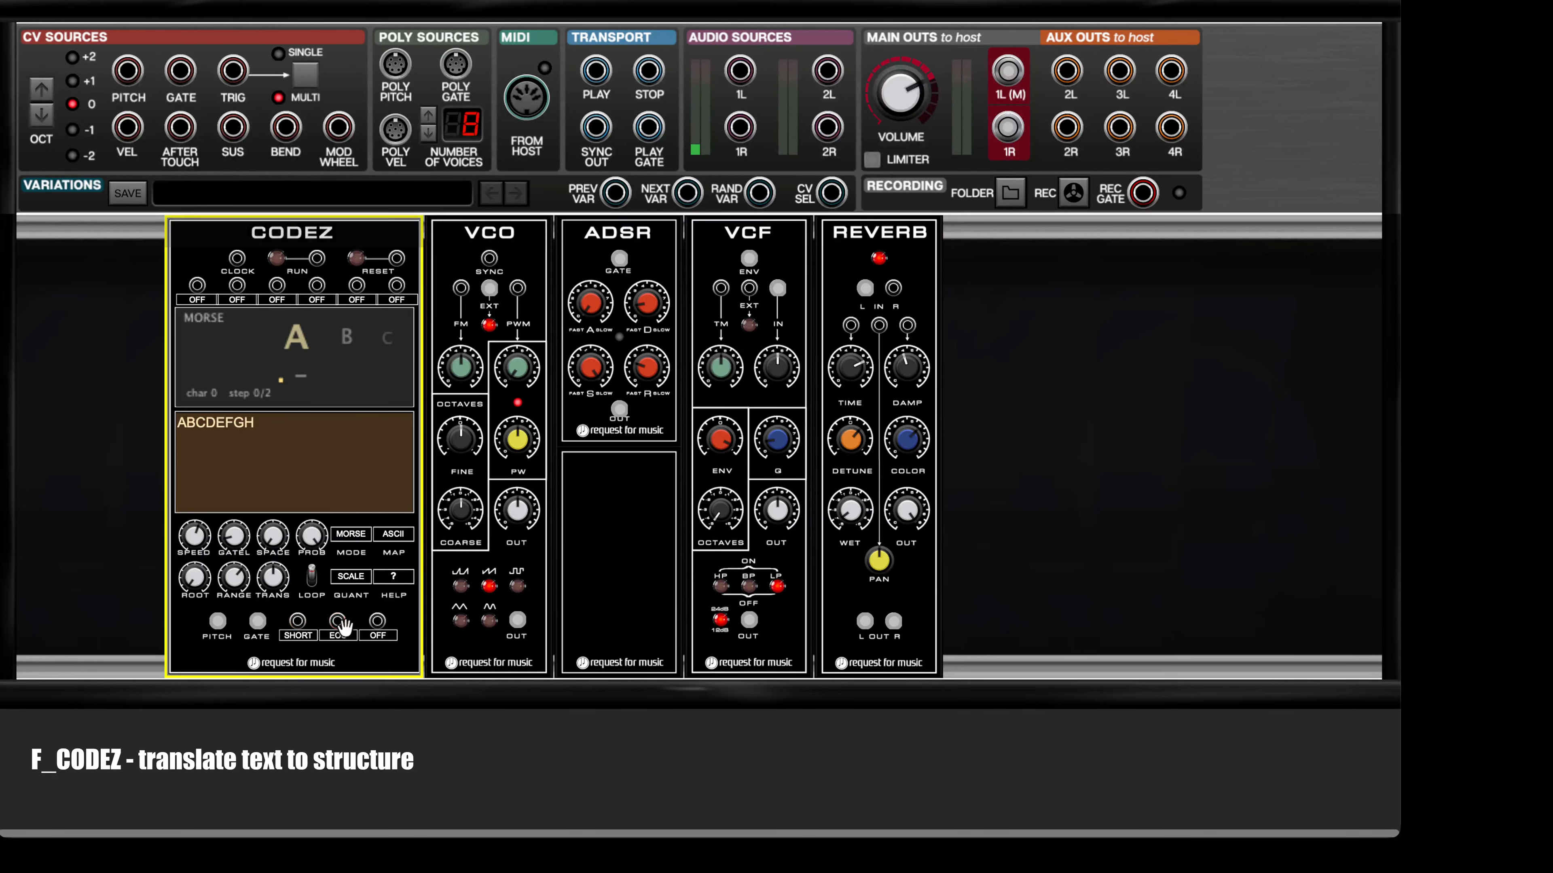
click(340, 636)
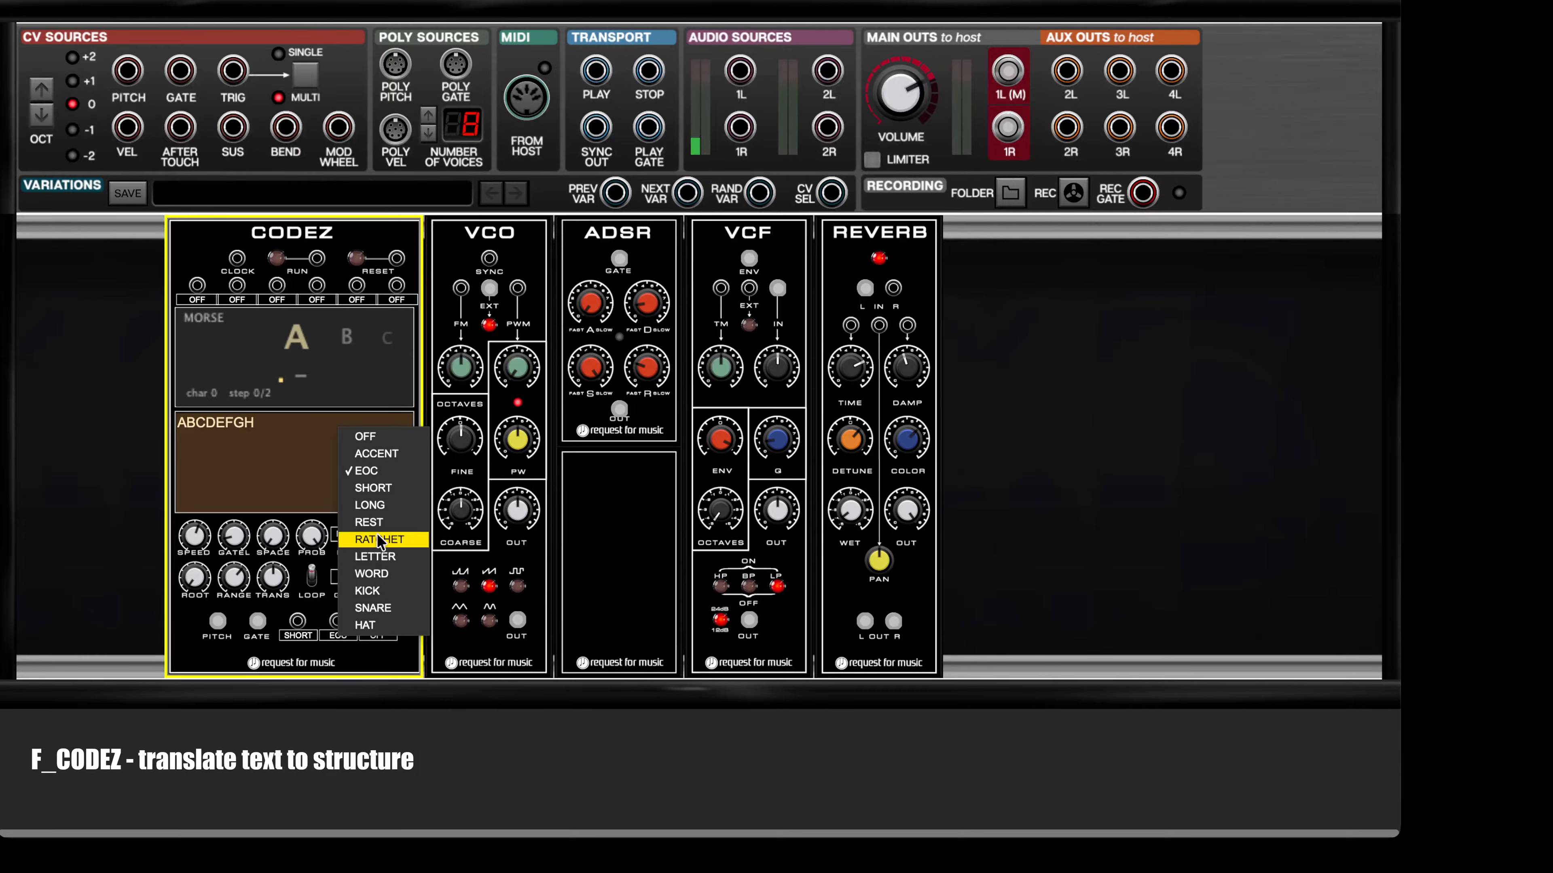
click(385, 506)
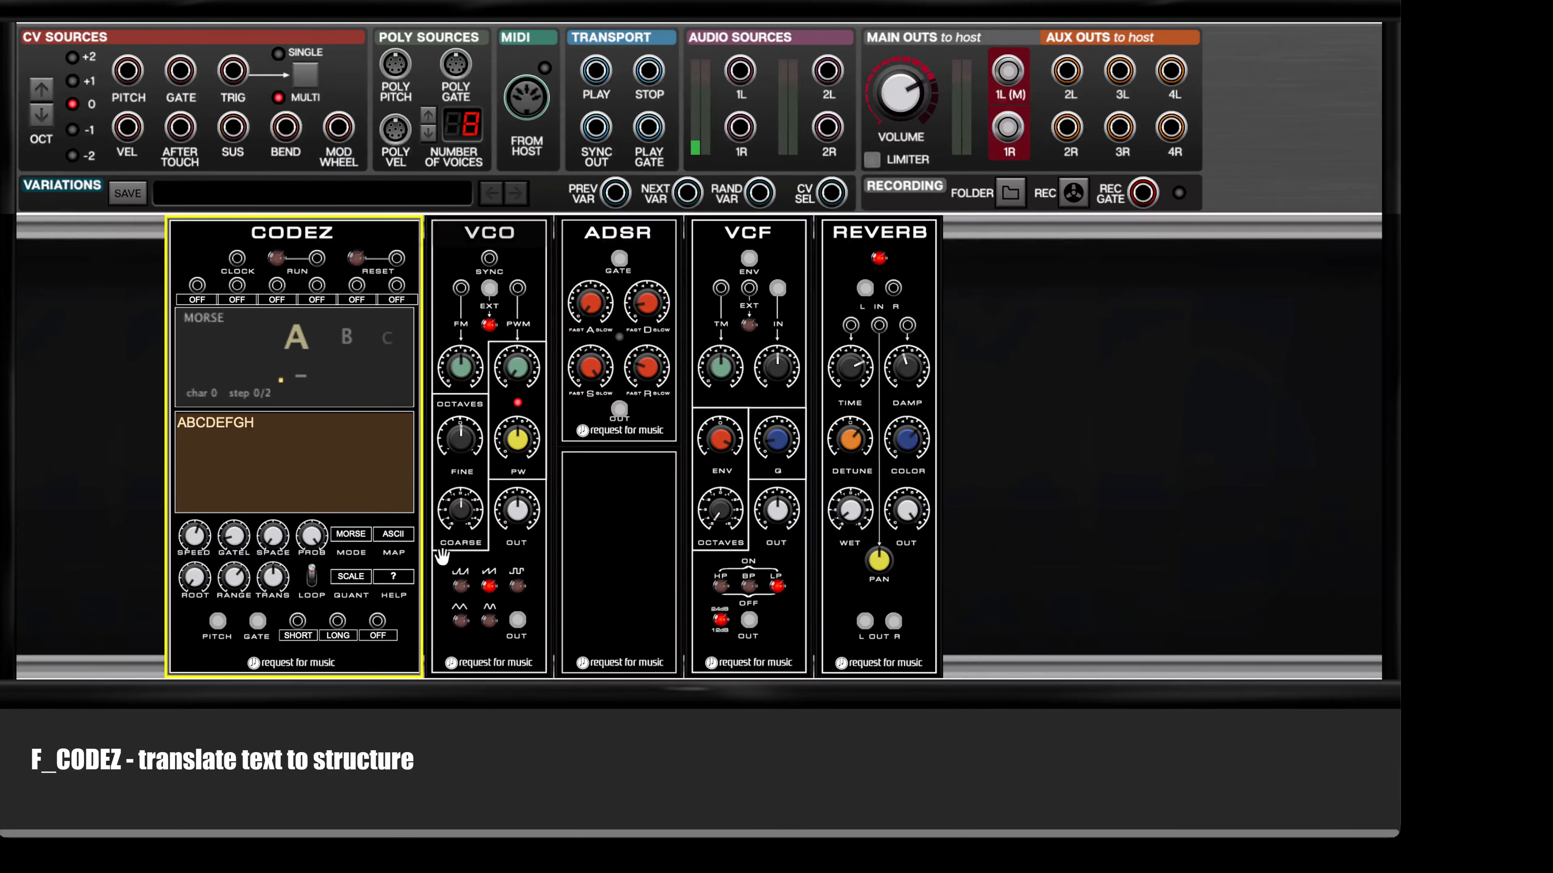
click(378, 636)
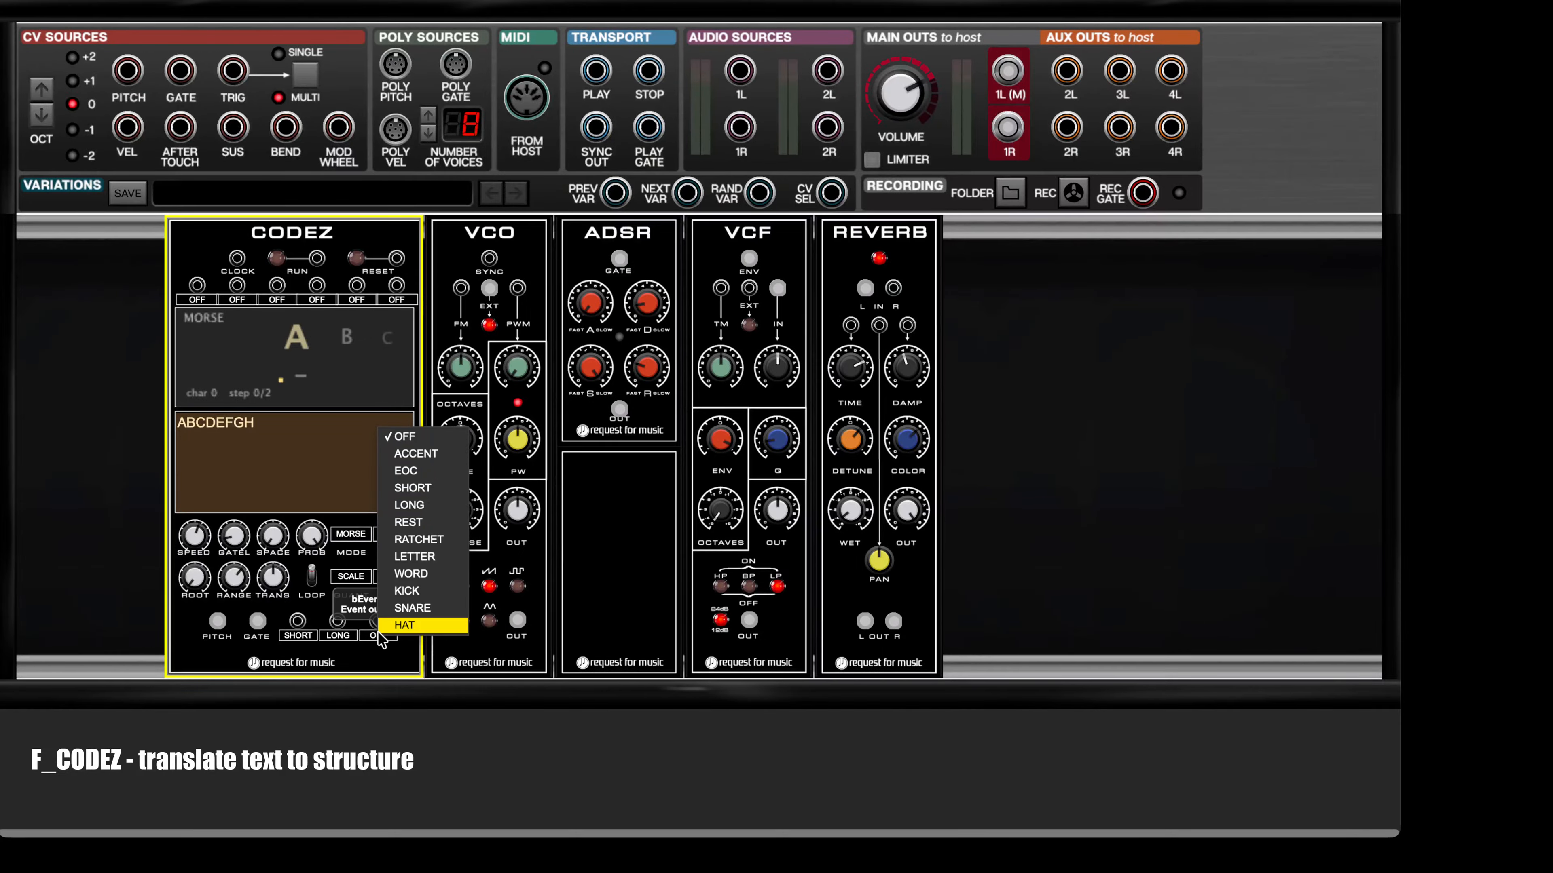
click(330, 650)
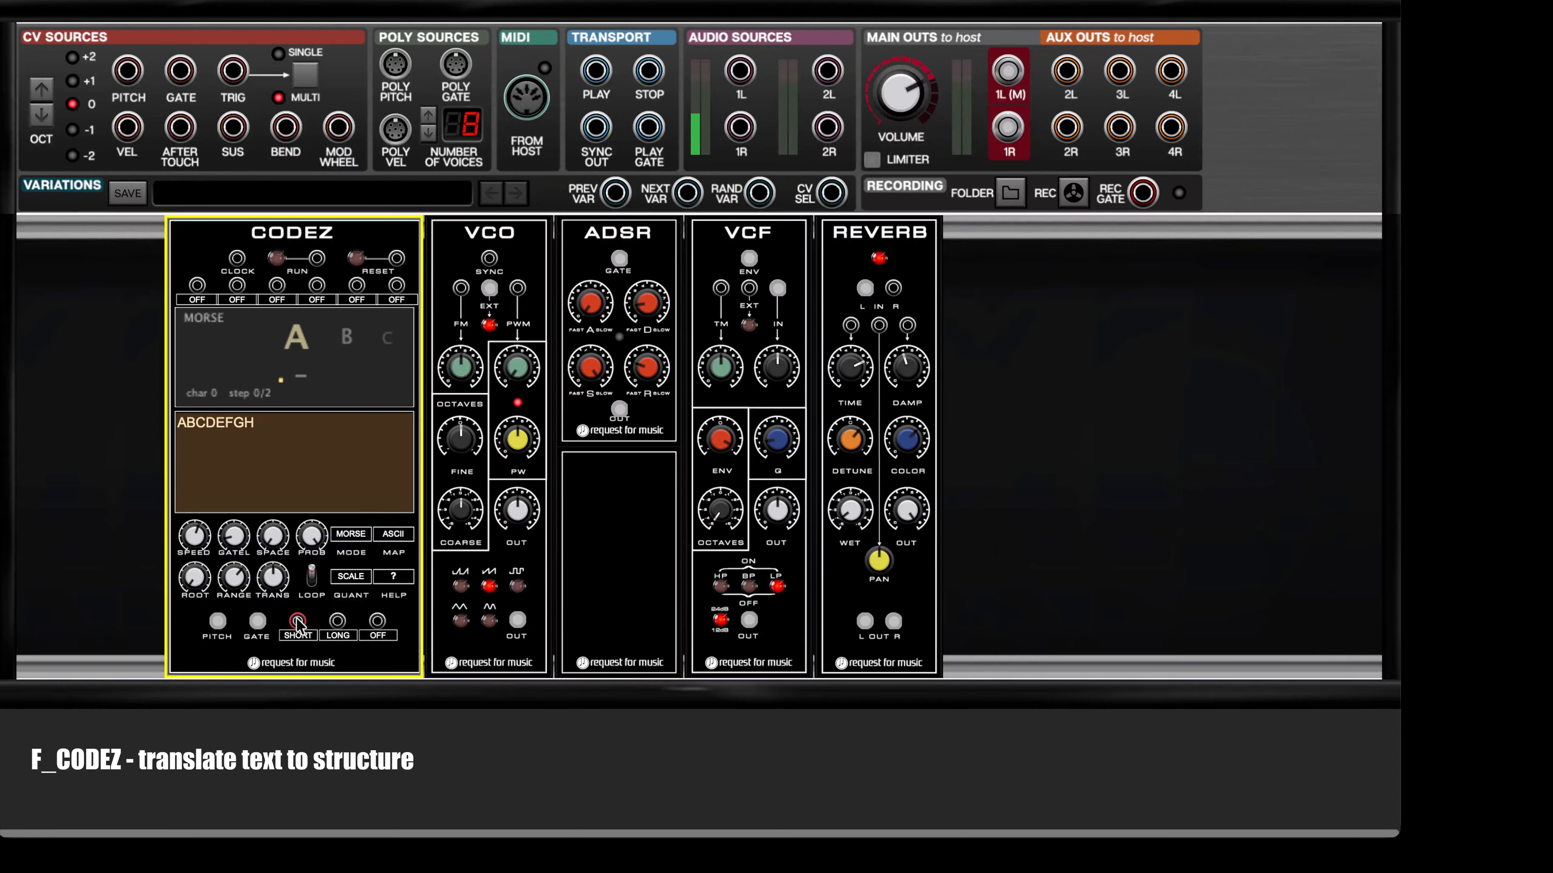
Step: Patch the CODEZ SHORT output to the VCF's TM input and the LONG output to the VCO's PWM input
drag(297, 622, 721, 288)
click(740, 288)
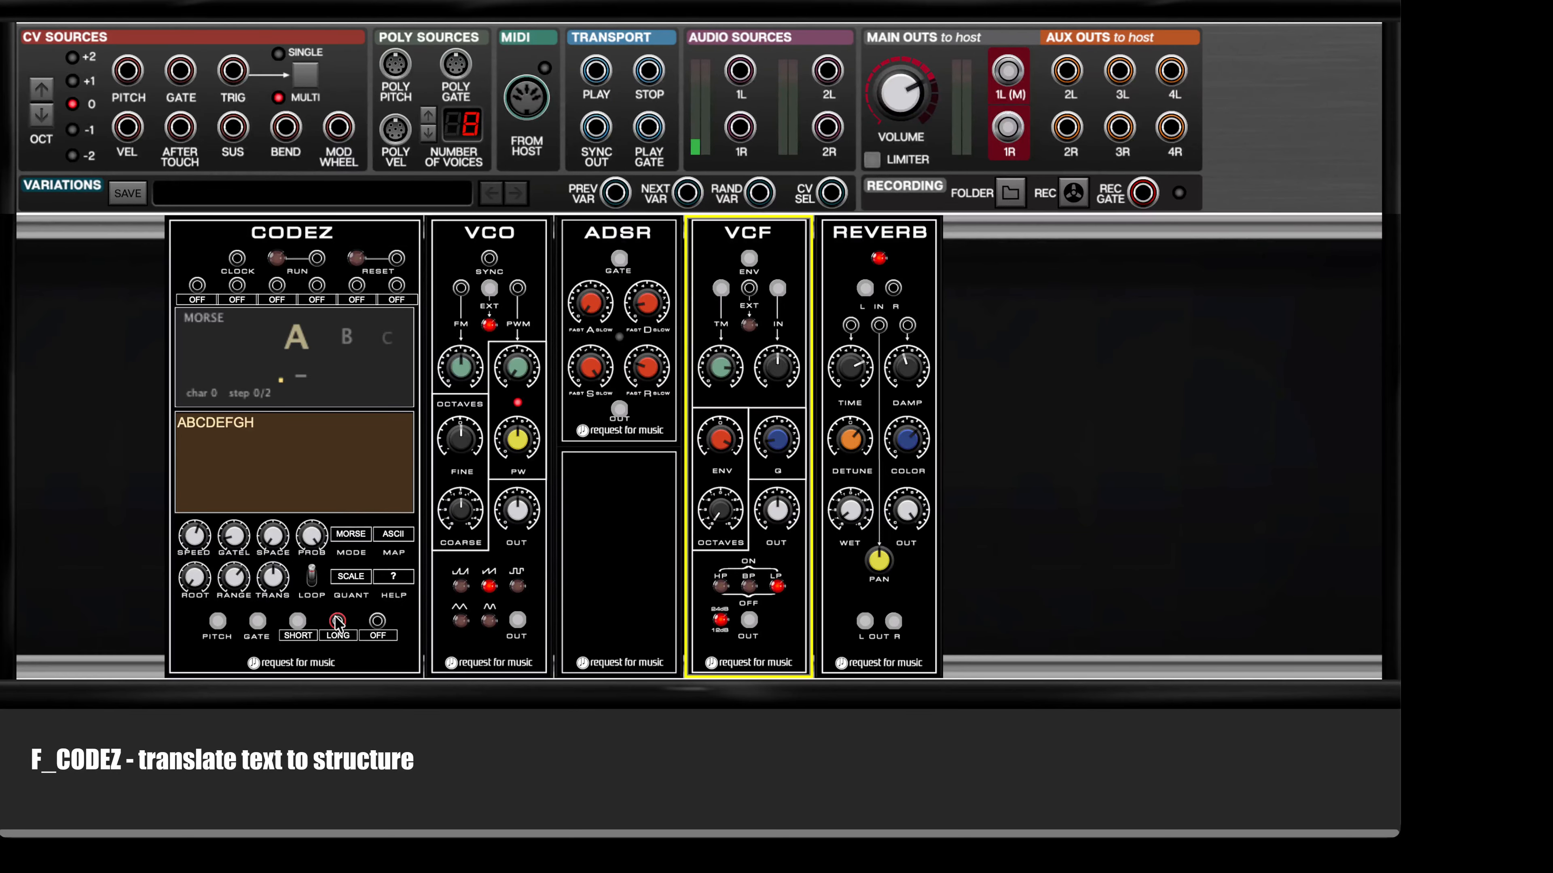
drag(338, 622, 517, 288)
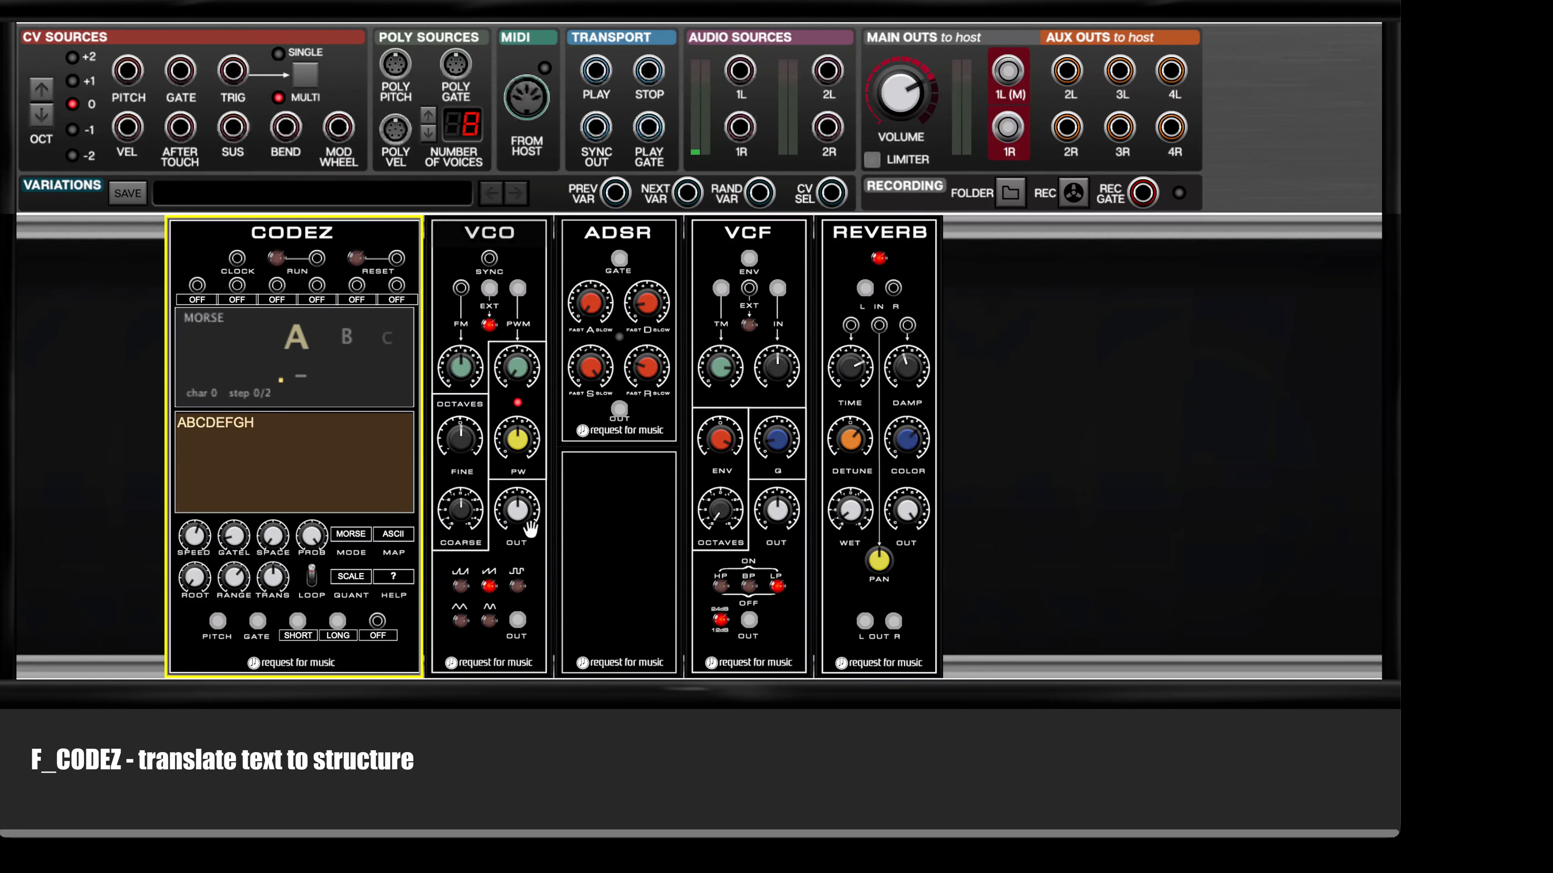
Step: Switch the VCO to the pulse waveform and run the CODEZ sequence
click(507, 584)
click(517, 586)
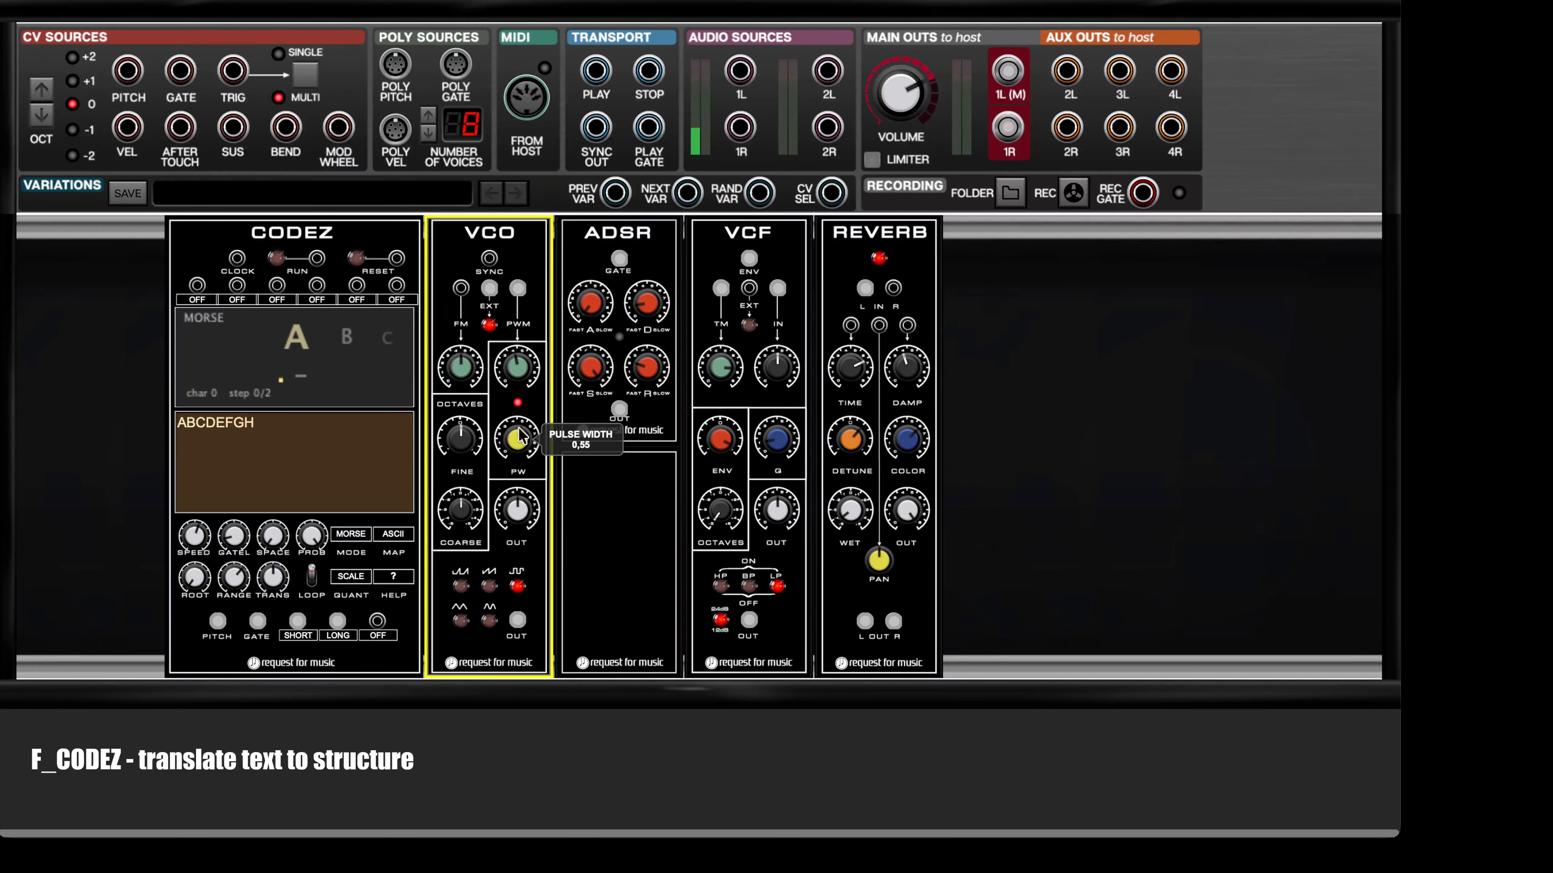
click(276, 258)
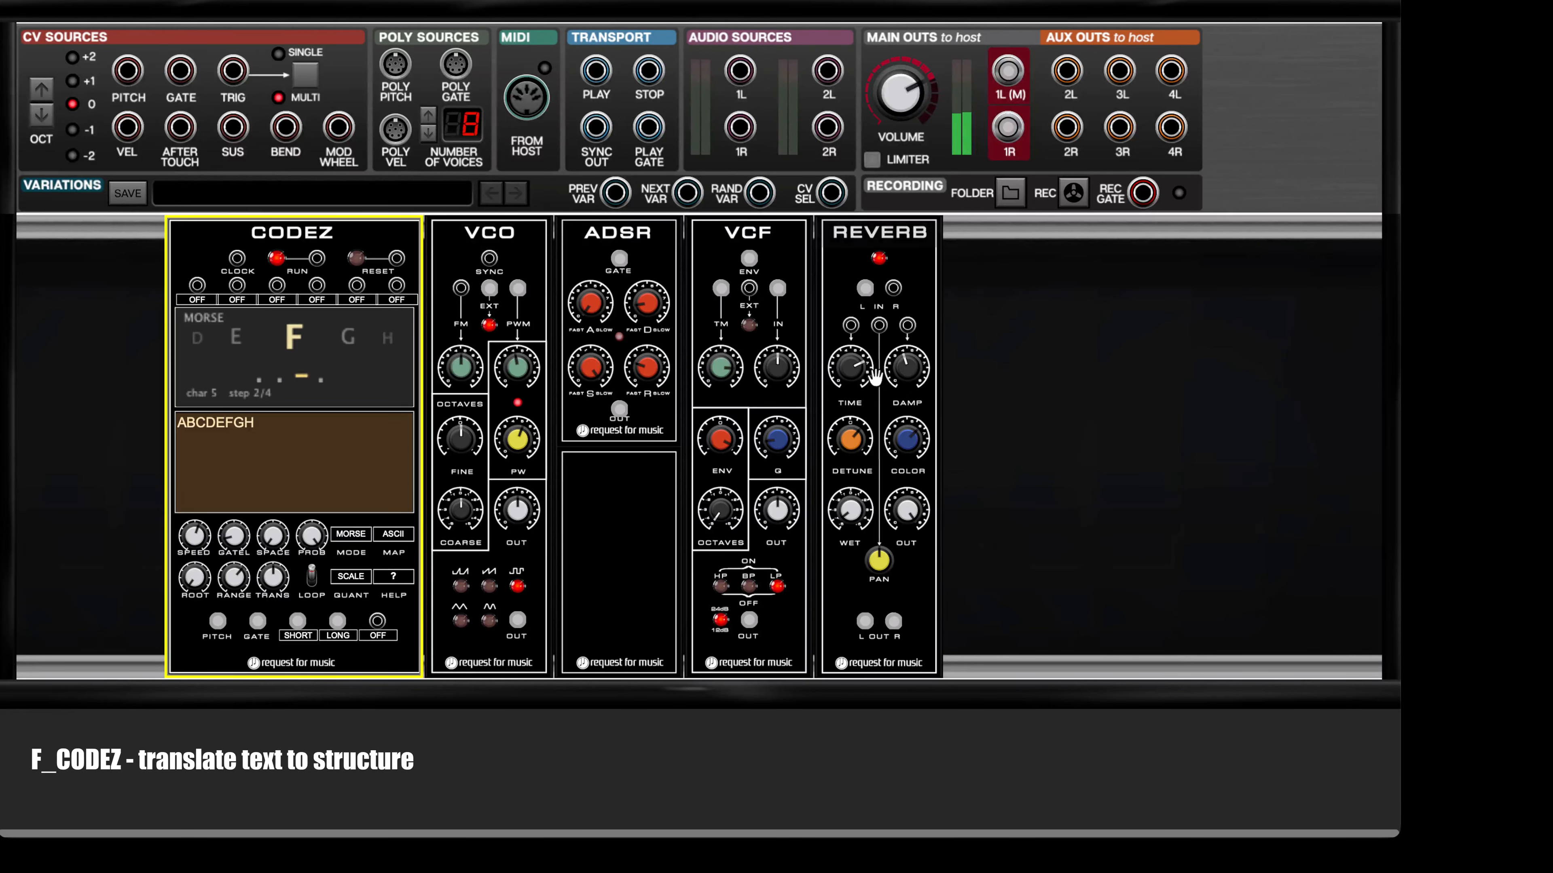
Step: Adjust the VCF's timbre modulation, envelope and Q amounts while the Morse sequence plays, and stop the sequence
click(720, 435)
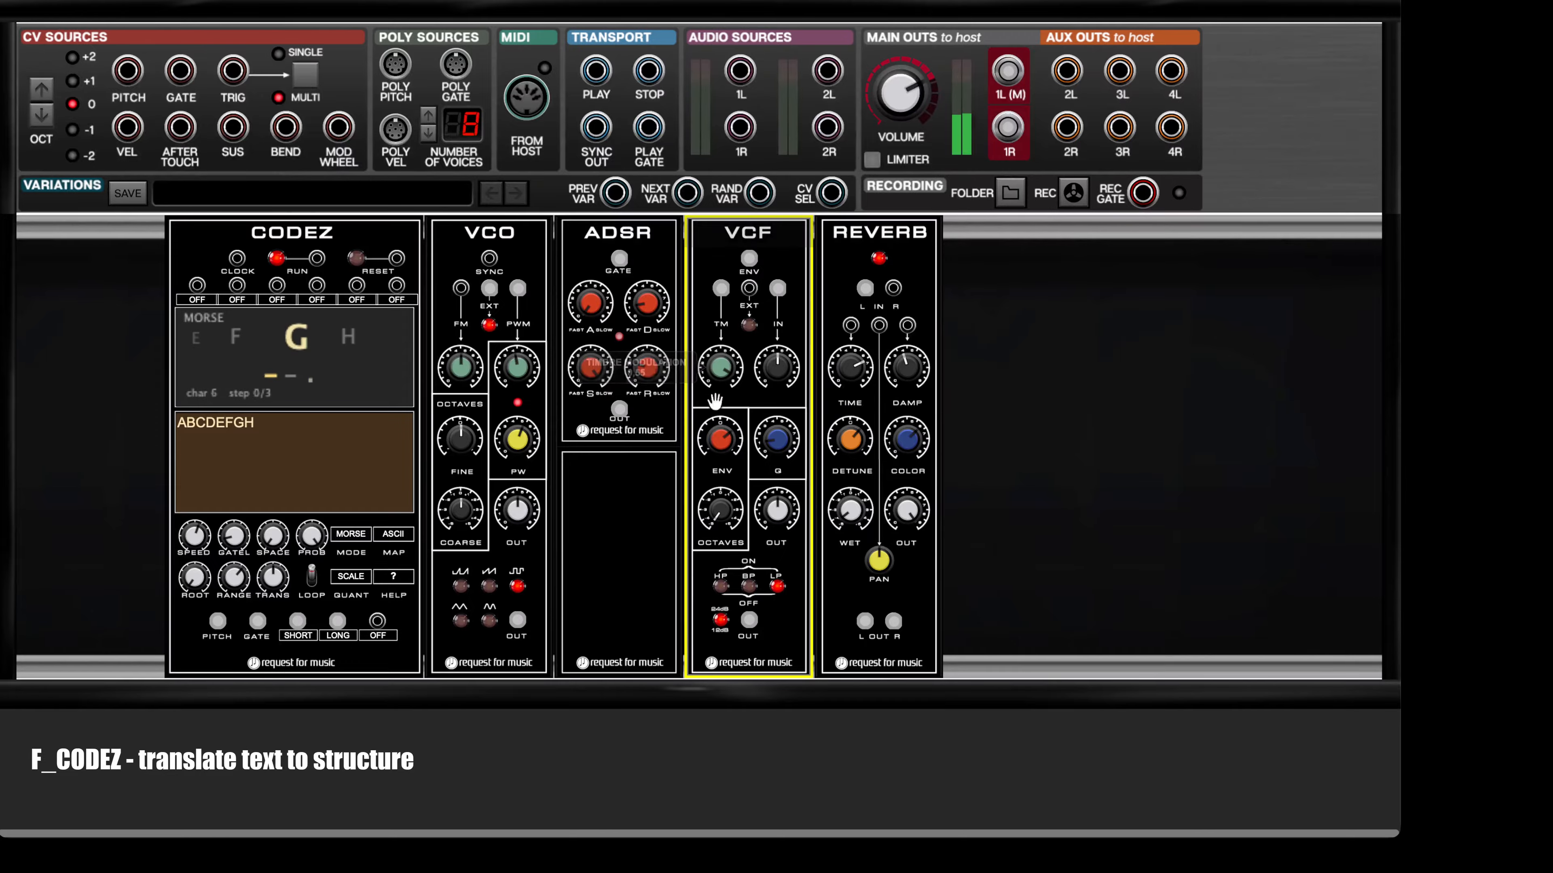
drag(720, 439, 720, 423)
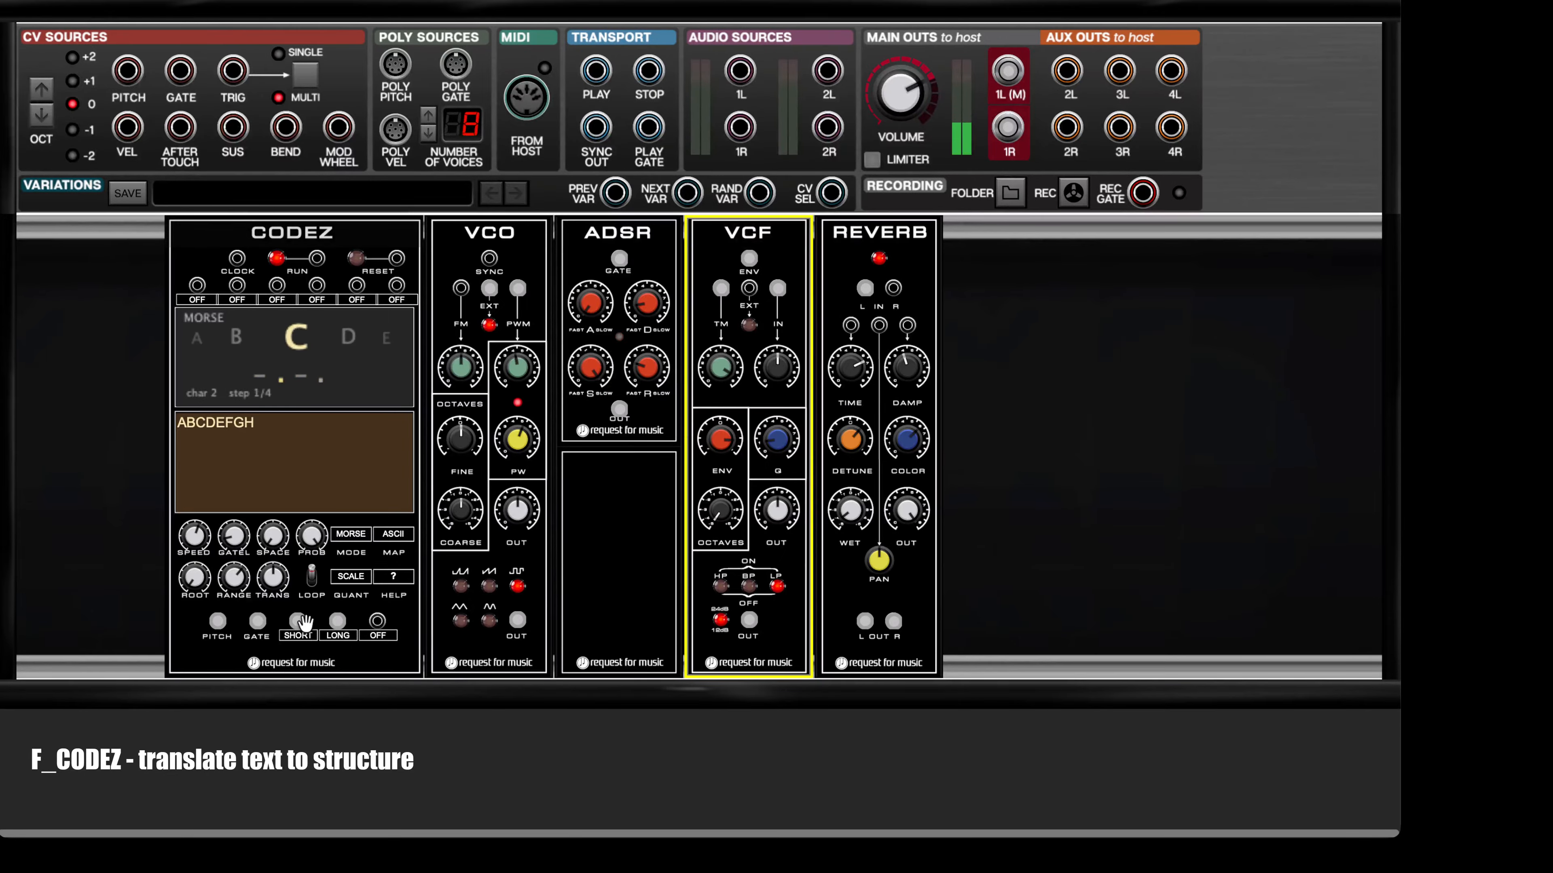
drag(302, 623, 373, 622)
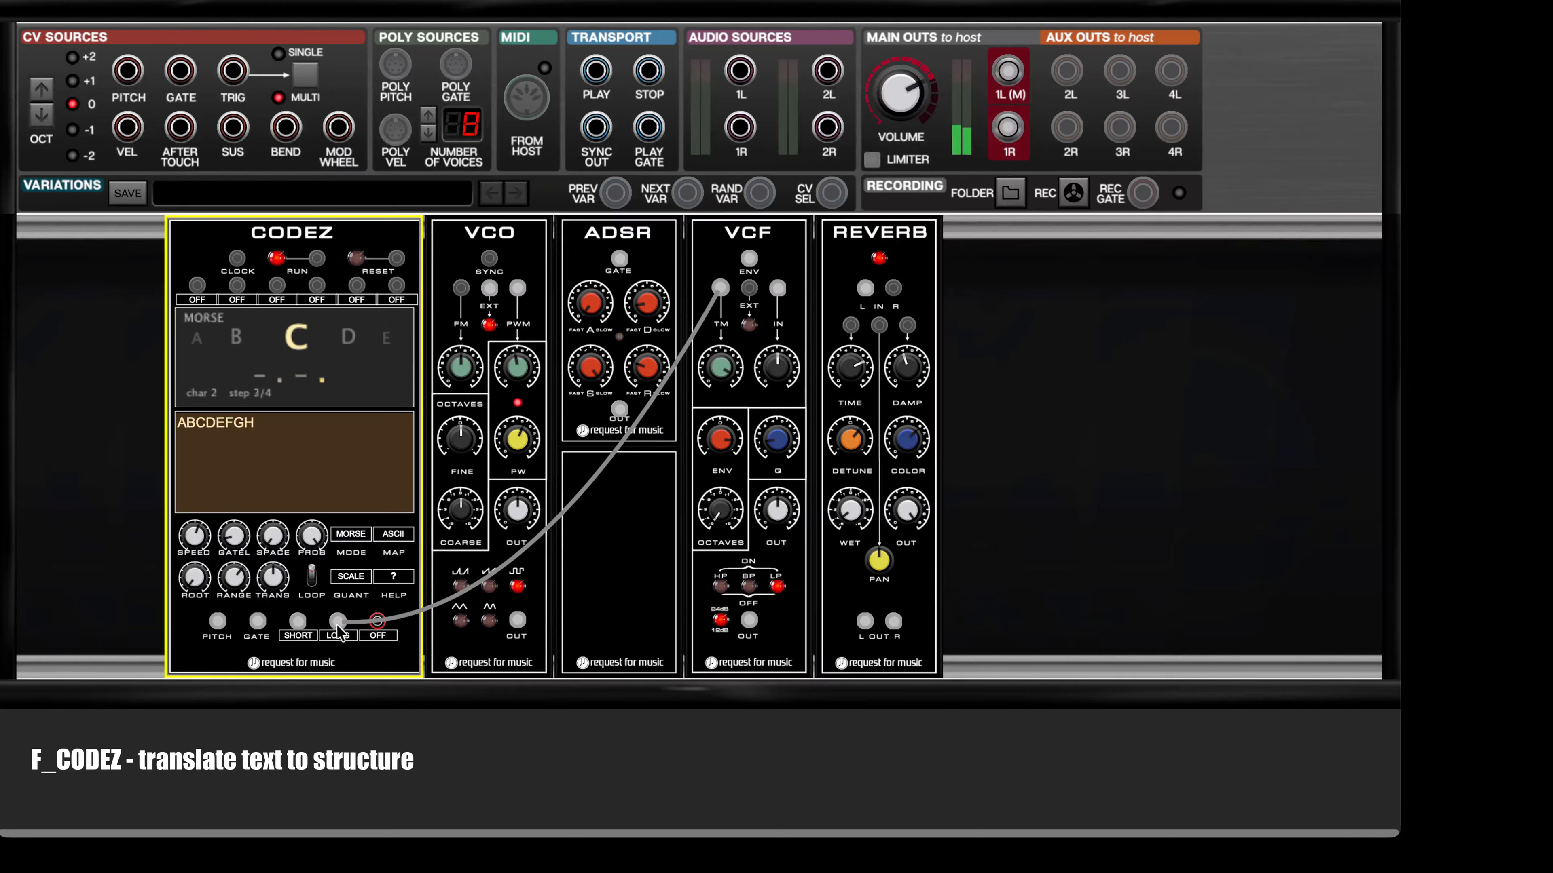
click(720, 379)
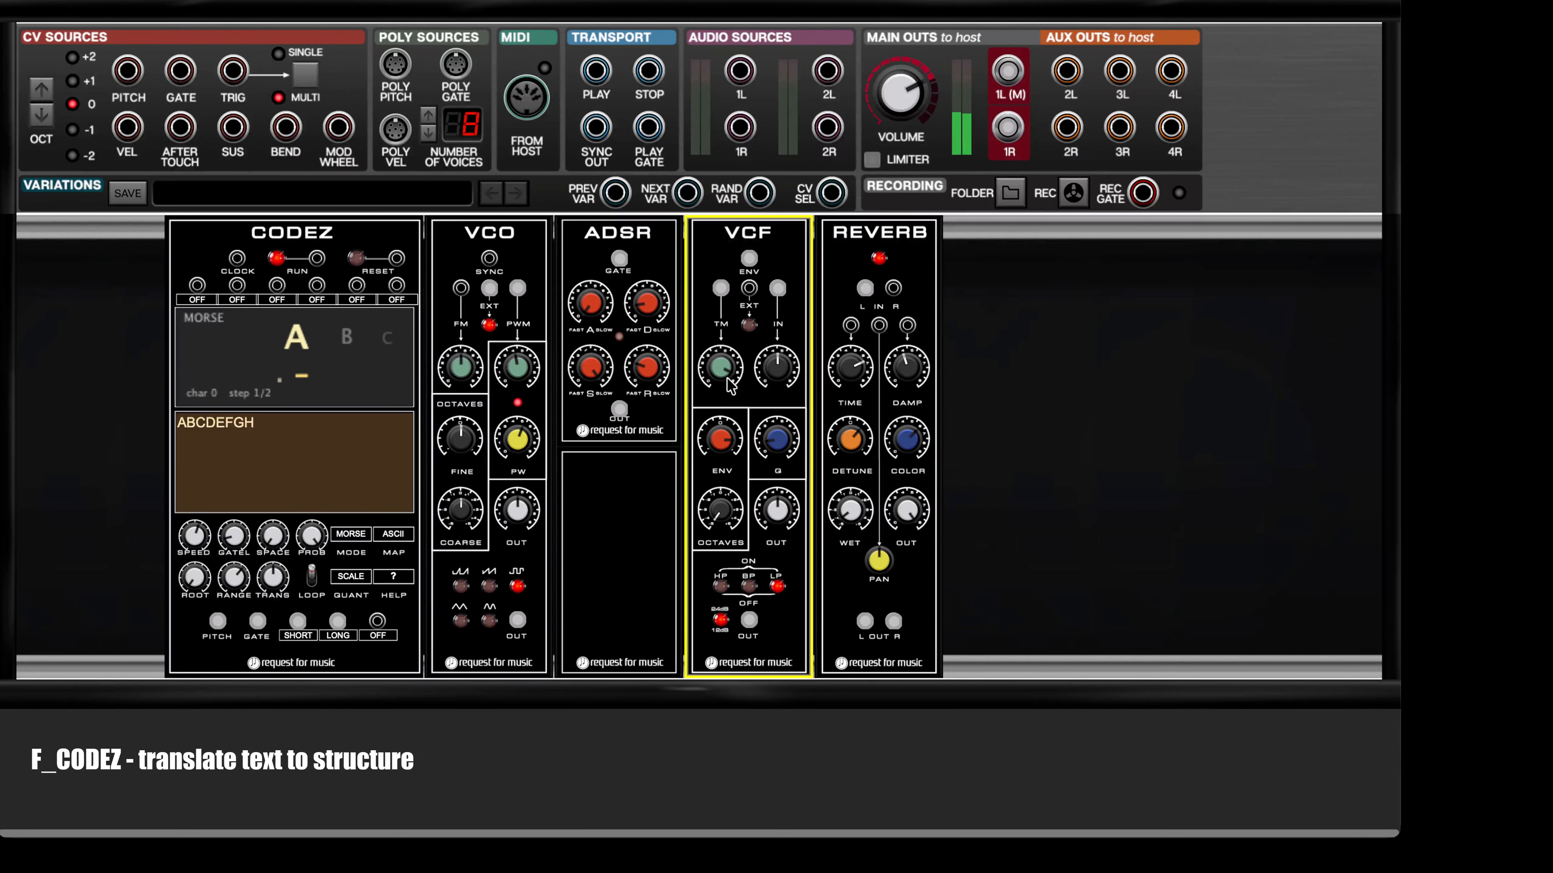
drag(784, 445, 785, 419)
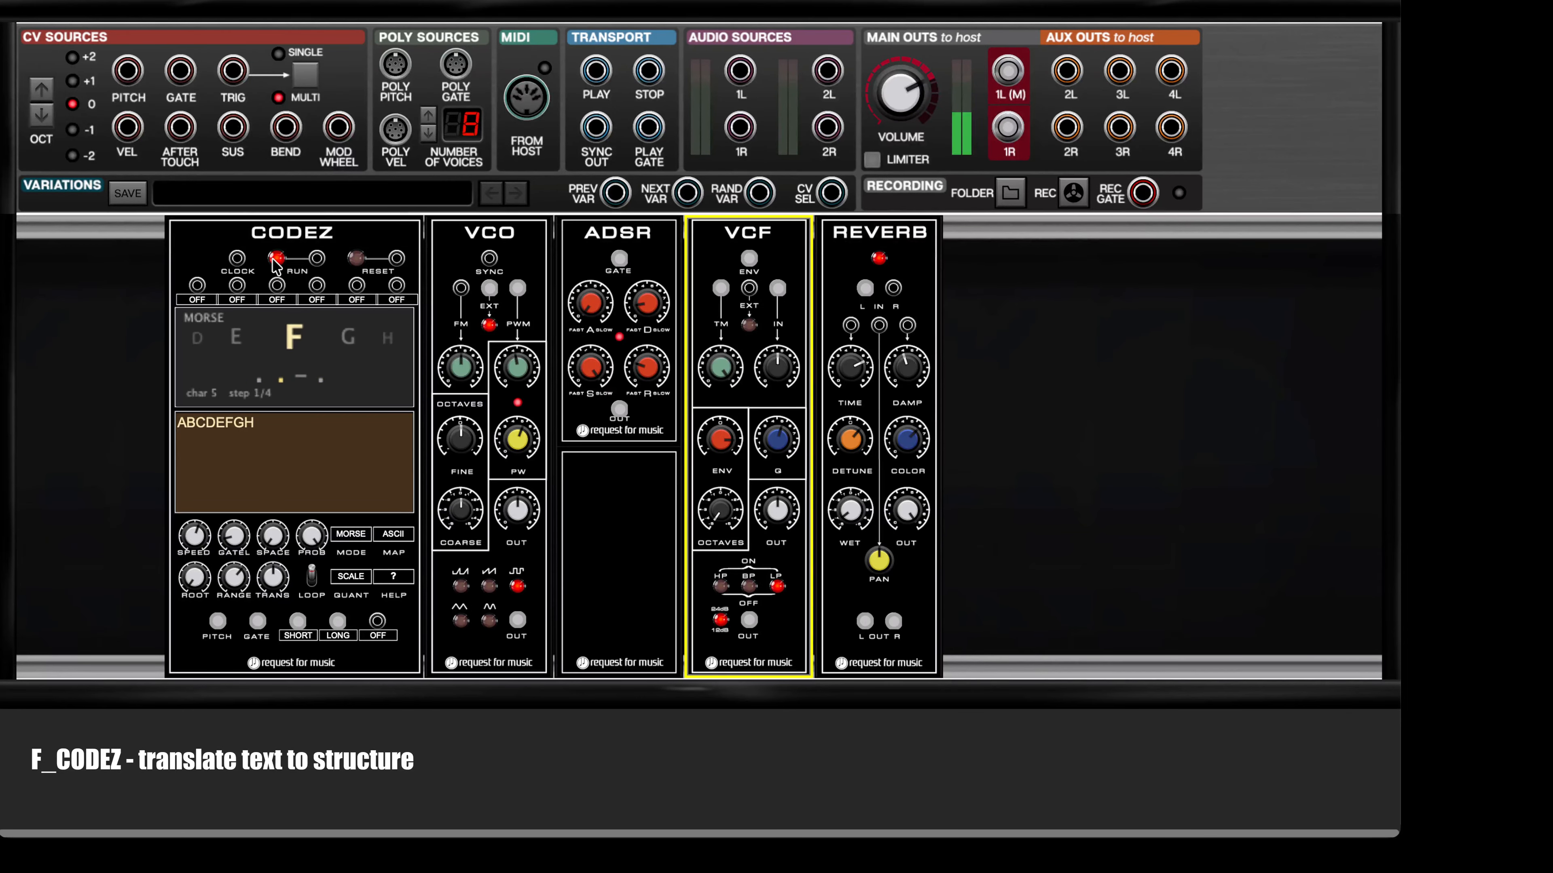
click(307, 239)
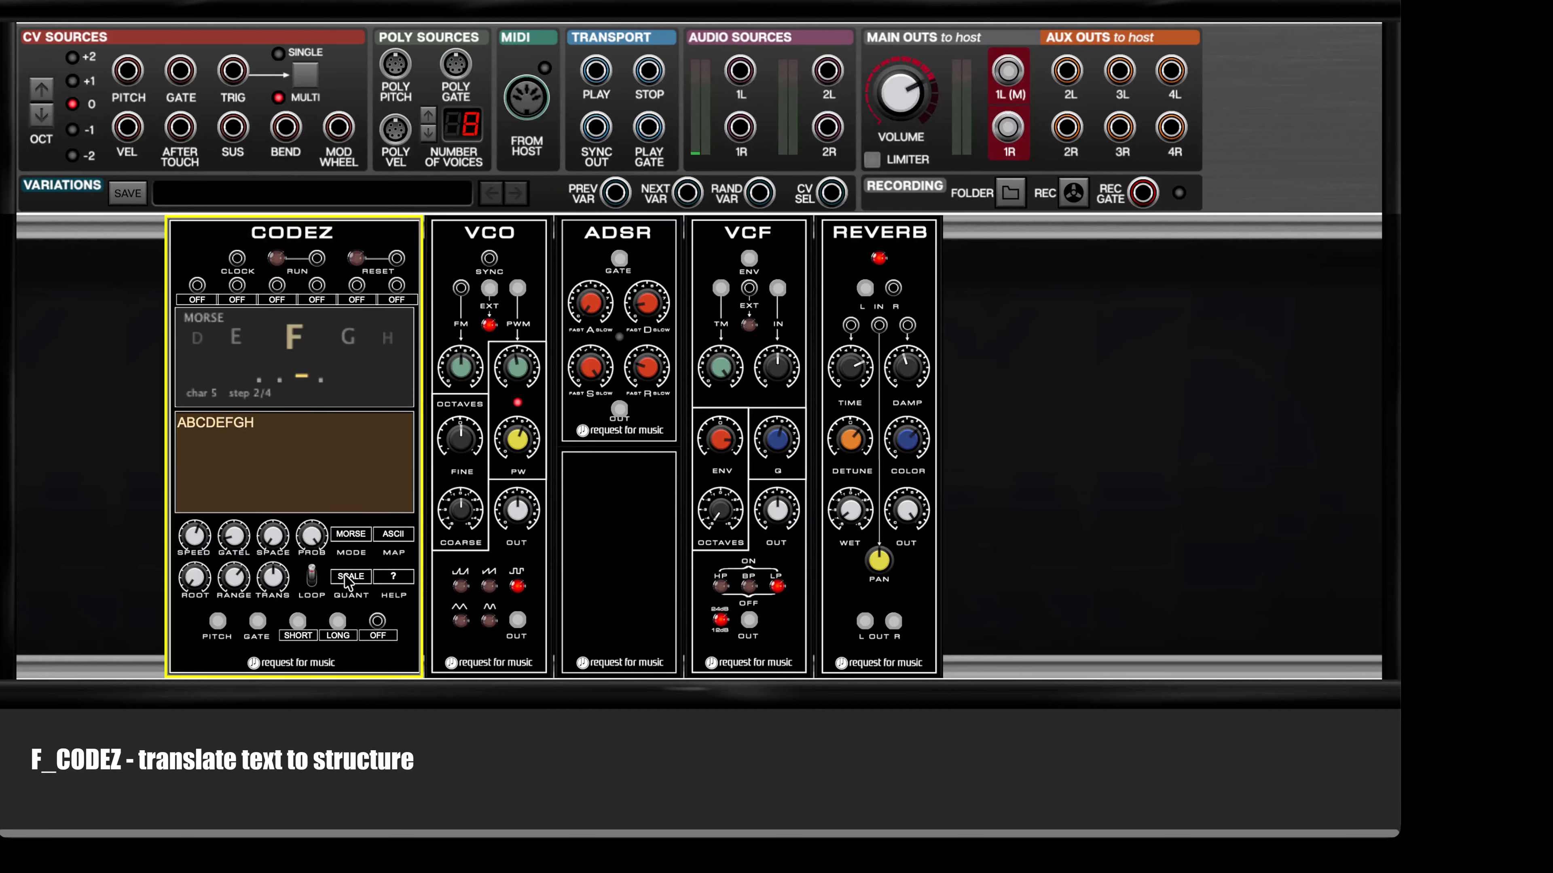
Step: Switch the CODEZ text translation mode from MORSE to CUSTOM
click(355, 537)
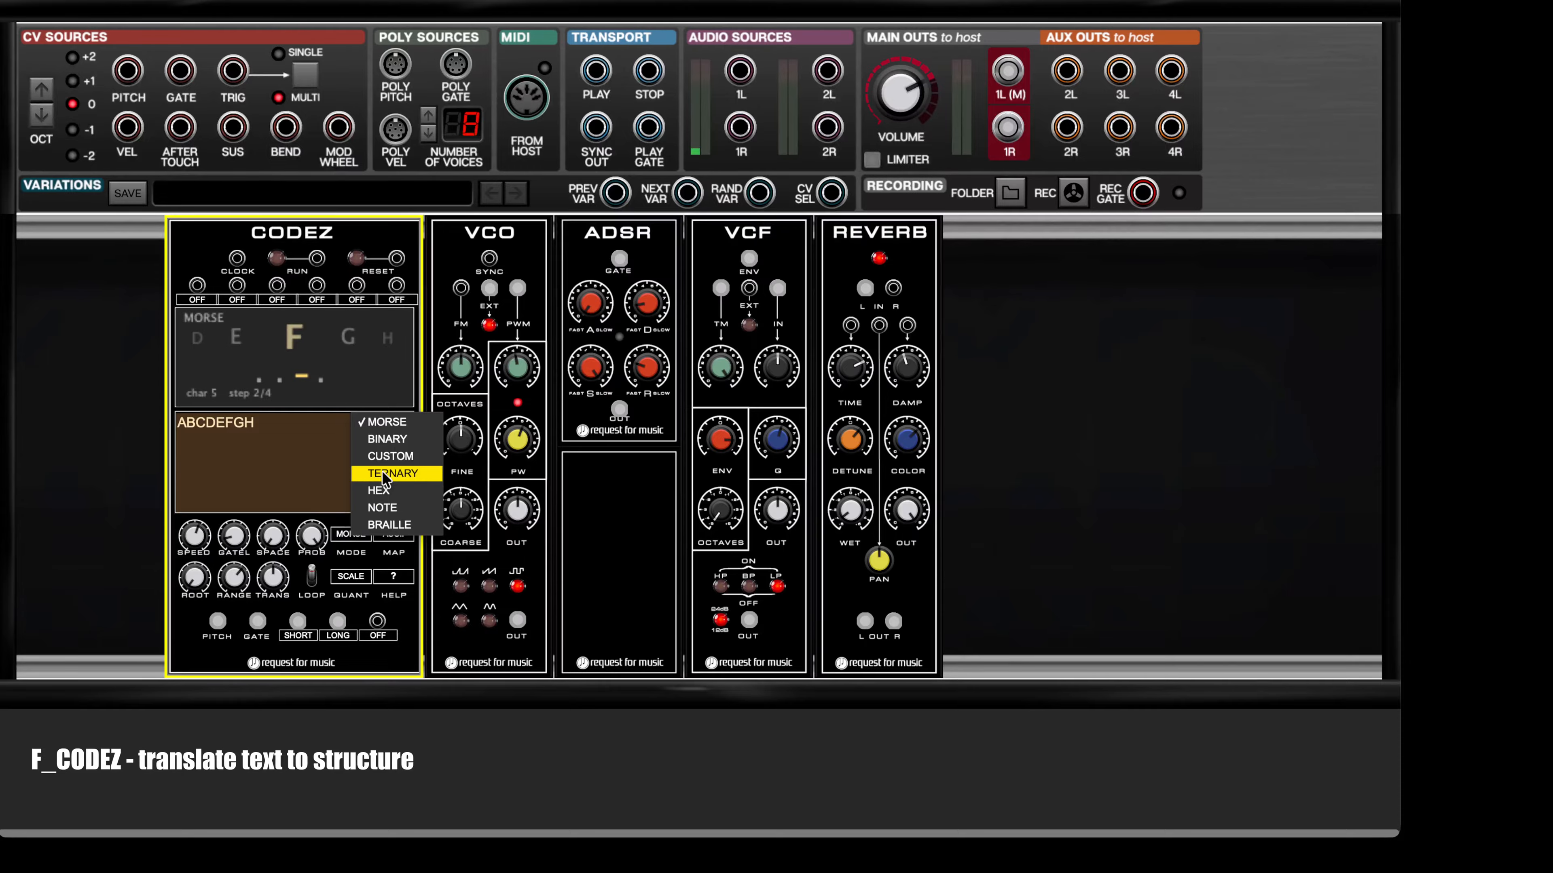
click(390, 456)
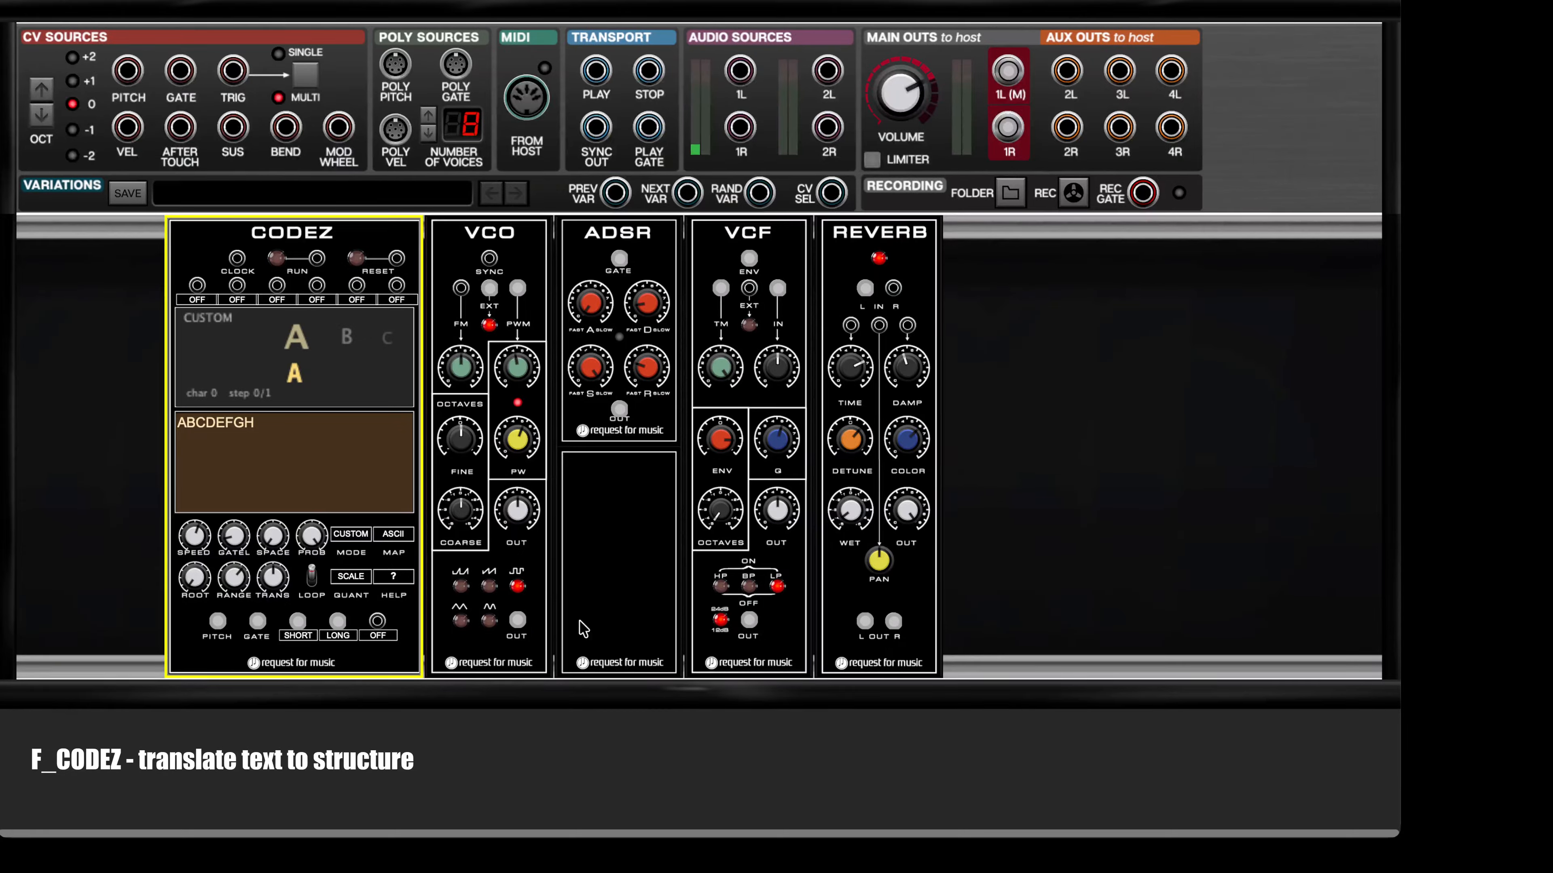
Step: Review the assignment options of the first CODEZ event output and the first CV input, leaving both assignments as they are
click(300, 636)
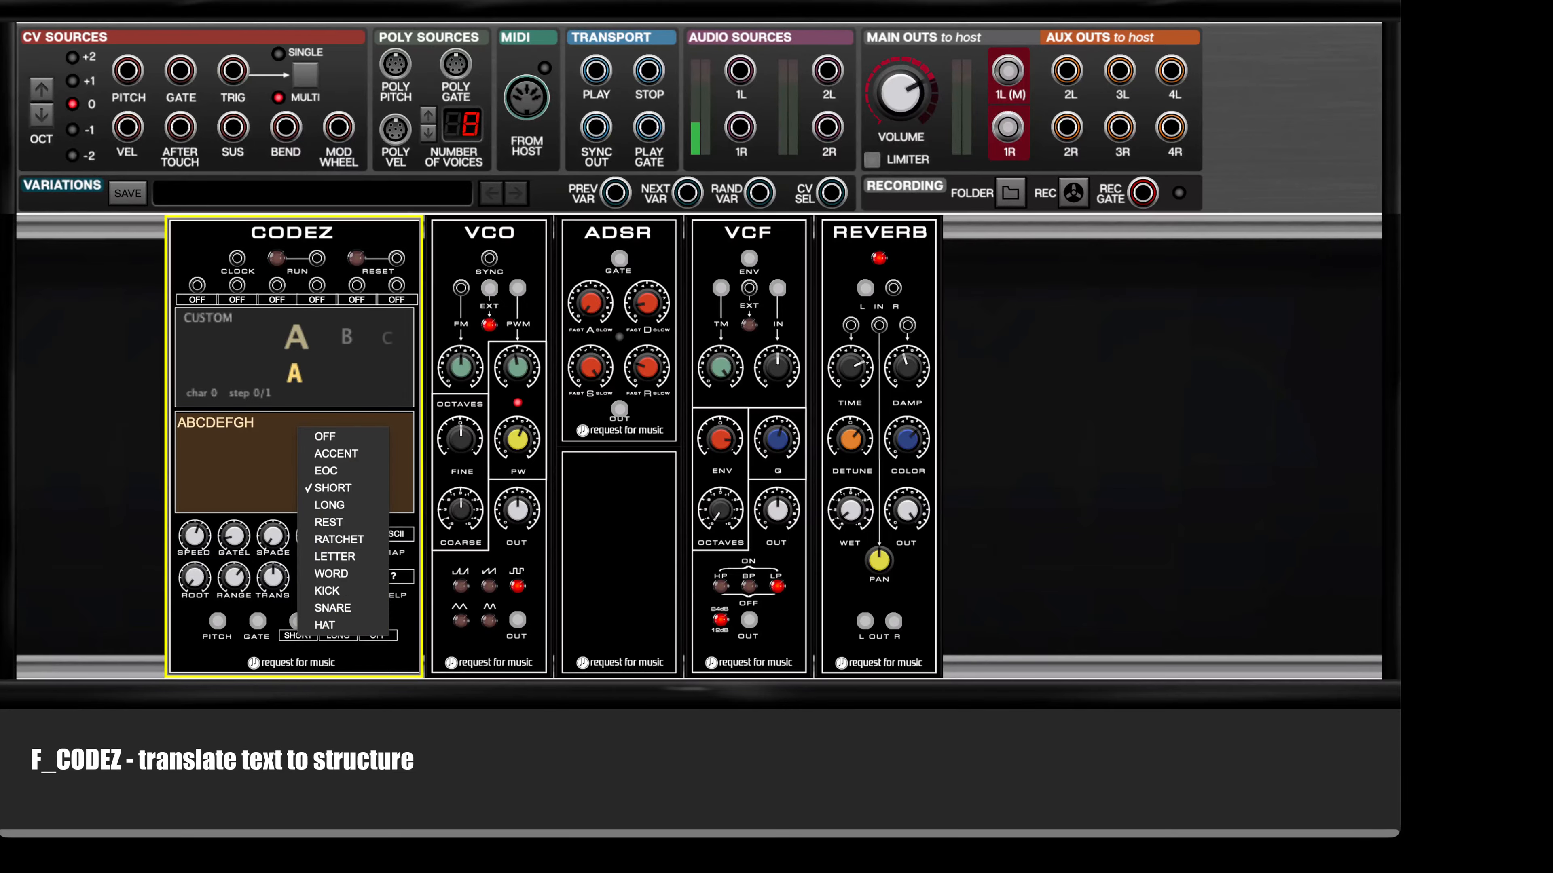
key(Escape)
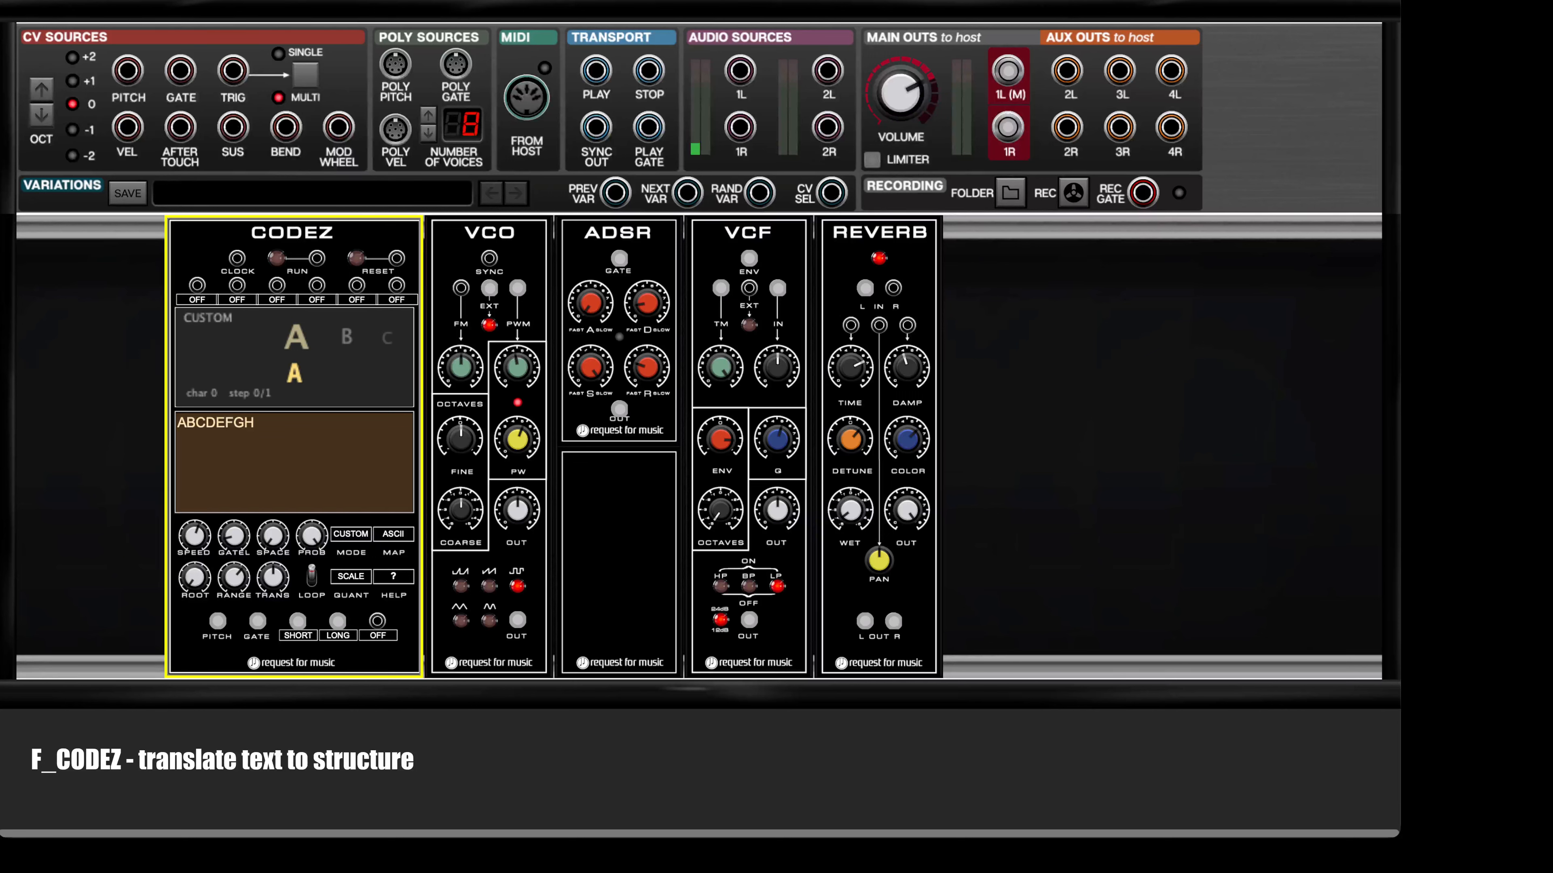
click(193, 299)
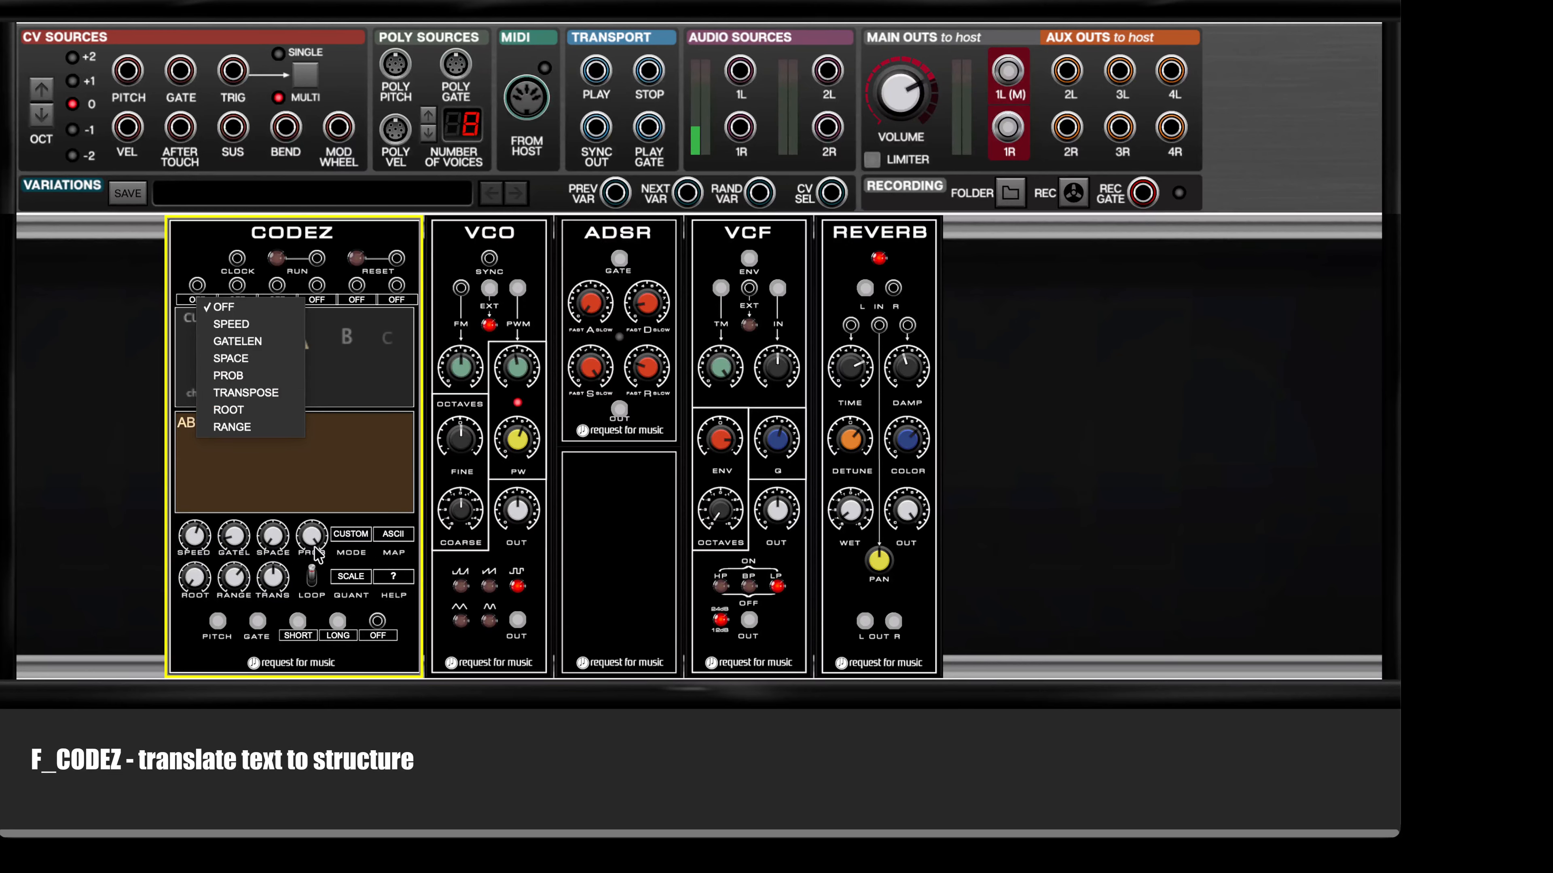
mouse_move(313, 551)
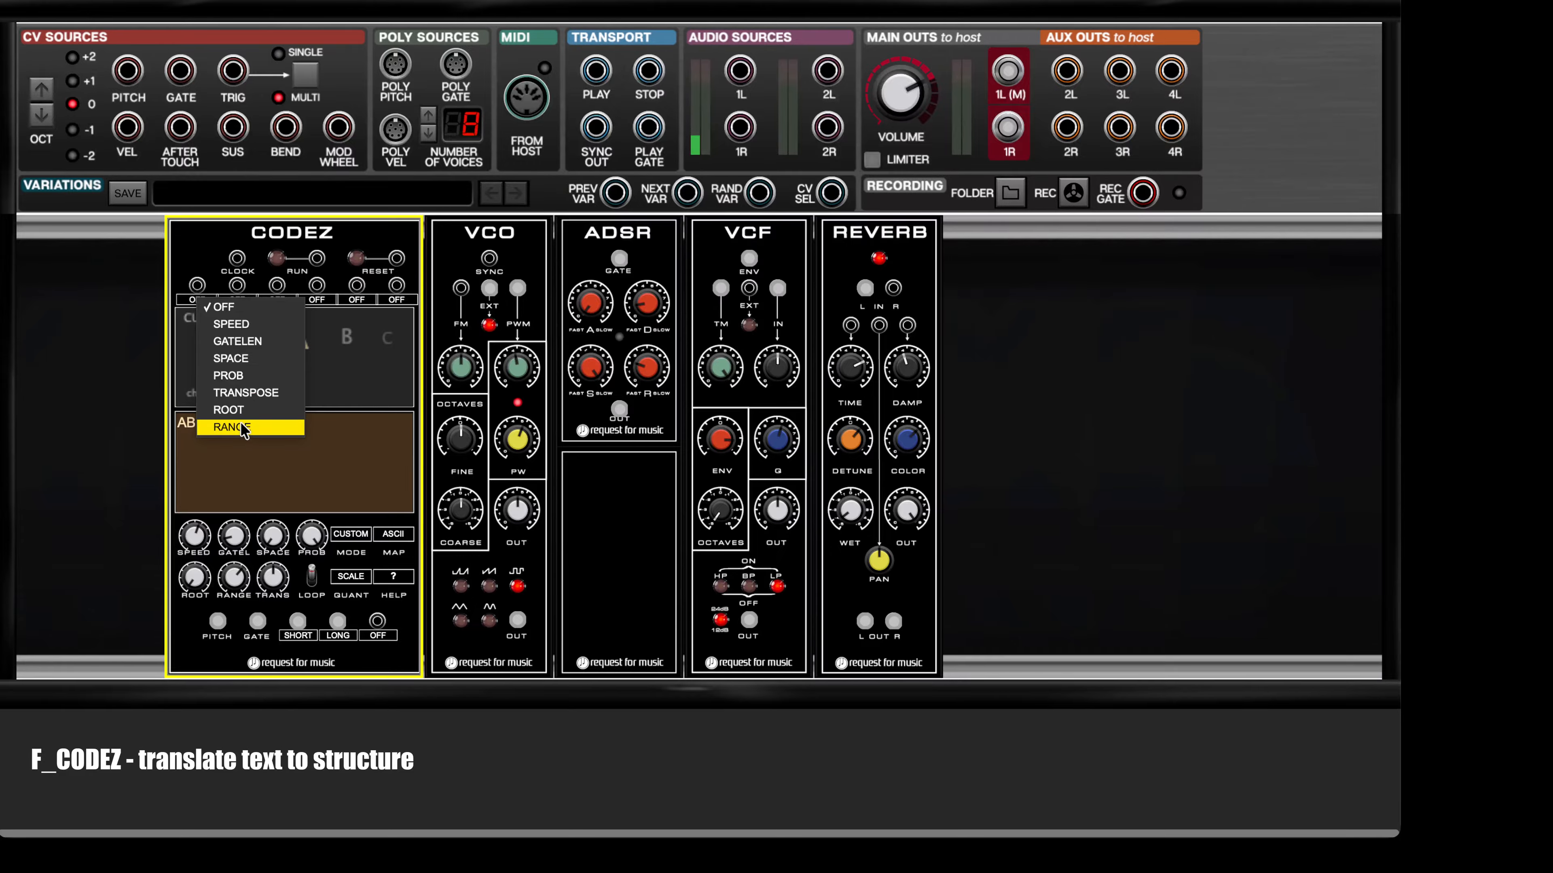
Step: Examine the available CODEZ translation modes, pitch maps and quantization options without choosing a different one
click(355, 536)
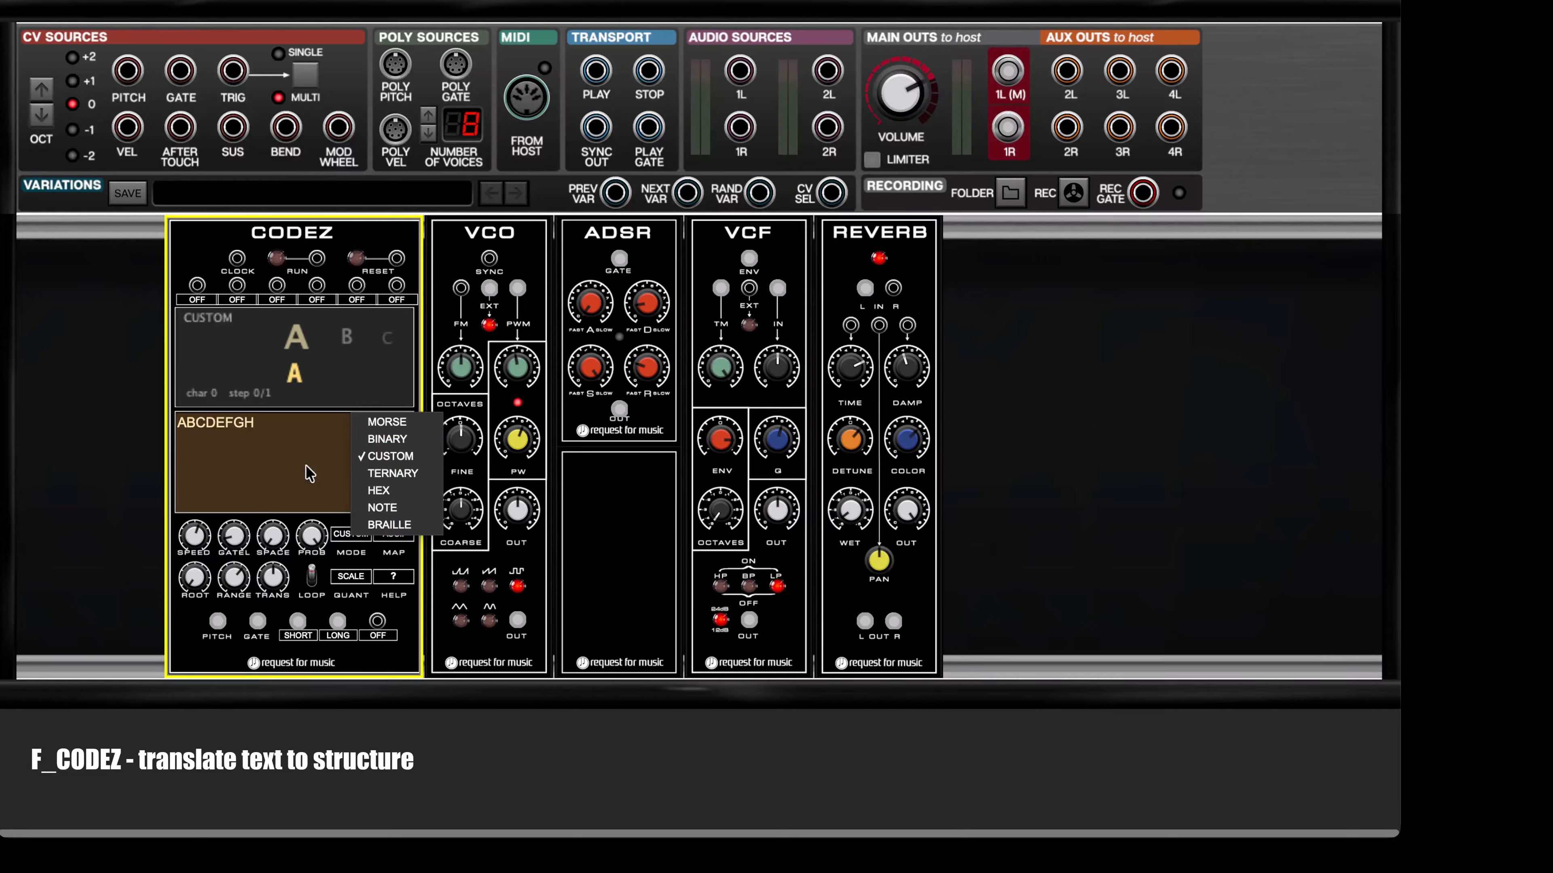
click(374, 541)
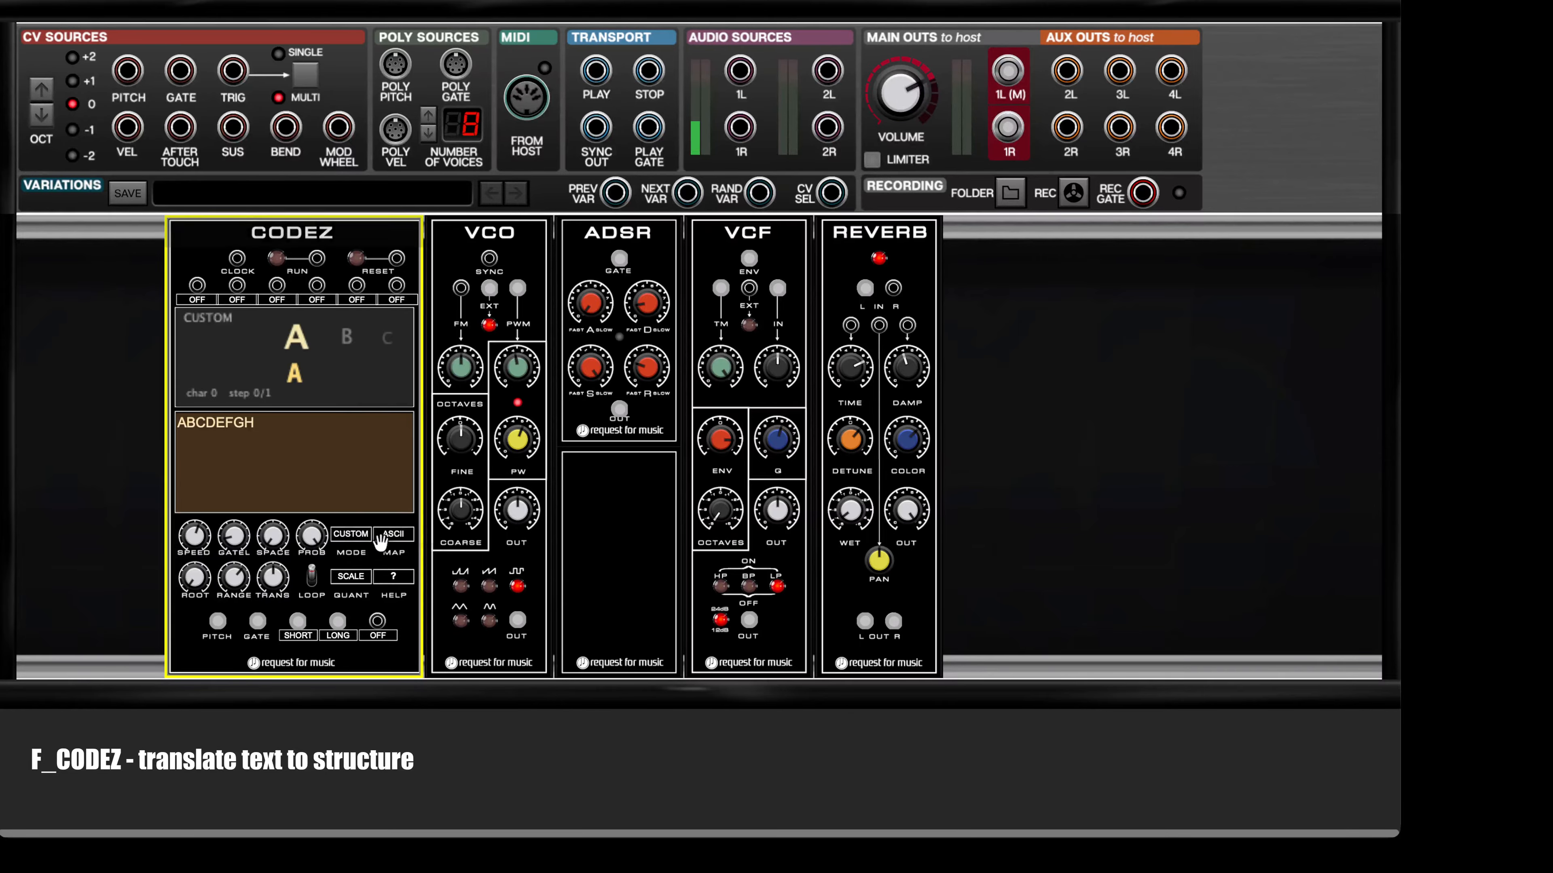
click(393, 537)
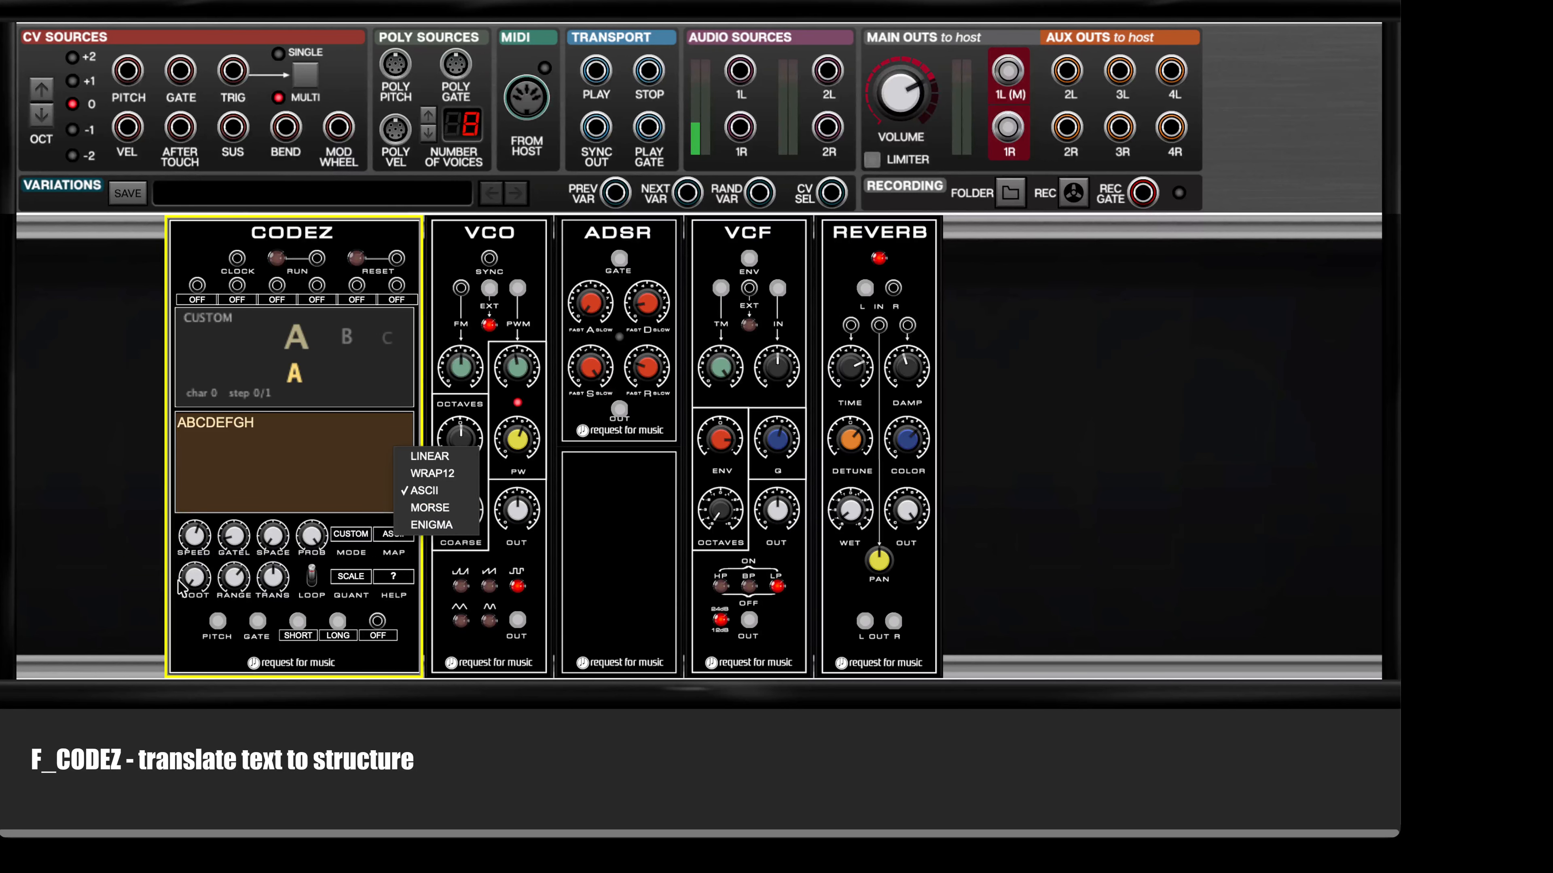
click(344, 576)
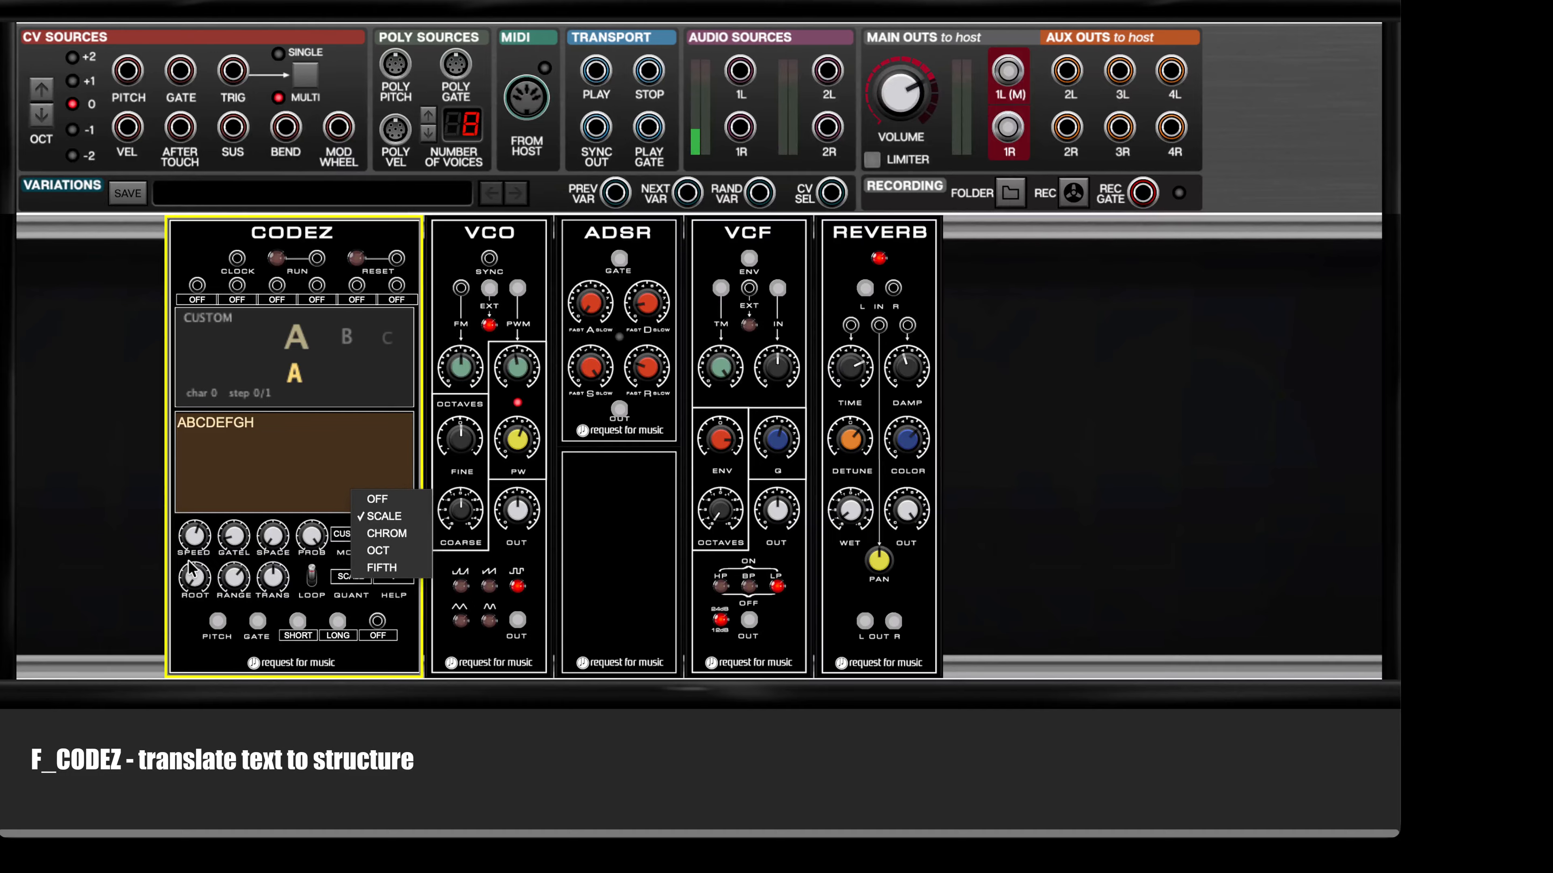
key(Escape)
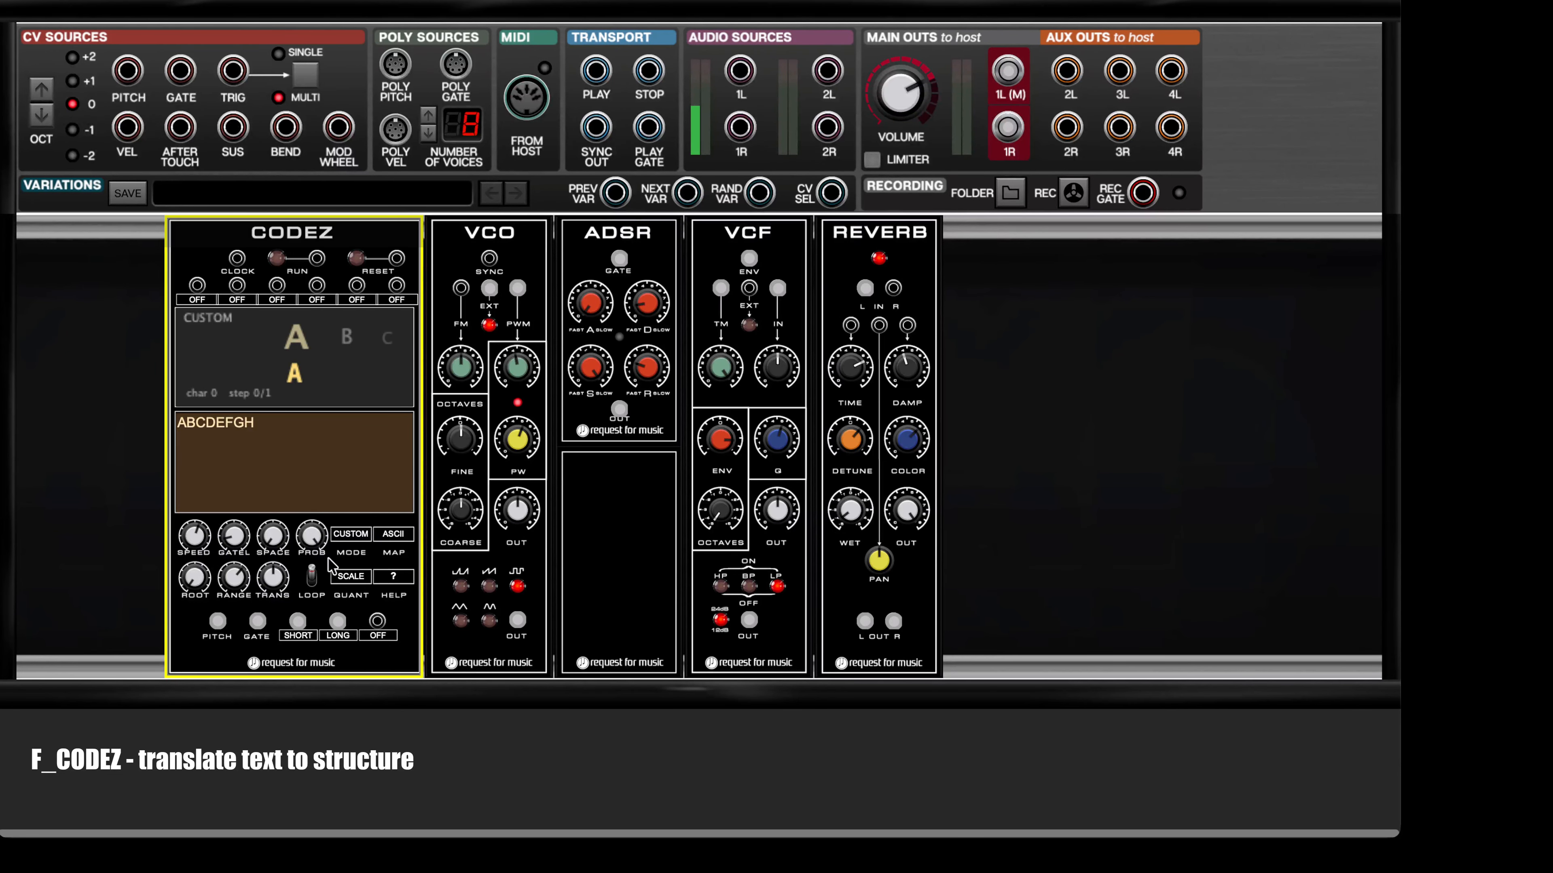
click(348, 578)
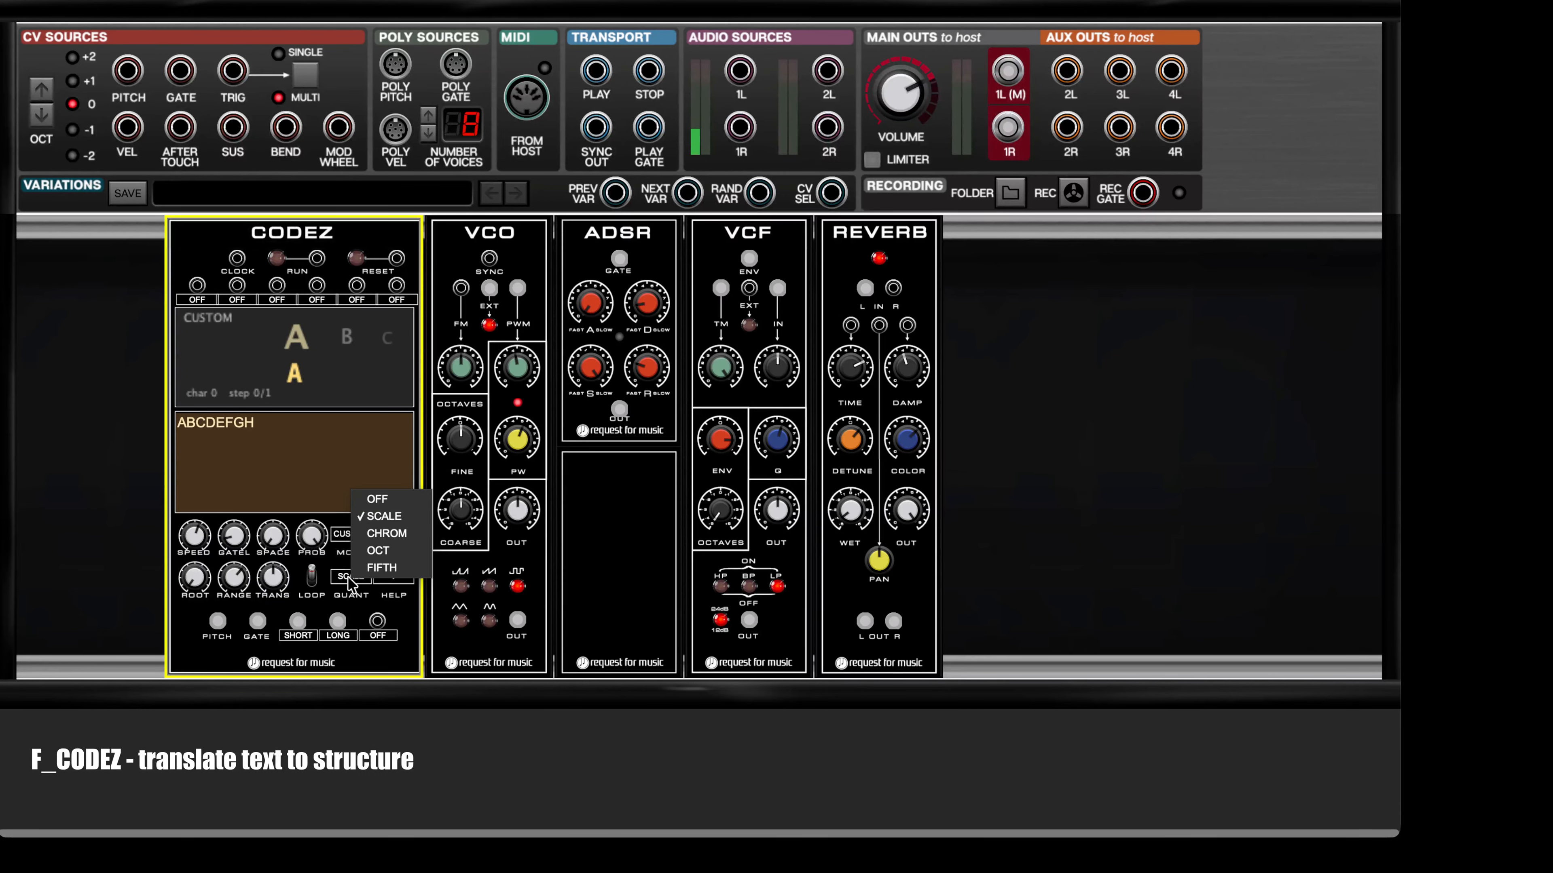
click(330, 610)
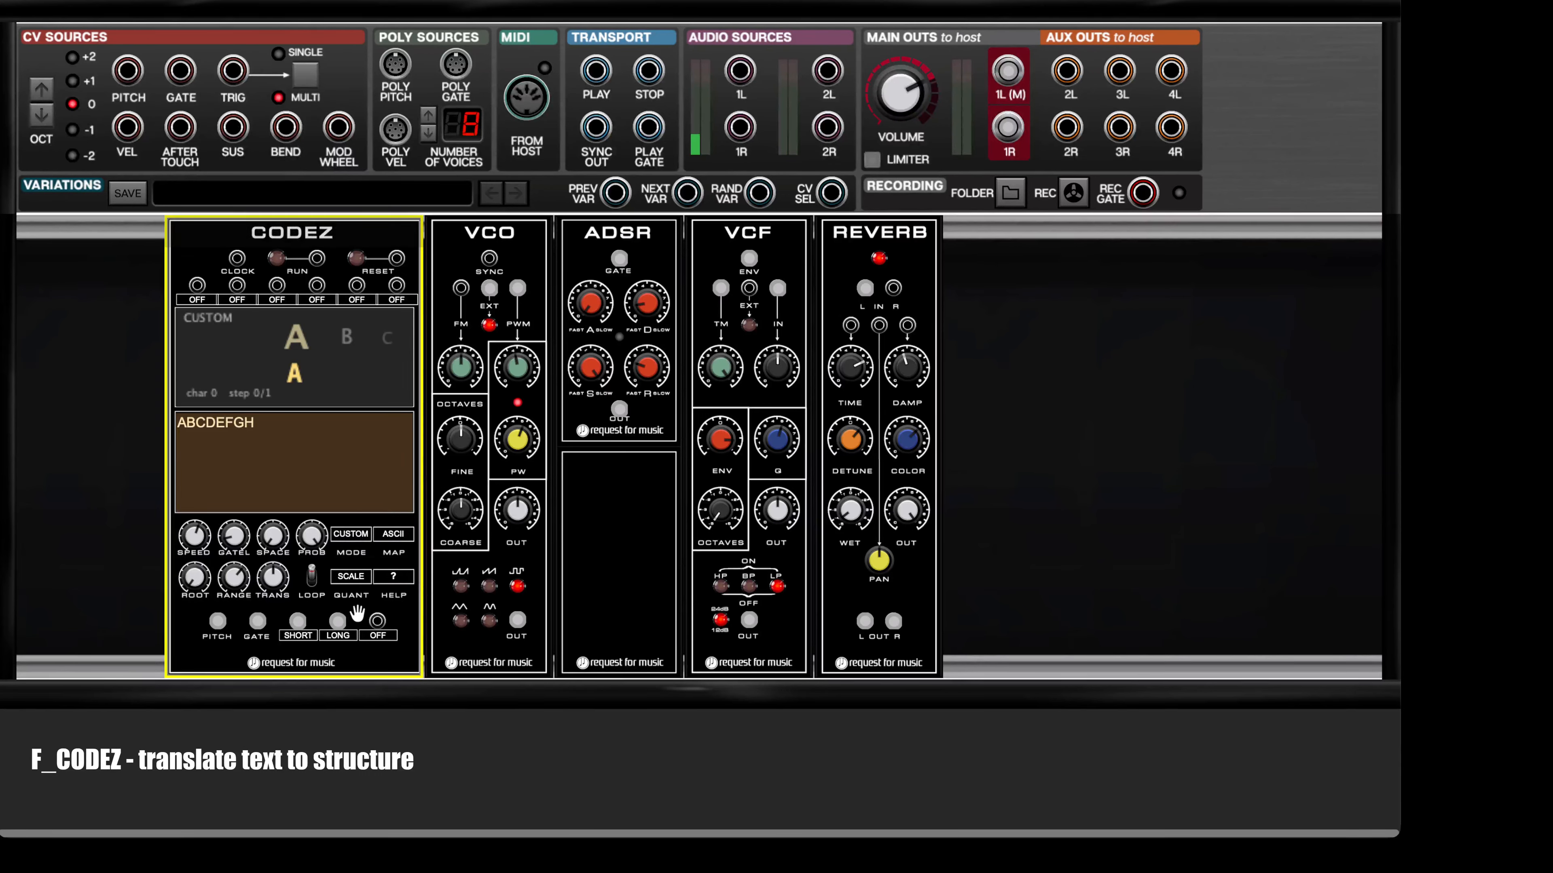
Step: Examine the event types that can be assigned to the second and third CODEZ event outputs
click(341, 636)
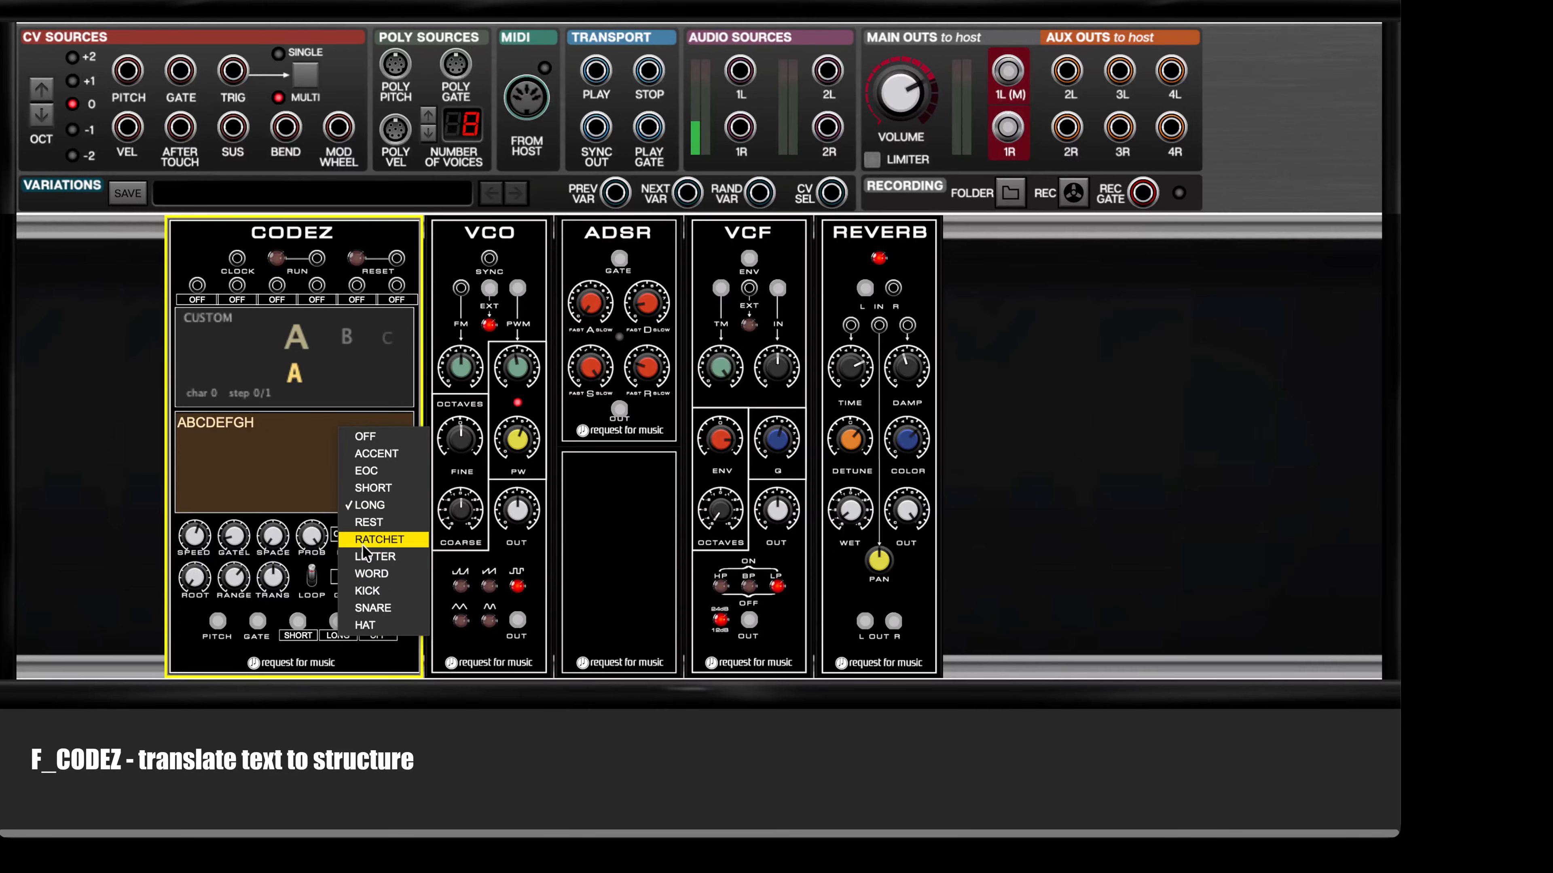
click(295, 486)
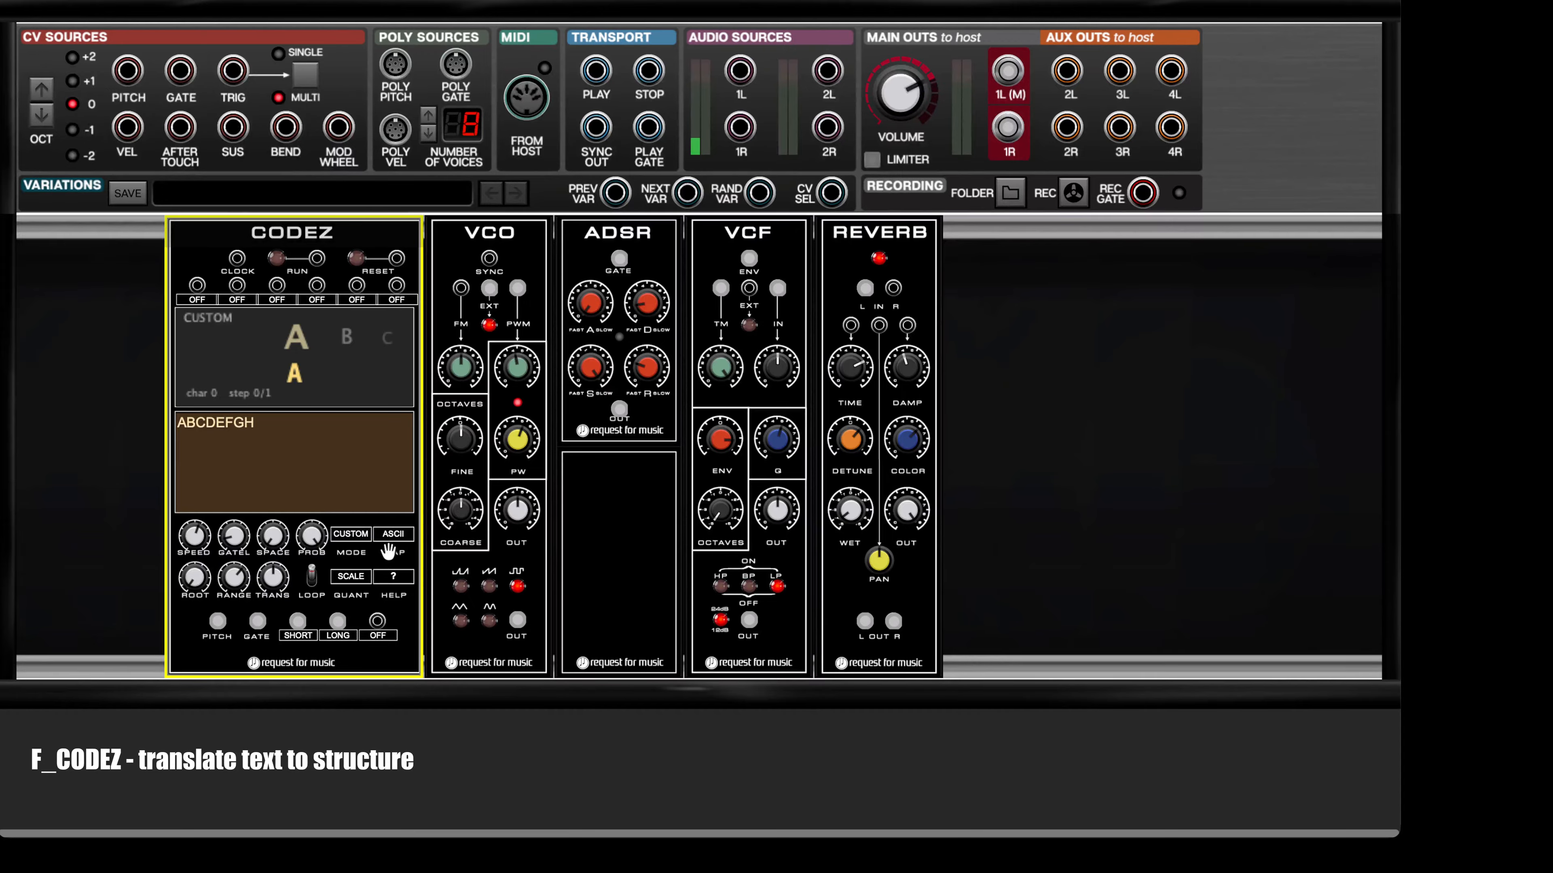
click(377, 635)
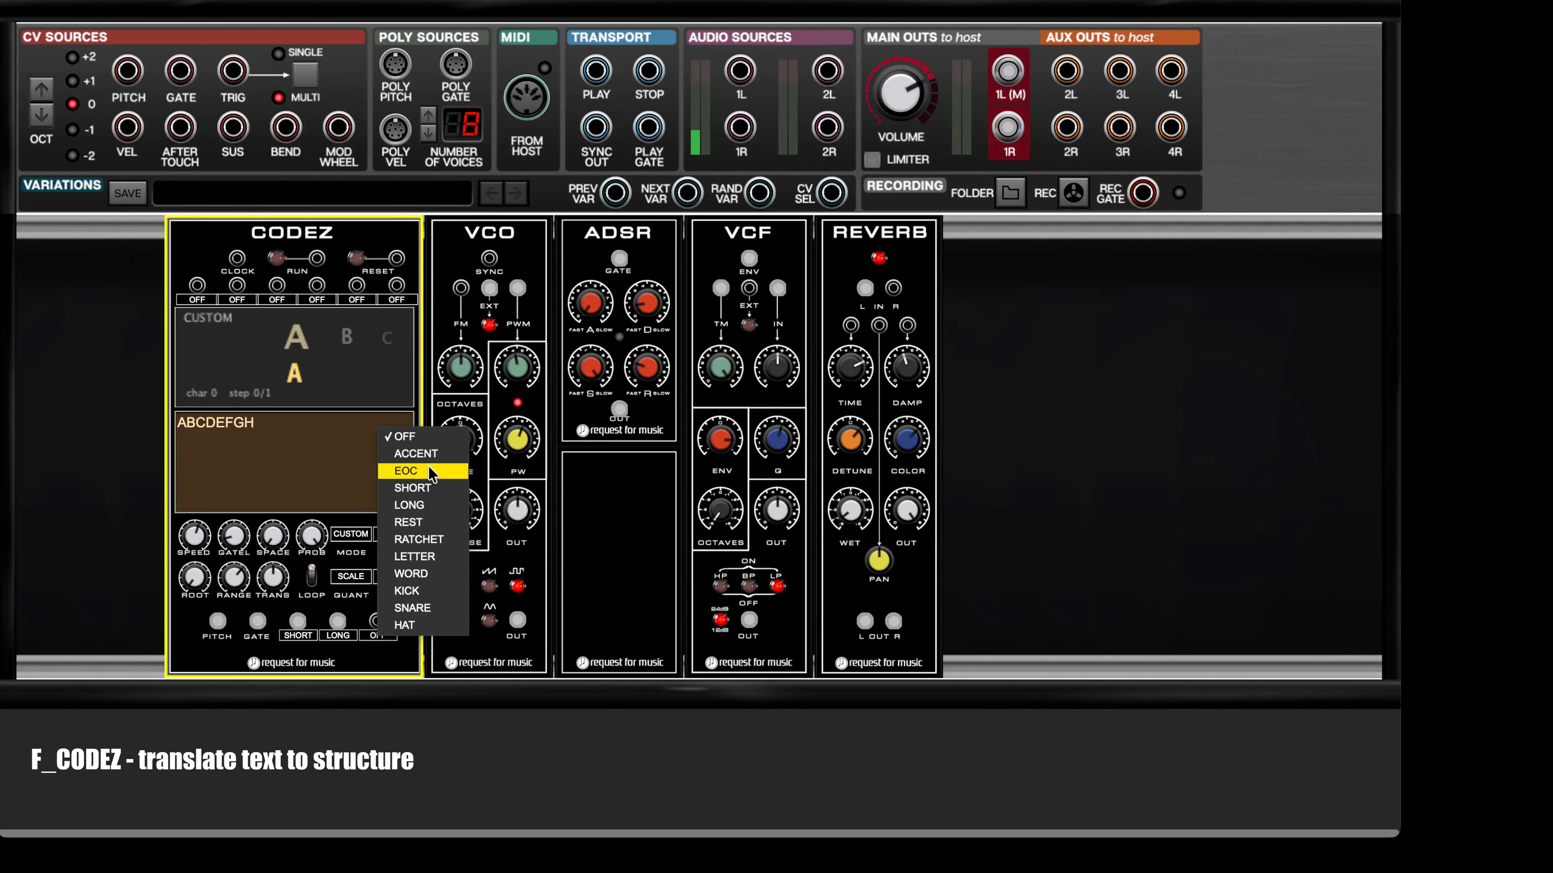
key(Escape)
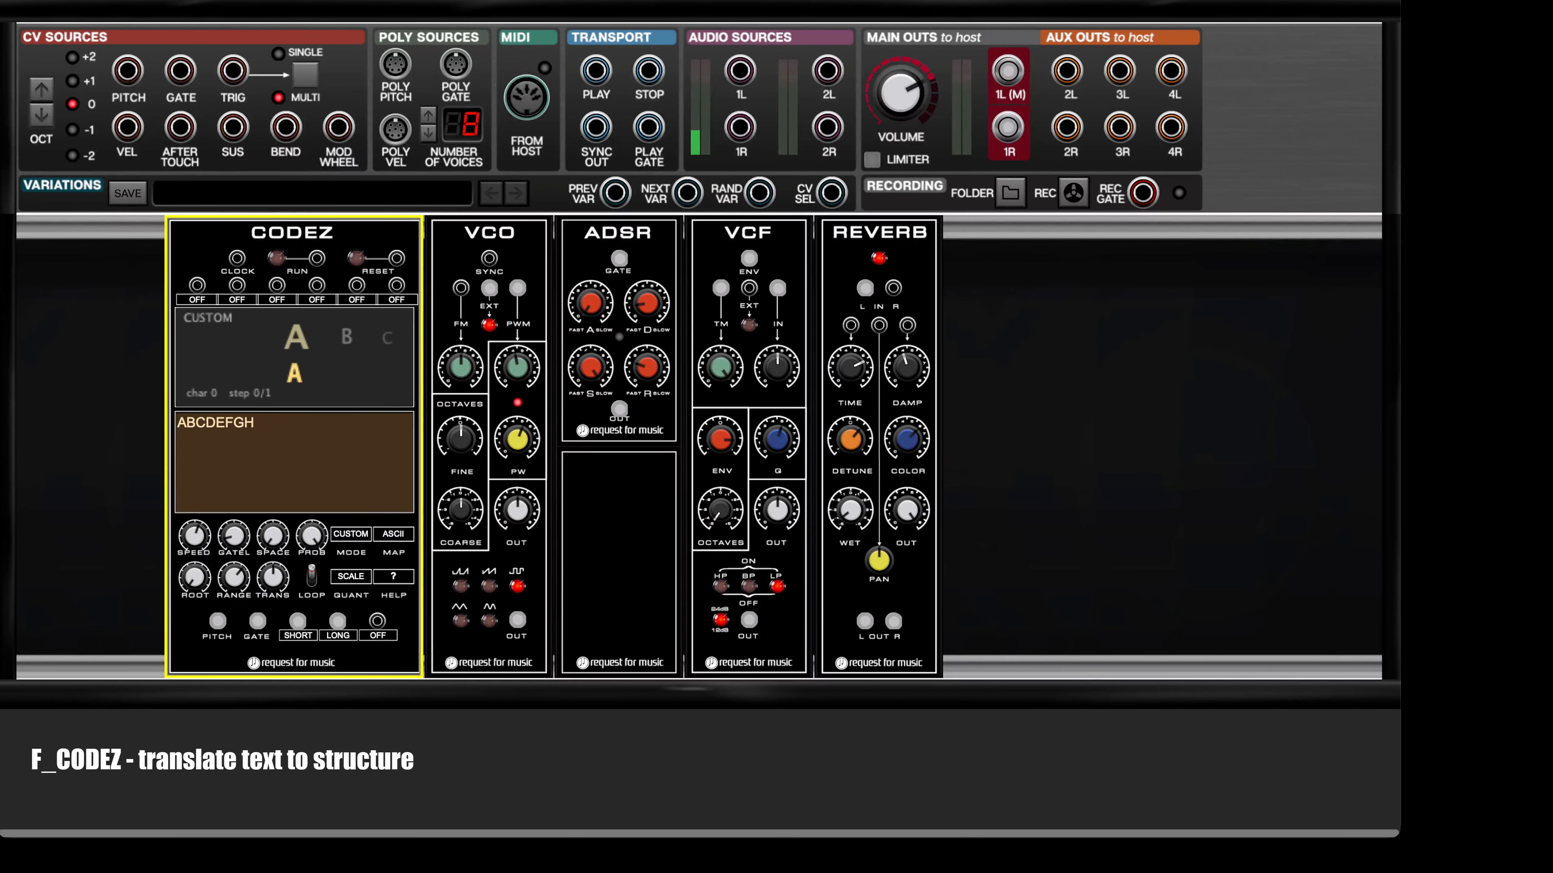